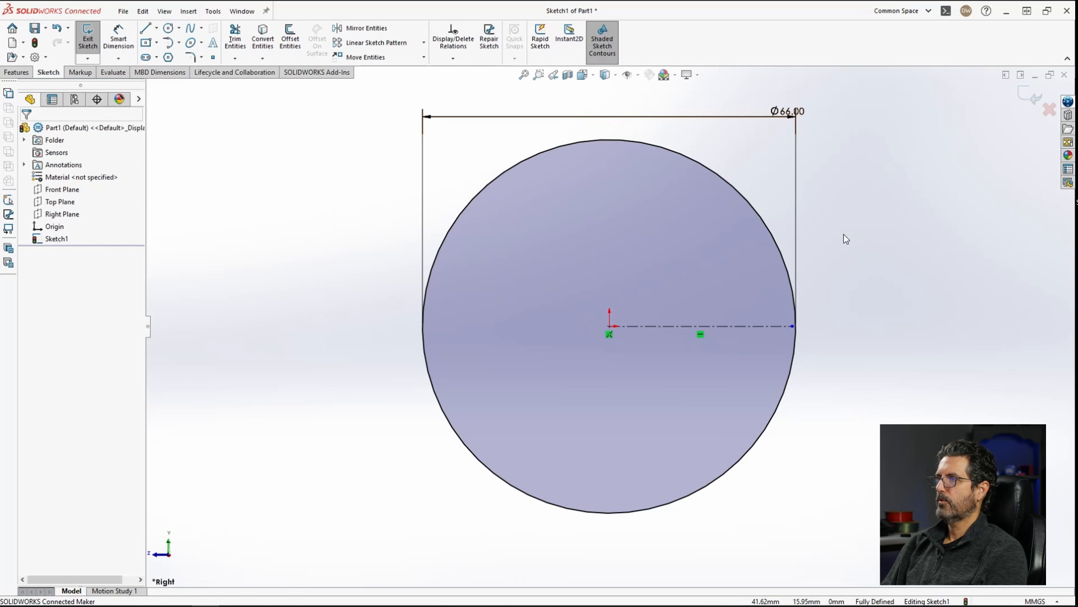
Step: Delete the horizontal centerline and draw a solid line from the circle's centre to its right edge
click(772, 326)
key(Delete)
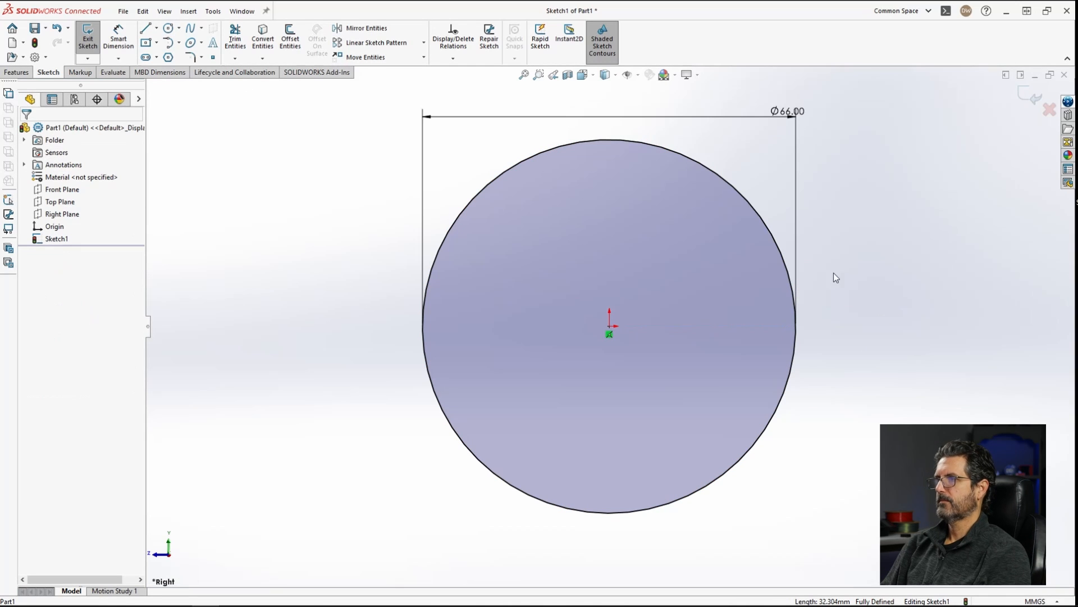
click(145, 28)
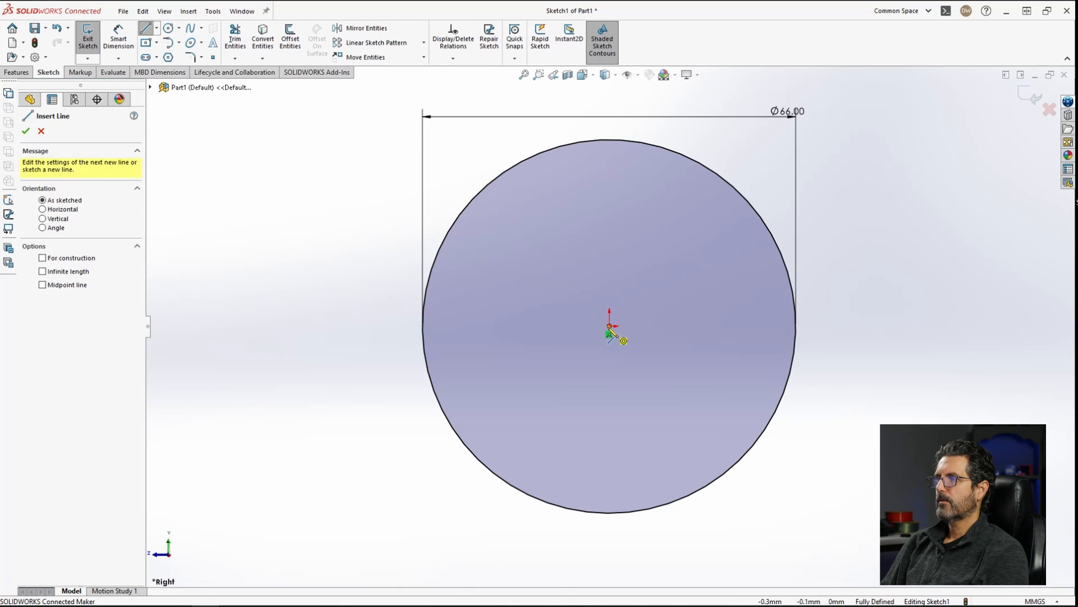
click(609, 327)
click(797, 328)
key(Escape)
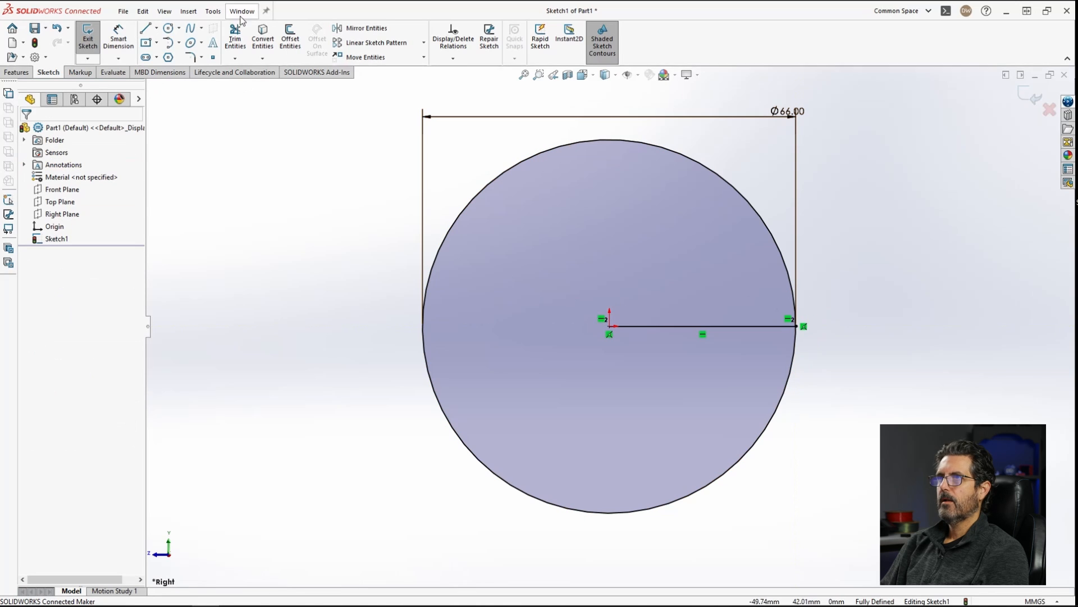
Step: Draw a vertical line from the centre down to the circle's bottom and trim the circle to a quarter
click(146, 29)
click(609, 327)
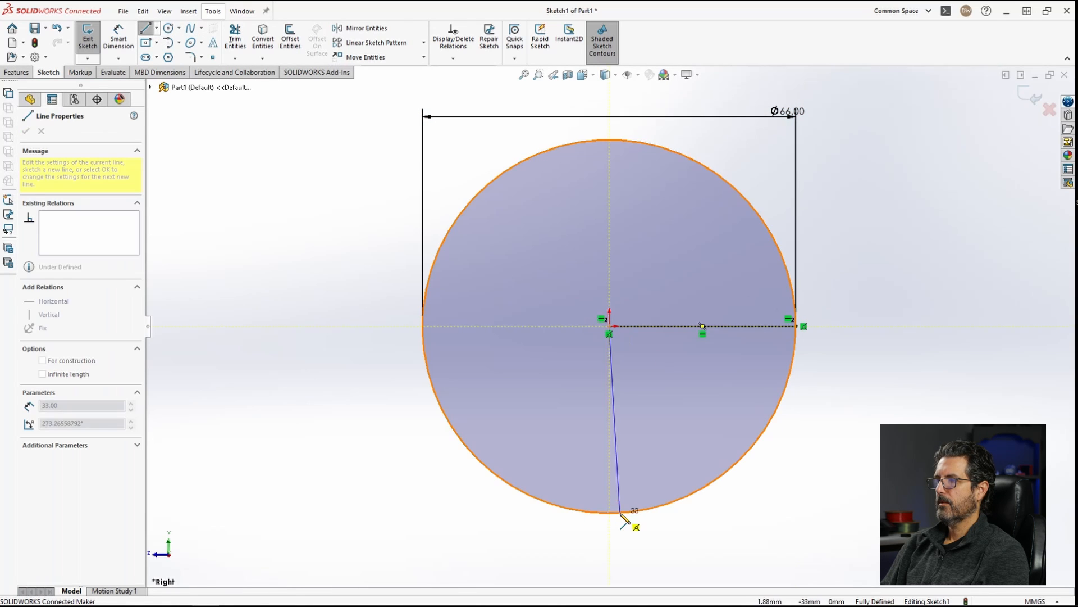
click(609, 512)
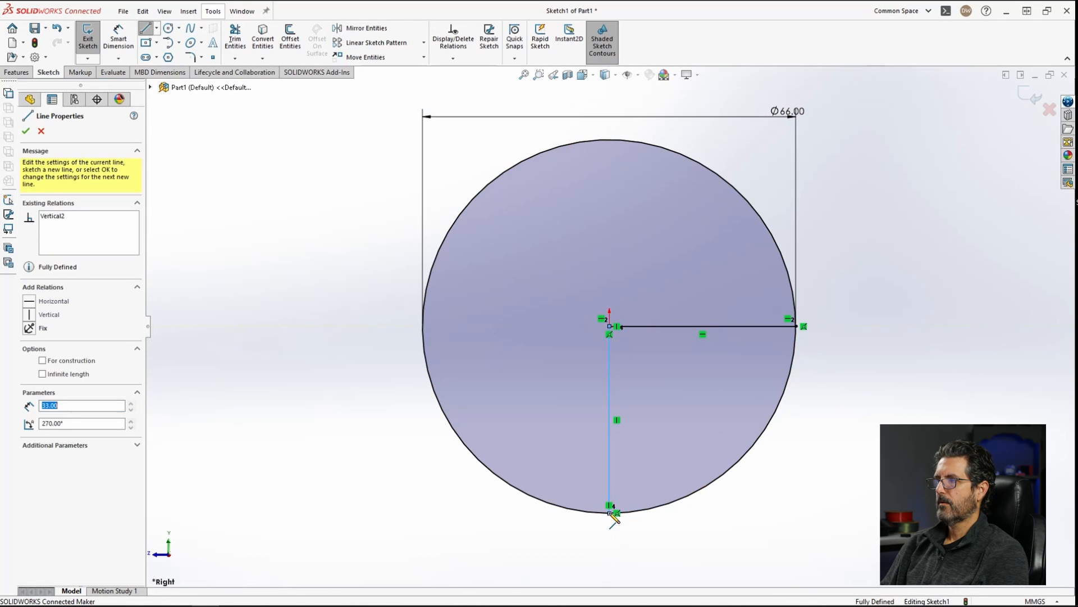
click(238, 42)
drag(699, 151, 757, 174)
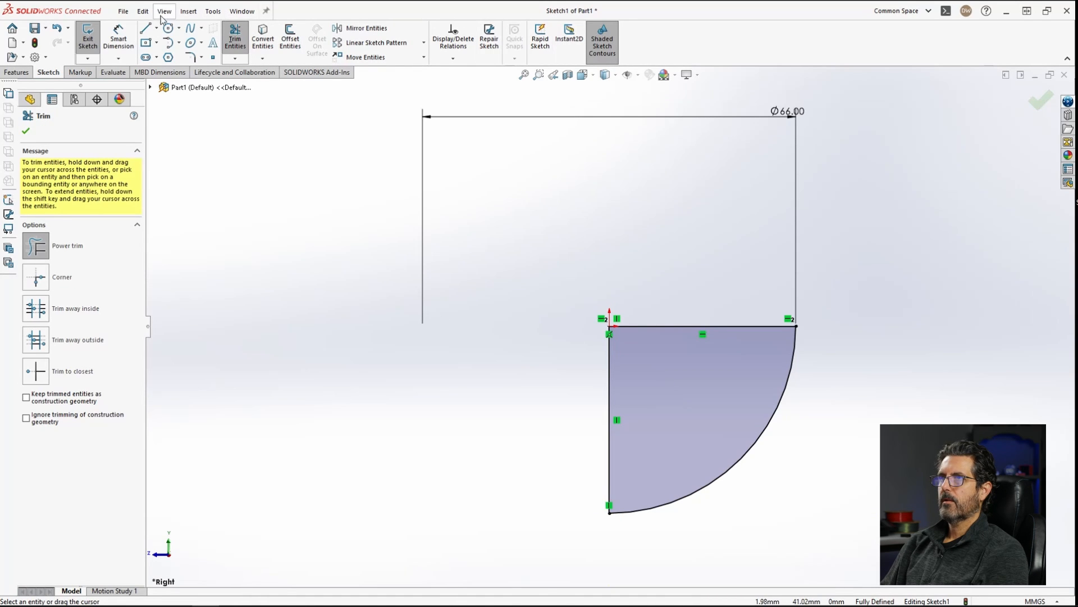
Step: Draw a vertical line from the top horizontal line down to the arc, right of the centre
click(144, 29)
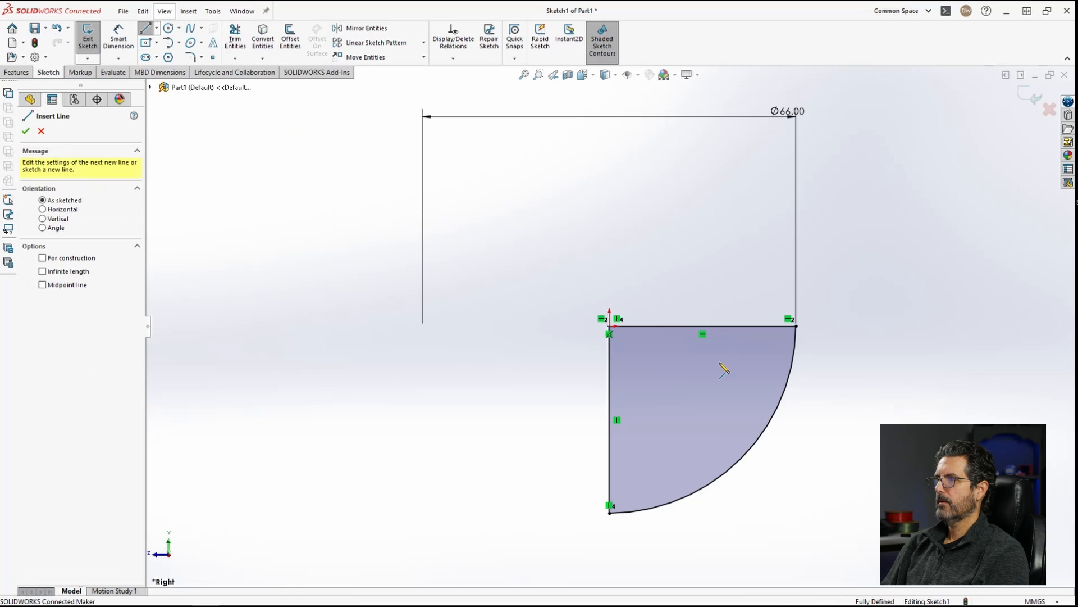
click(718, 326)
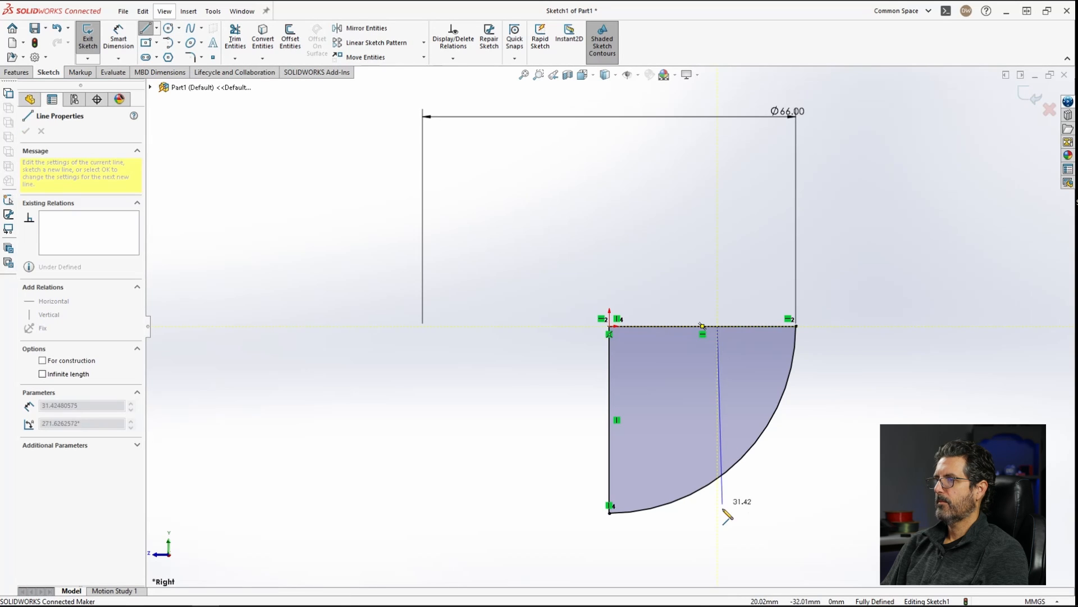
click(718, 524)
key(Escape)
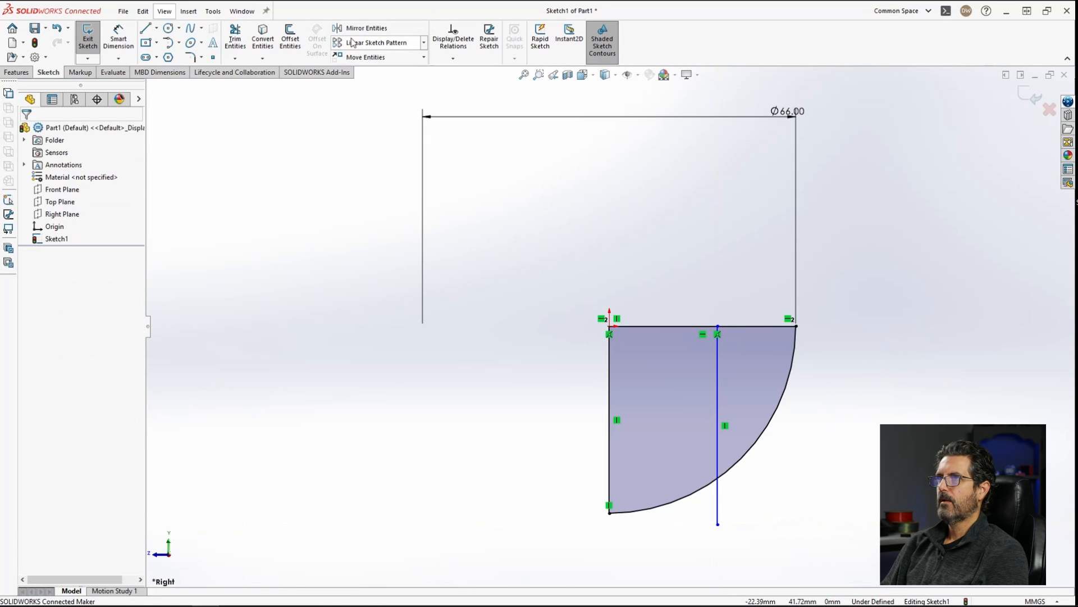
Step: Trim away the arc and line portions to the right of the new vertical line
click(246, 39)
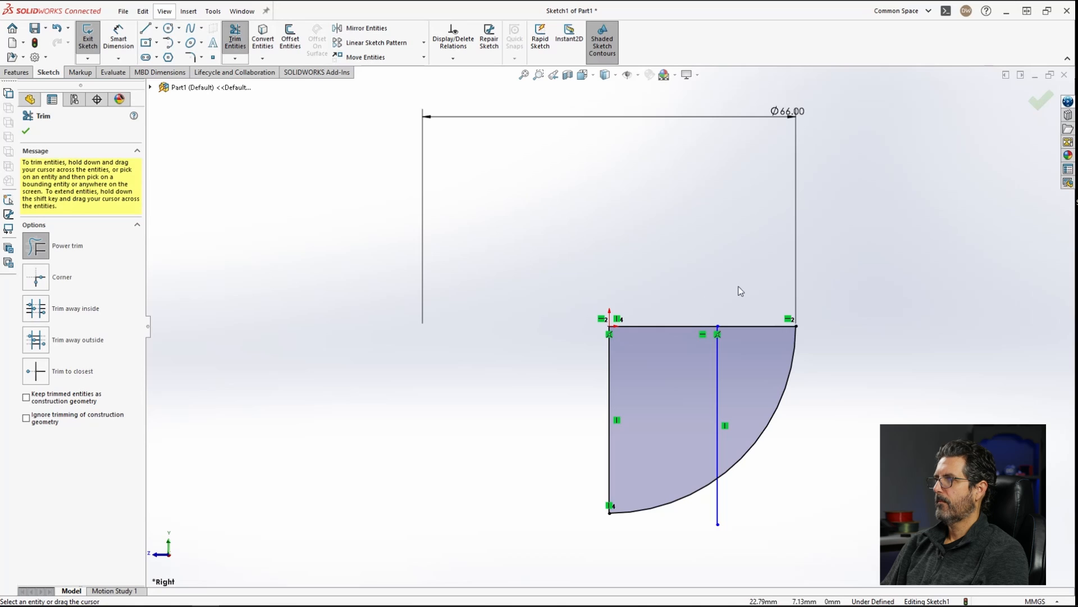
drag(743, 281, 785, 453)
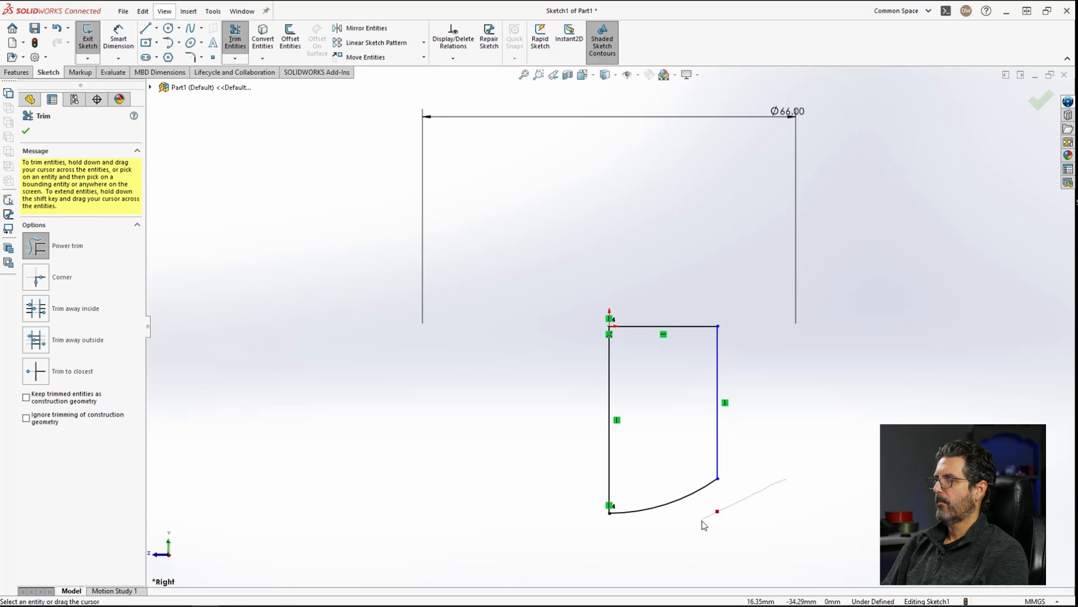
drag(704, 525, 709, 521)
key(Escape)
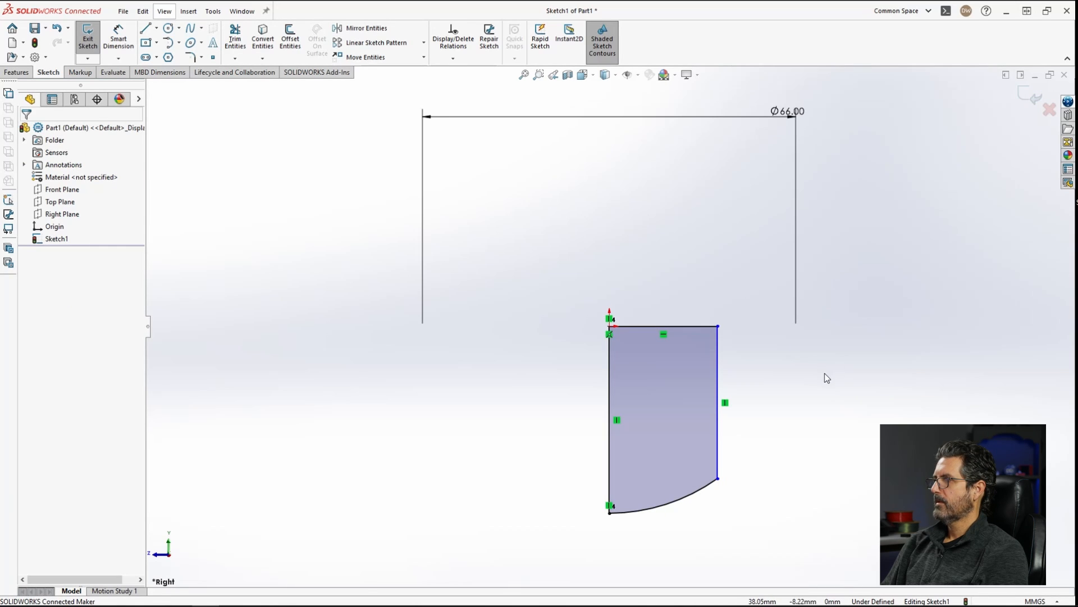
Step: Dimension the vertical line's horizontal distance from the profile's left edge as 21.6 mm
right_drag(841, 361, 855, 115)
click(677, 326)
click(708, 271)
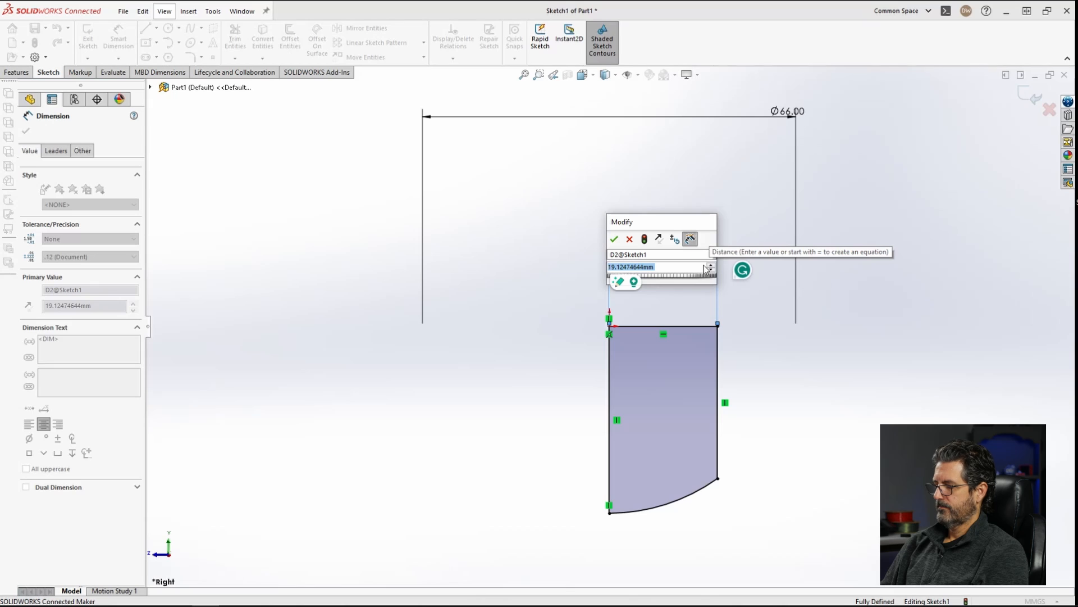
text(21.6)
key(Return)
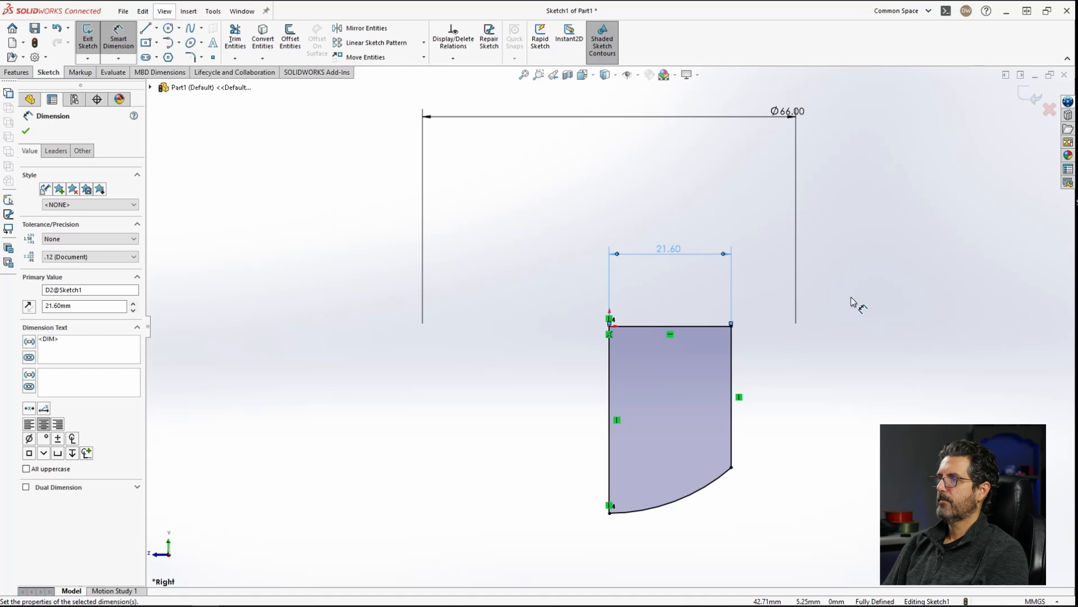
Step: Revolve the profile 360 degrees about its top horizontal line
click(17, 73)
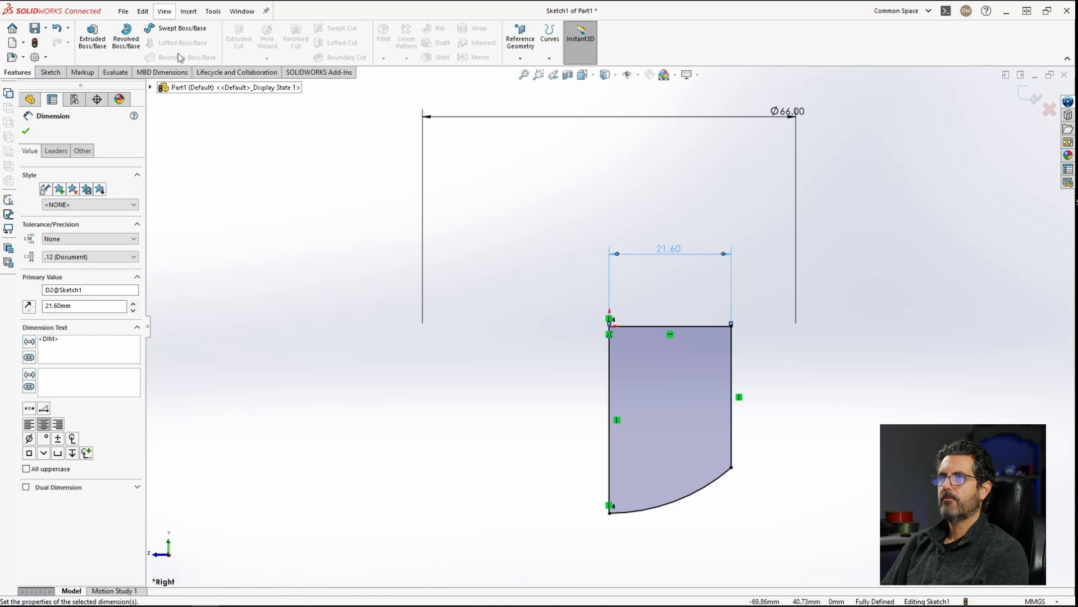
click(126, 37)
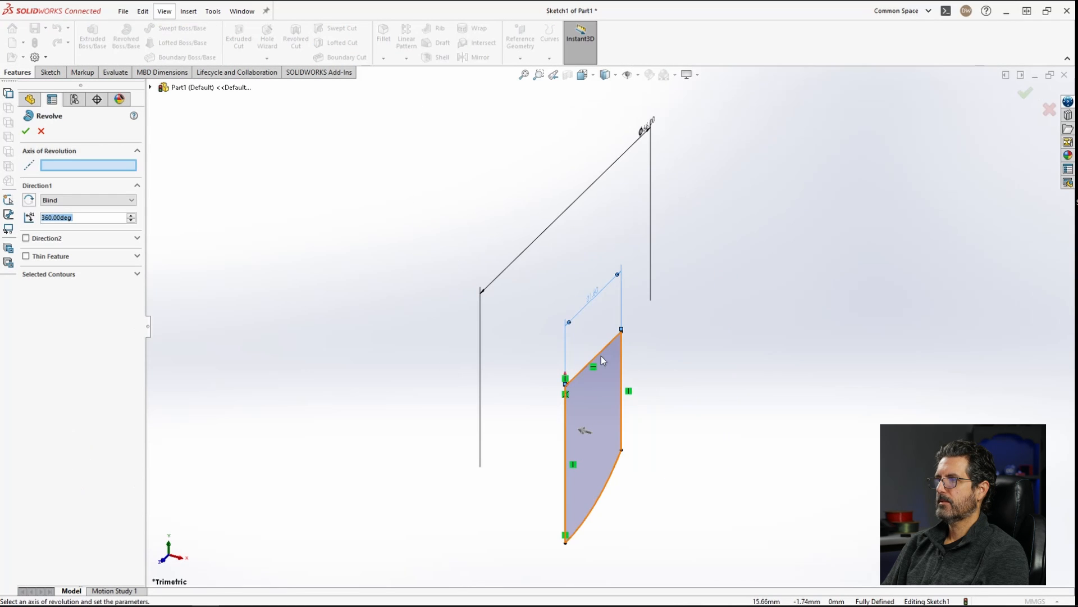
click(598, 356)
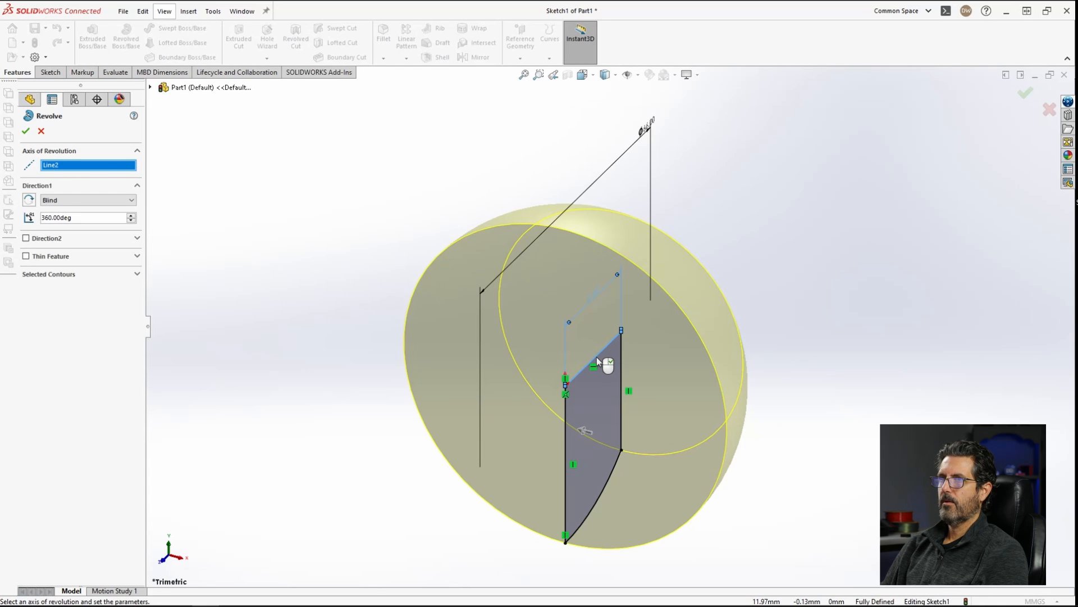
right_click(596, 356)
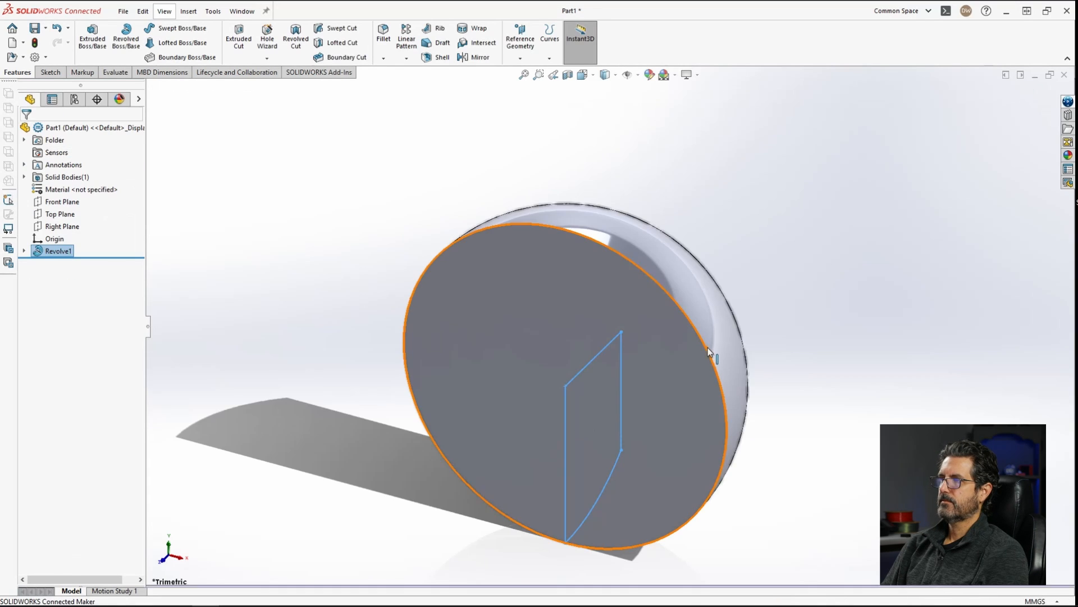
Step: Orbit around the revolved body to inspect its shape
click(839, 335)
mouse_move(660, 395)
middle_down()
mouse_move(837, 317)
mouse_move(618, 302)
mouse_move(746, 297)
middle_up()
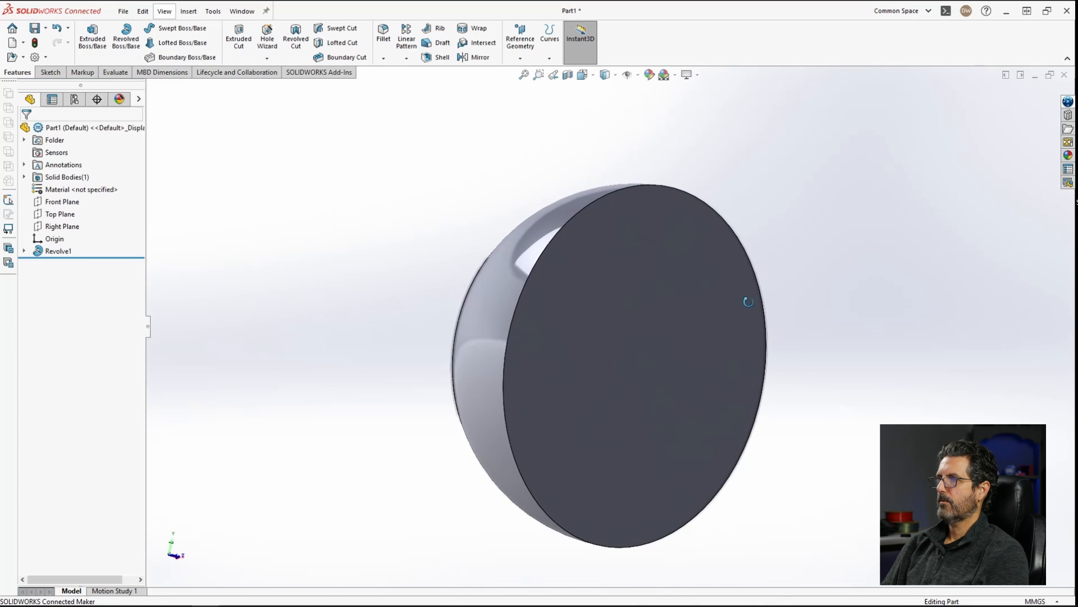
middle_drag(780, 337, 650, 365)
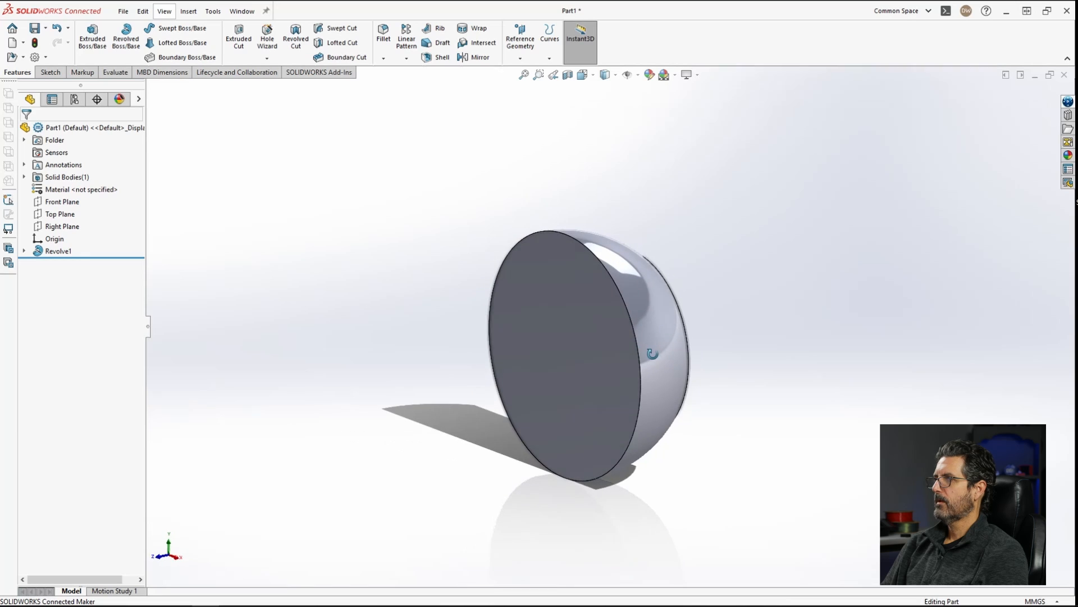
middle_drag(734, 366, 686, 305)
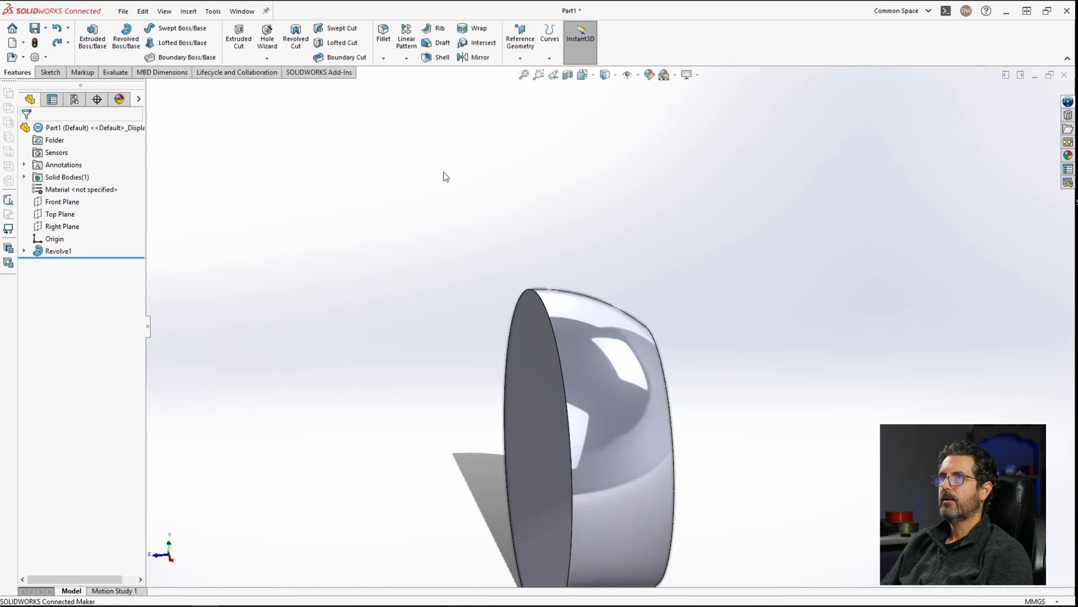
Step: Open a new sketch on the Right Plane
right_click(68, 226)
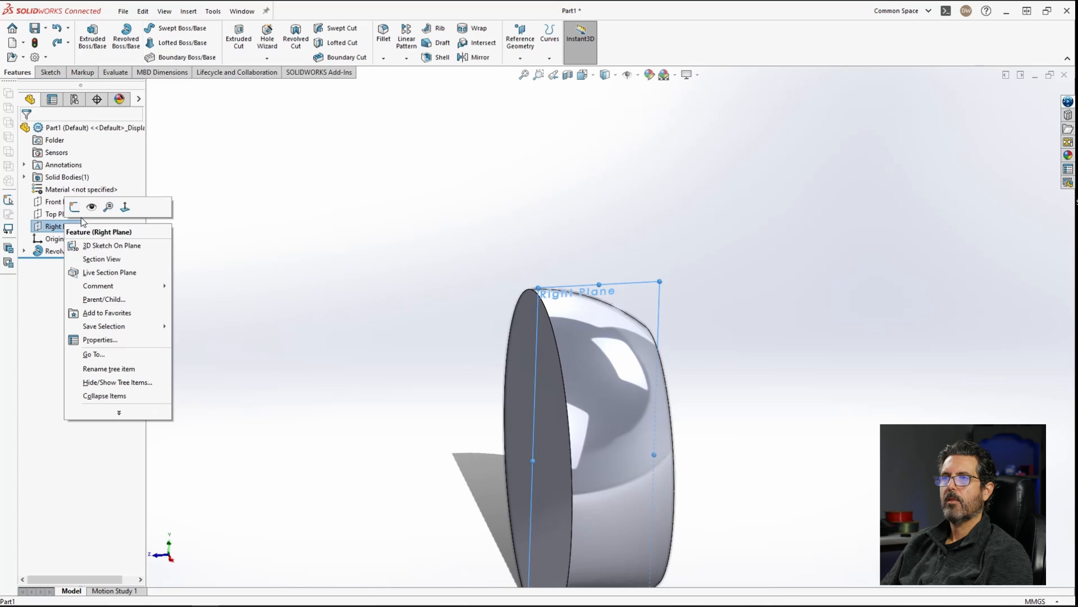
click(75, 207)
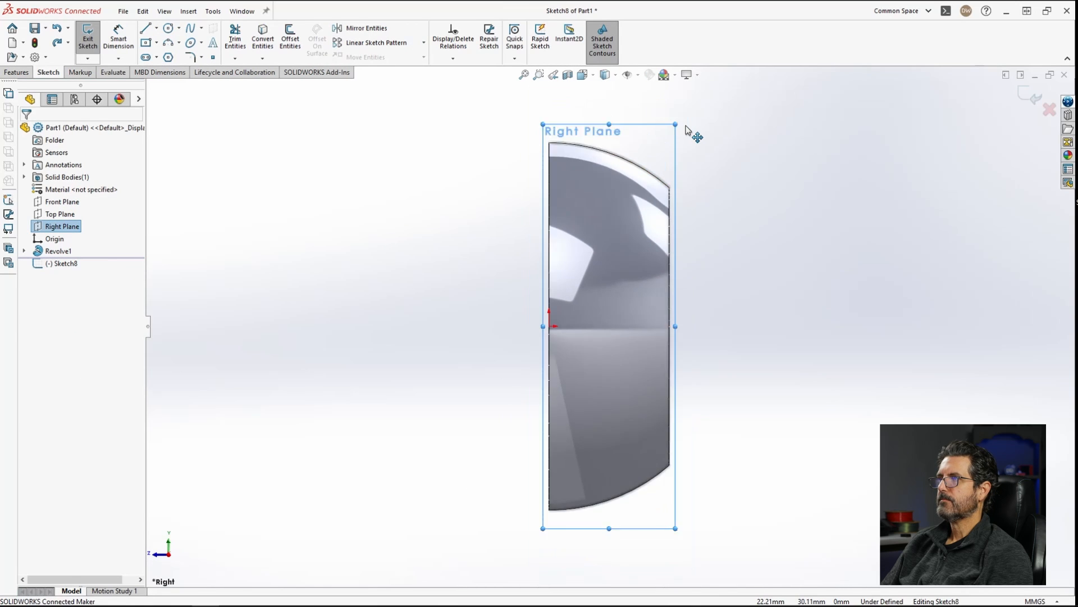
scroll(688, 130, down, 2)
scroll(525, 207, up, 1)
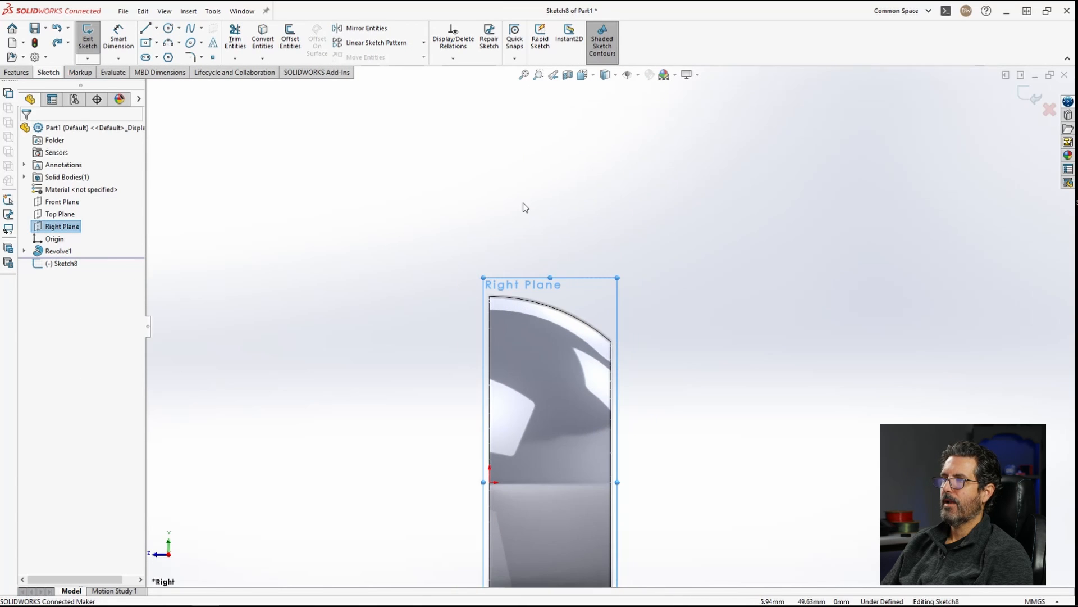
scroll(525, 207, down, 1)
click(567, 210)
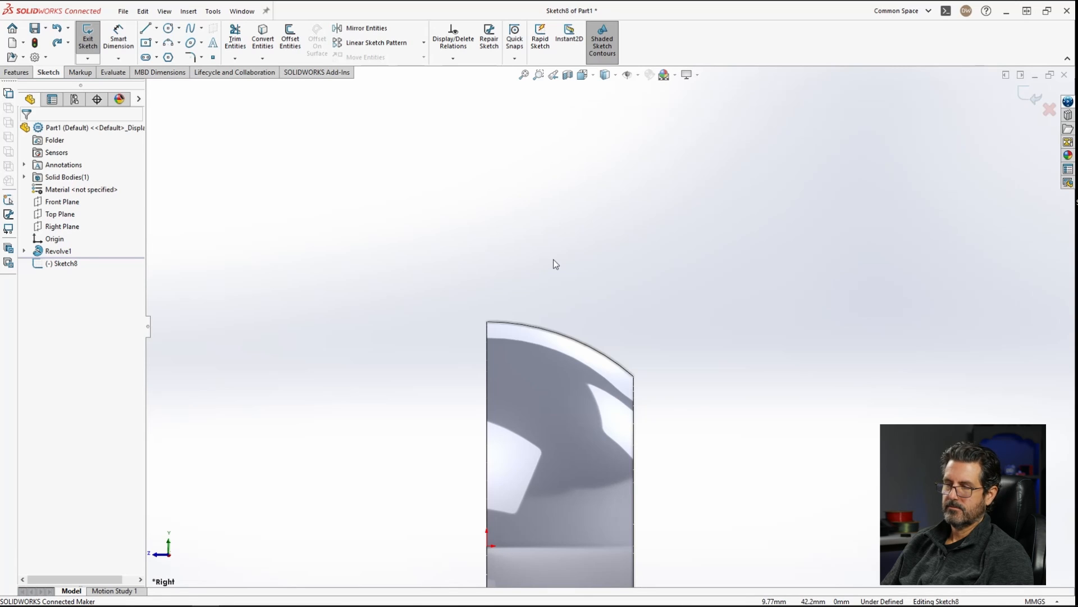
Step: Sketch a circle about 20 mm in diameter over the body's top edge and reposition it slightly lower
click(167, 29)
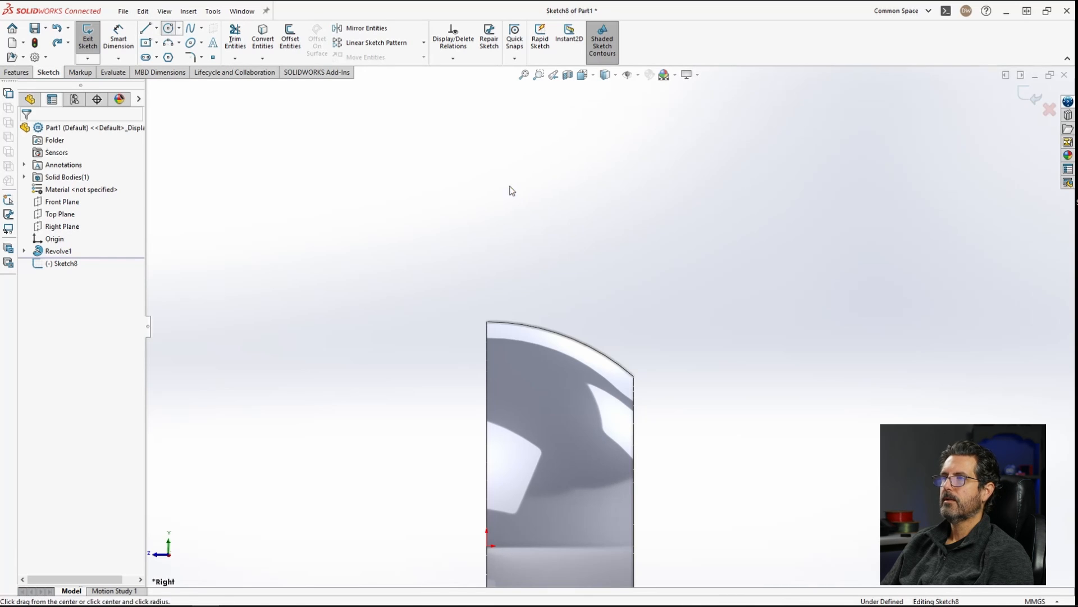
click(549, 303)
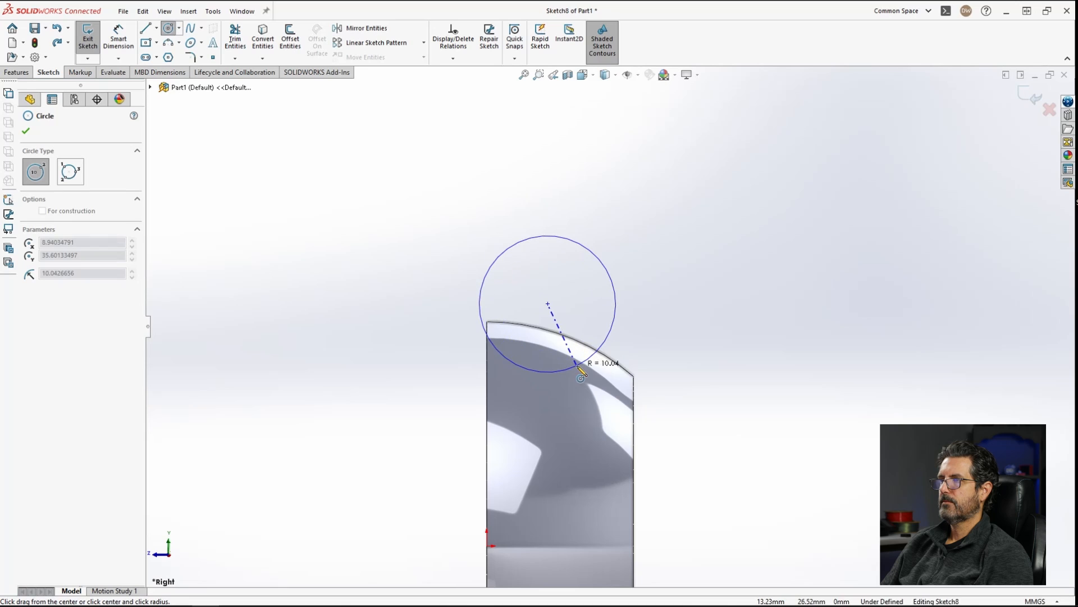
click(595, 351)
key(Escape)
drag(548, 306, 555, 379)
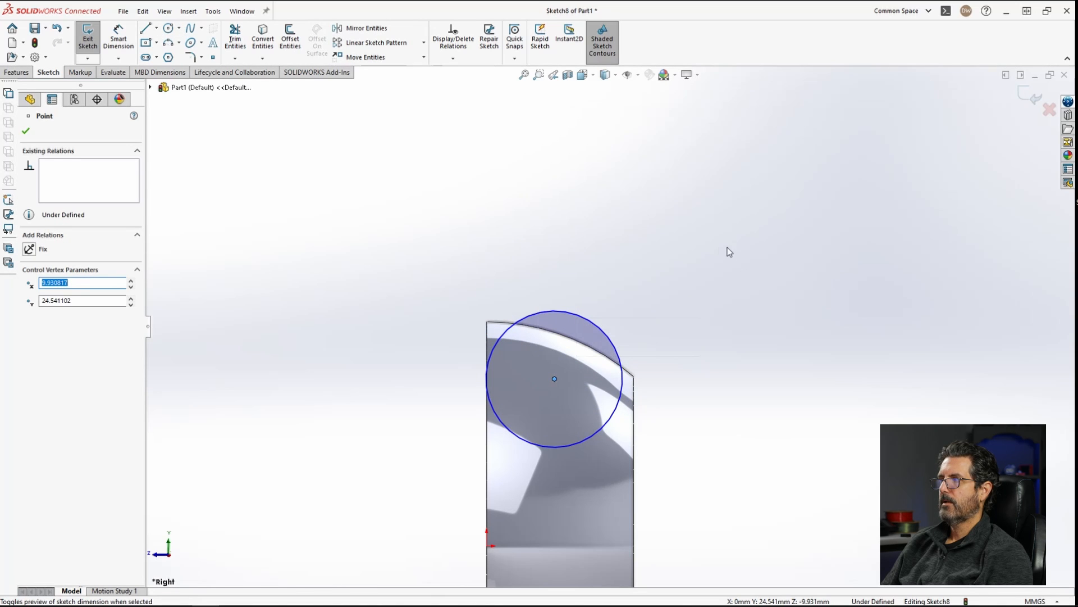
Step: Dimension the circle's diameter as 16 mm
right_drag(686, 245, 684, 201)
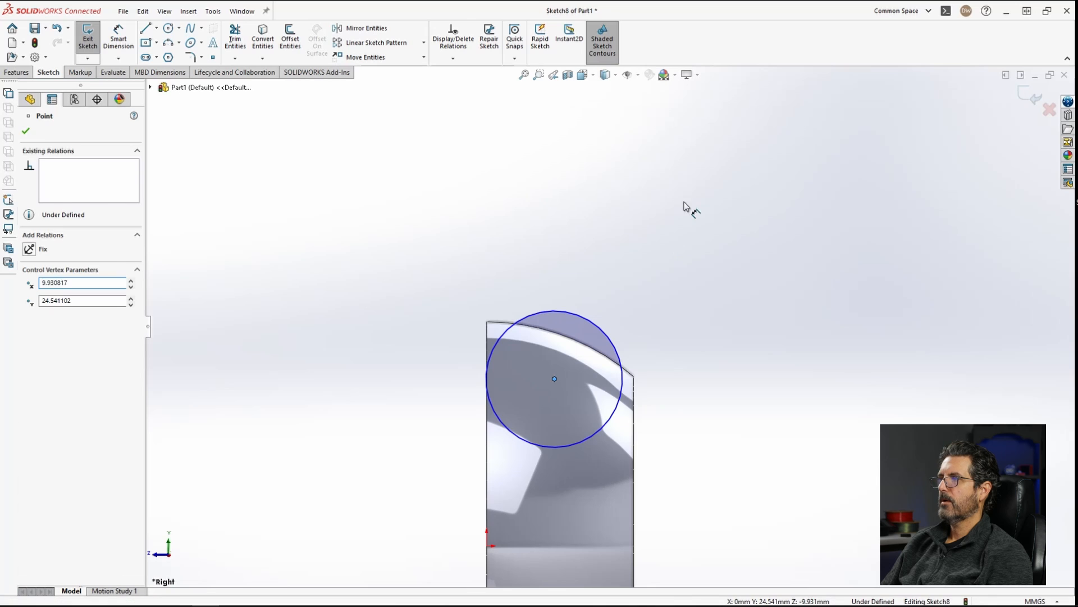
click(601, 325)
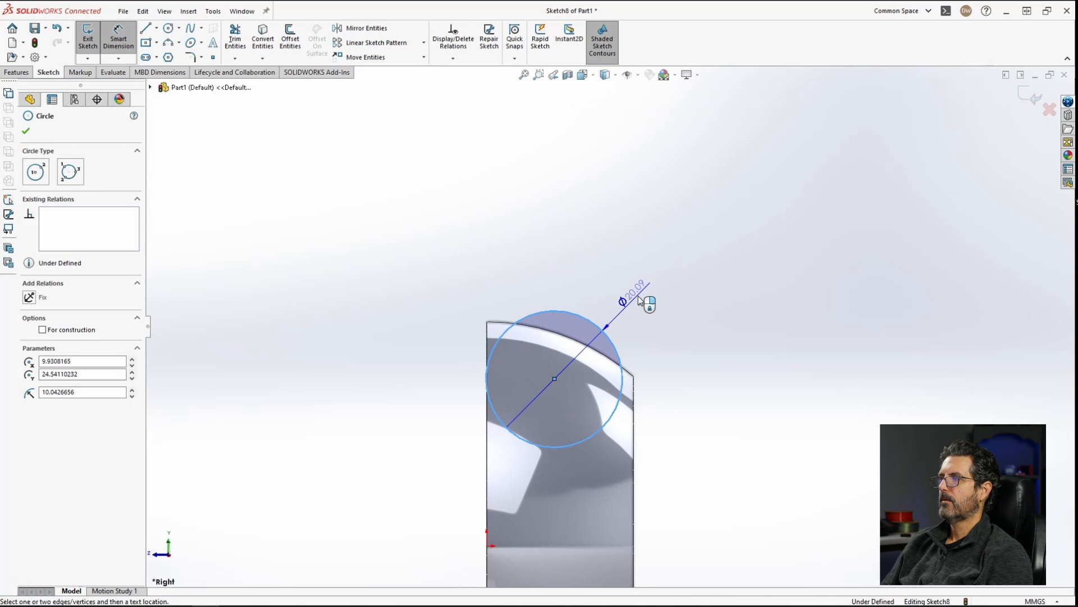
click(646, 283)
text(16)
key(Return)
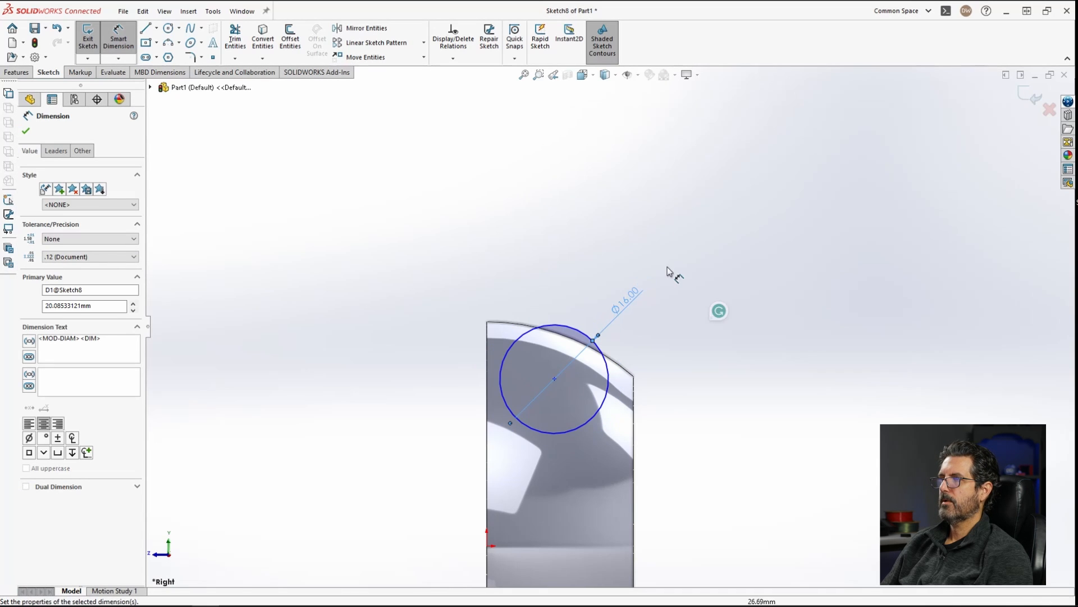
Step: Move the circle up so it overlaps the body's top curved edge
key(Escape)
drag(554, 381, 562, 355)
scroll(531, 371, down, 1)
click(862, 273)
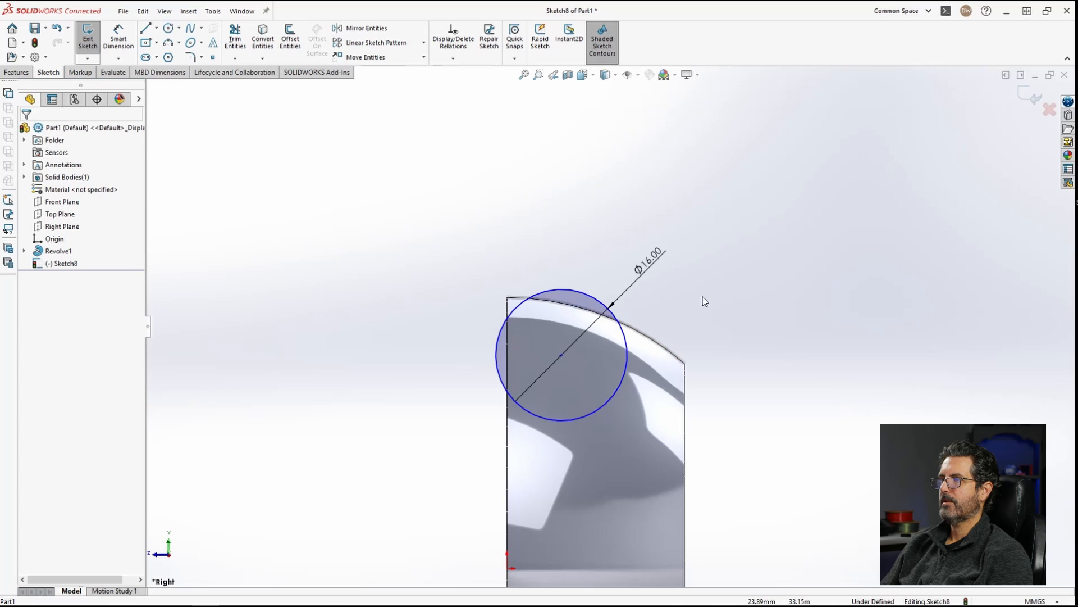
Step: Convert the body's left vertical edge into a sketch line
click(507, 343)
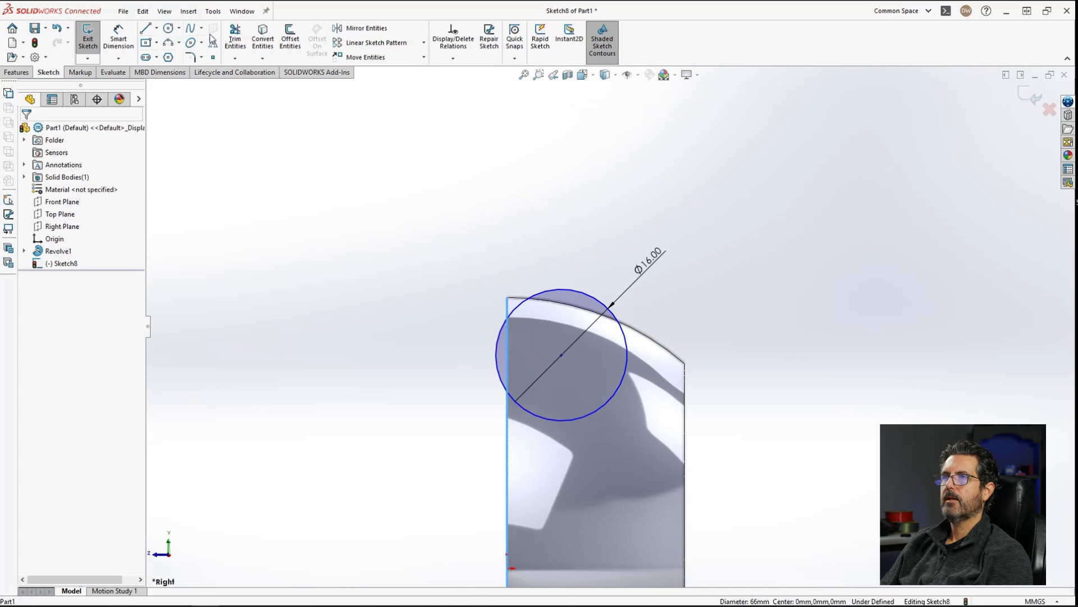
click(259, 38)
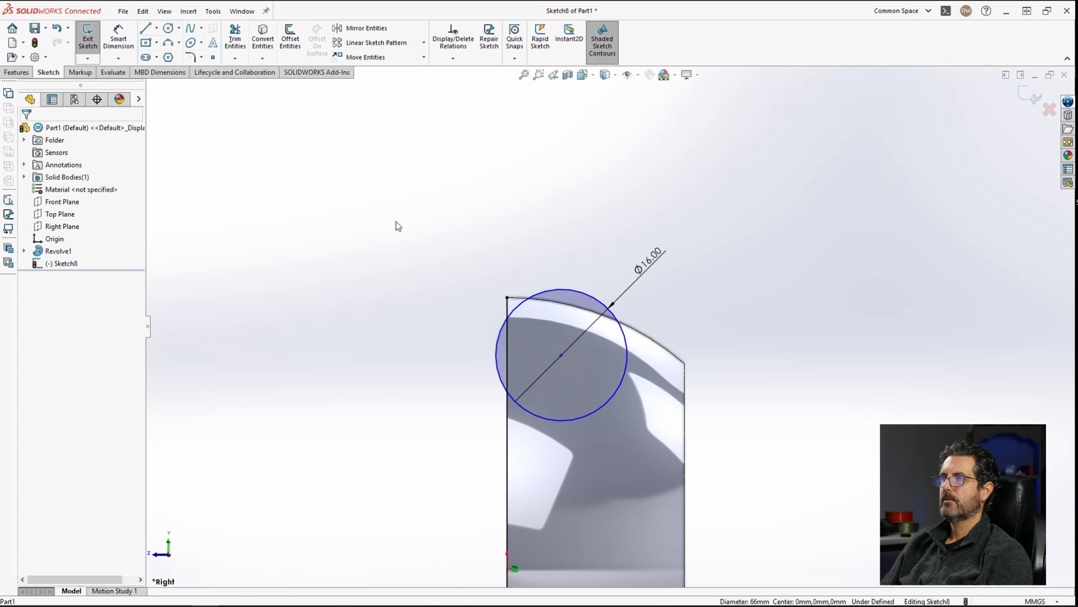
Step: Trim away the converted edge line segment lying below the circle
click(237, 40)
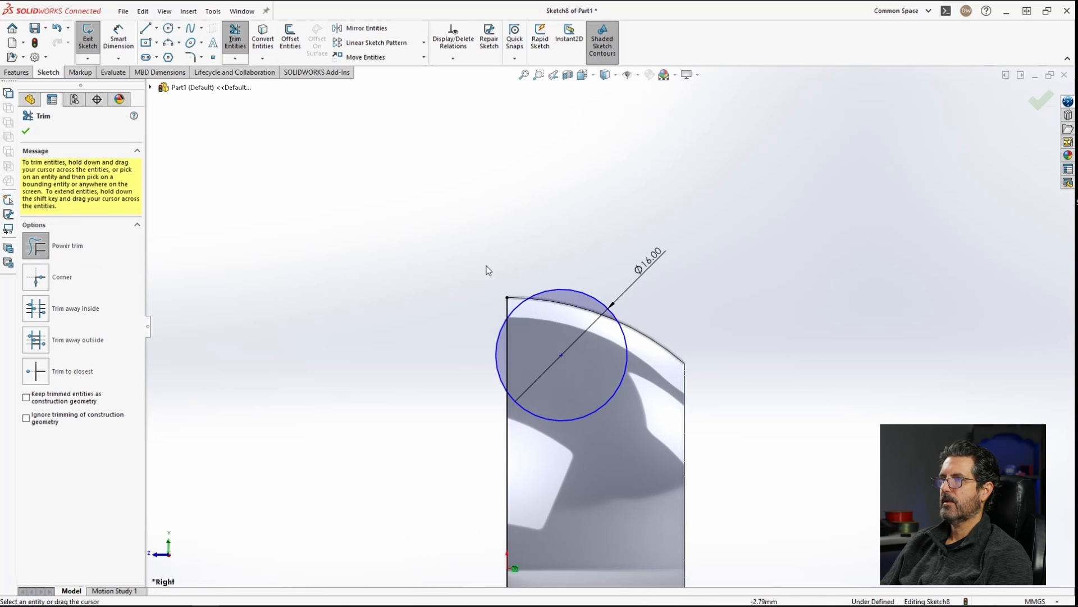
drag(506, 310, 502, 350)
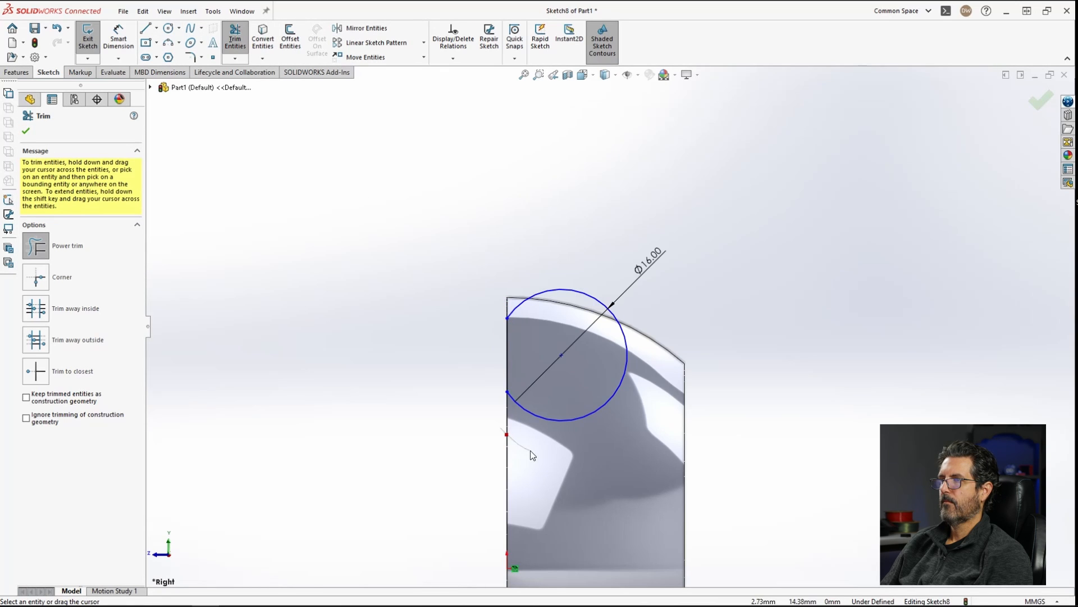
drag(533, 455, 535, 457)
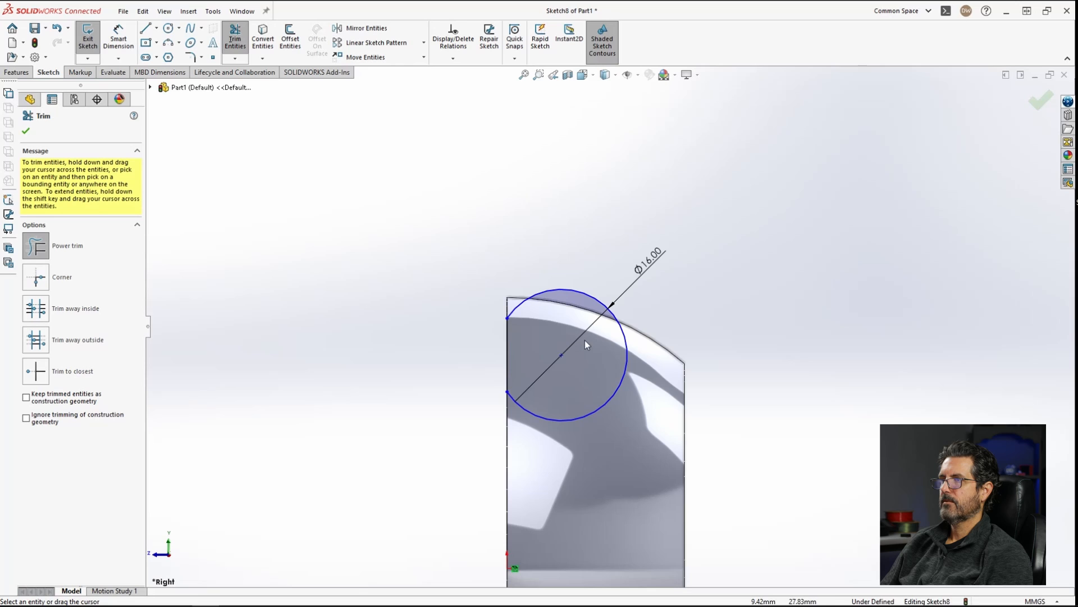
click(26, 133)
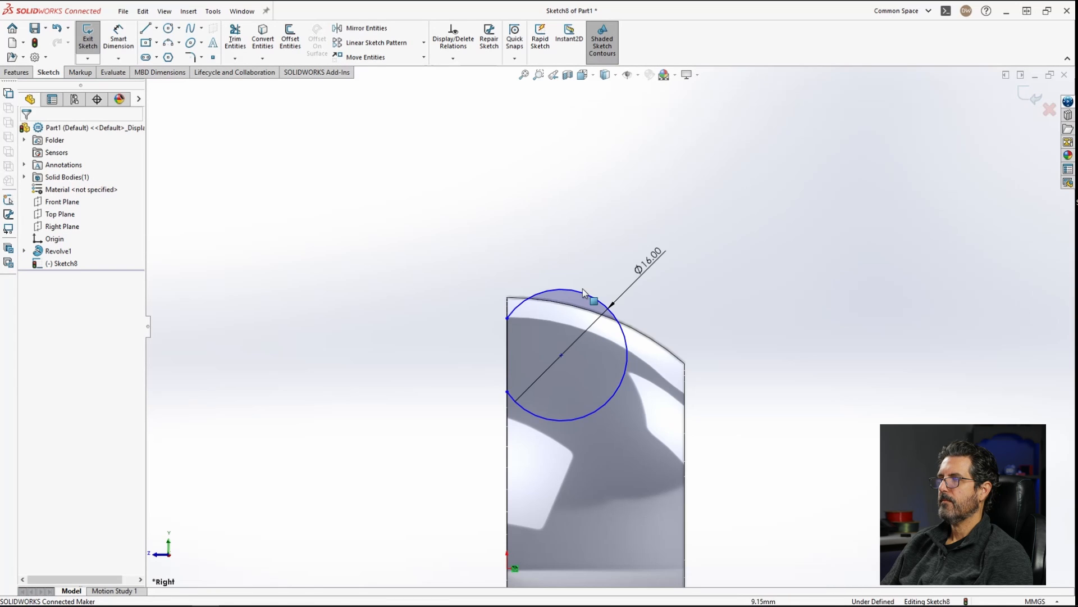
Step: Dimension the horizontal distance from the converted edge line to the circle's center
right_drag(716, 294, 706, 245)
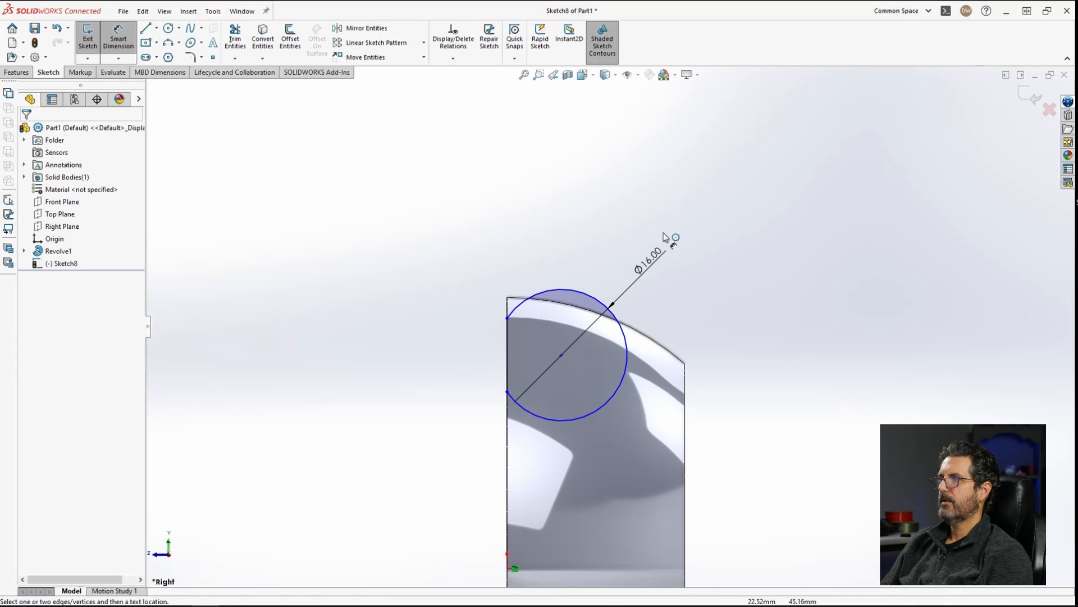
click(626, 360)
click(507, 465)
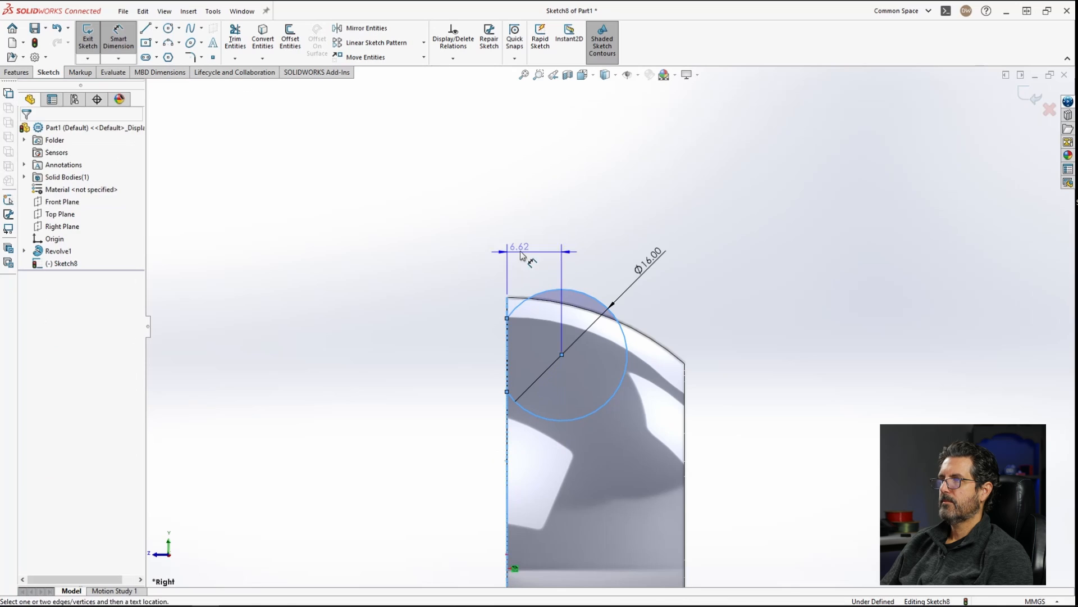
click(556, 250)
key(Return)
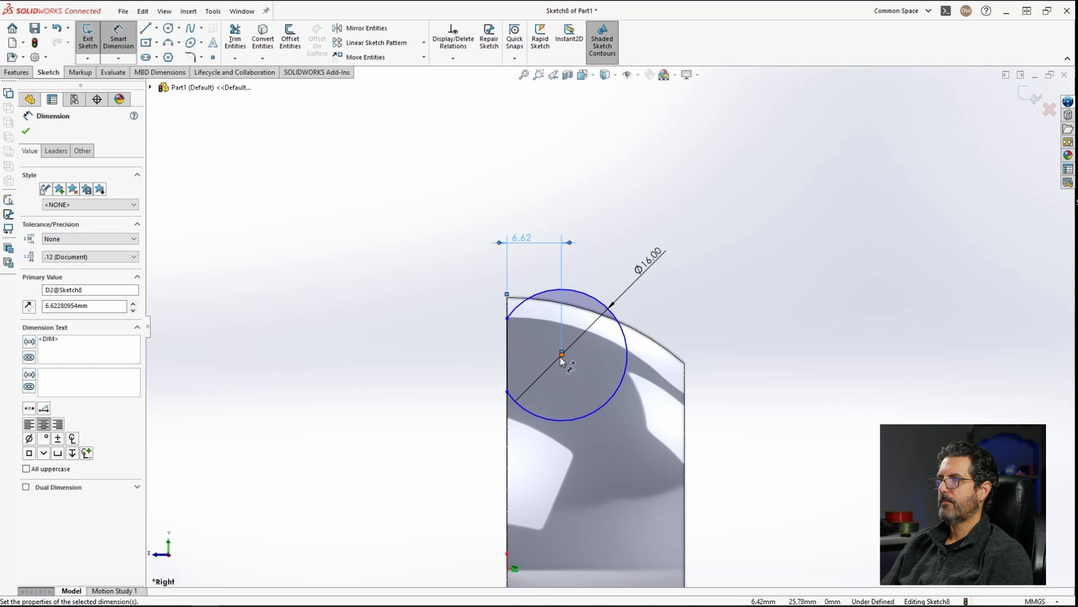
key(Escape)
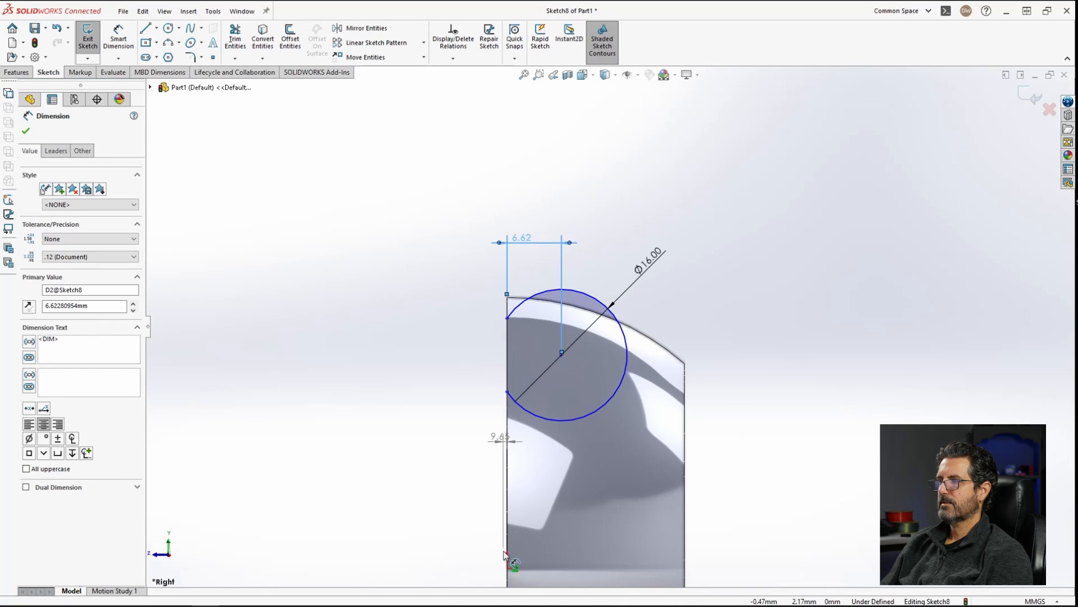
Step: Dimension the vertical distance from the origin to the circle's center
right_drag(507, 574, 459, 402)
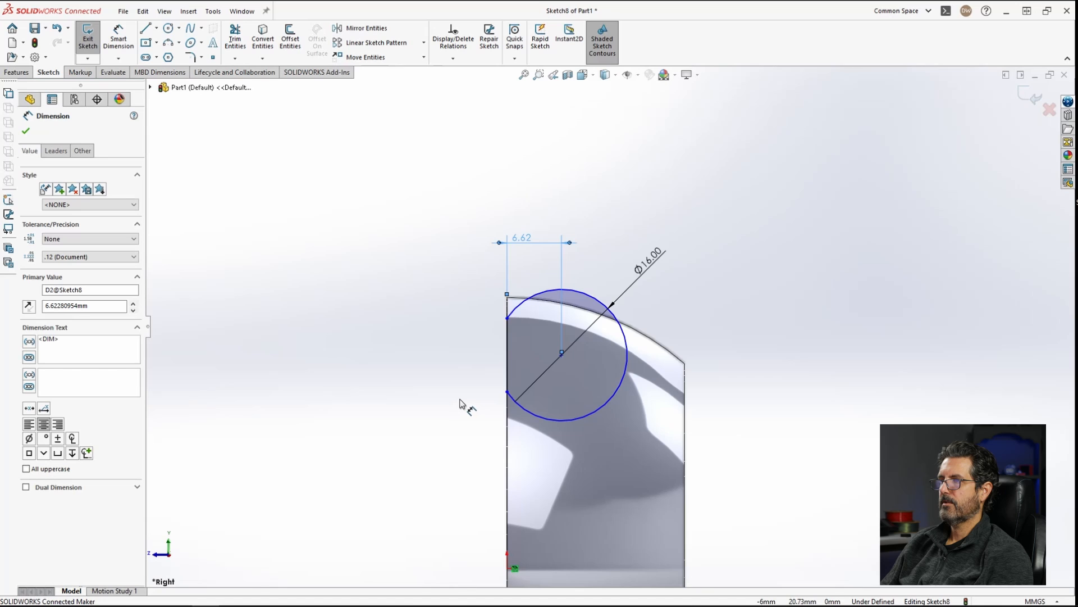
mouse_move(509, 572)
right_down()
mouse_move(584, 459)
mouse_move(454, 297)
right_up()
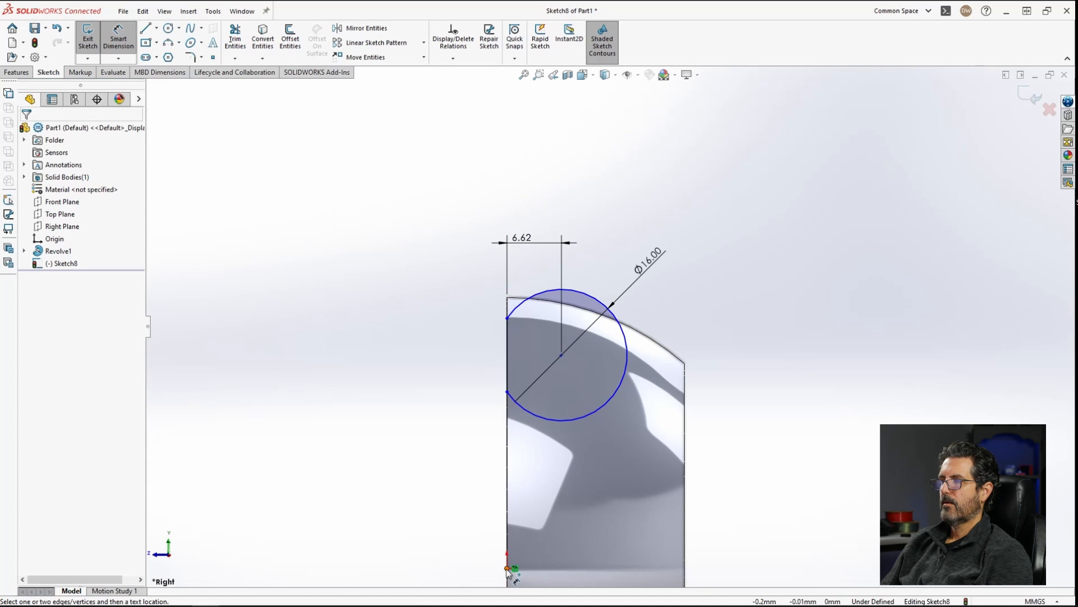
click(541, 416)
click(469, 441)
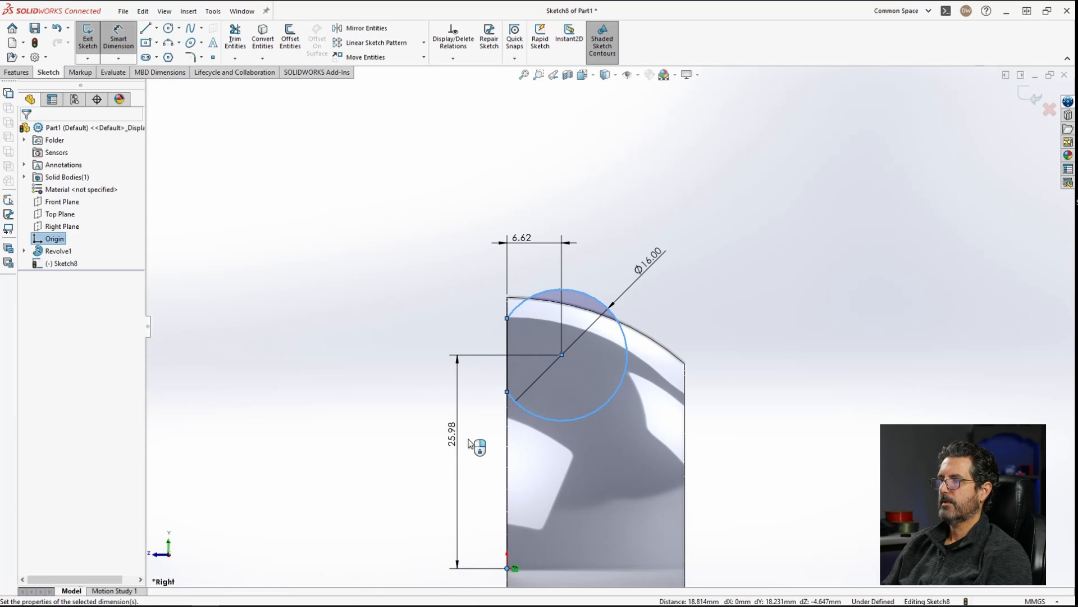
key(Return)
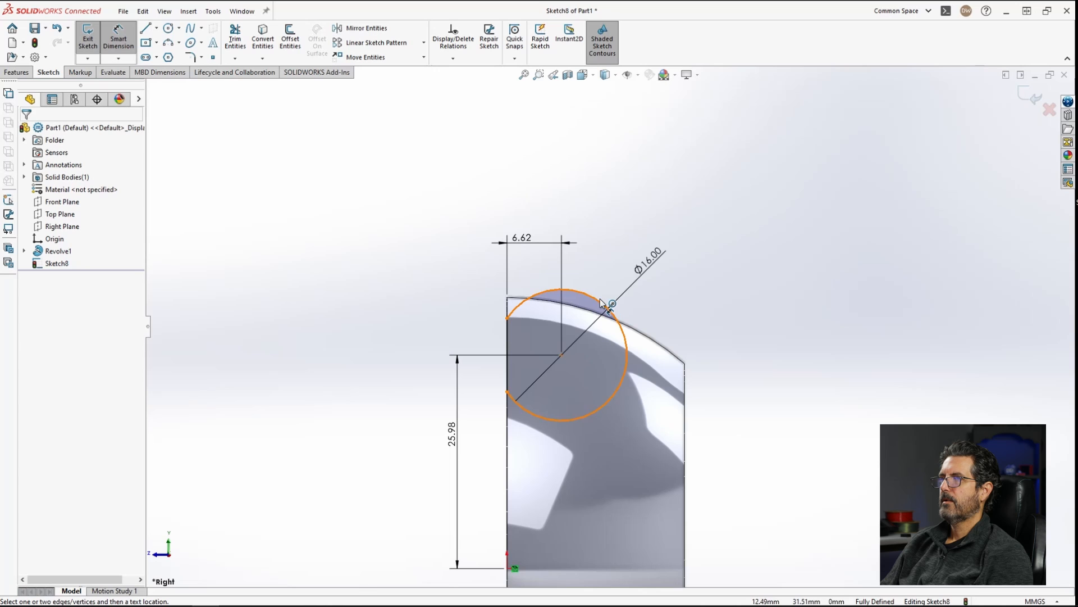
Step: Extrude the sketch as a boss 3 mm with the Mid Plane end condition
click(16, 72)
click(93, 39)
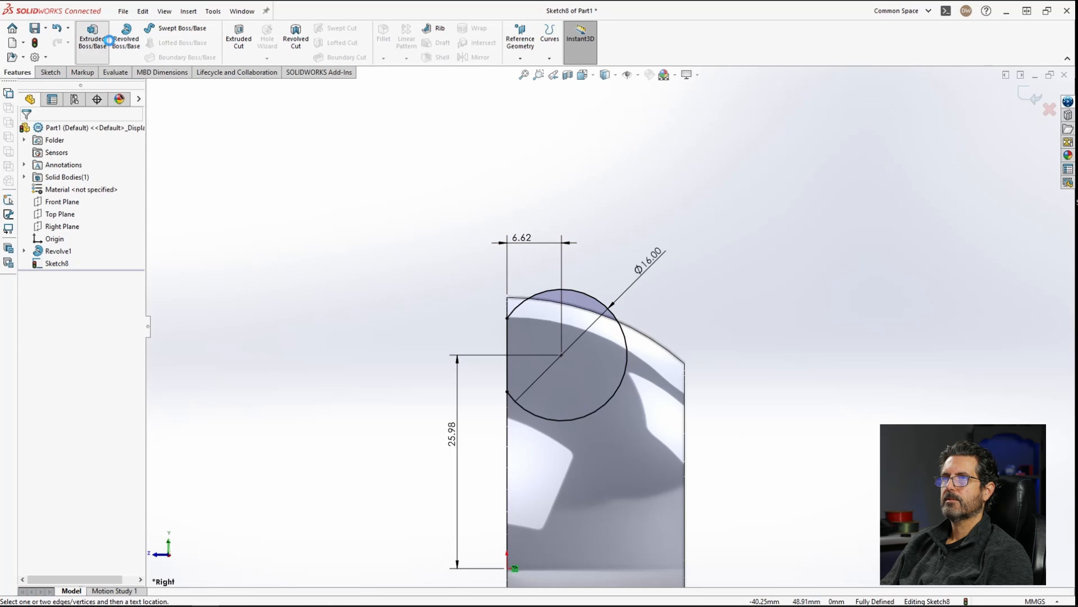
mouse_move(632, 302)
middle_down()
mouse_move(600, 328)
mouse_move(600, 376)
middle_up()
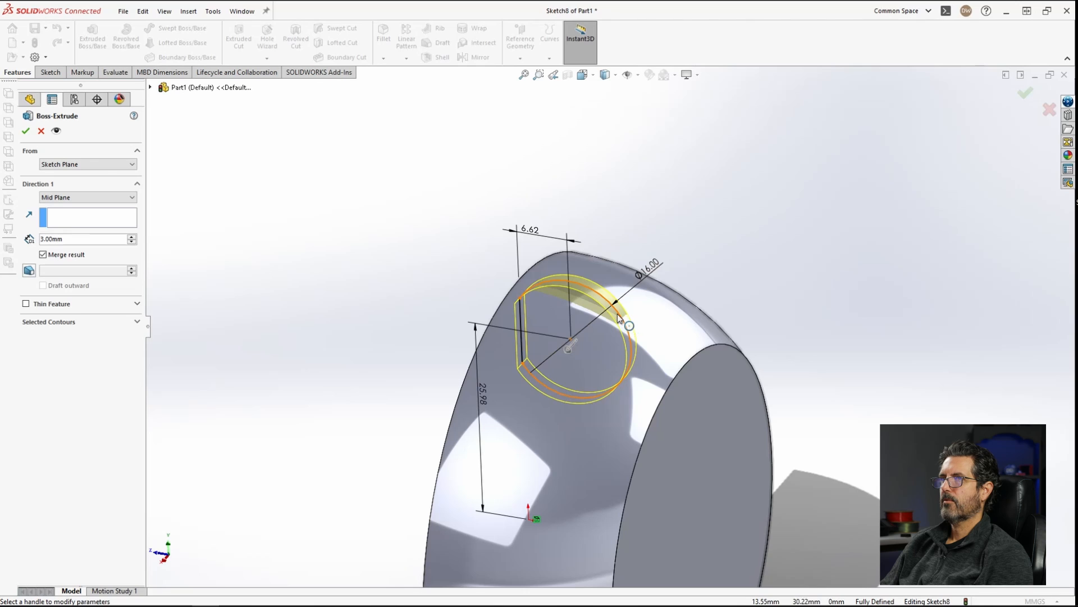
click(25, 131)
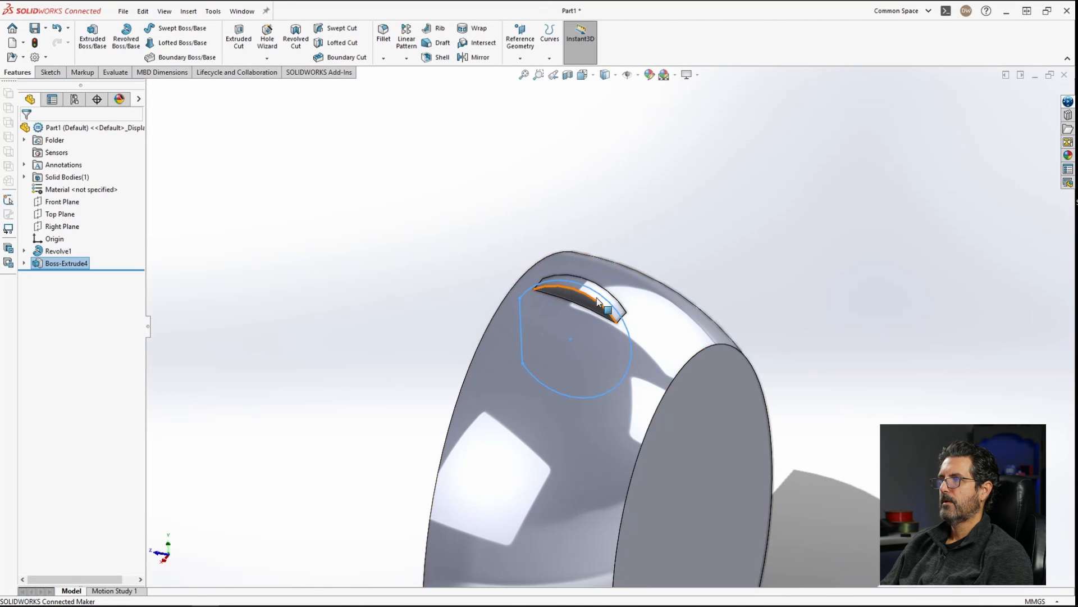
Step: Open a new sketch on the flat side face of the extruded boss
scroll(623, 309, down, 5)
scroll(648, 359, up, 2)
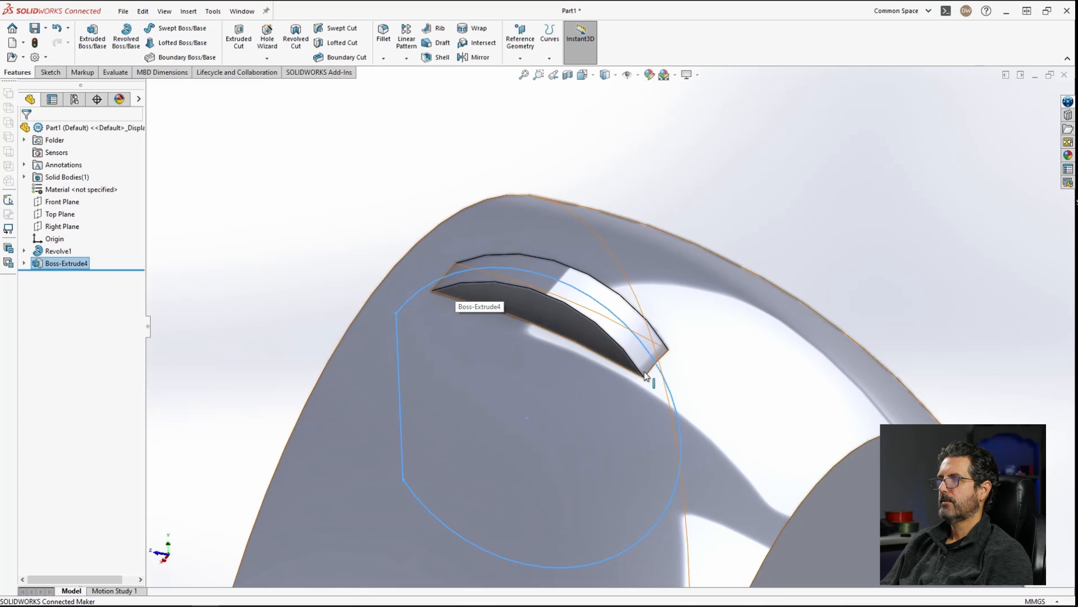
scroll(652, 372, down, 3)
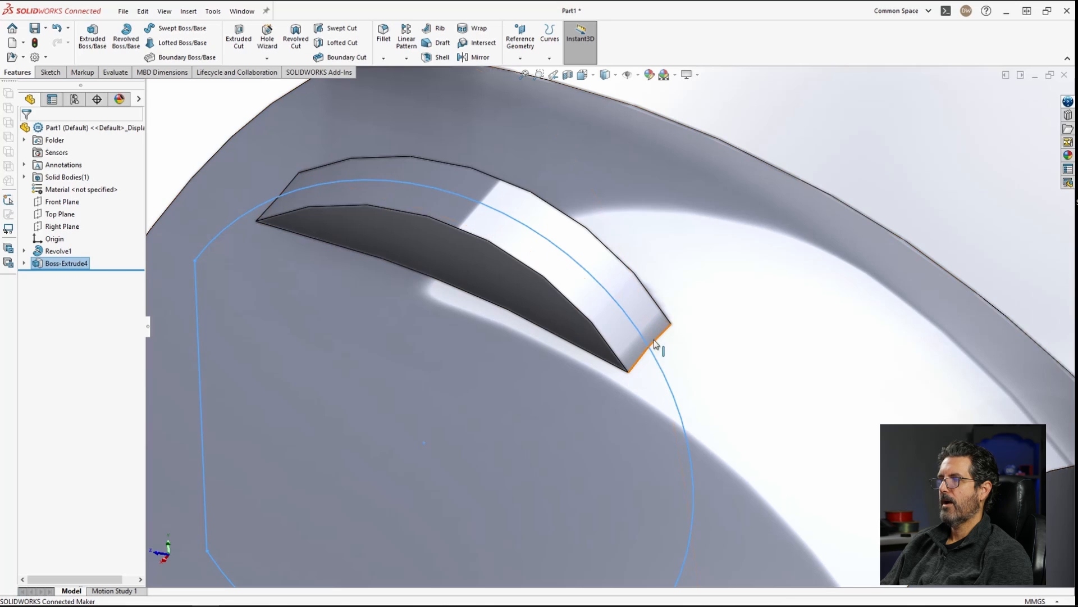
scroll(610, 371, up, 5)
mouse_move(610, 371)
middle_down()
mouse_move(633, 313)
mouse_move(618, 351)
middle_up()
click(542, 311)
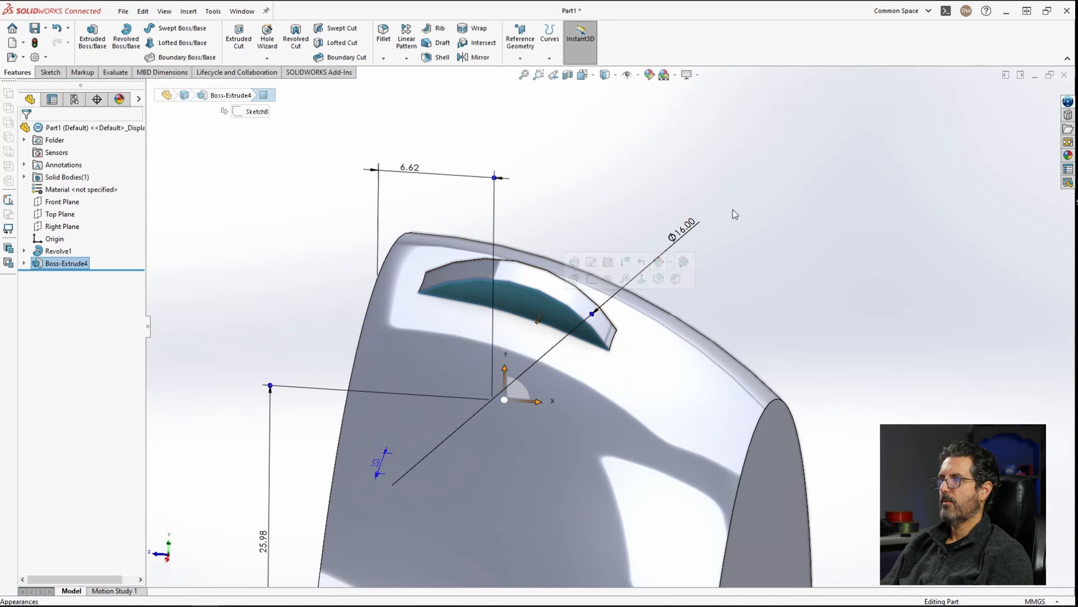
click(734, 214)
click(533, 309)
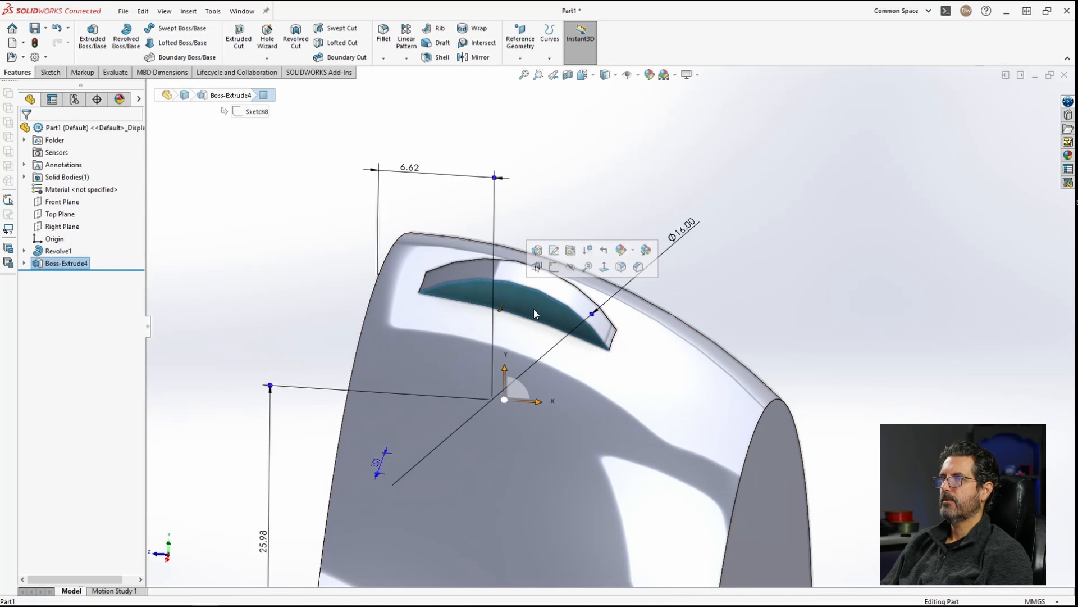
click(562, 262)
scroll(582, 173, down, 5)
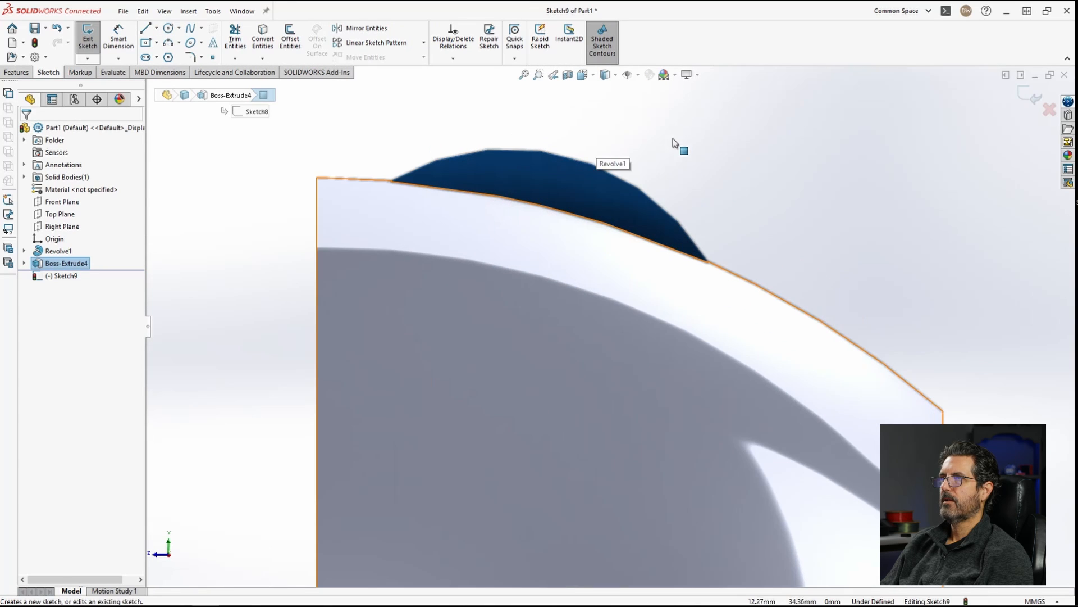
Step: Sketch a perimeter circle about 19 mm in diameter through the boss's two end corners
click(178, 30)
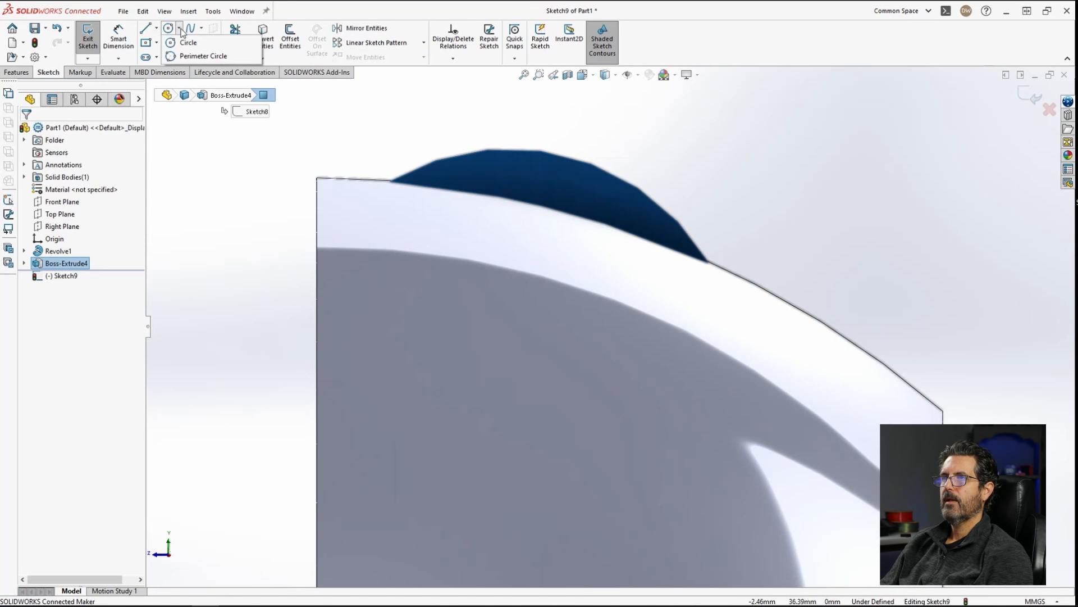
click(194, 56)
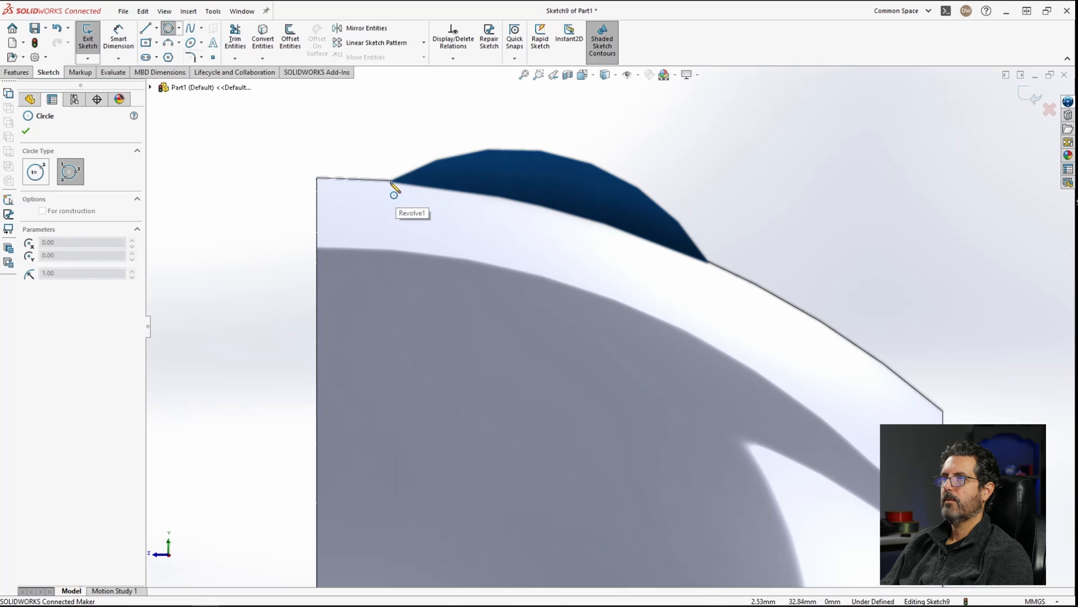
mouse_move(433, 205)
middle_down()
mouse_move(436, 243)
mouse_move(423, 167)
middle_up()
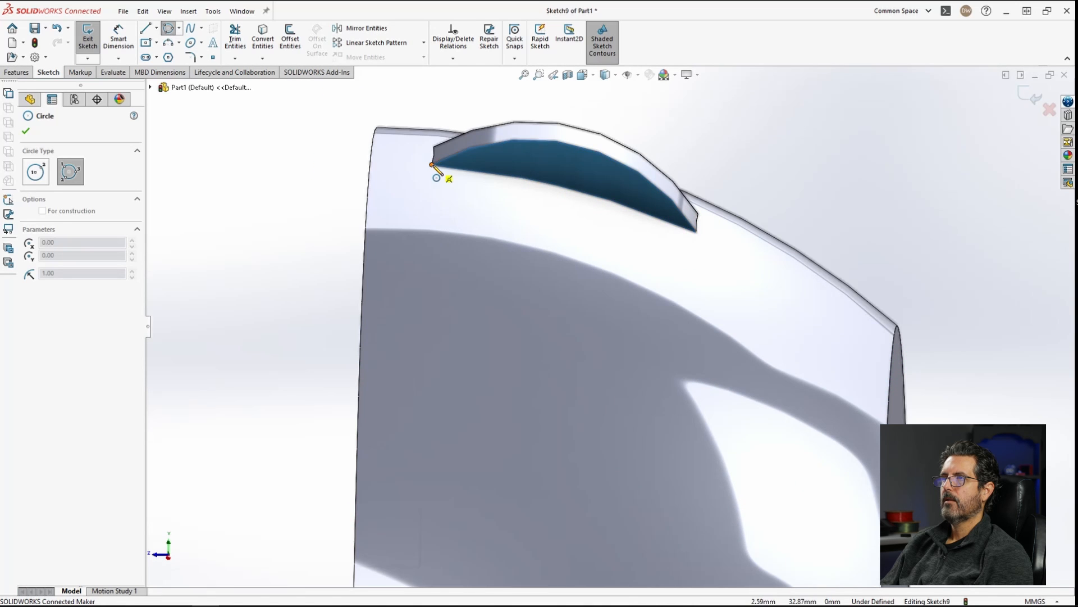
click(431, 165)
click(696, 230)
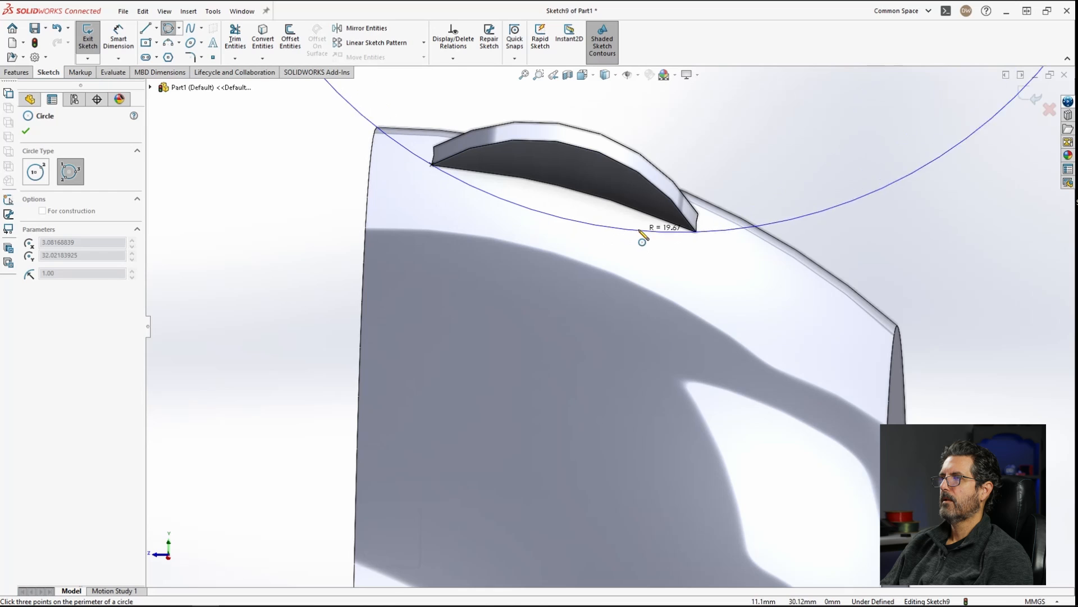
click(623, 249)
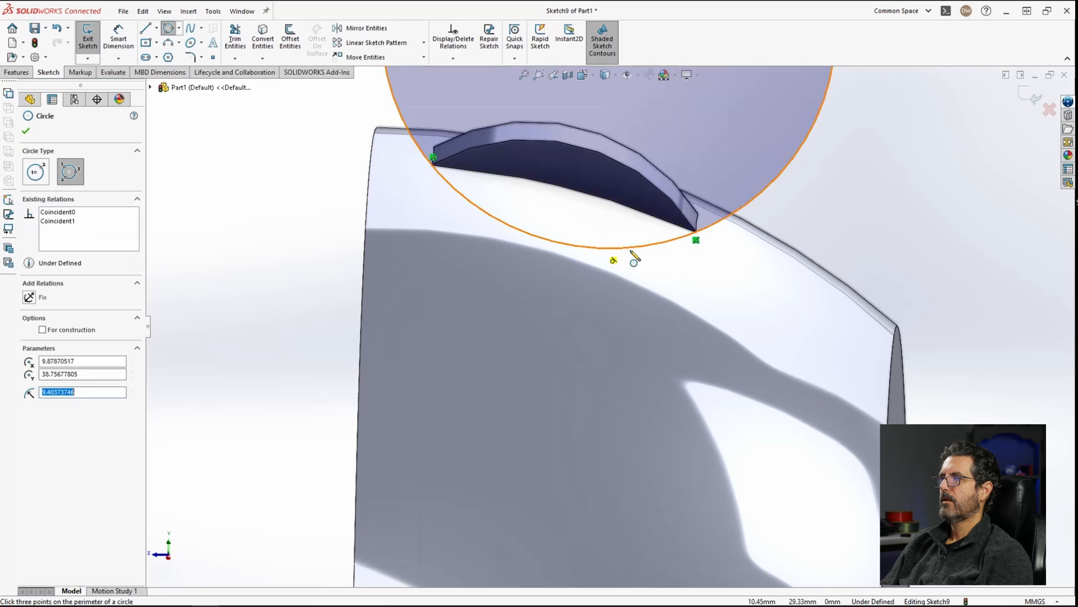
scroll(775, 264, up, 5)
scroll(645, 272, down, 4)
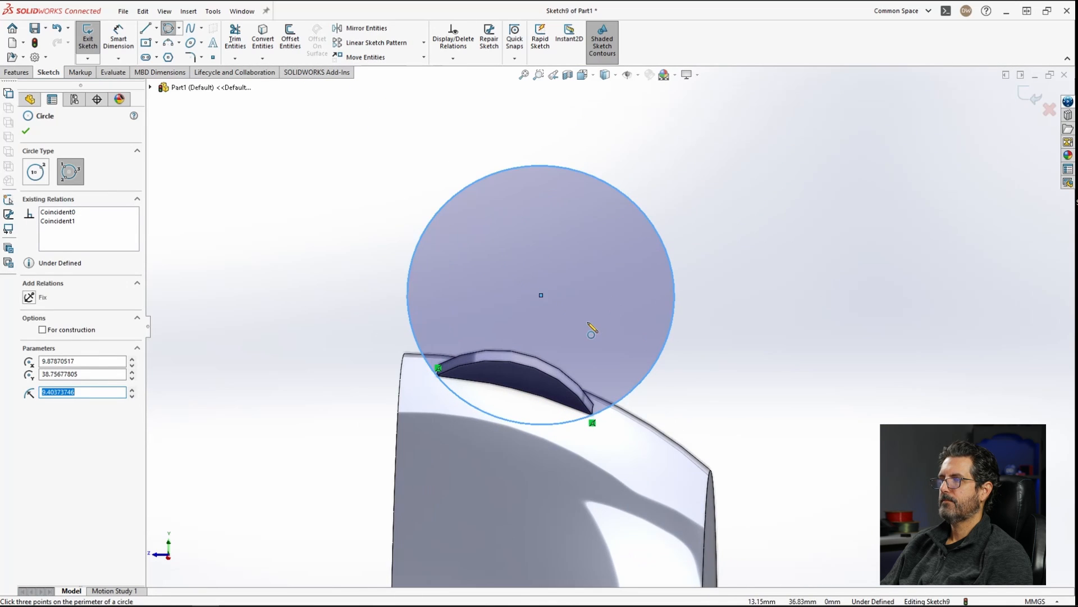
key(Escape)
Step: Dimension the perimeter circle's diameter as 16 mm
right_drag(725, 345, 753, 292)
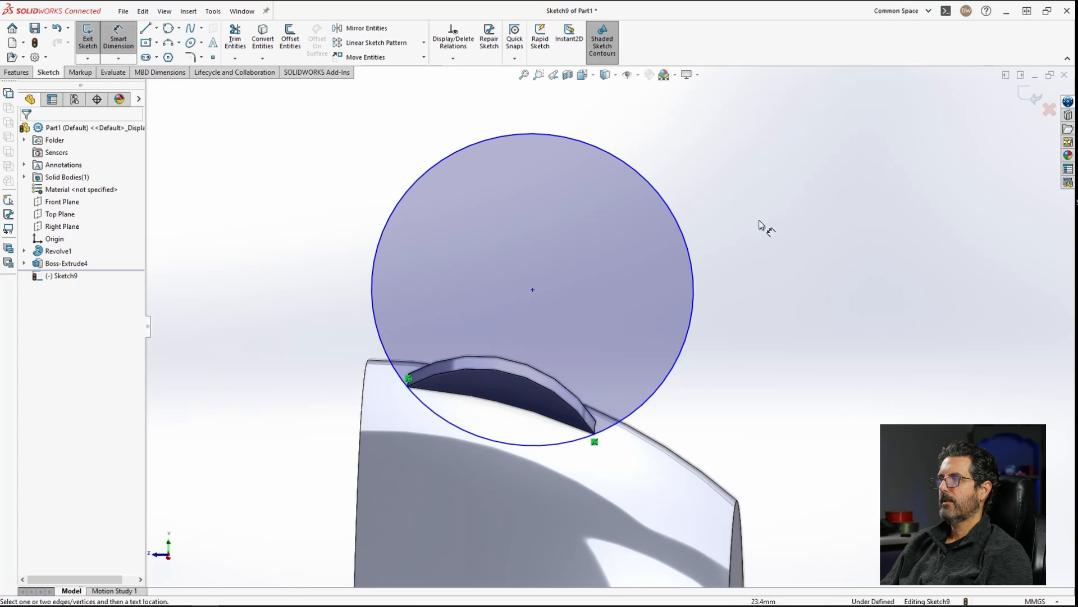
click(684, 229)
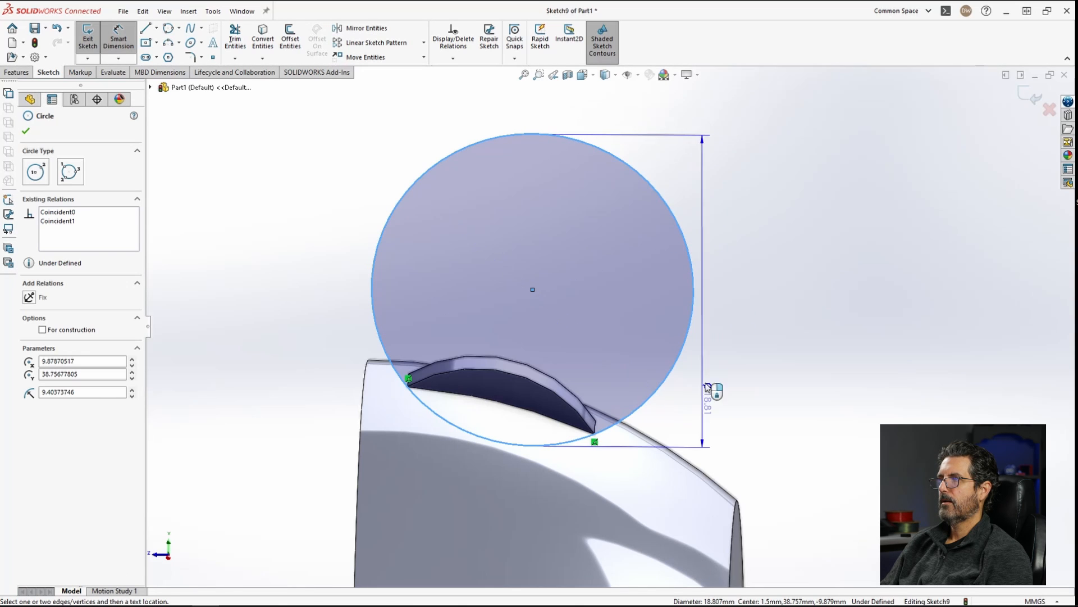
click(789, 155)
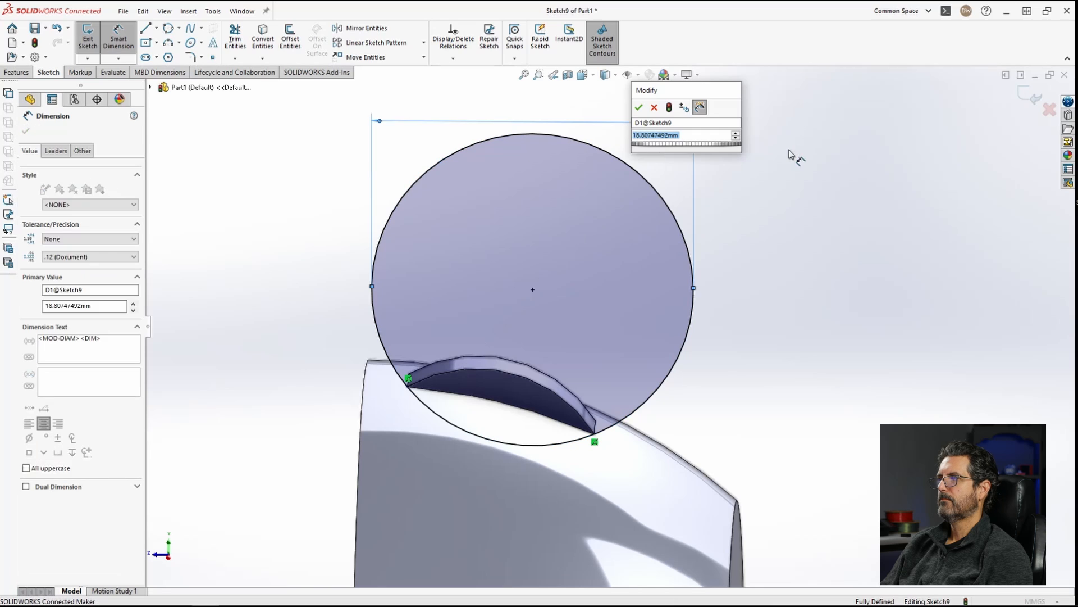
text(16)
key(Return)
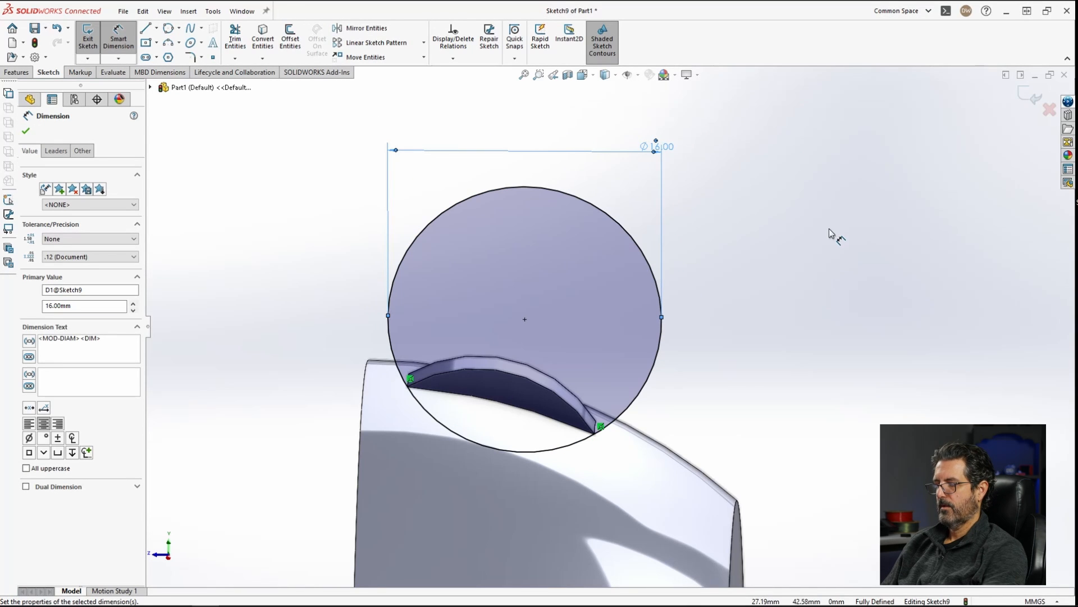
Step: Cut-extrude the circle Through All with the direction reversed into the part
scroll(783, 231, up, 5)
scroll(627, 120, down, 5)
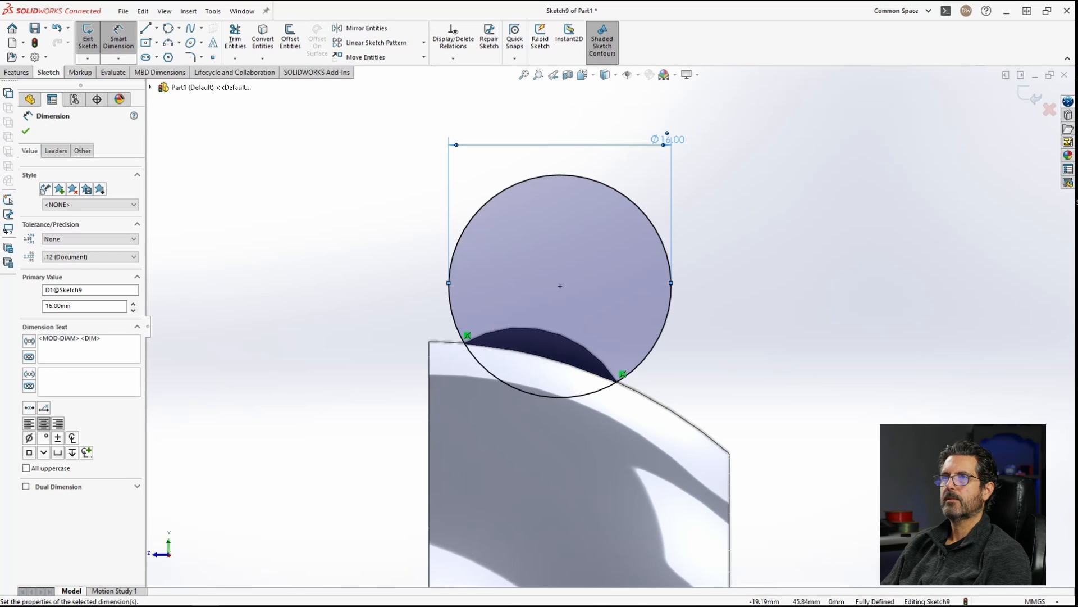
click(20, 74)
click(238, 37)
middle_drag(732, 208, 471, 254)
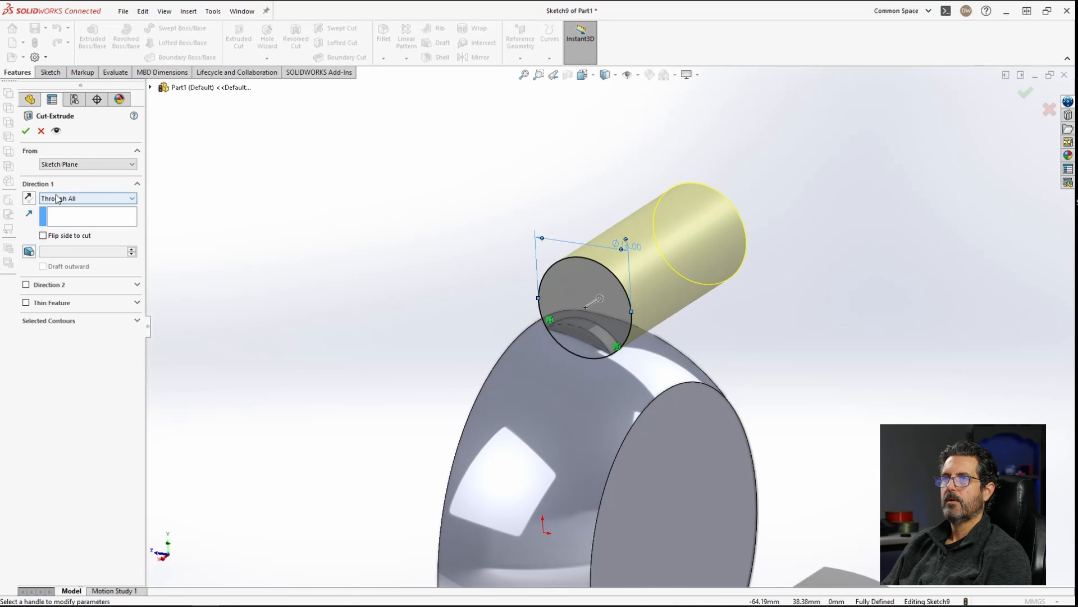
click(30, 199)
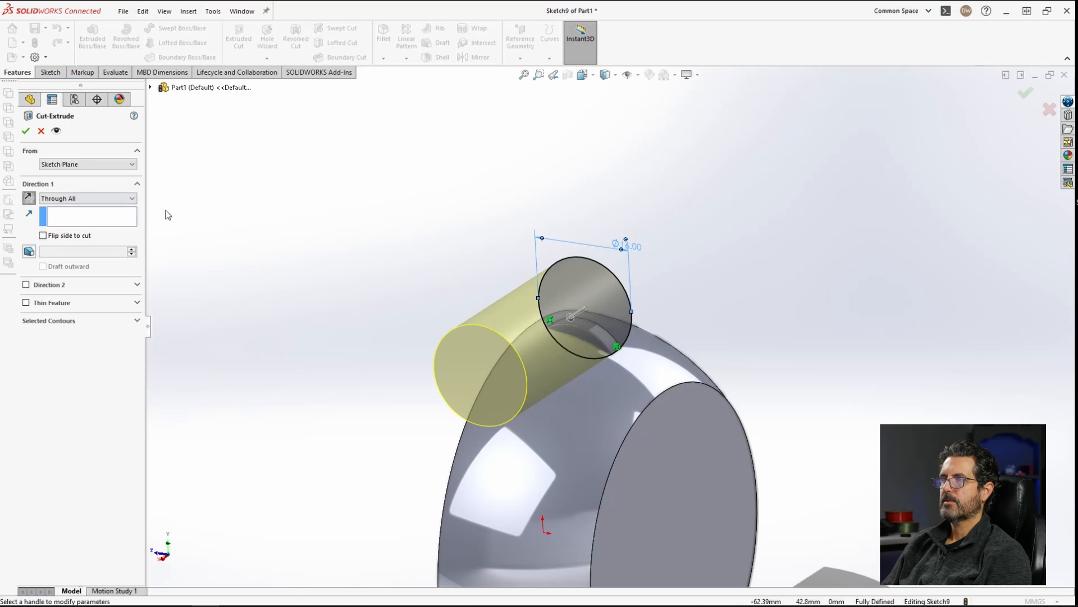
key(Return)
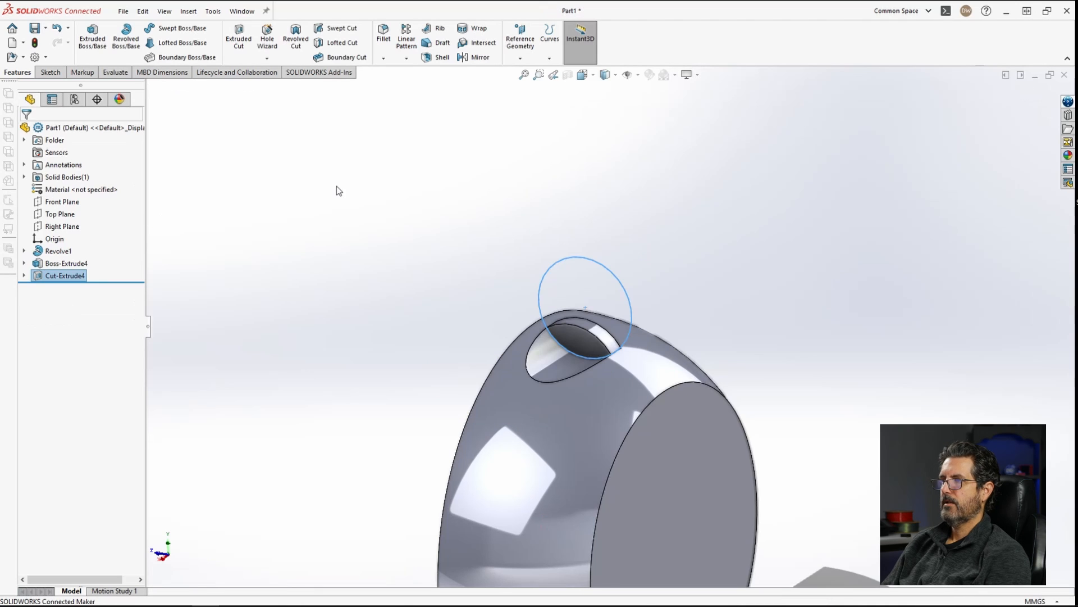
middle_drag(608, 315, 650, 328)
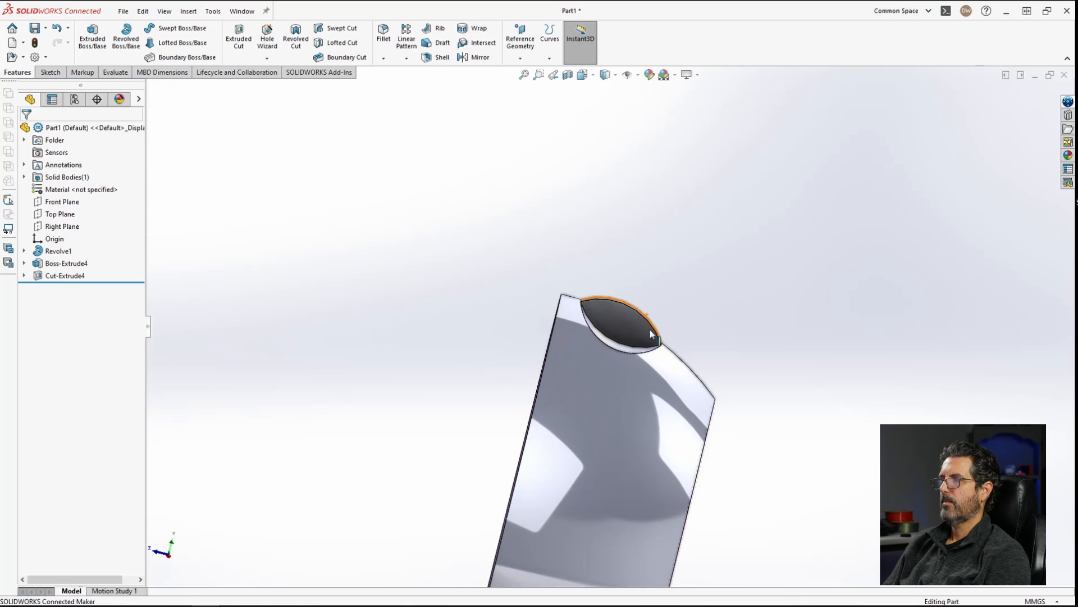
Step: Edit the hole cut's sketch and set the circle's diameter to 18 mm
scroll(651, 333, down, 3)
middle_drag(620, 380, 702, 406)
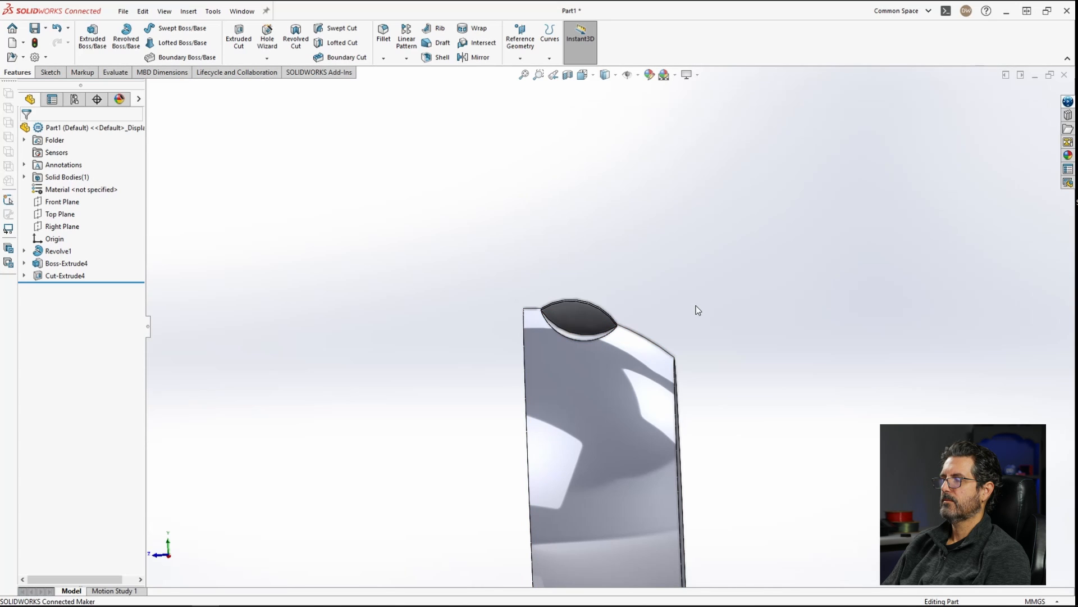
scroll(606, 312, down, 3)
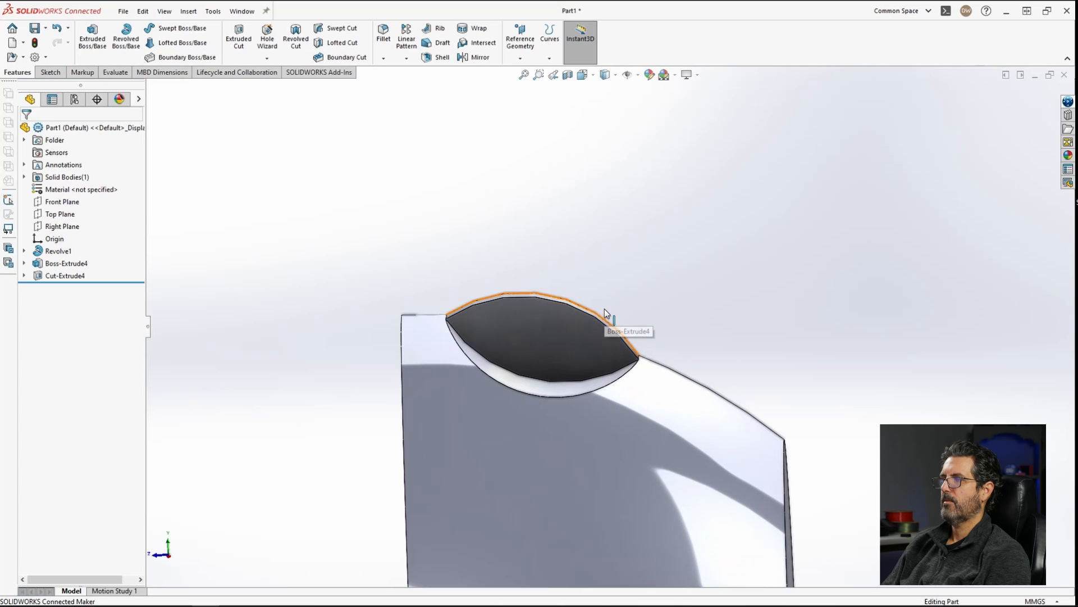
middle_drag(609, 317, 602, 347)
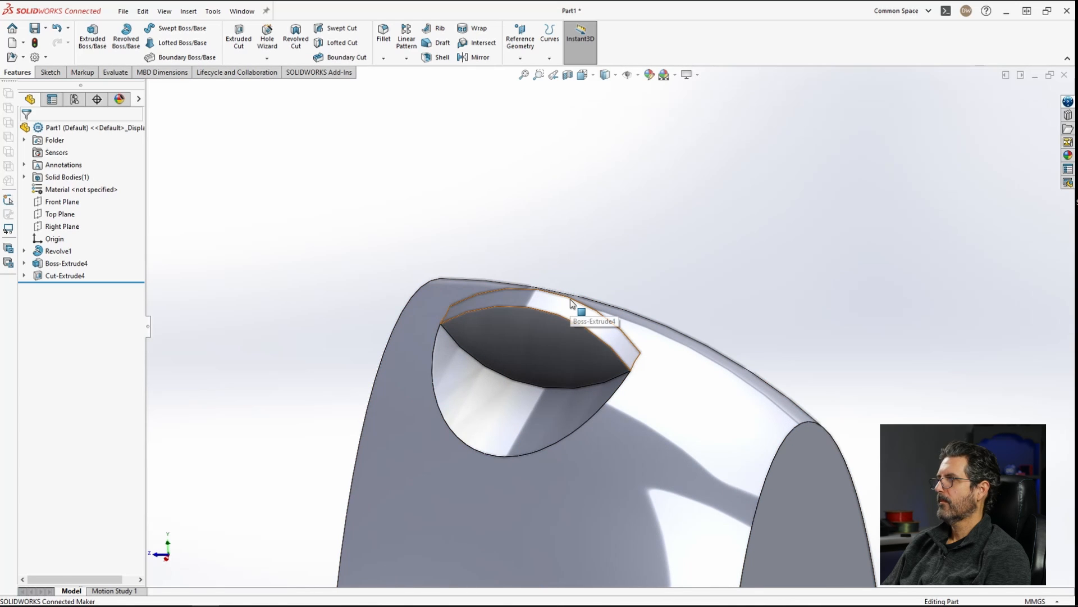
middle_drag(570, 304, 534, 397)
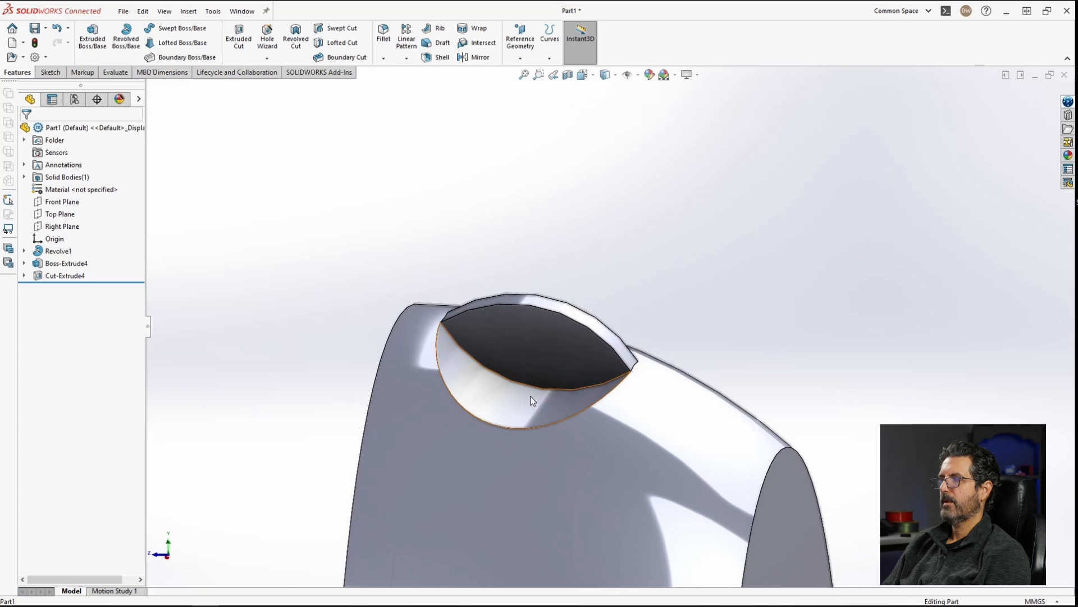
click(530, 396)
scroll(629, 309, up, 3)
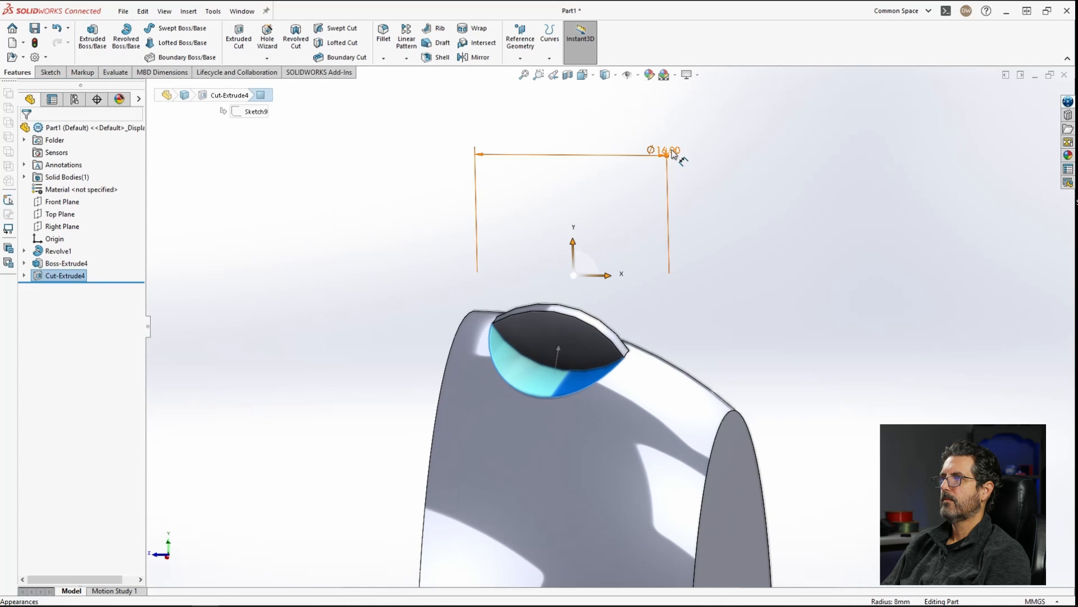
click(667, 155)
double_click(673, 149)
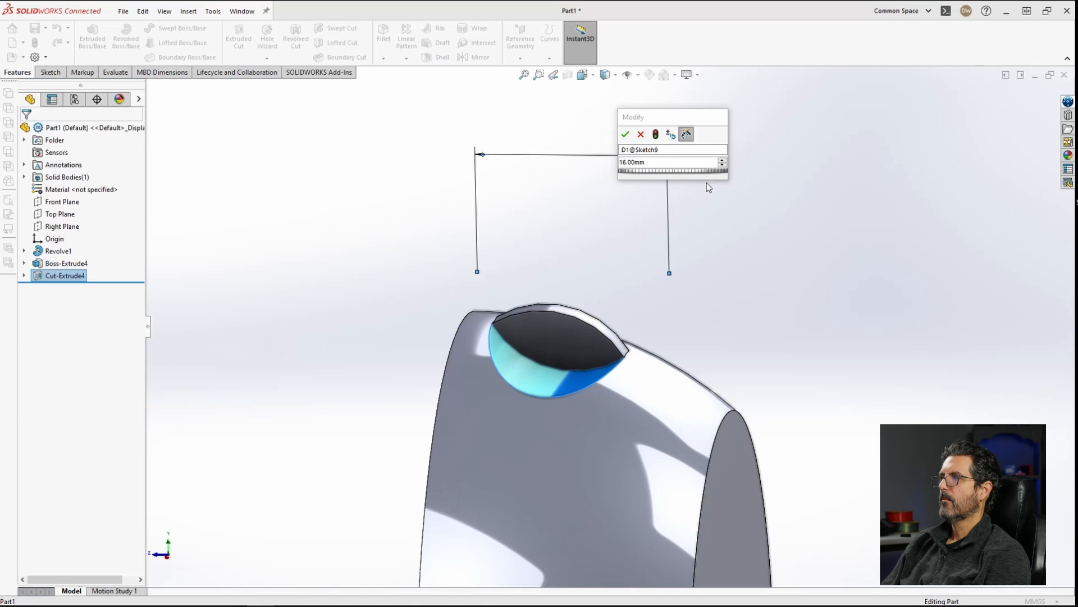
double_click(669, 162)
text(18)
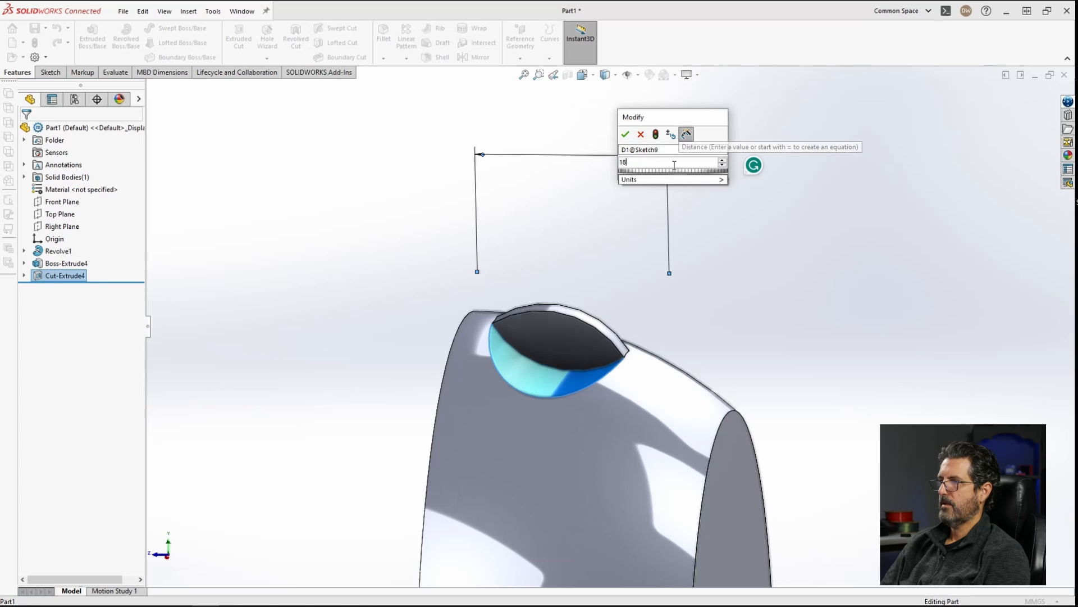
key(Return)
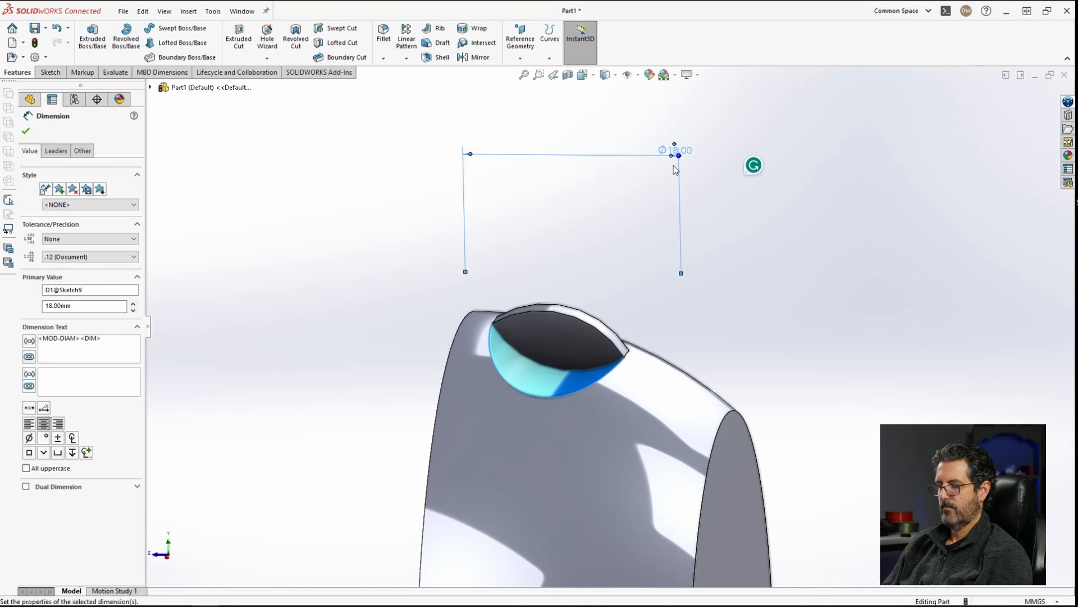
click(722, 240)
Step: Mirror the hole cut feature about the Right Plane
middle_drag(597, 338, 505, 411)
scroll(608, 329, down, 3)
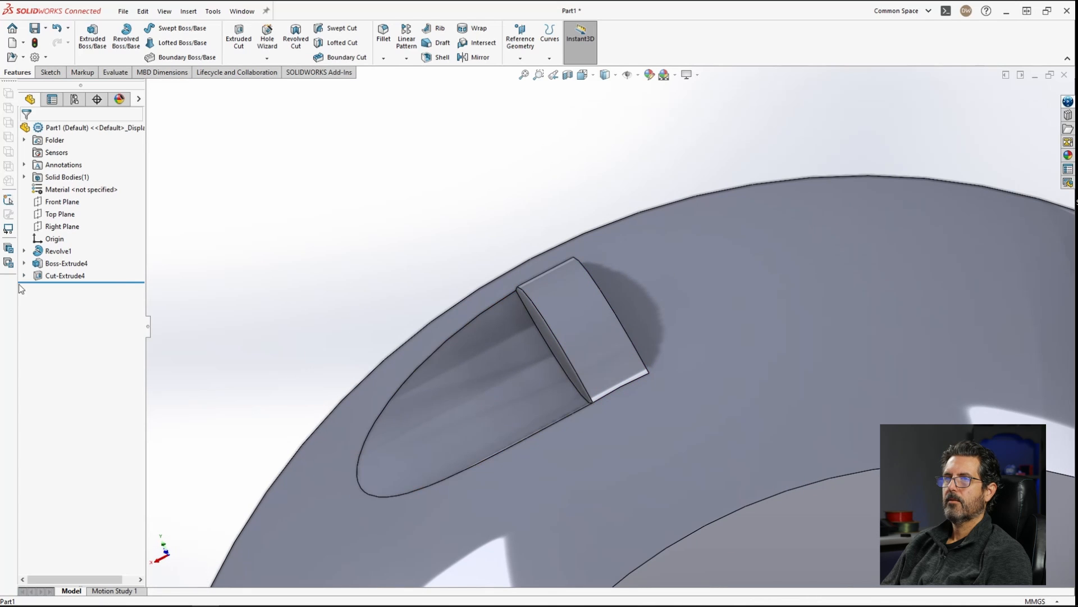
click(38, 276)
click(479, 58)
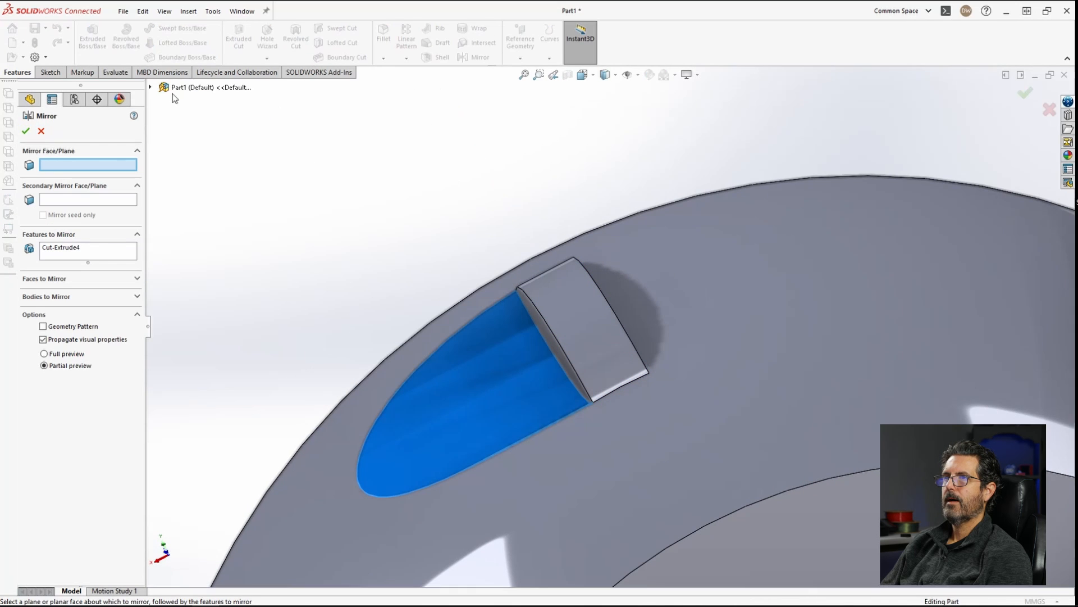
click(151, 87)
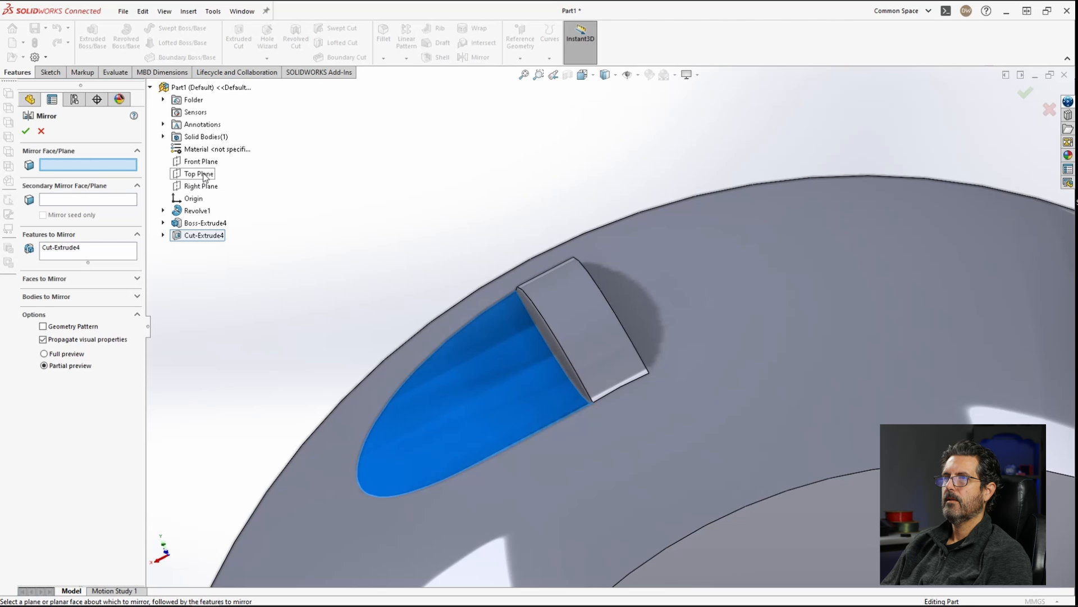
click(201, 186)
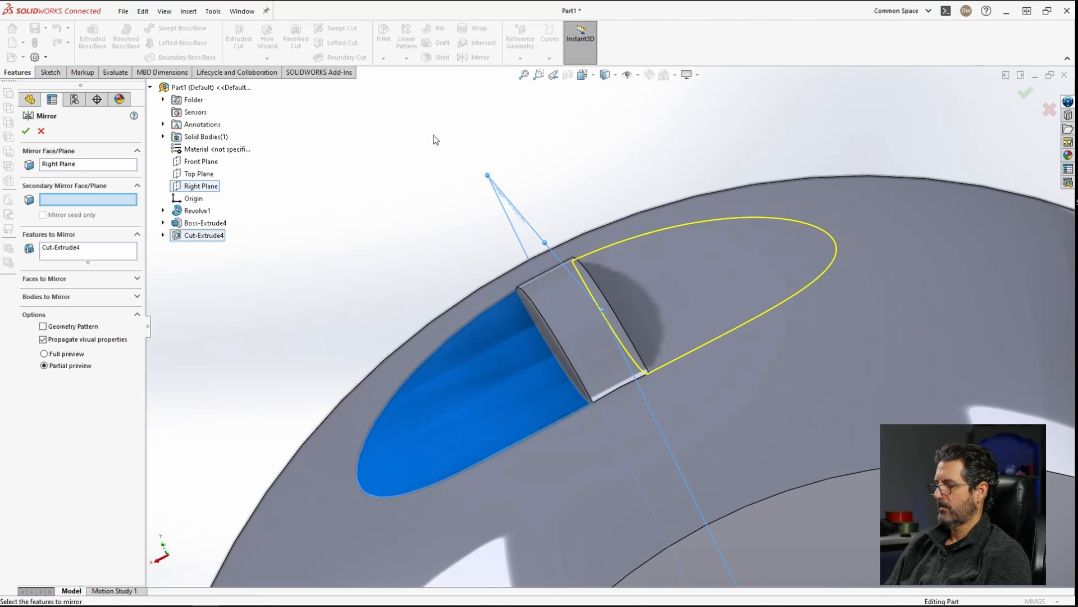
key(Return)
Step: Open a new sketch on the flat lens-shaped face of the boss
scroll(617, 315, up, 5)
middle_drag(669, 362, 671, 338)
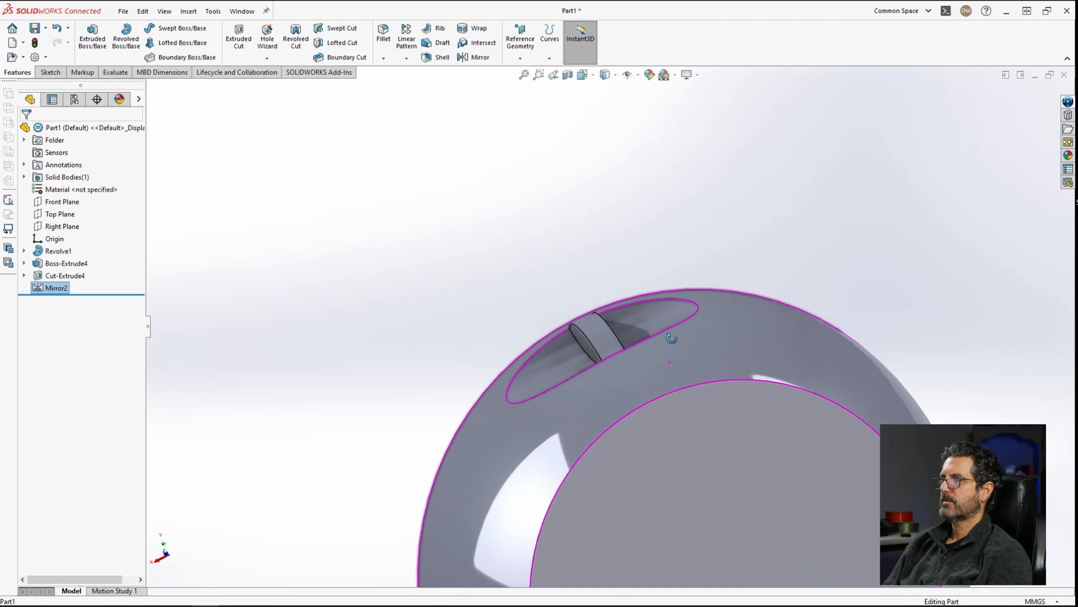
scroll(672, 338, down, 10)
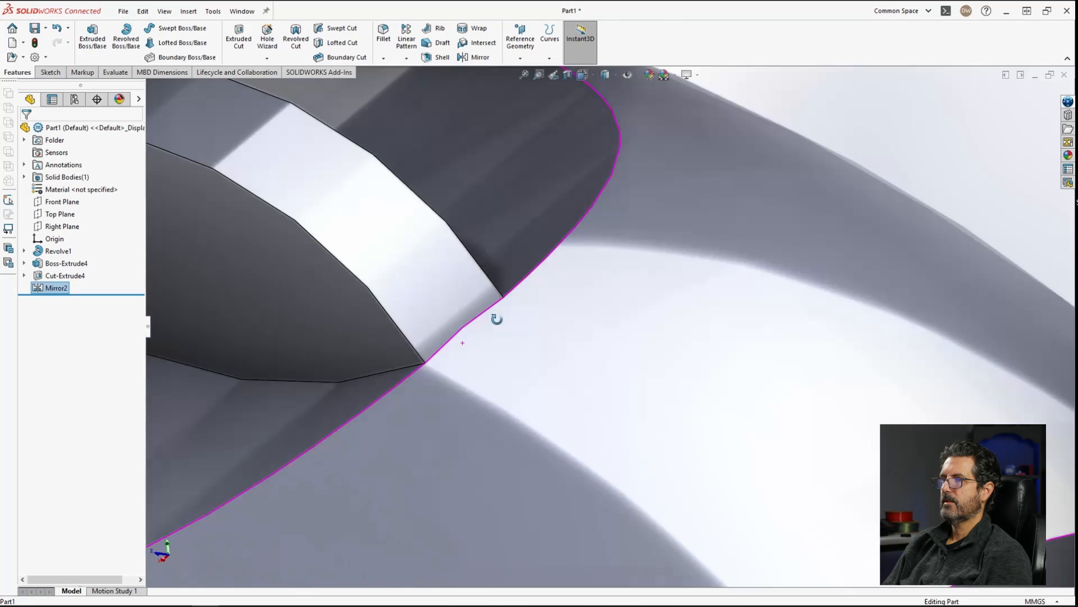
mouse_move(496, 319)
middle_down()
mouse_move(510, 337)
mouse_move(469, 336)
mouse_move(466, 386)
mouse_move(450, 390)
mouse_move(467, 260)
mouse_move(481, 316)
middle_up()
scroll(449, 390, up, 5)
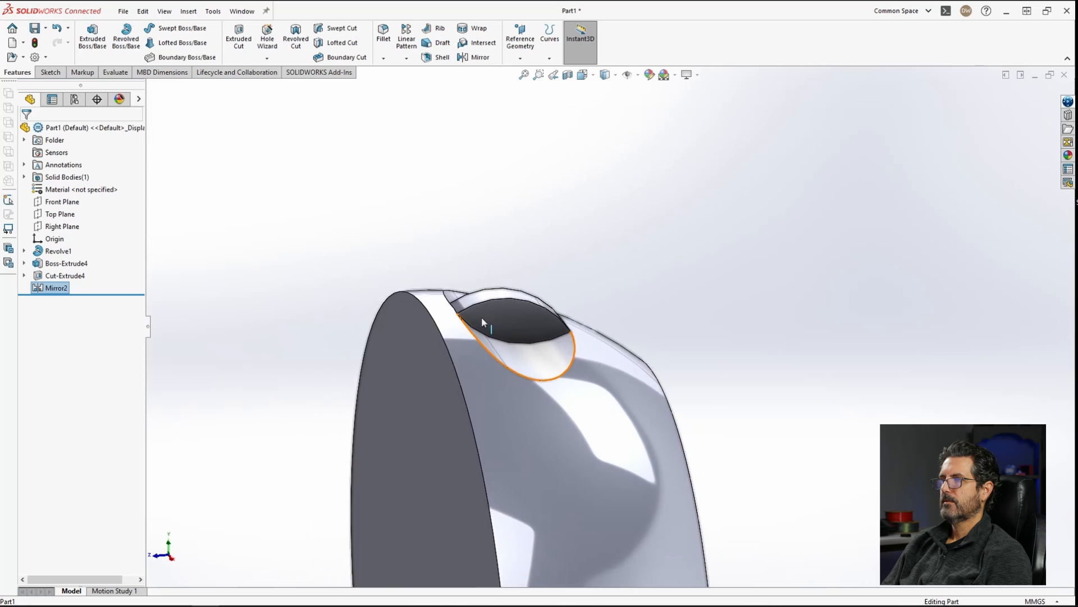
scroll(480, 317, down, 5)
click(573, 332)
click(622, 302)
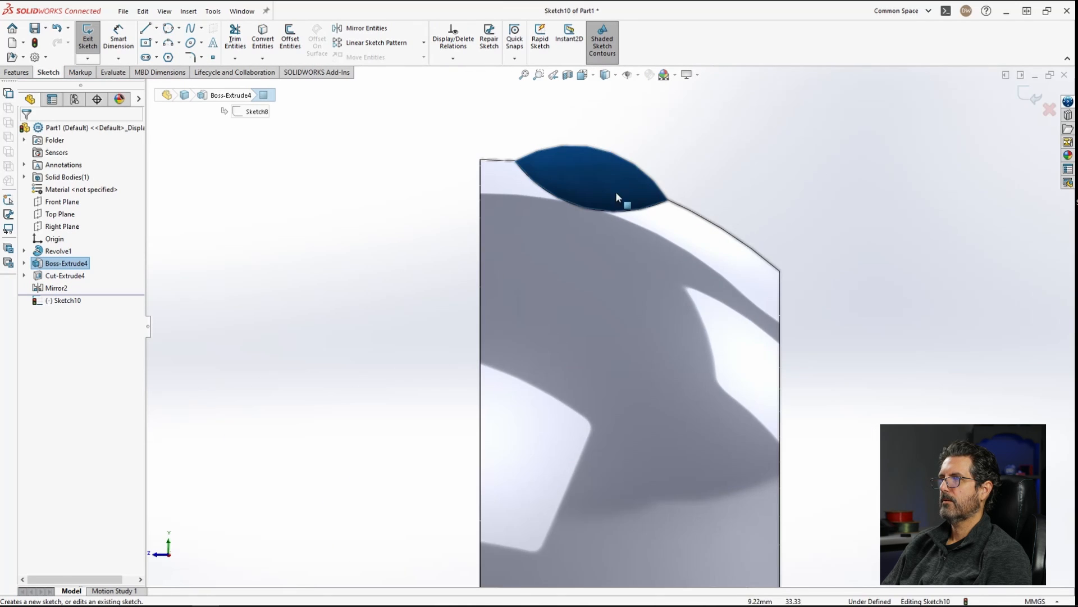
Step: Sketch a small circle about 2 mm in diameter near the middle of the boss face
scroll(615, 191, down, 3)
right_click(563, 255)
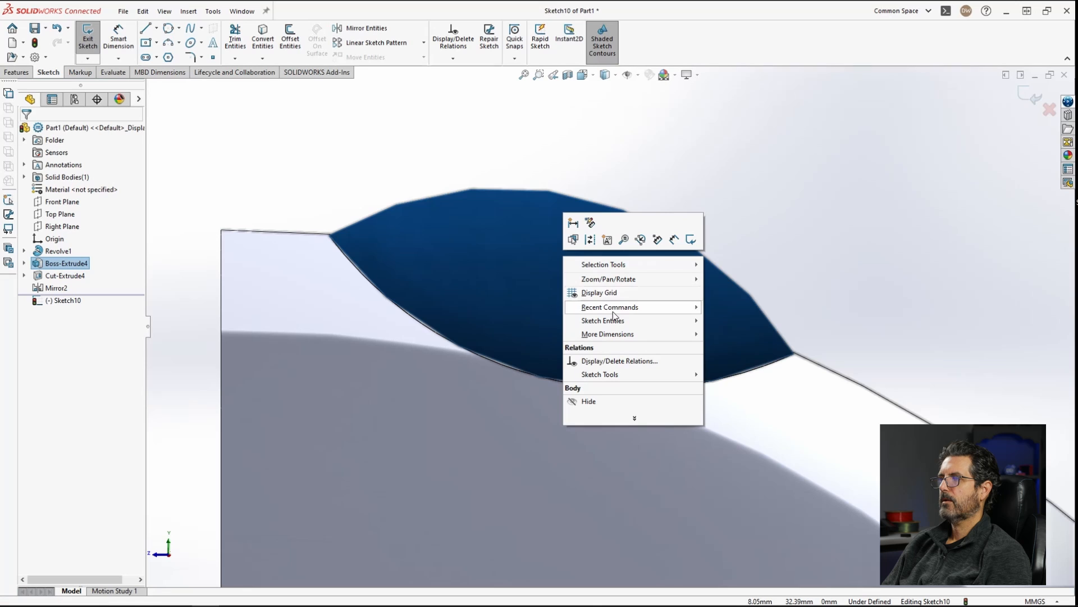
click(403, 133)
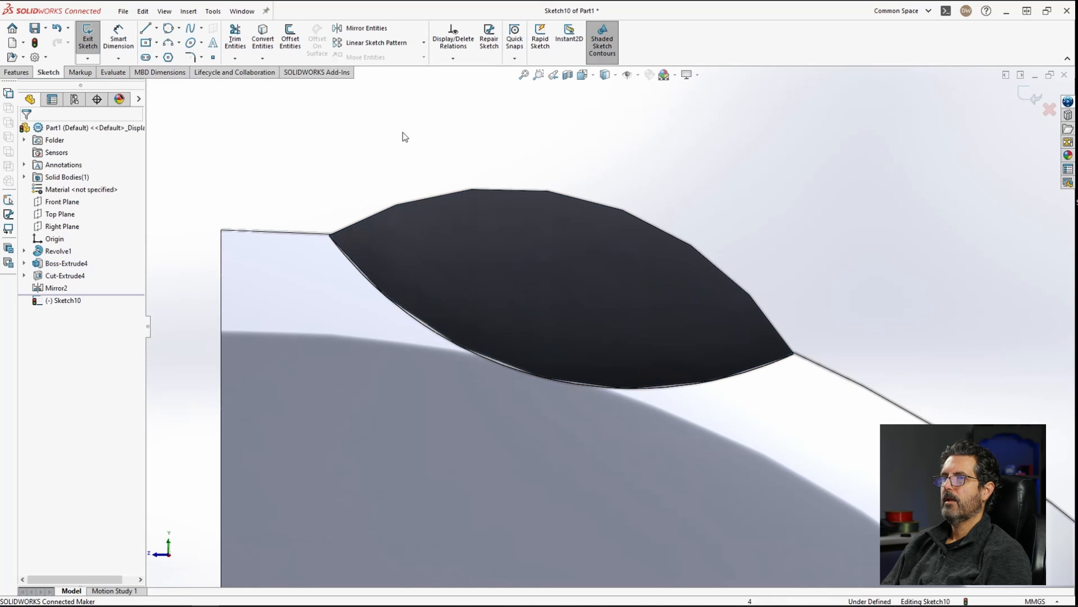
right_drag(518, 262, 514, 206)
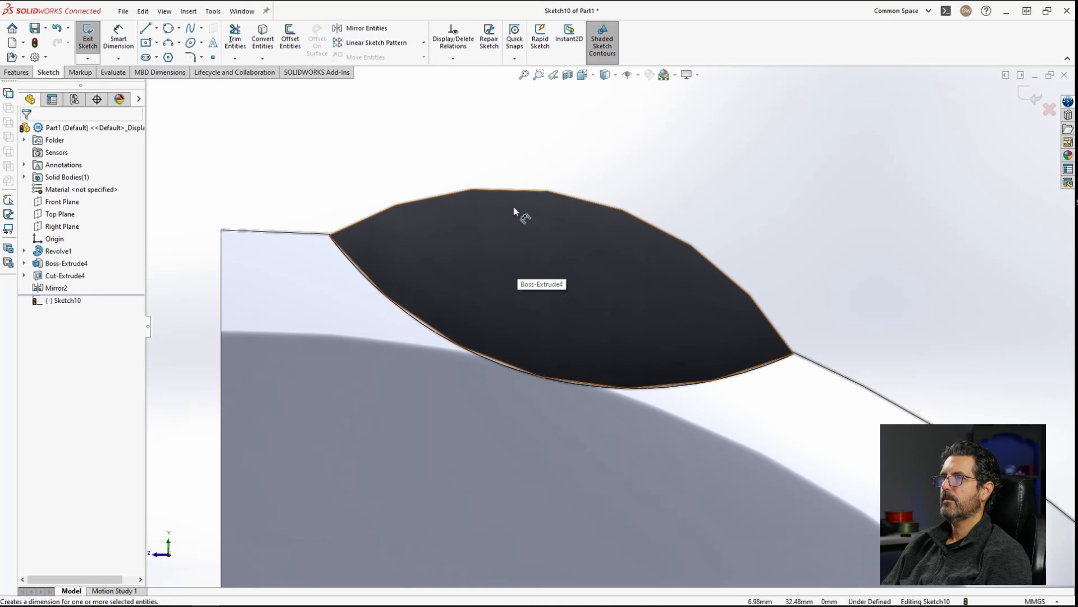
right_drag(623, 122, 627, 170)
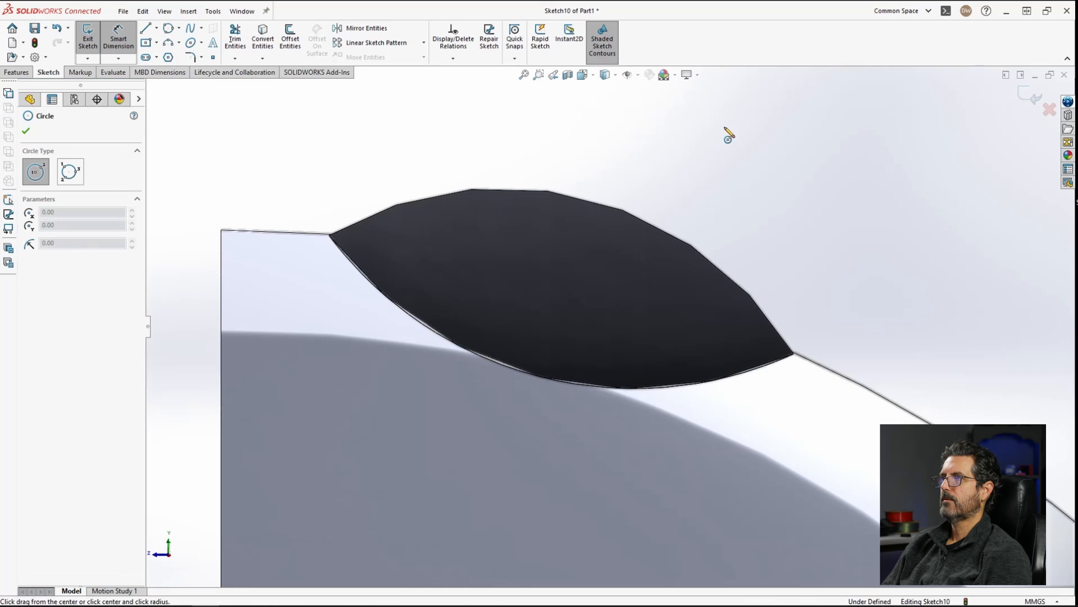
click(560, 309)
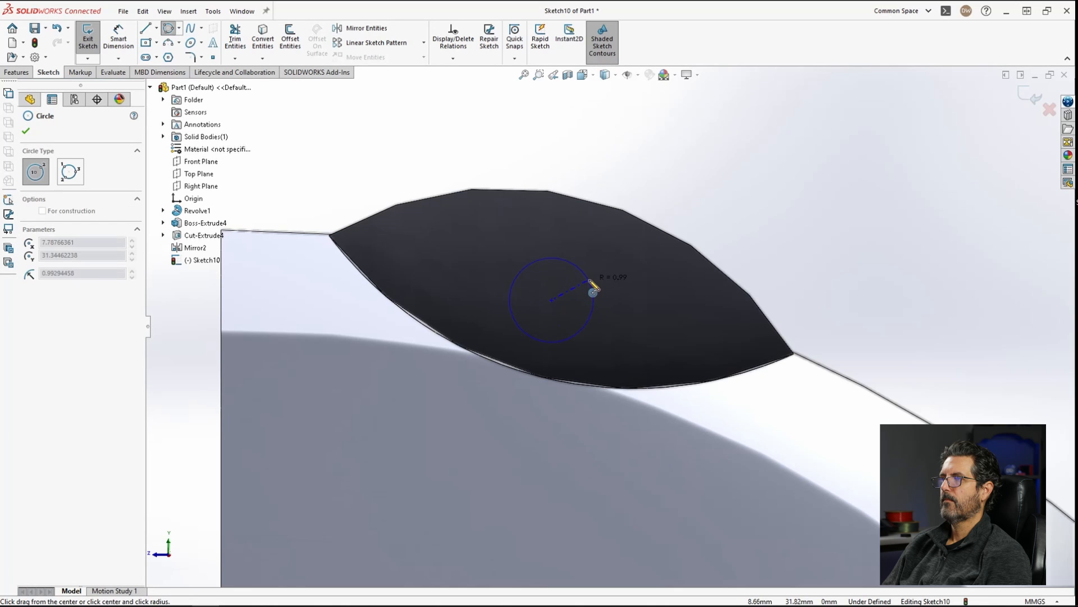
click(593, 289)
key(Escape)
mouse_move(555, 305)
mouse_down()
mouse_move(528, 285)
mouse_move(560, 297)
mouse_move(548, 313)
mouse_up()
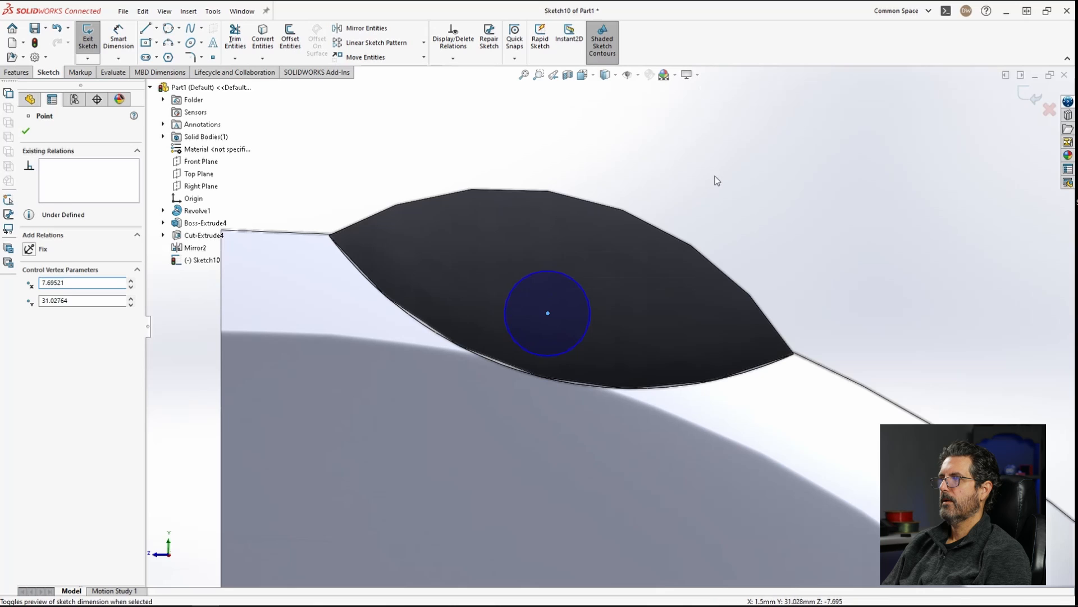
Step: Dimension the small circle's diameter as 2.5 mm
key(d)
click(577, 277)
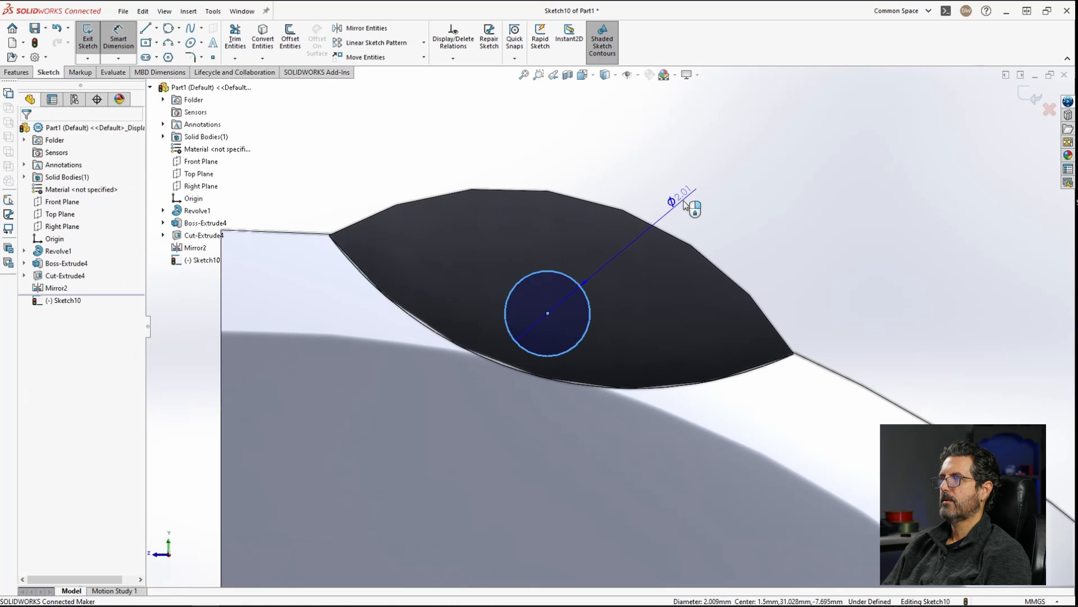
click(736, 201)
text(2.5)
key(Return)
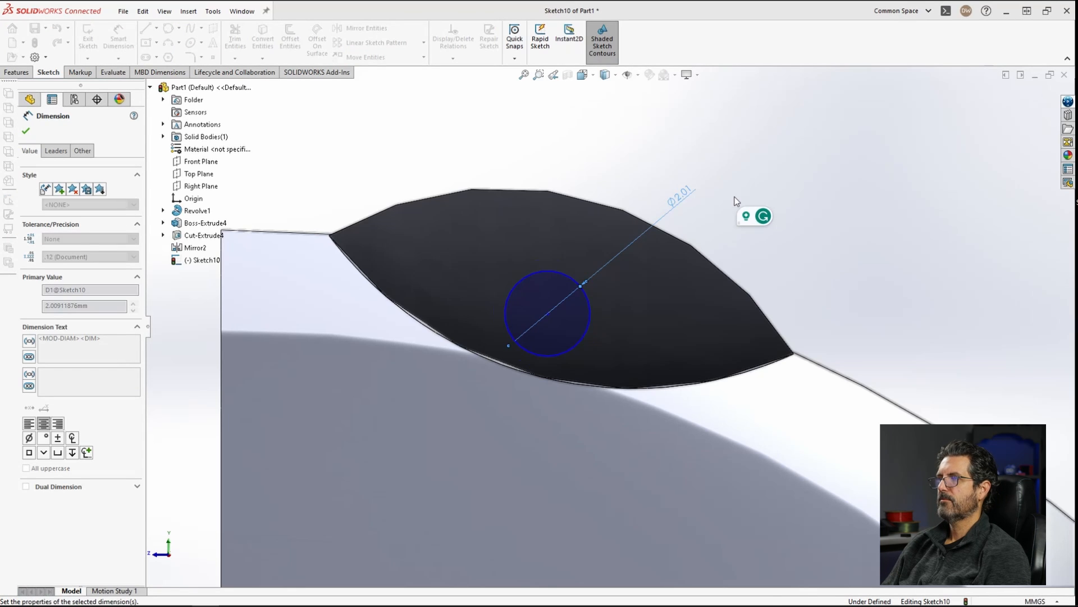
key(Escape)
Step: Draw a construction centerline across the boss face from its upper edge to its lower edge
mouse_move(548, 313)
mouse_down()
mouse_move(554, 291)
mouse_move(553, 300)
mouse_up()
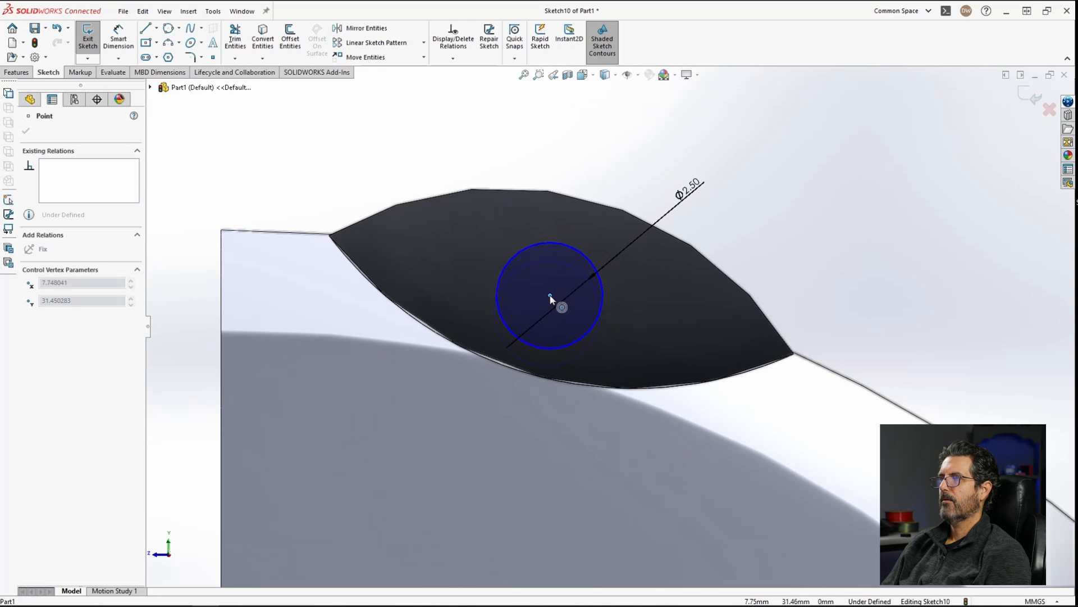
drag(553, 299, 552, 296)
click(834, 194)
click(157, 28)
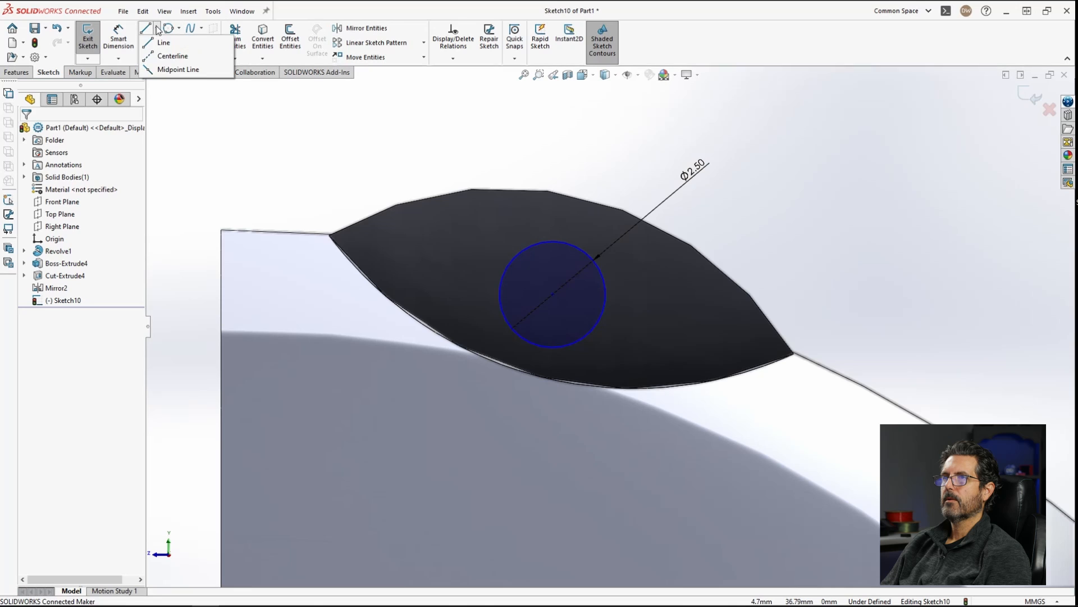
click(173, 56)
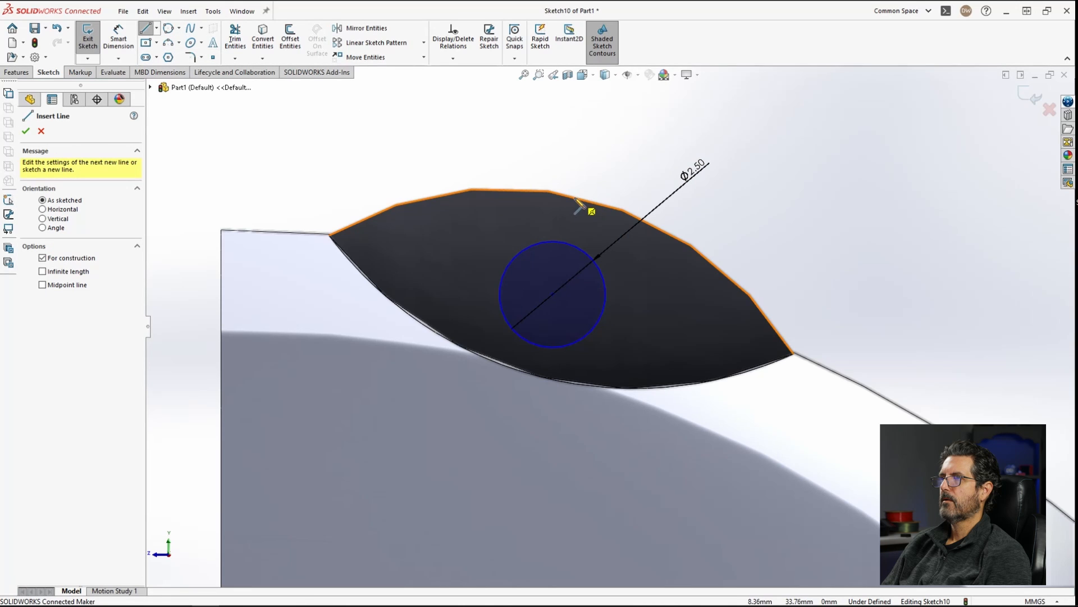
mouse_move(586, 200)
mouse_down()
mouse_move(570, 336)
mouse_move(548, 382)
mouse_move(541, 376)
mouse_up()
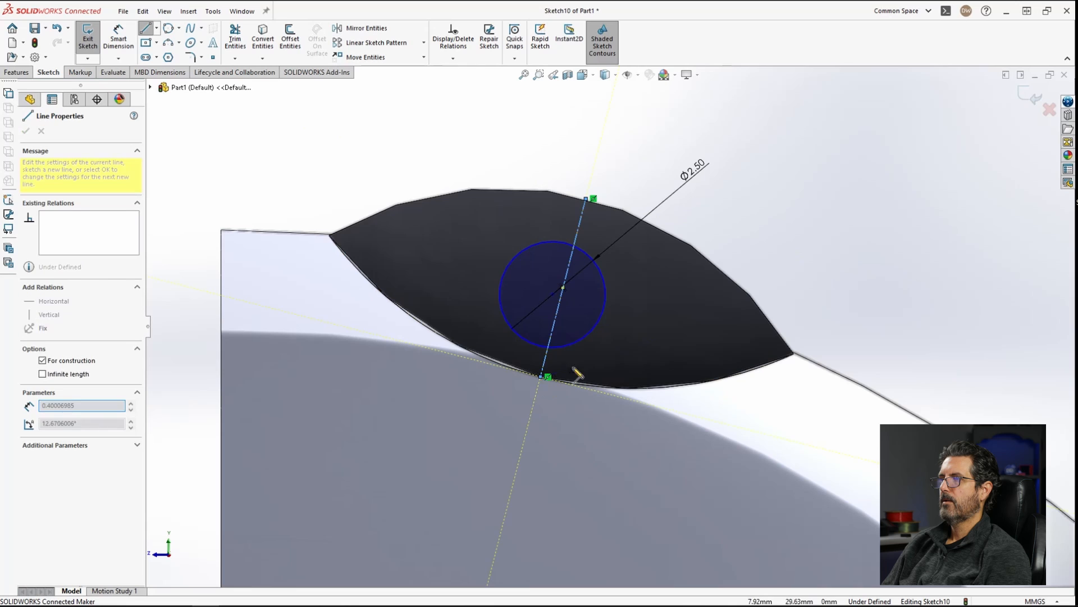
key(Escape)
Step: Snap the circle's center onto the centerline and dimension its distance from the centerline's midpoint
drag(552, 295, 565, 309)
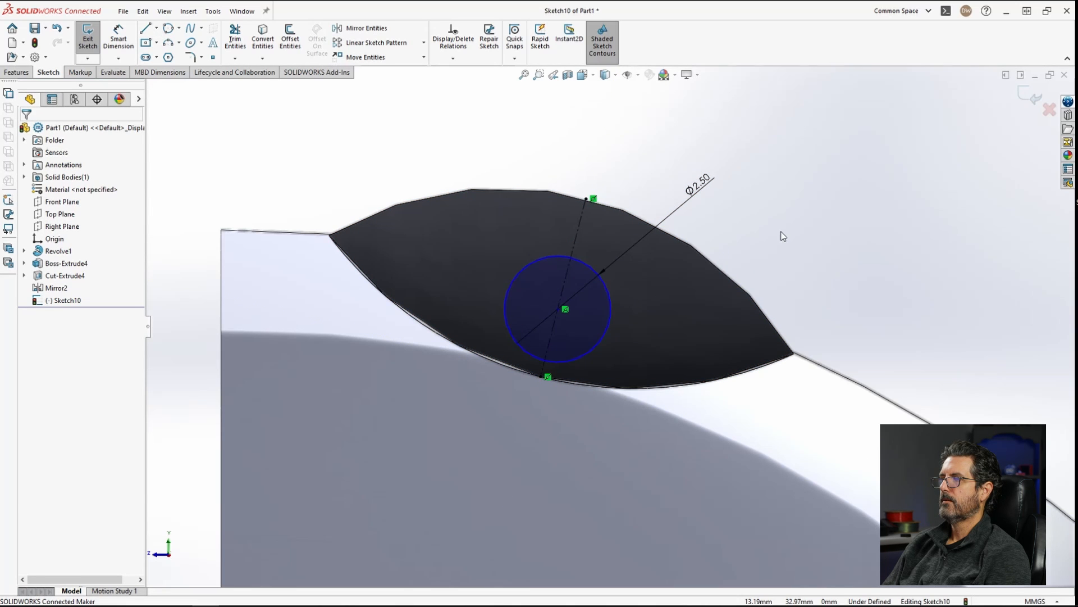
right_drag(783, 236, 786, 183)
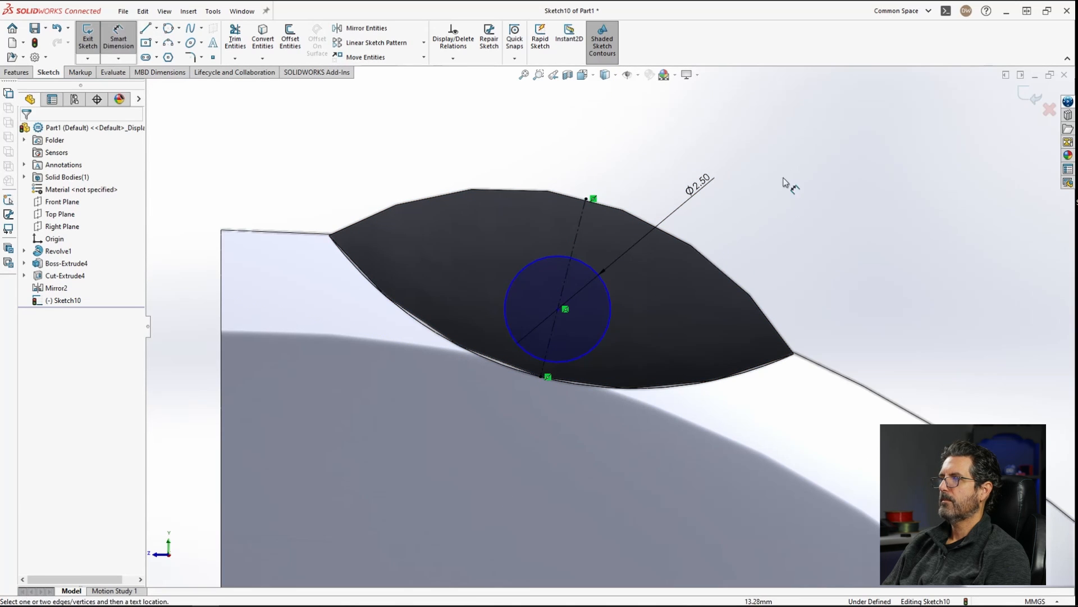
click(611, 314)
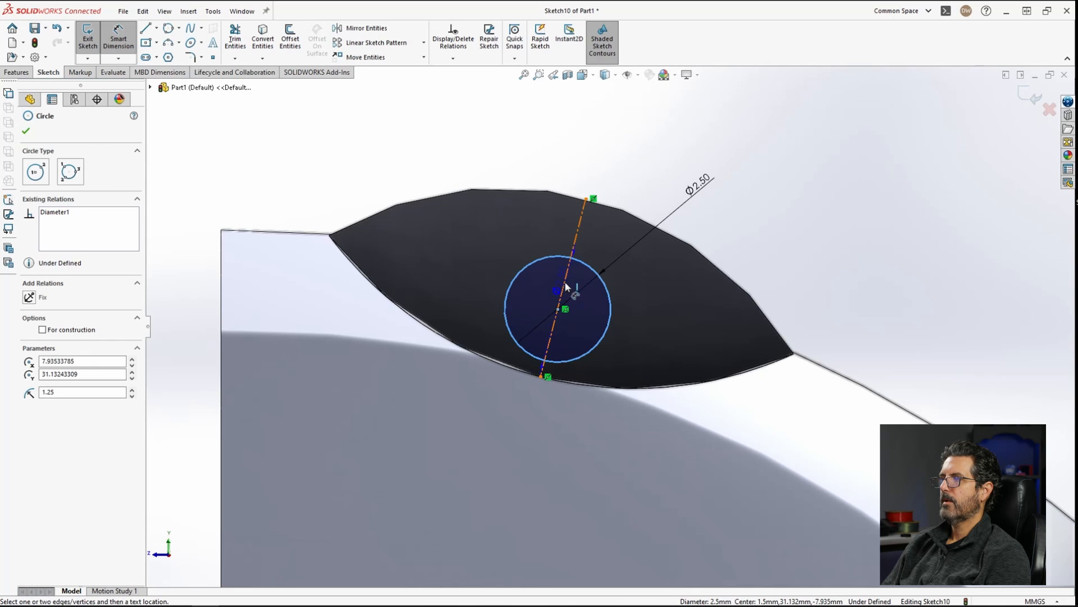
click(562, 288)
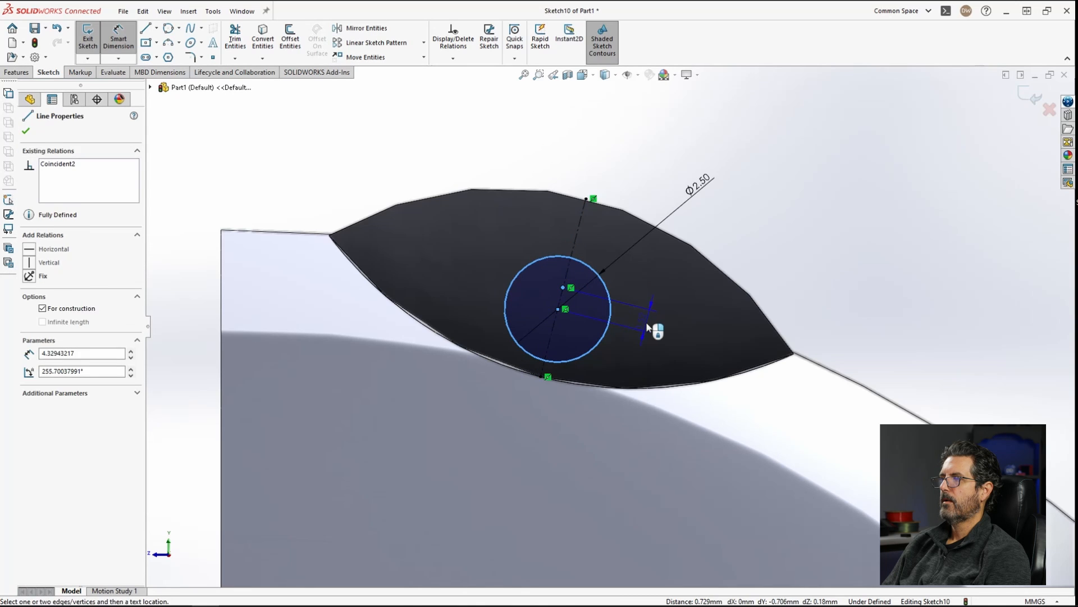
click(719, 326)
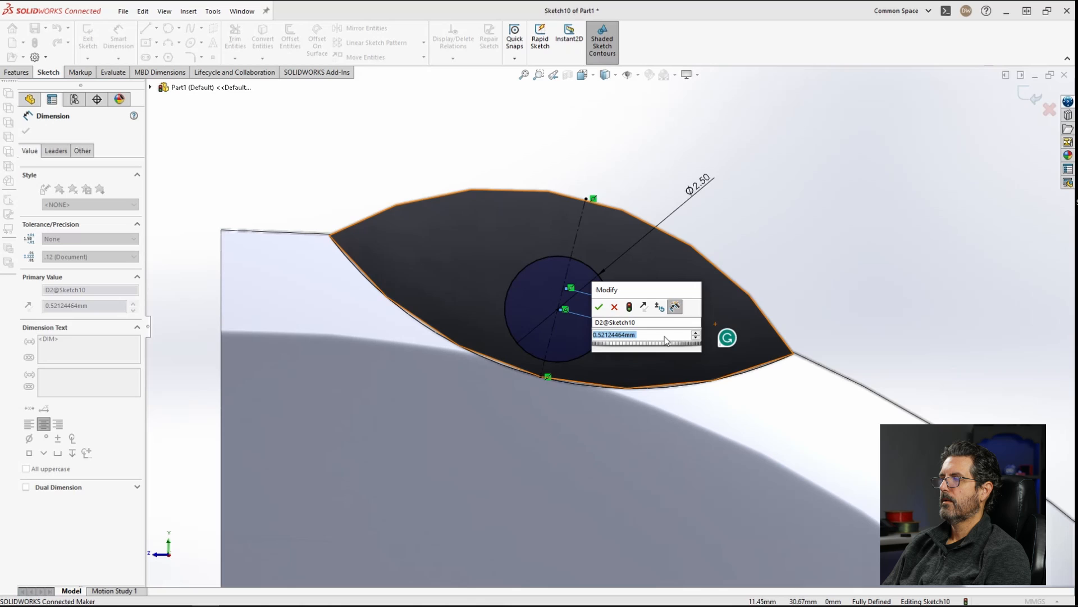
click(600, 307)
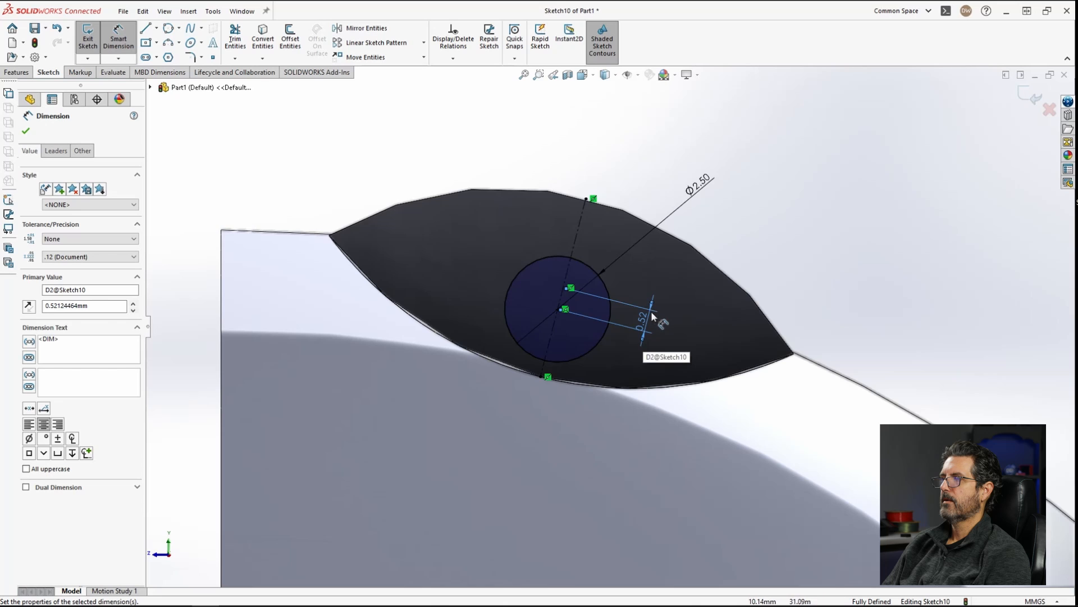
Step: Set the circle's offset from the centerline midpoint to 0.4 mm
scroll(651, 319, down, 2)
mouse_move(653, 318)
middle_down()
mouse_move(623, 332)
mouse_move(640, 323)
middle_up()
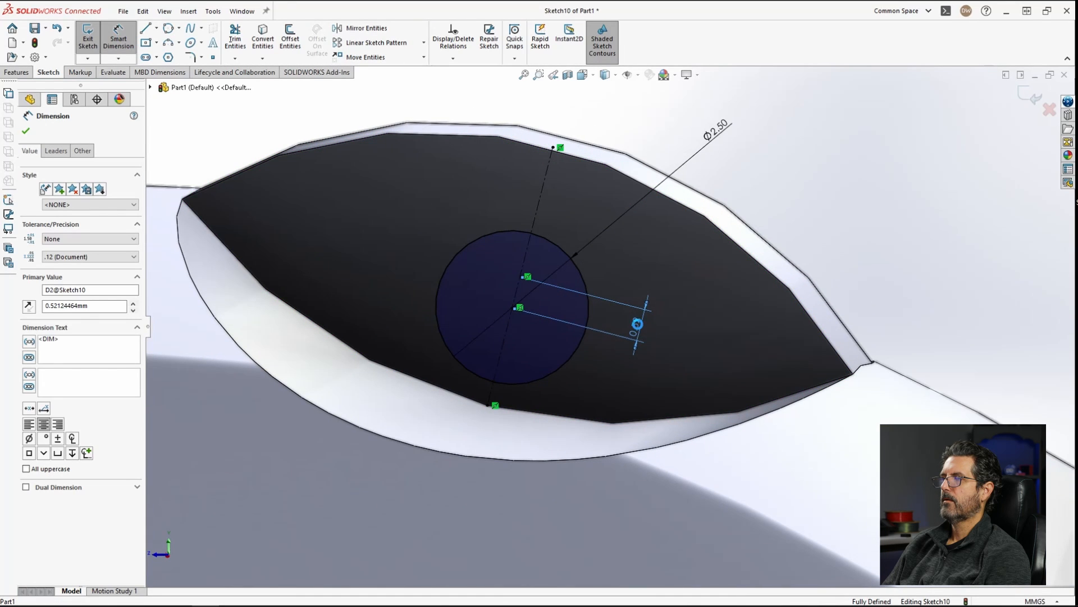
double_click(638, 323)
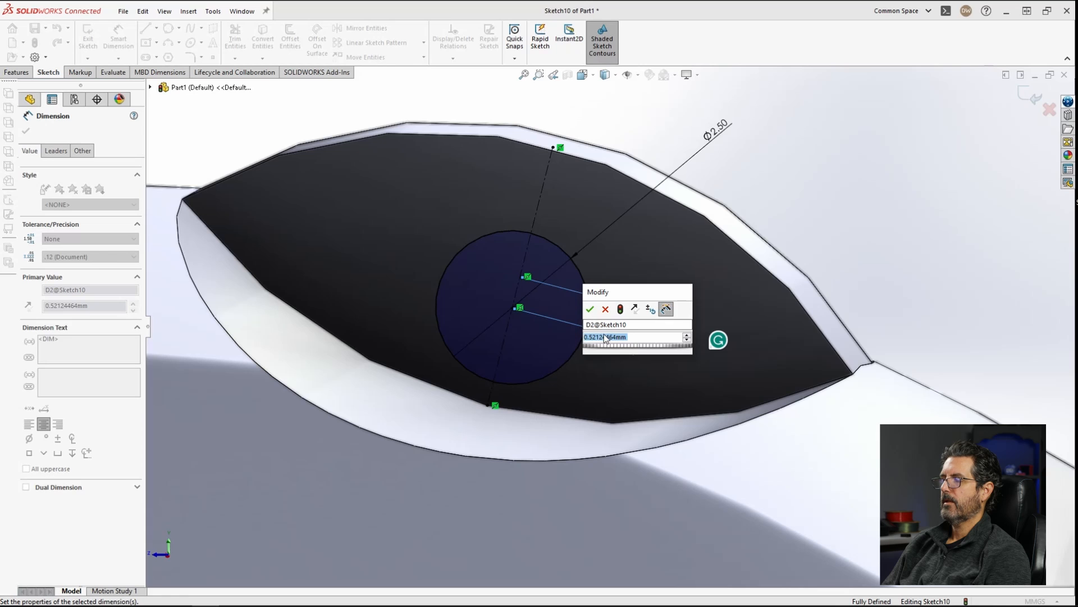
text(.5)
key(Return)
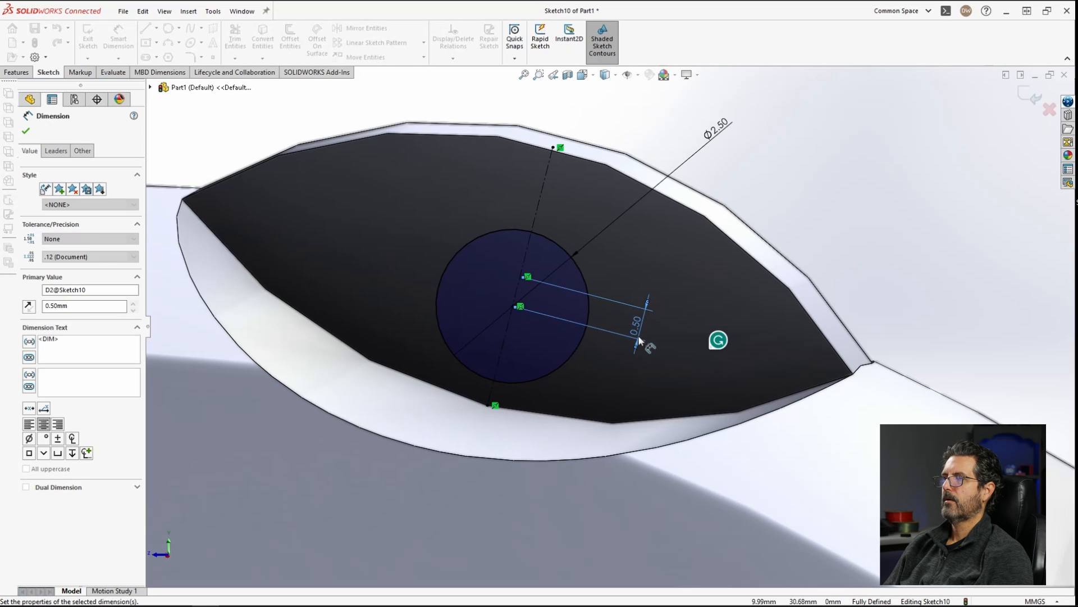
double_click(636, 323)
text(.4)
key(Return)
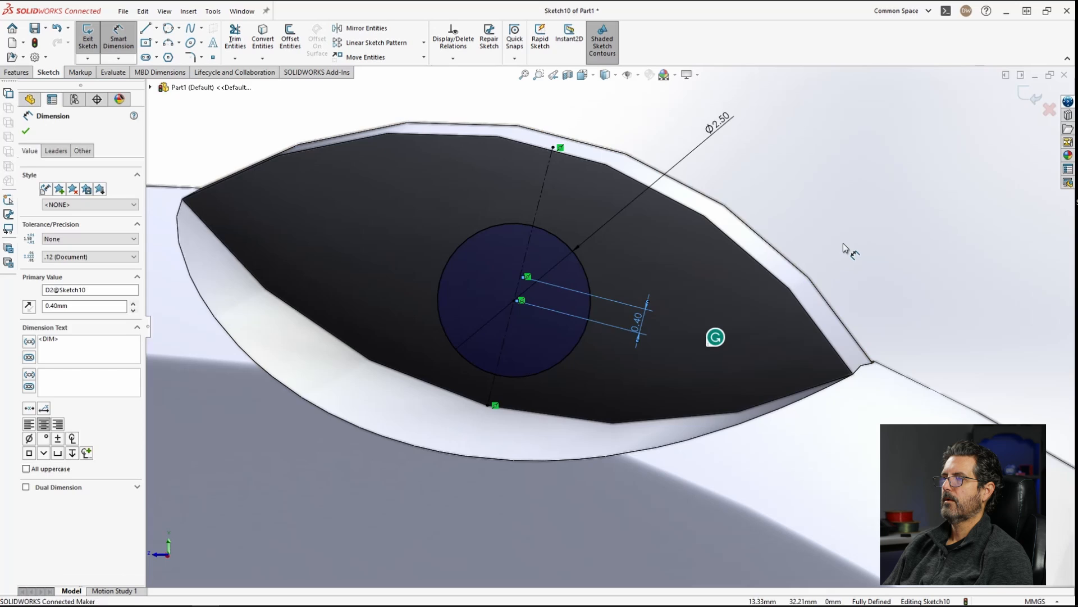
Step: Reopen the circle's offset dimension and accept it
key(Escape)
scroll(523, 338, up, 4)
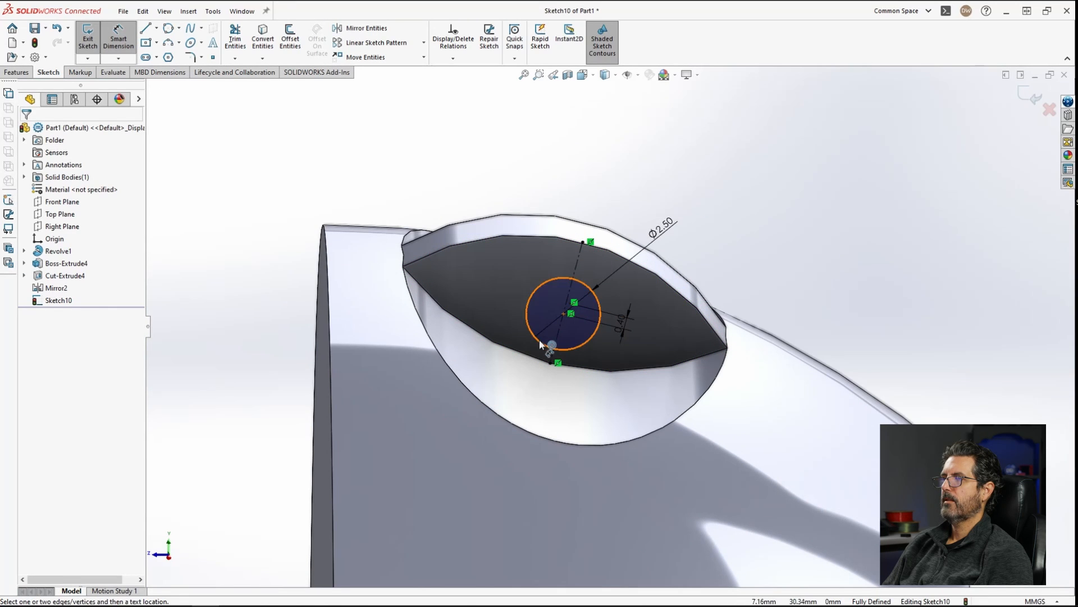
scroll(631, 328, down, 3)
click(614, 323)
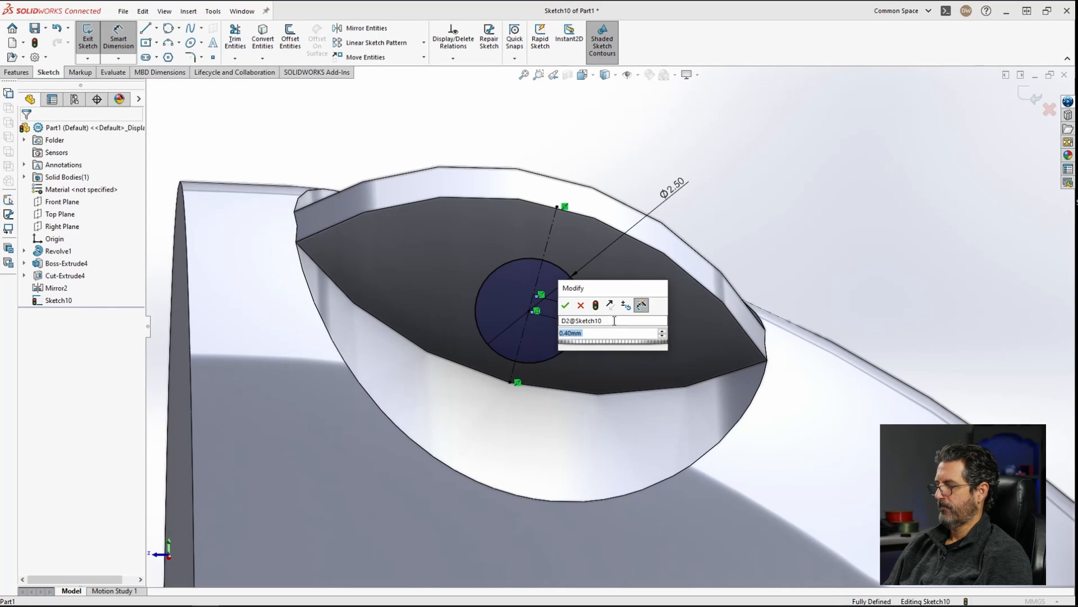
key(Return)
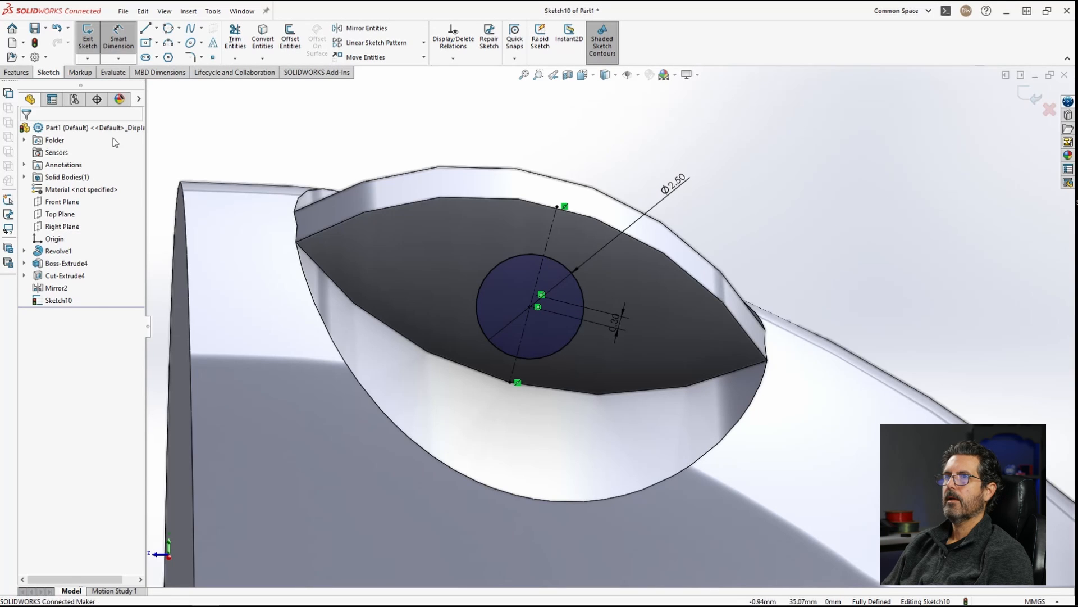
Step: Cut the 2.5 mm circle through all with Extruded Cut
click(18, 73)
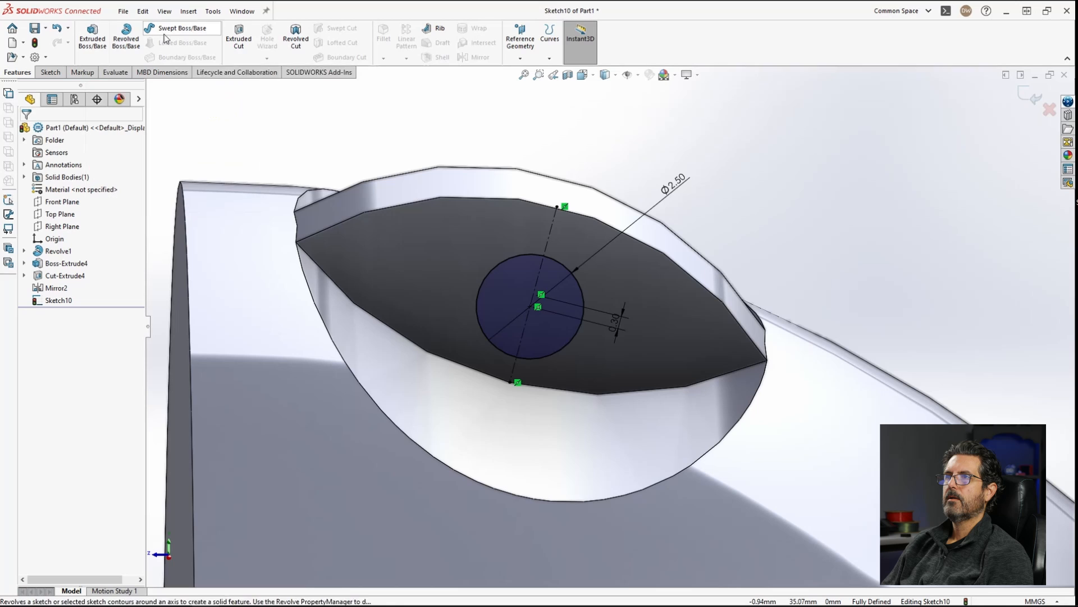
click(238, 40)
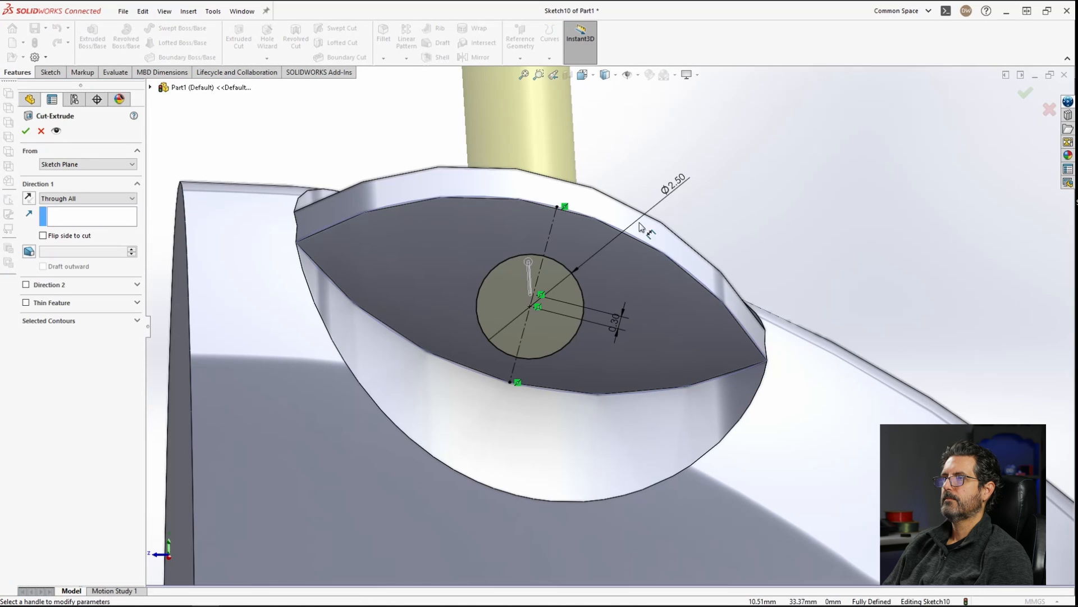
click(26, 131)
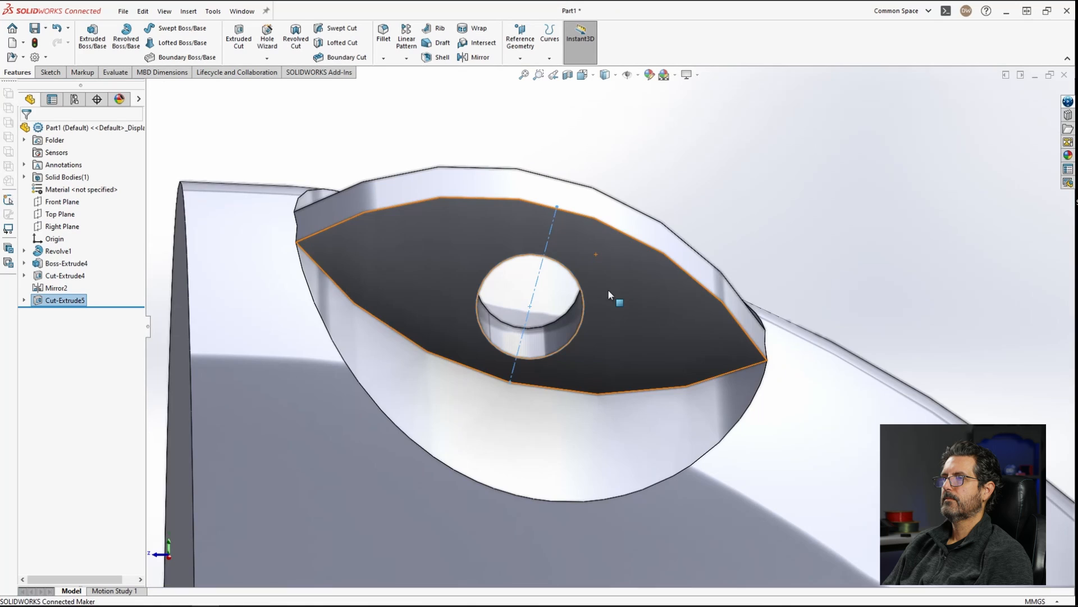
middle_drag(614, 306, 564, 306)
scroll(573, 300, up, 5)
click(729, 205)
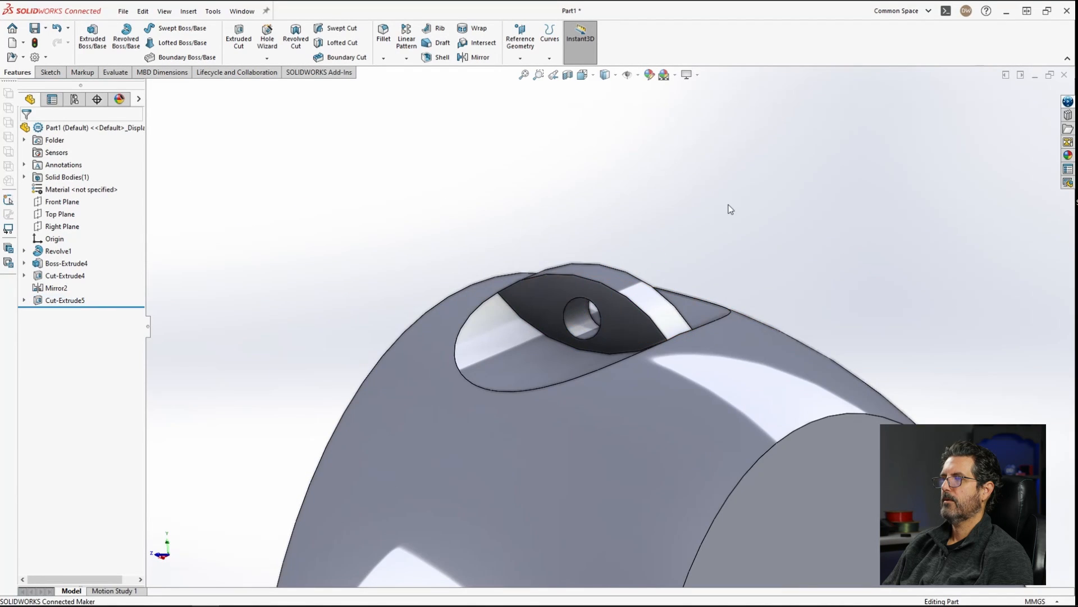
middle_drag(525, 302, 598, 331)
scroll(595, 320, down, 3)
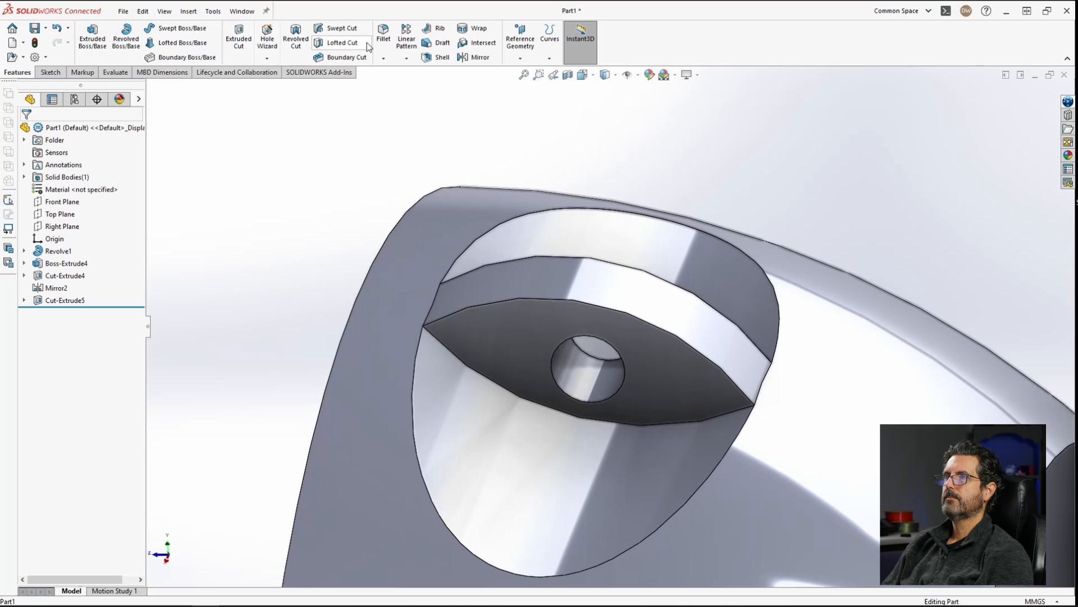
click(385, 32)
click(514, 299)
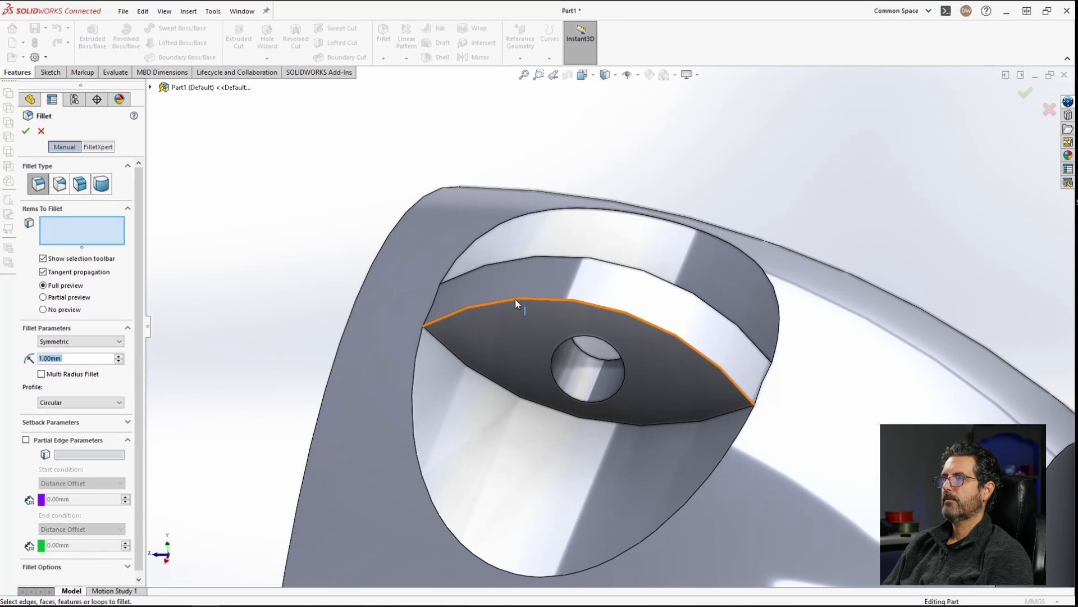
click(528, 259)
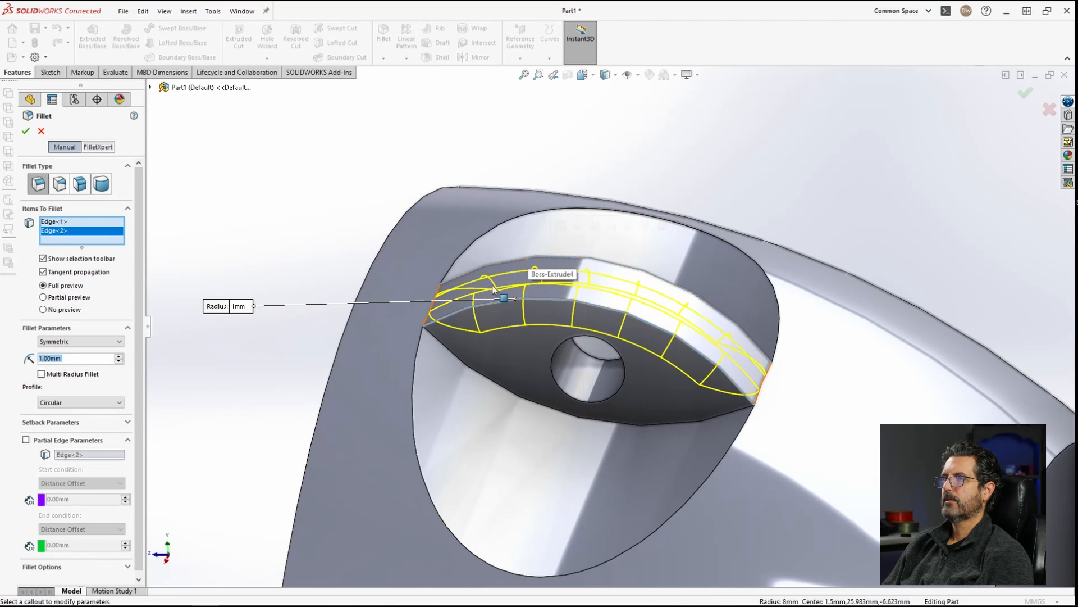
click(429, 313)
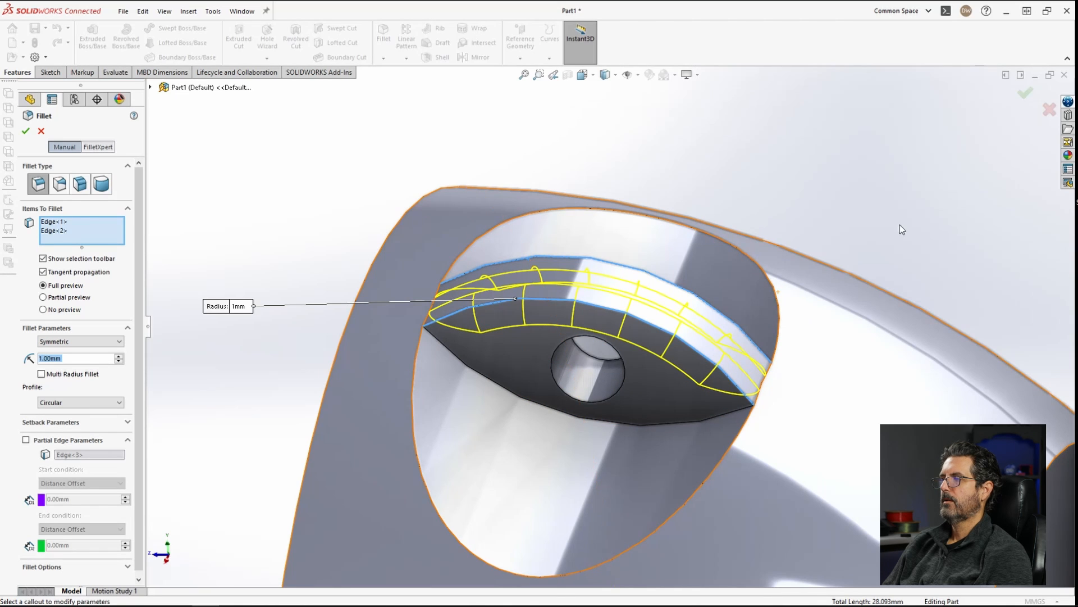
right_click(102, 234)
click(133, 243)
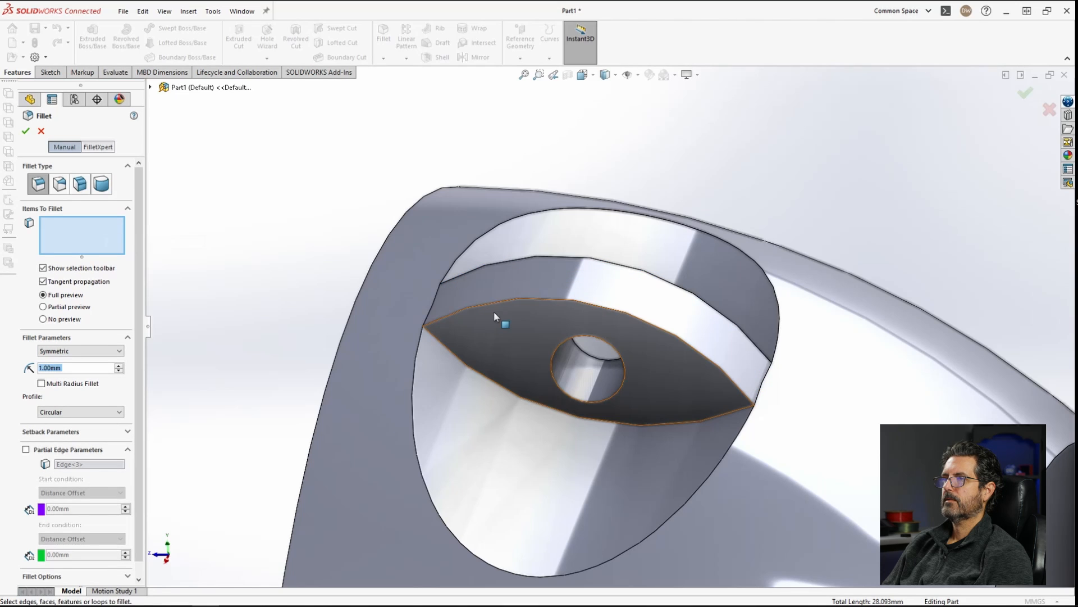
Step: Fillet the two short end edges of the boss face with a 1 mm radius
click(440, 308)
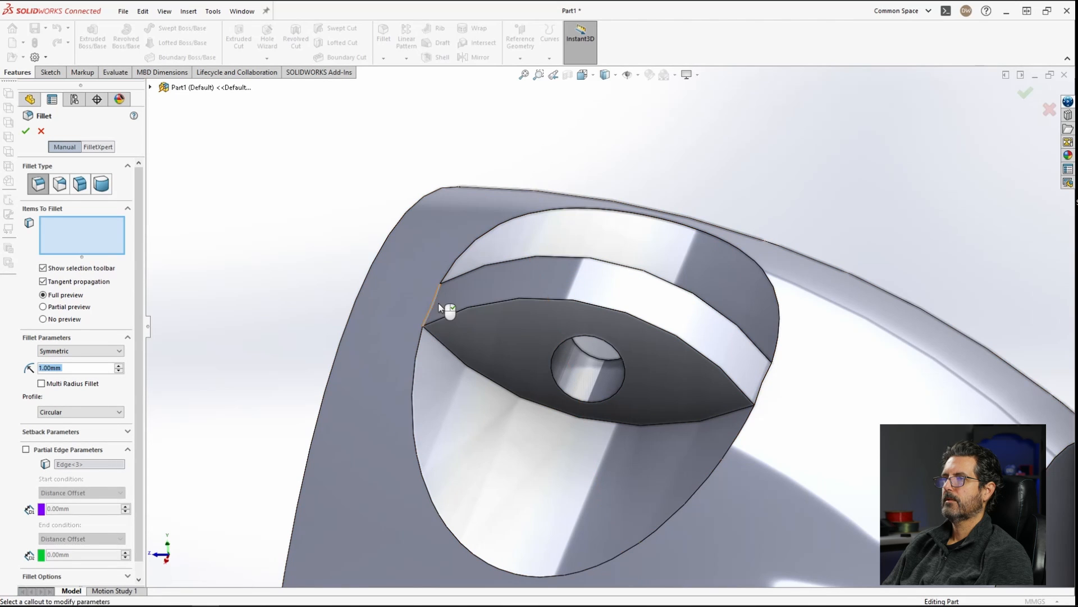
click(764, 387)
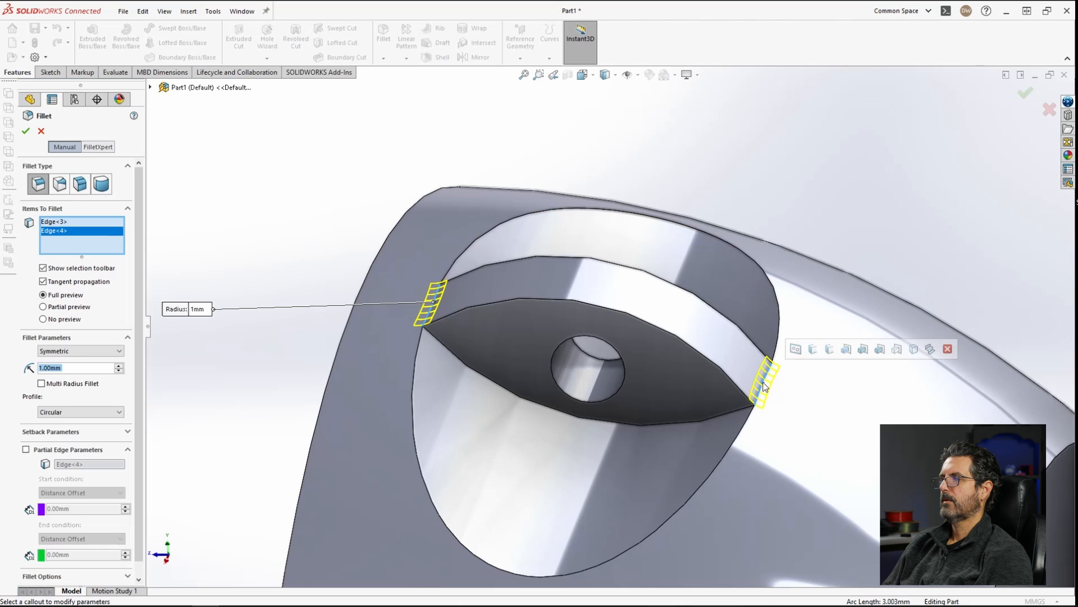
key(Return)
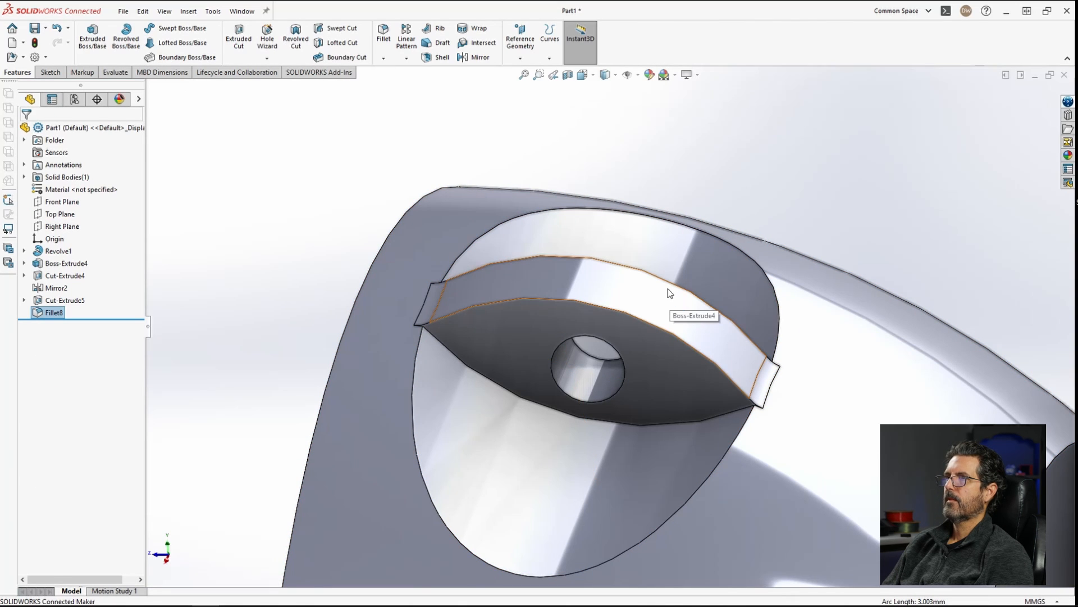
Step: Fillet the curved edge around the boss face with a 1 mm radius
click(392, 38)
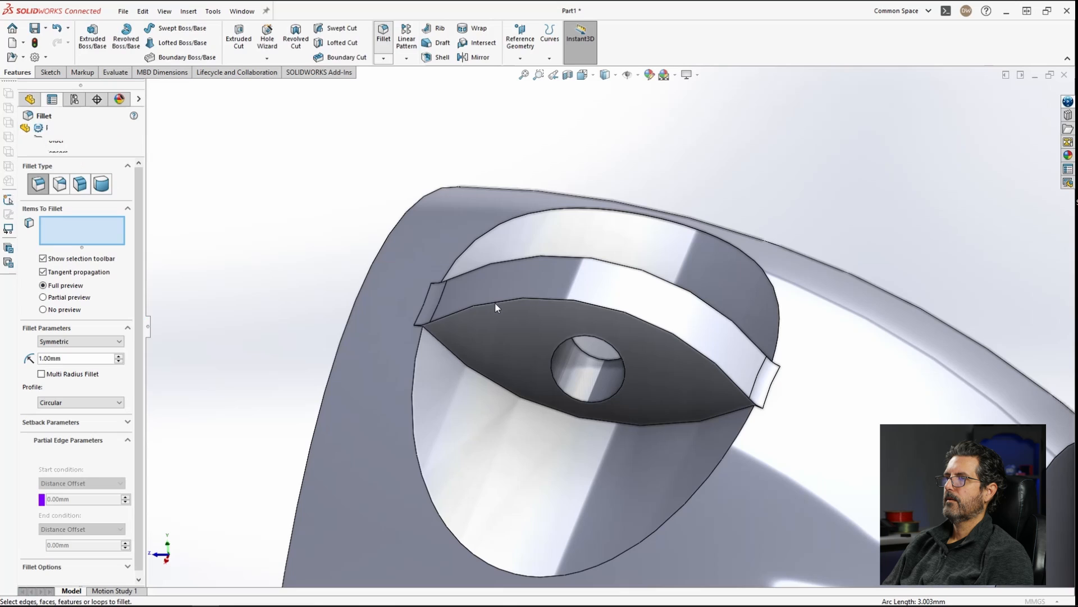
click(496, 306)
click(499, 328)
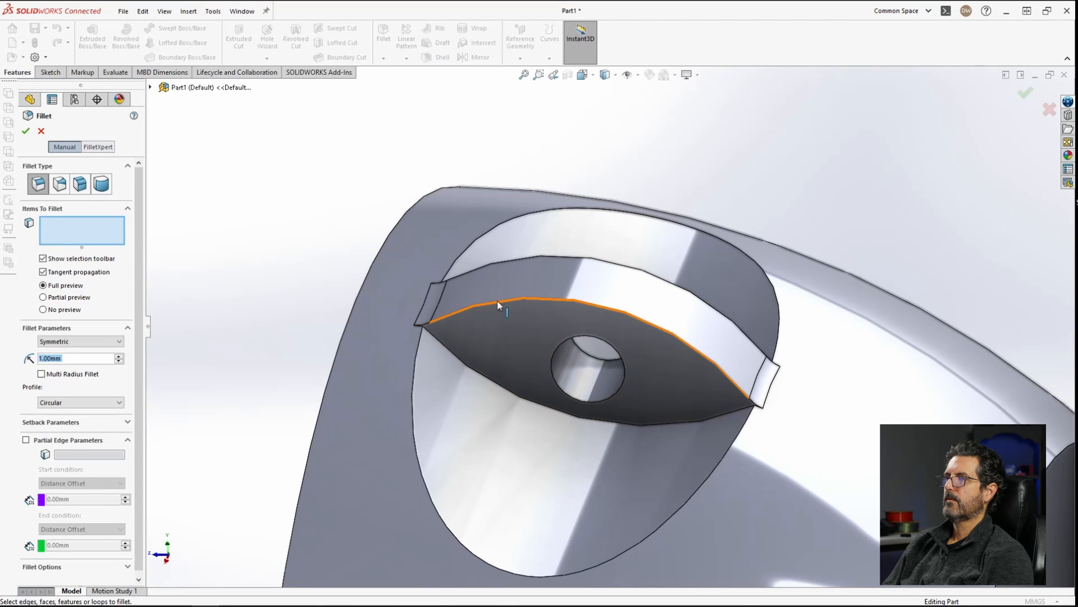
click(499, 303)
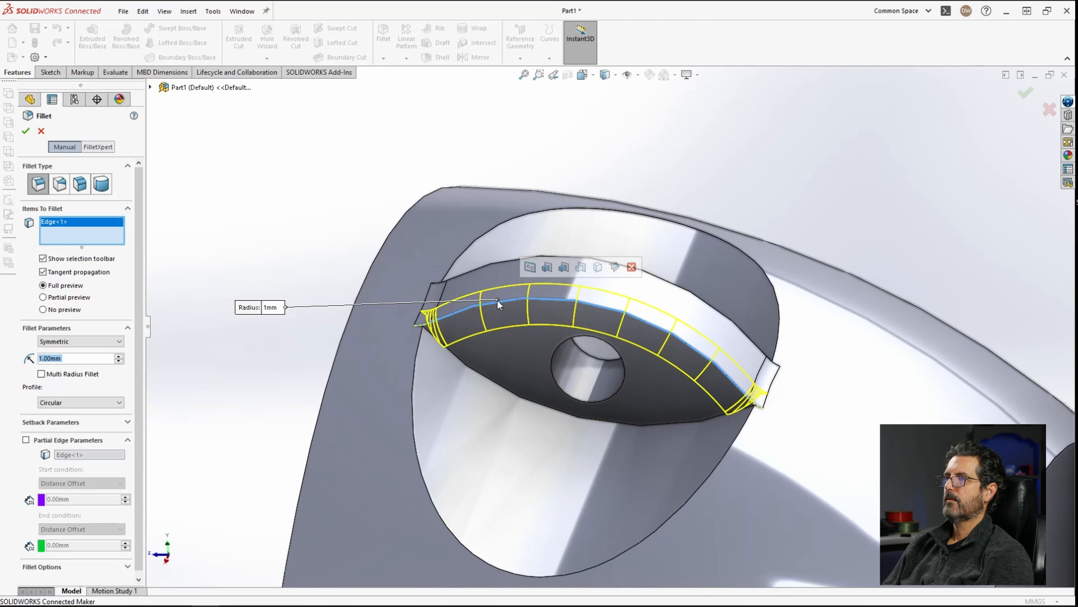
click(510, 261)
middle_drag(530, 292, 470, 354)
key(Return)
Step: Orbit and zoom around the whole part to inspect the filleted boss and hole
middle_drag(595, 367, 676, 254)
scroll(612, 349, down, 4)
click(749, 262)
scroll(618, 317, up, 3)
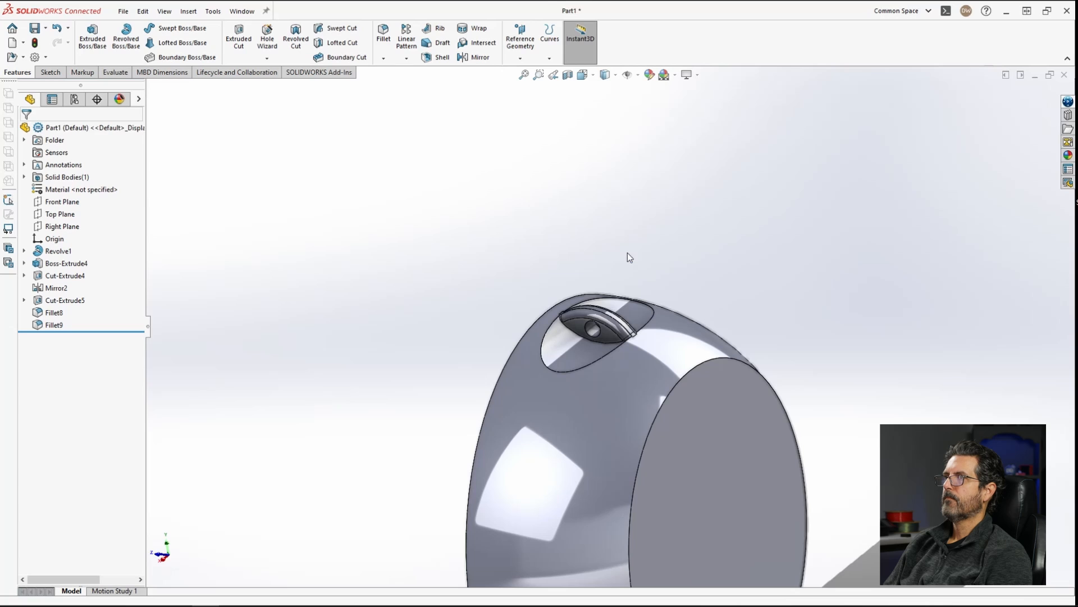
middle_drag(554, 255, 660, 279)
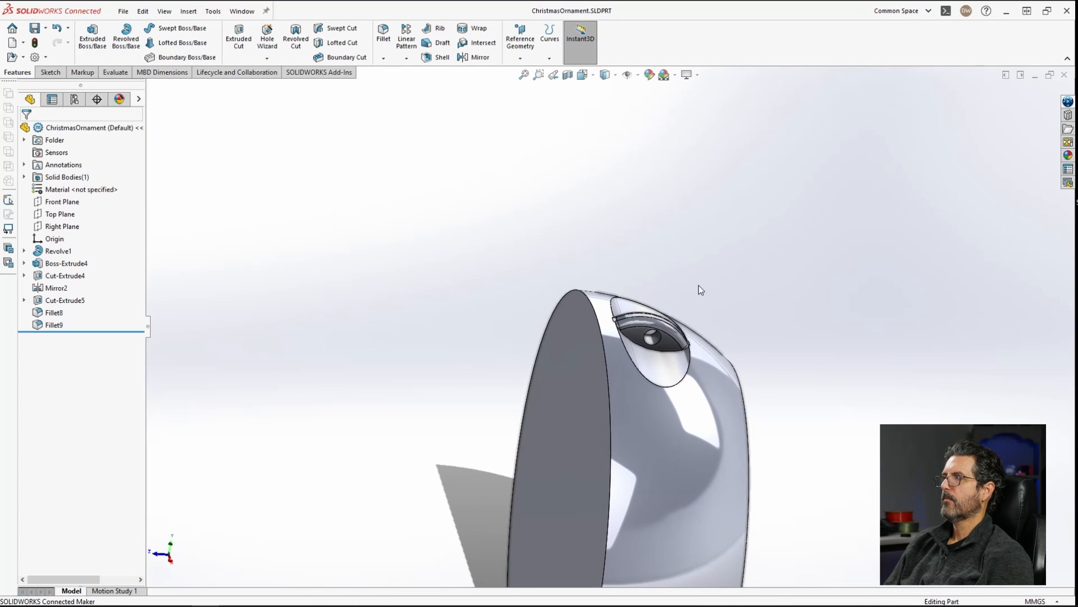
middle_drag(709, 301, 662, 539)
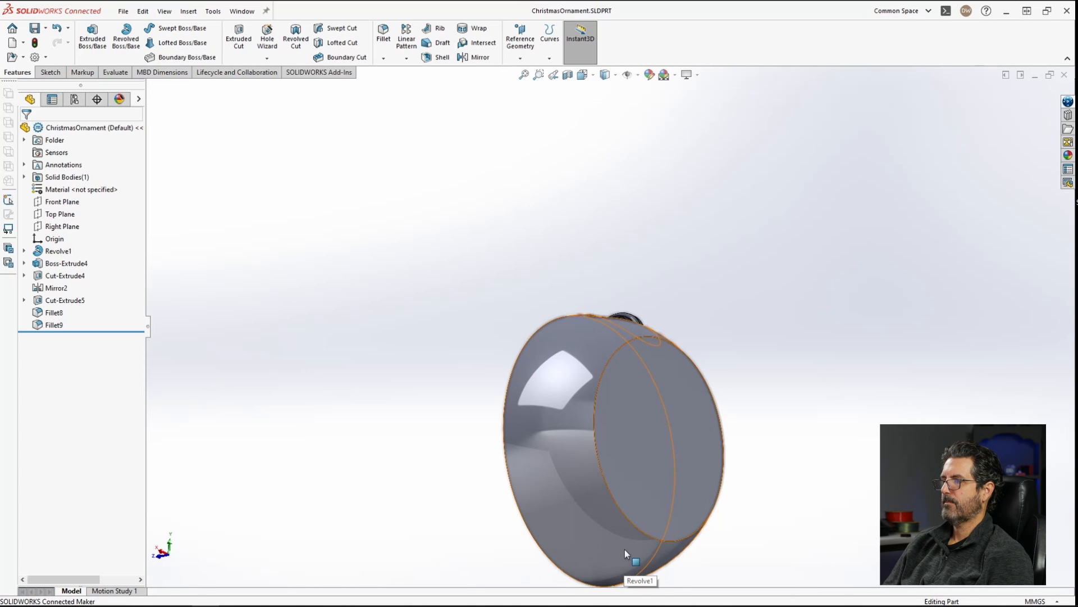
scroll(631, 523, up, 3)
mouse_move(628, 459)
middle_down()
mouse_move(652, 495)
mouse_move(621, 453)
middle_up()
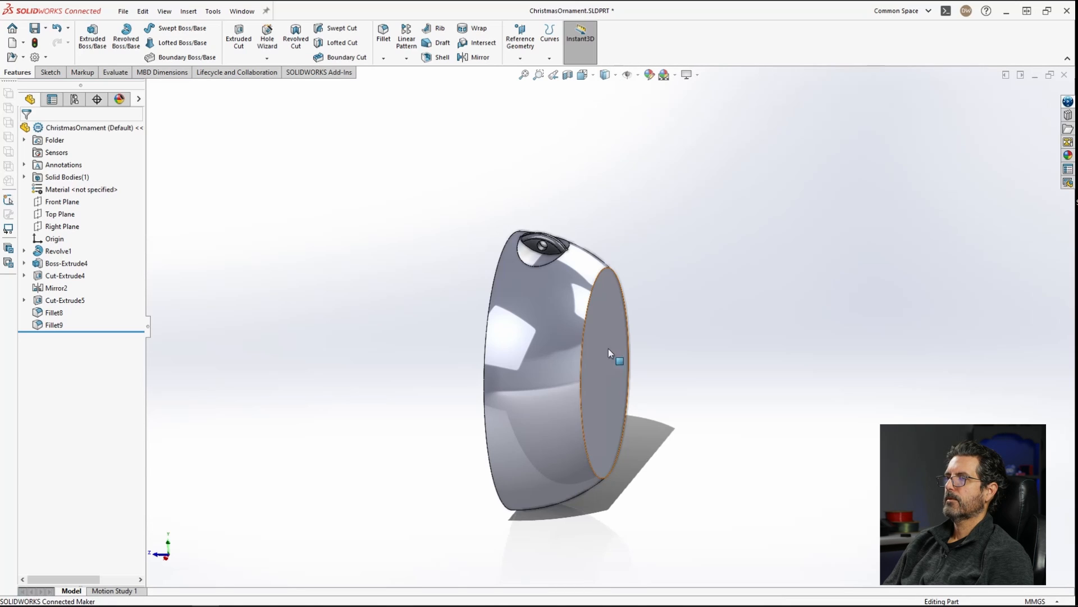
Step: Create a reference axis from the Top Plane and the part's flat circular end face
click(56, 214)
ctrl+click(599, 436)
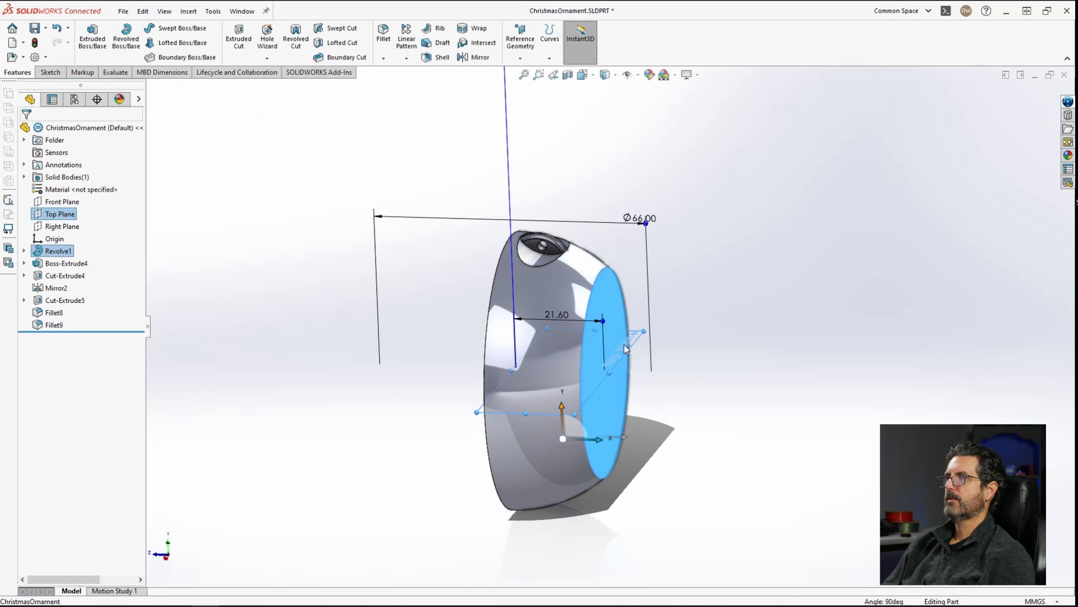
click(521, 40)
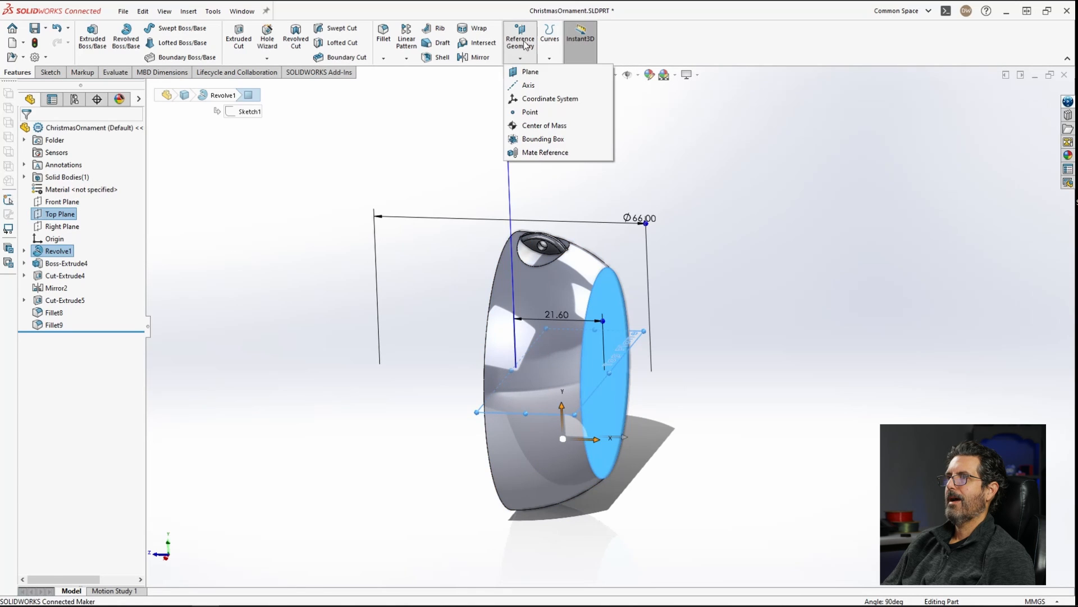
click(541, 86)
click(1025, 93)
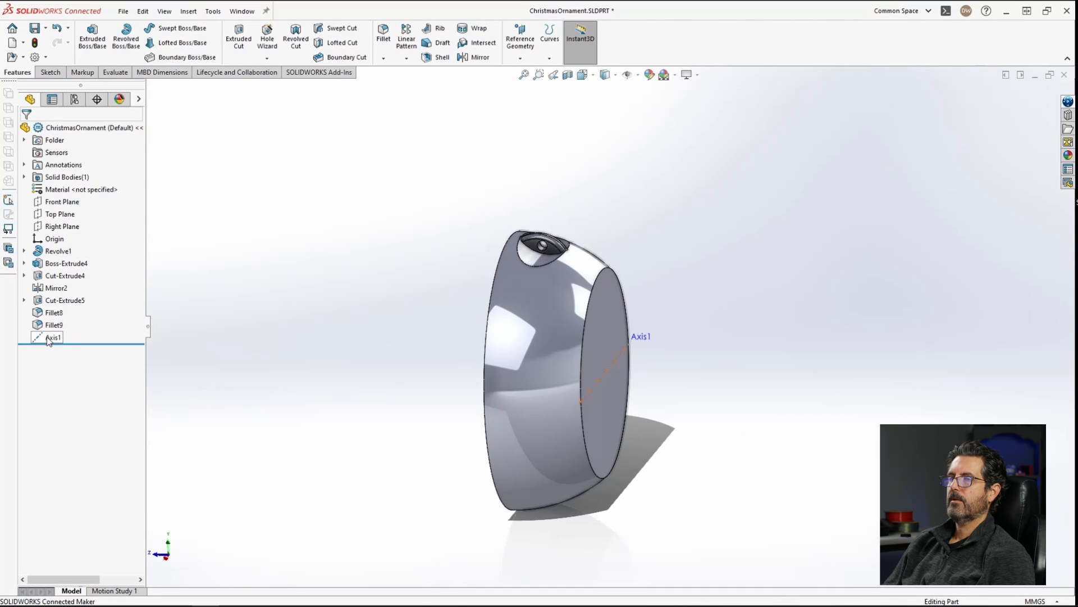
Step: Create a reference plane through Axis1 at a 10 degree angle to the Top Plane
click(50, 338)
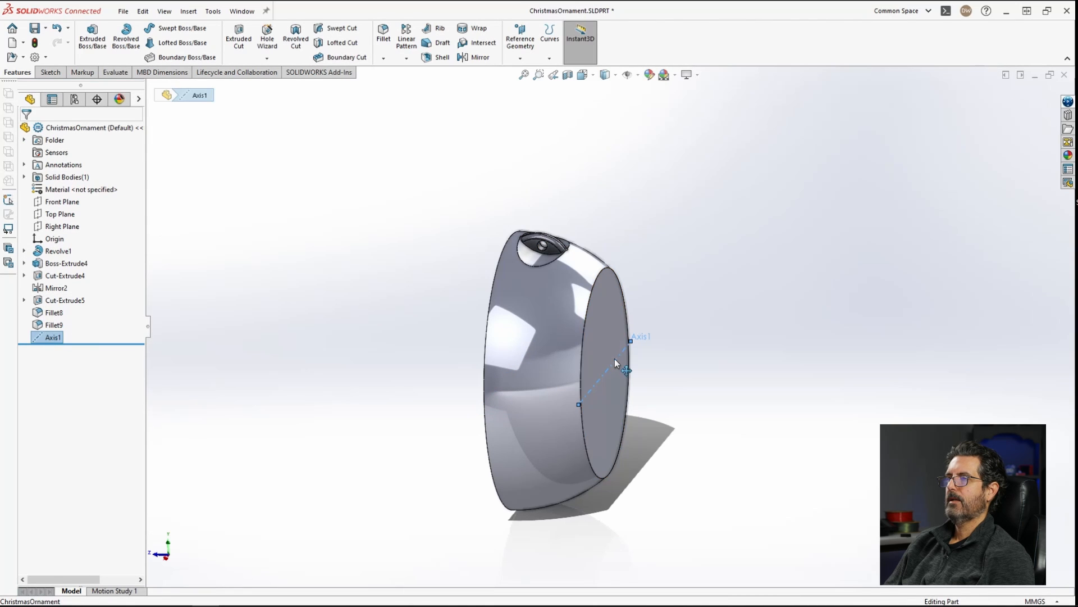
ctrl+click(66, 216)
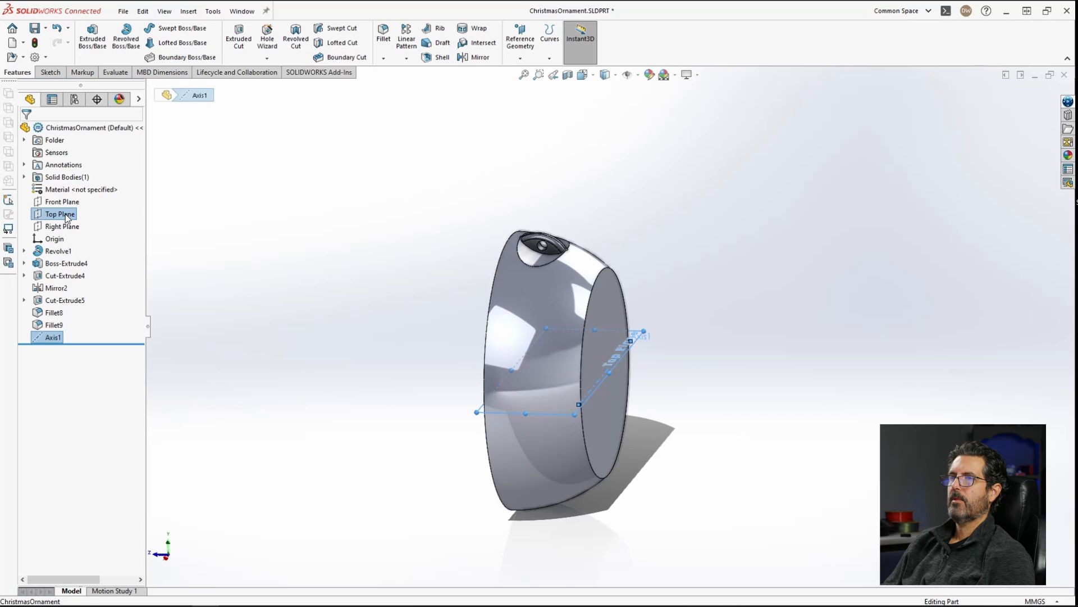
click(521, 42)
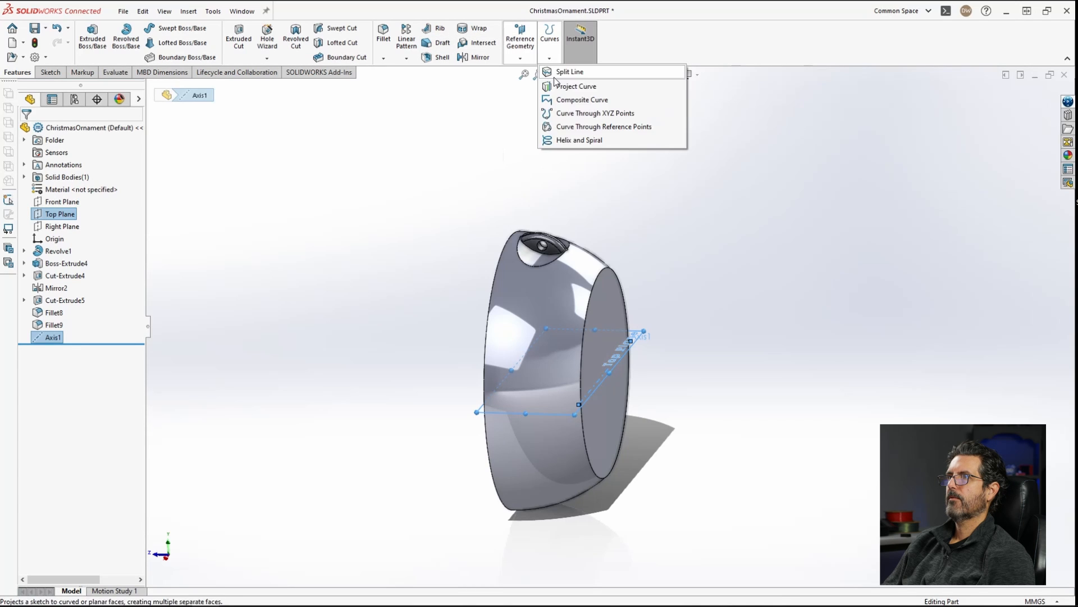
click(528, 72)
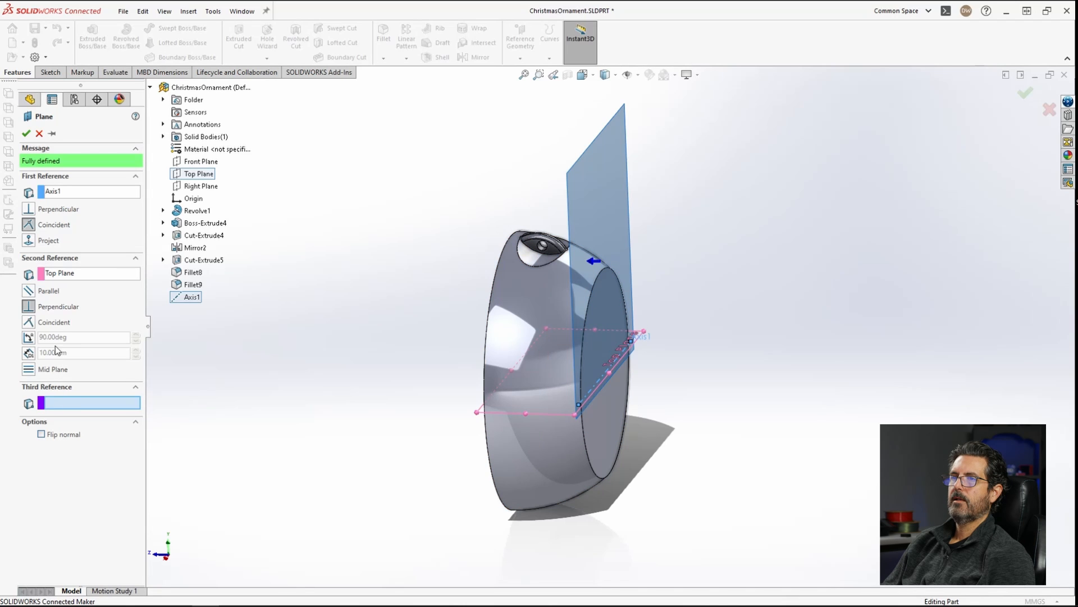
click(28, 338)
double_click(77, 337)
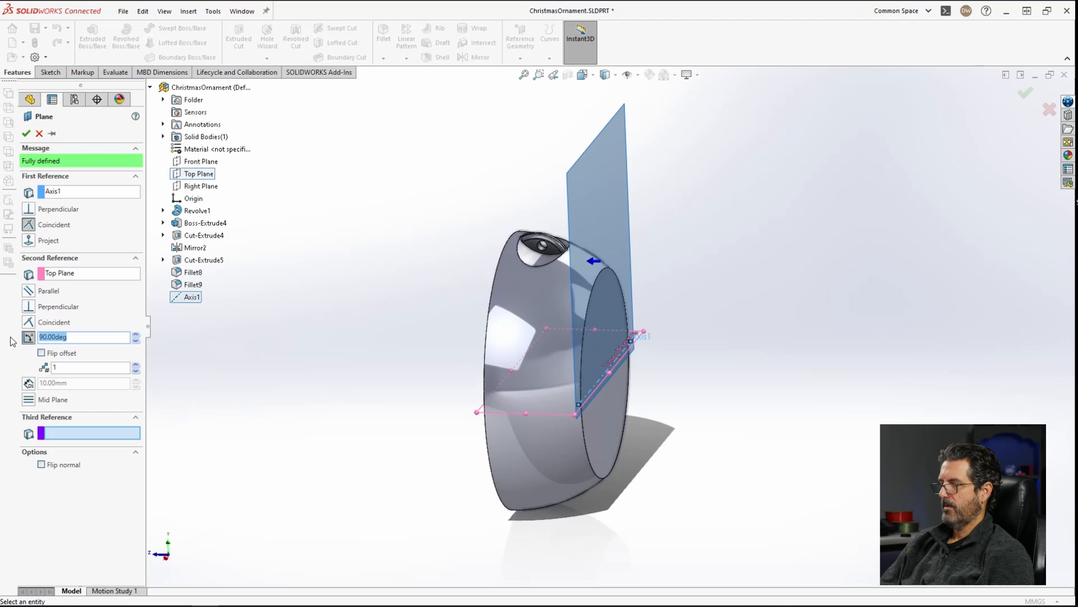
text(10)
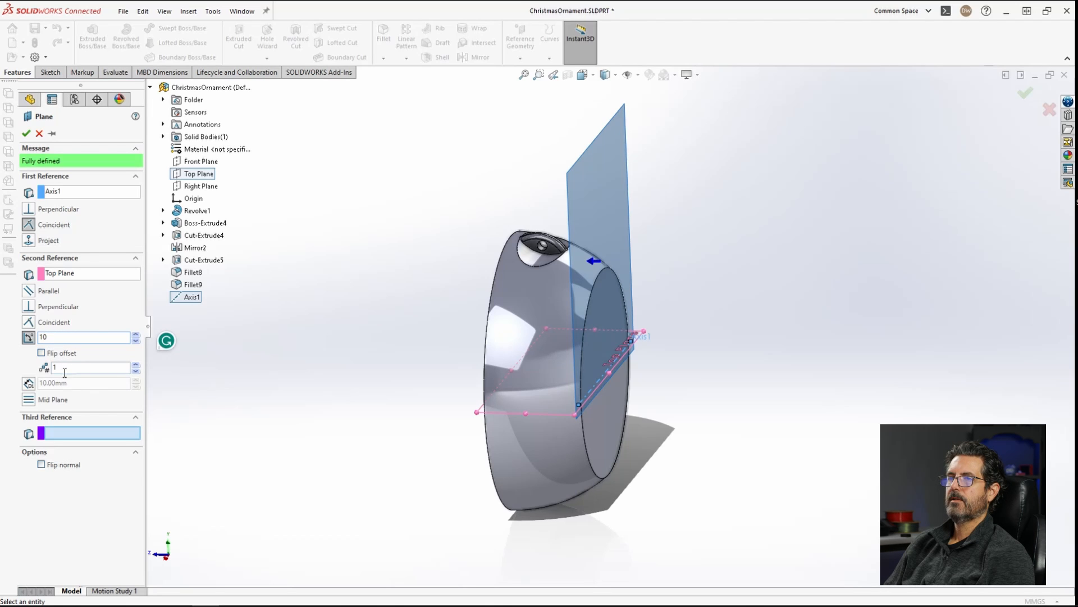
click(71, 367)
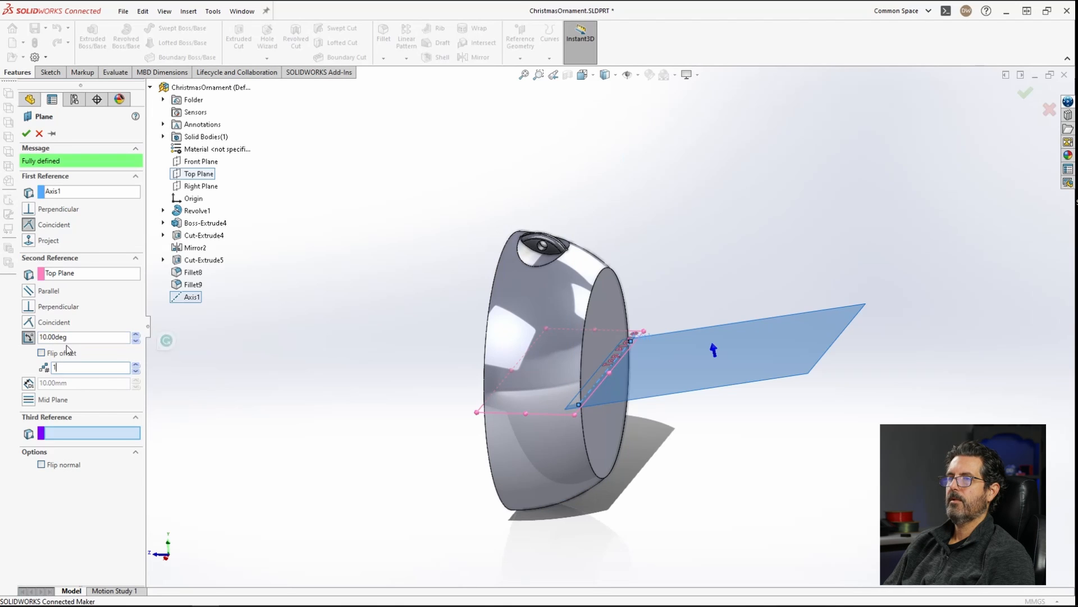
middle_drag(593, 389, 646, 345)
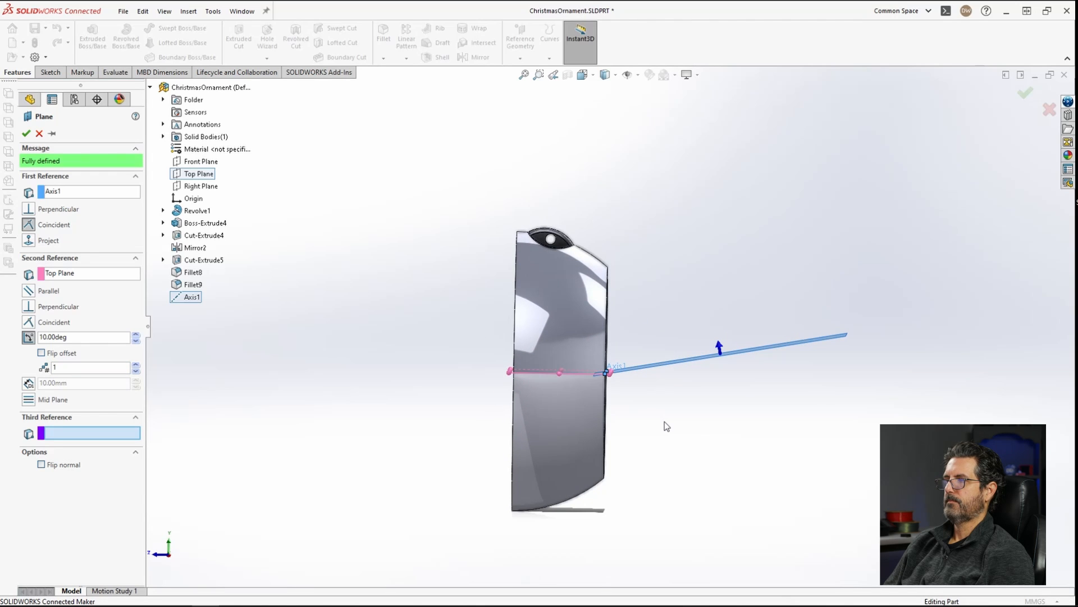
click(26, 133)
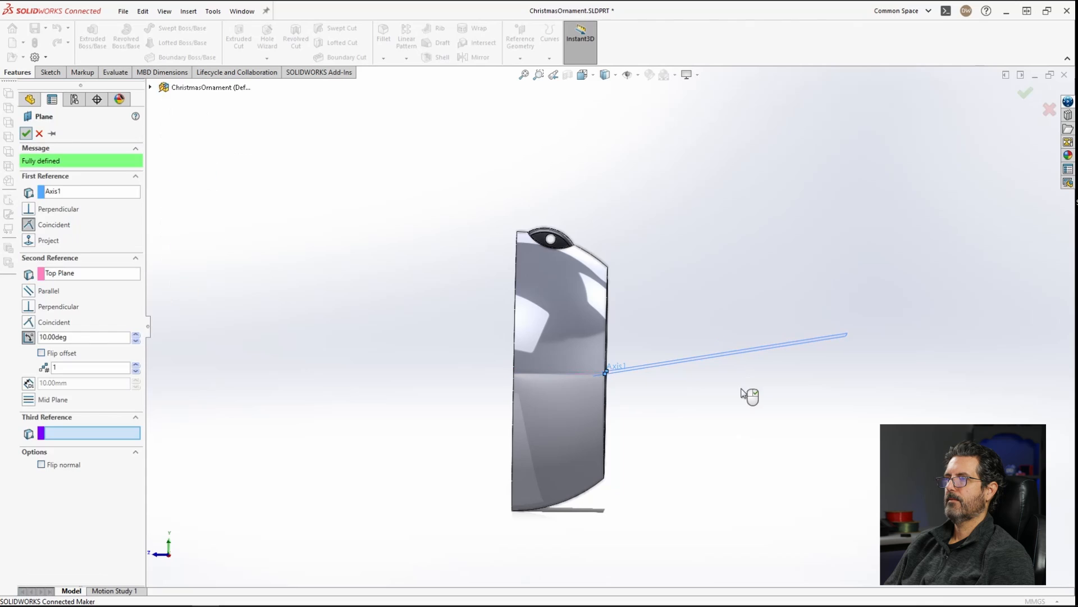
Step: Open a new sketch on the angled plane, viewed normal to it
right_click(62, 351)
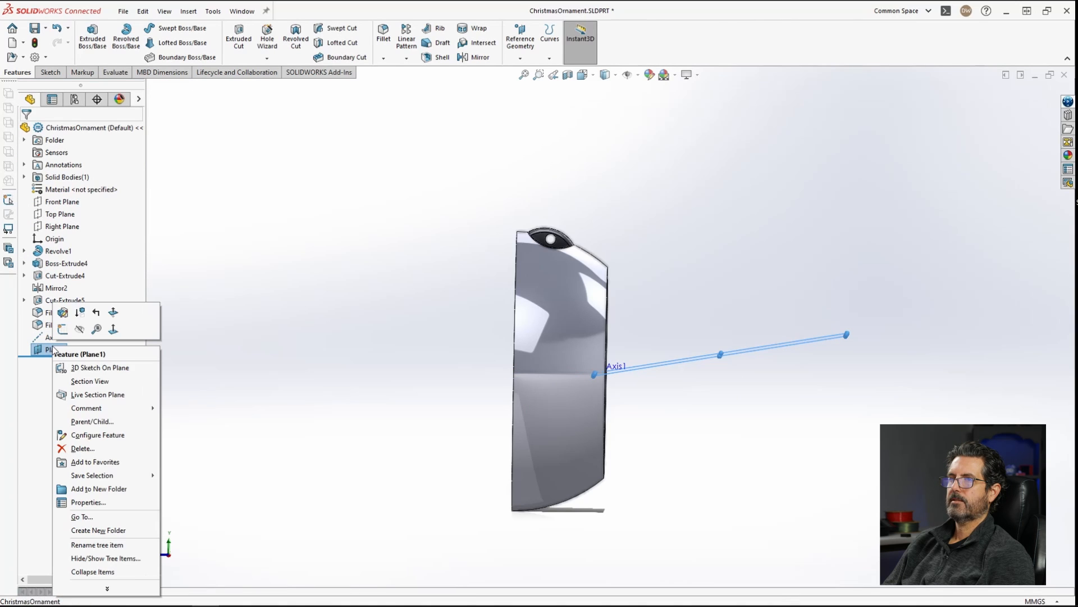
click(72, 313)
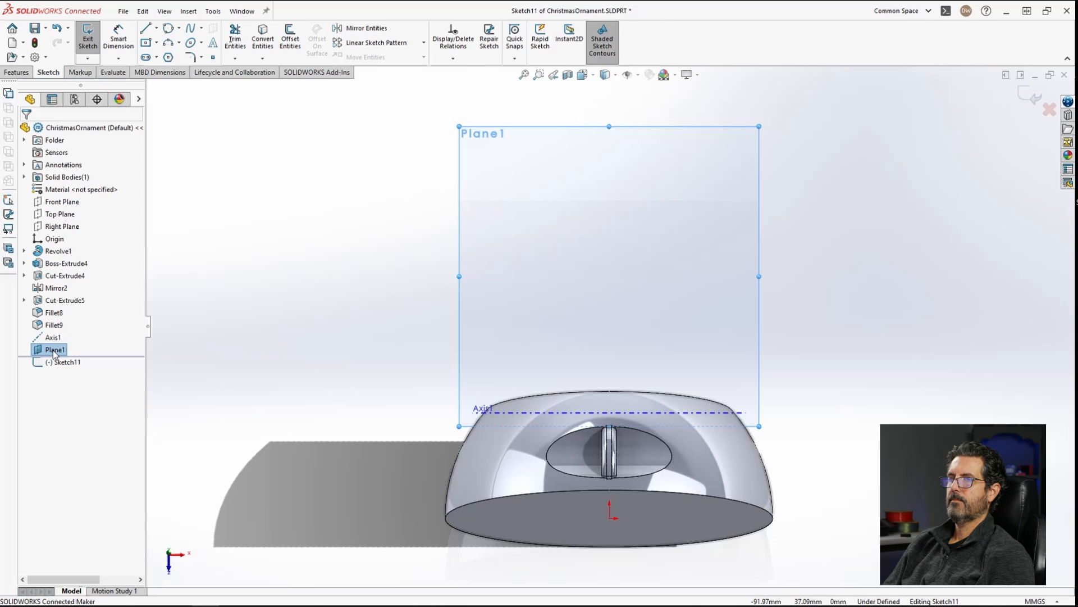
key(ctrl+8)
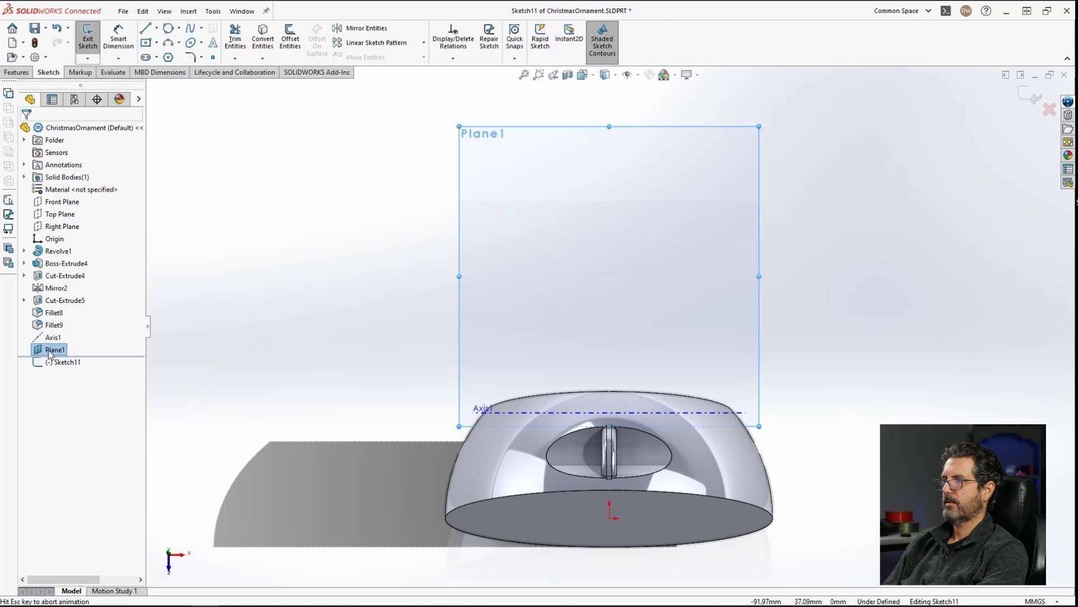
key(ctrl+8)
key(ctrl+8)
key(ctrl+8)
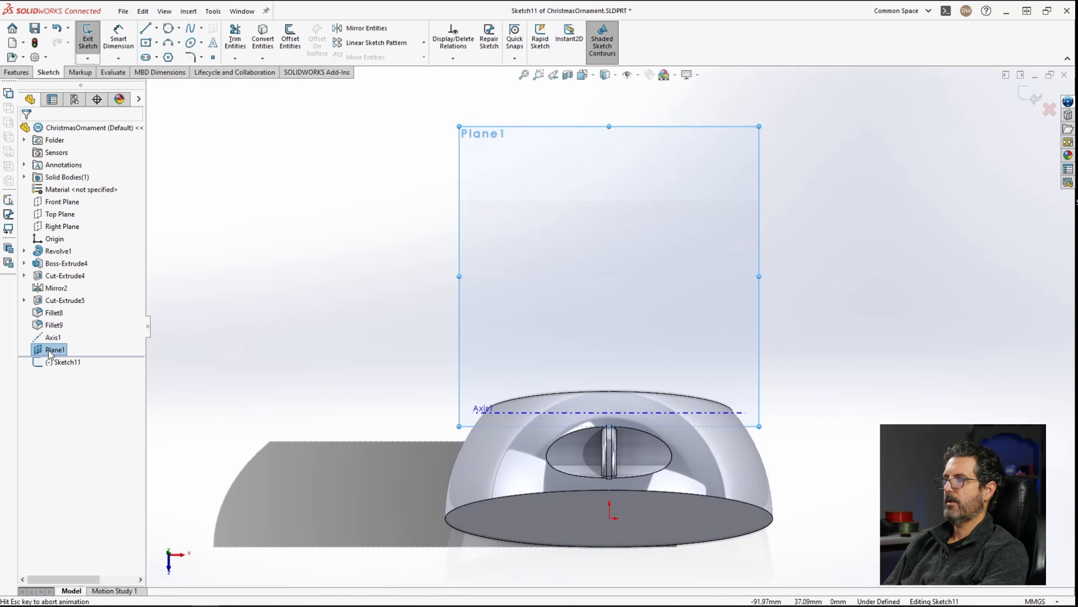
key(ctrl+8)
key(ctrl+8)
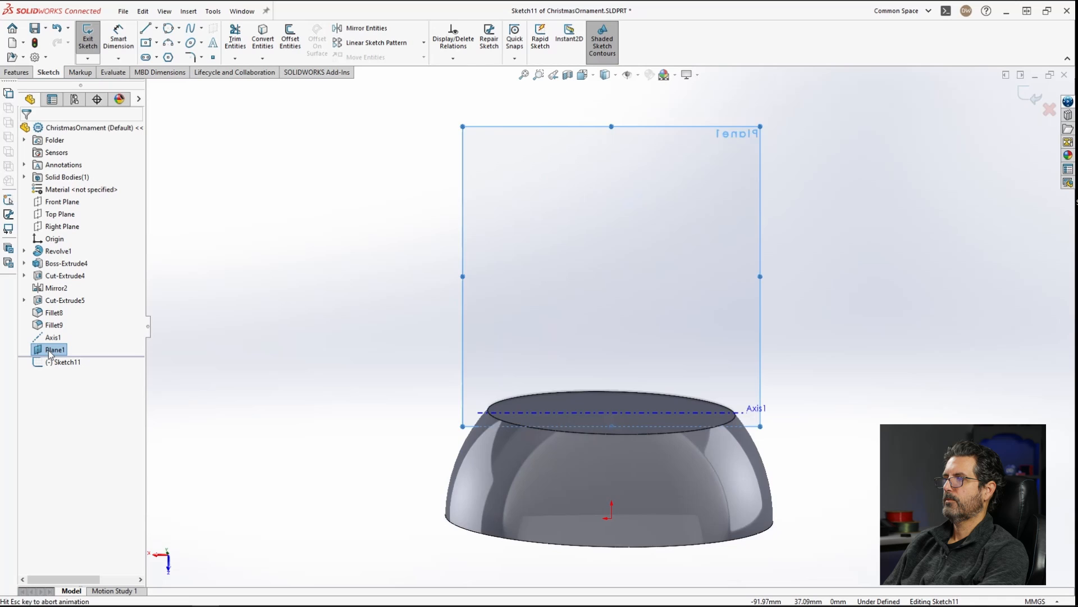
key(ctrl+8)
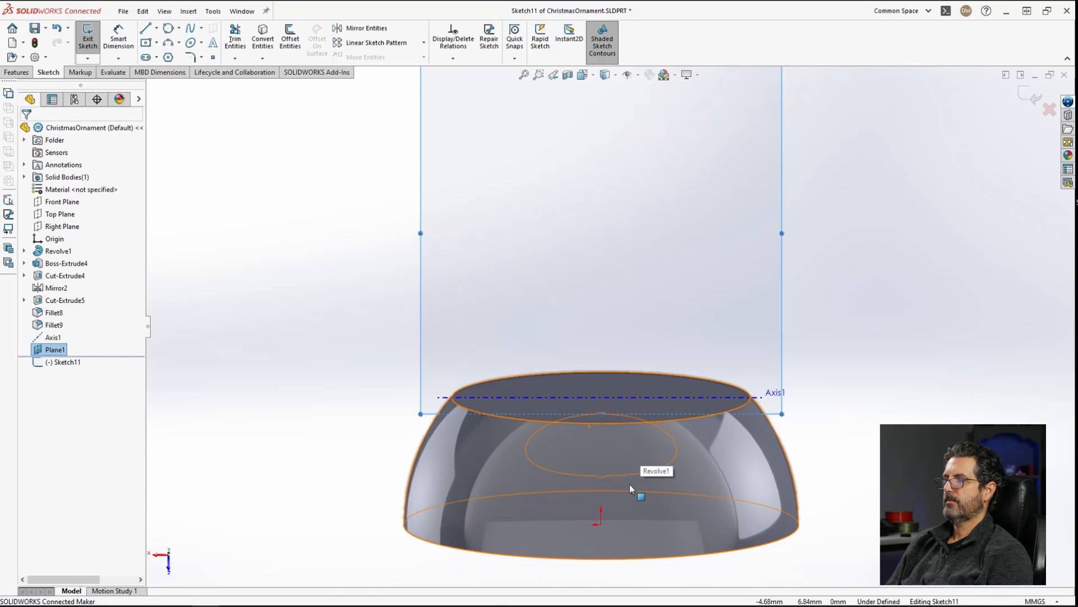
Step: Sketch a circle about 12 mm in diameter above the origin on the plane
scroll(629, 484, down, 3)
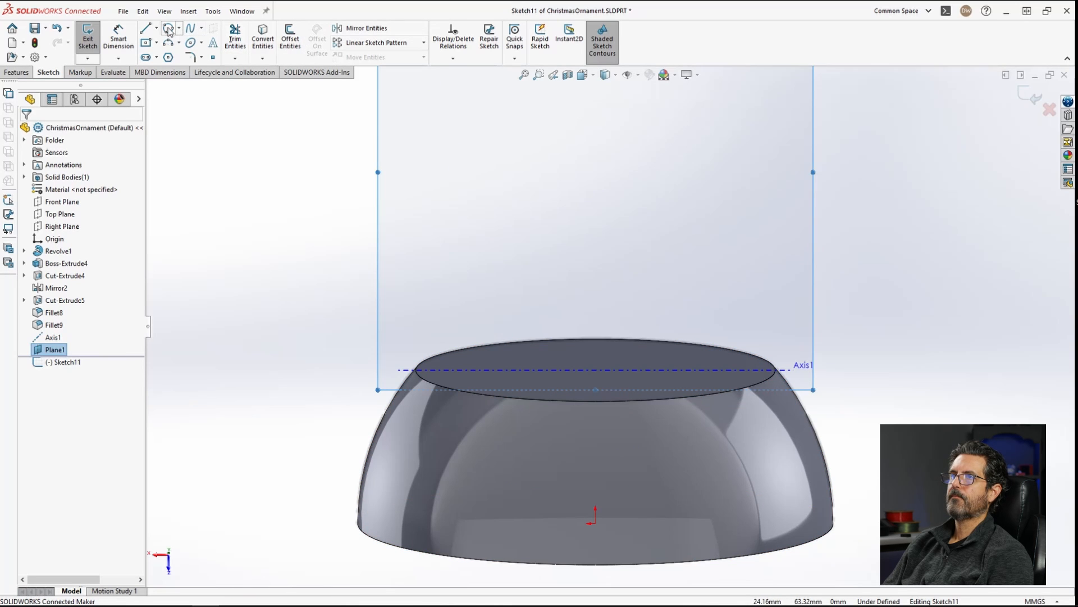
right_drag(270, 192, 332, 194)
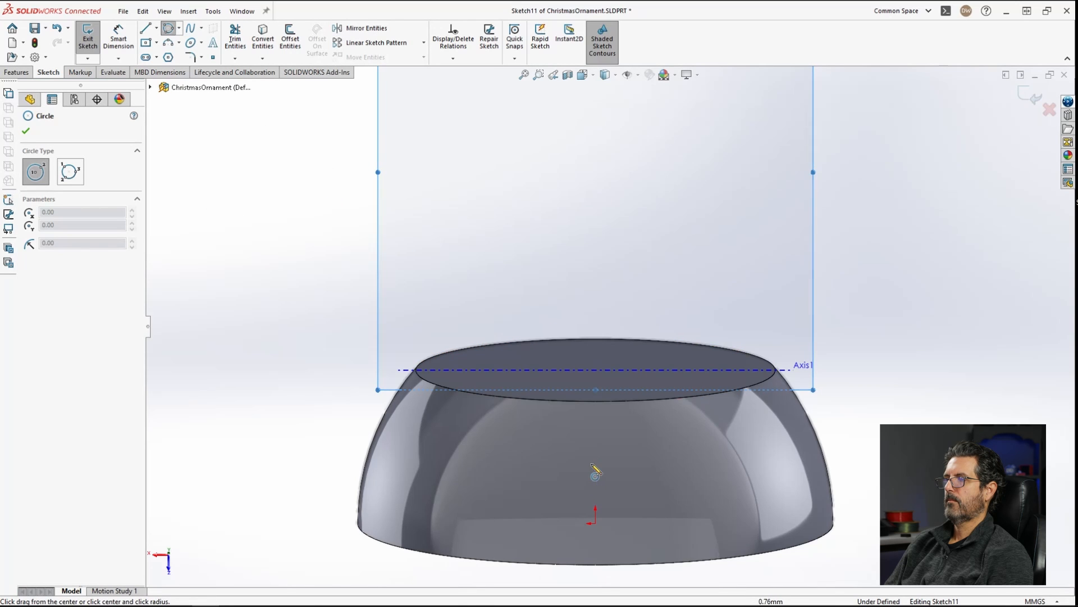
click(596, 455)
click(638, 452)
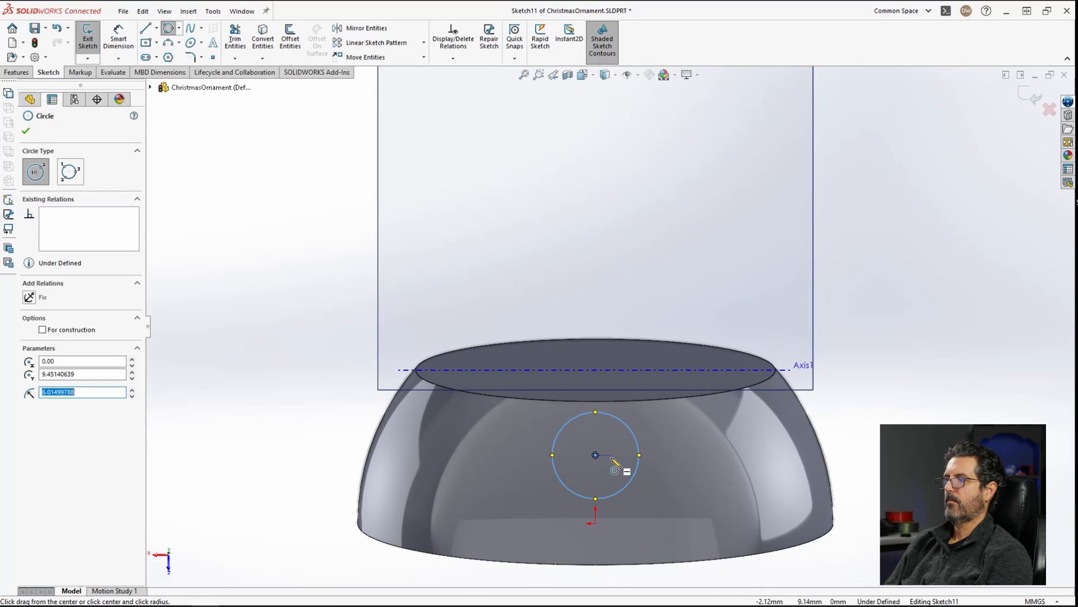
key(Escape)
Step: Add a vertical relation between the circle's center and the origin
click(595, 455)
ctrl+click(595, 522)
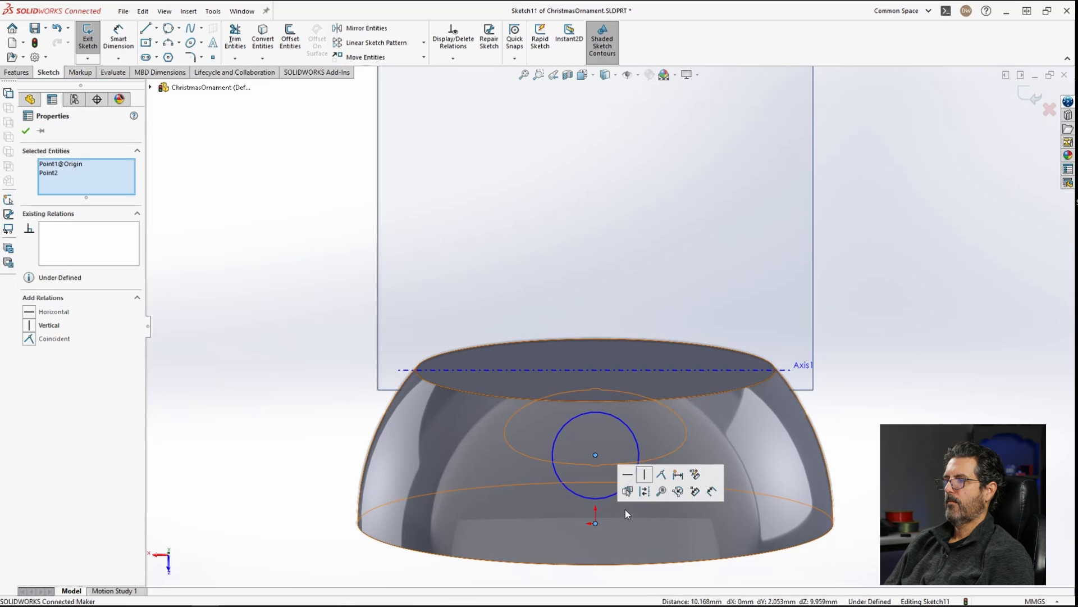
click(645, 479)
Step: Dimension the circle center's distance above the origin as 7 mm
key(f)
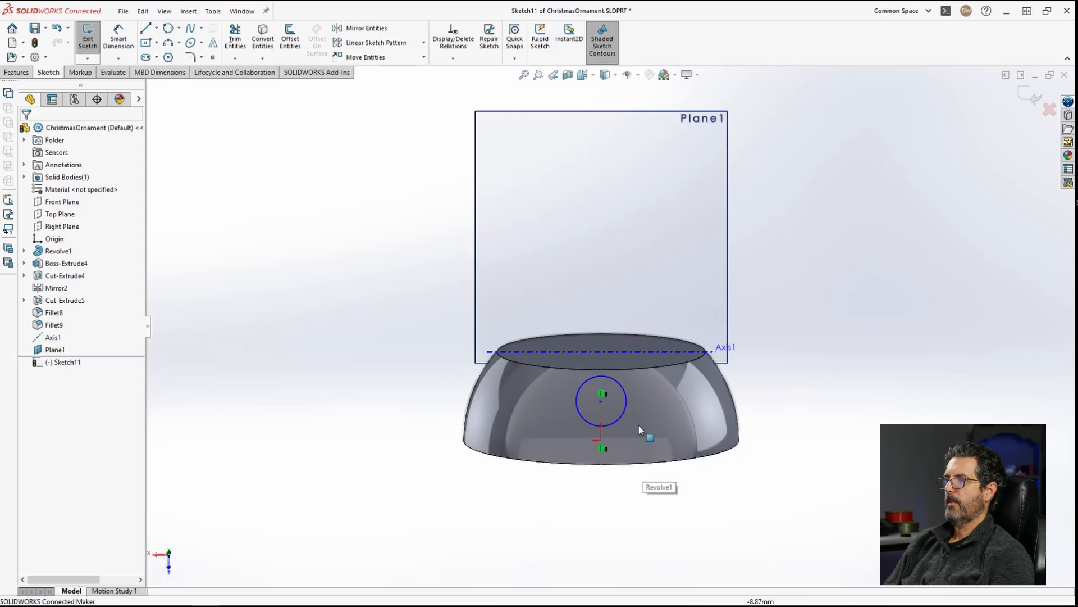
scroll(642, 465, down, 3)
right_drag(855, 380, 861, 282)
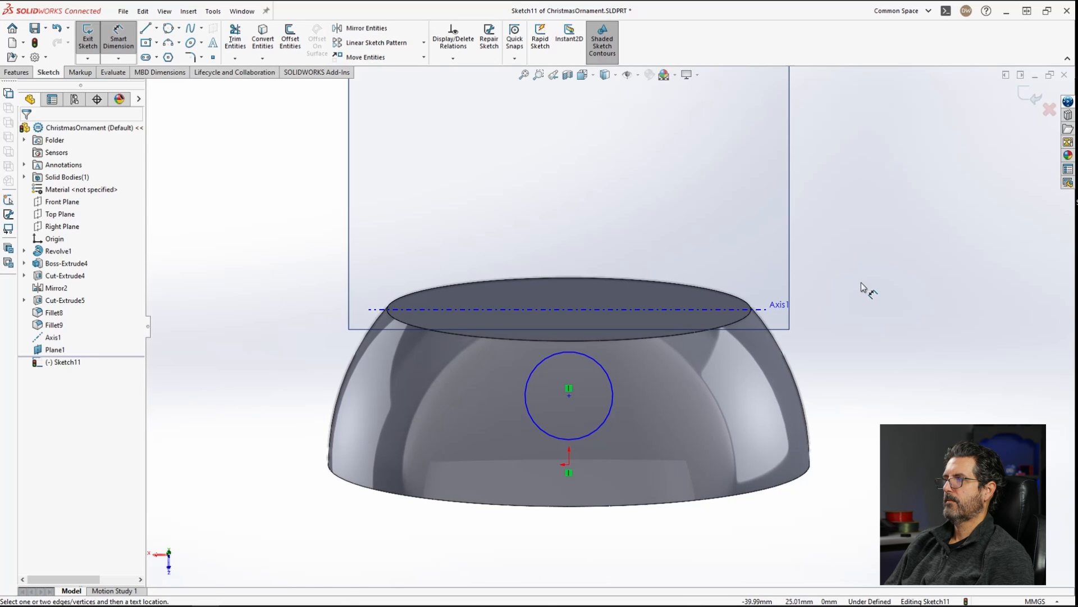
click(569, 395)
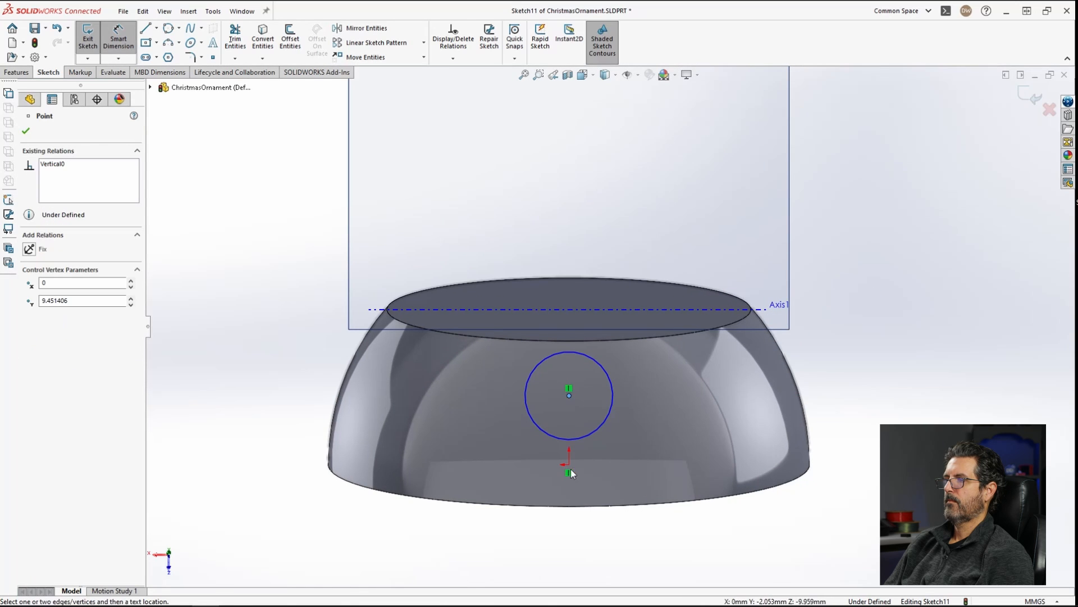
click(569, 465)
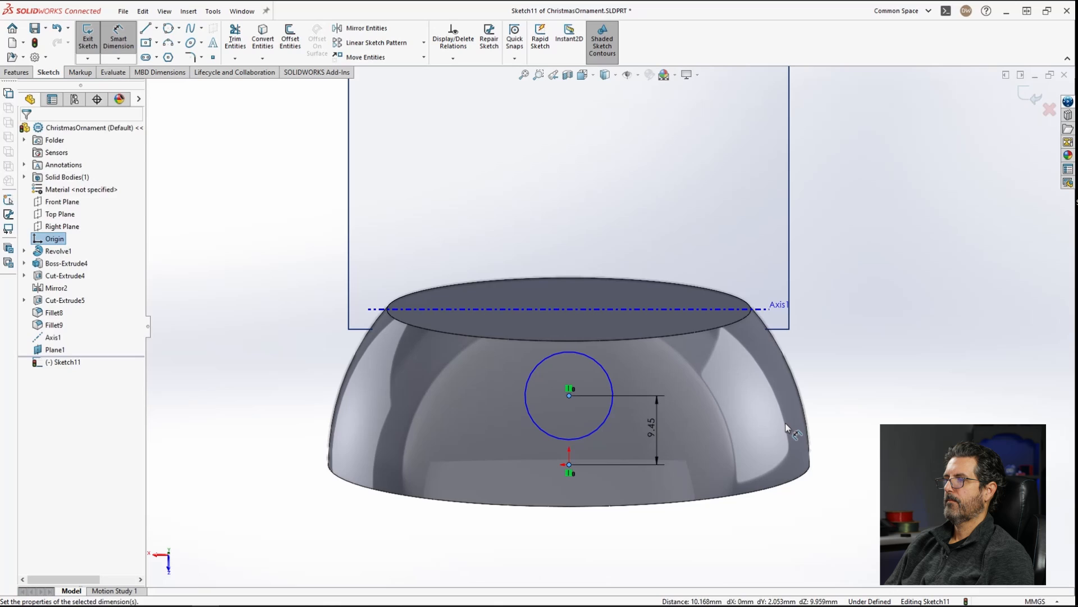
click(654, 430)
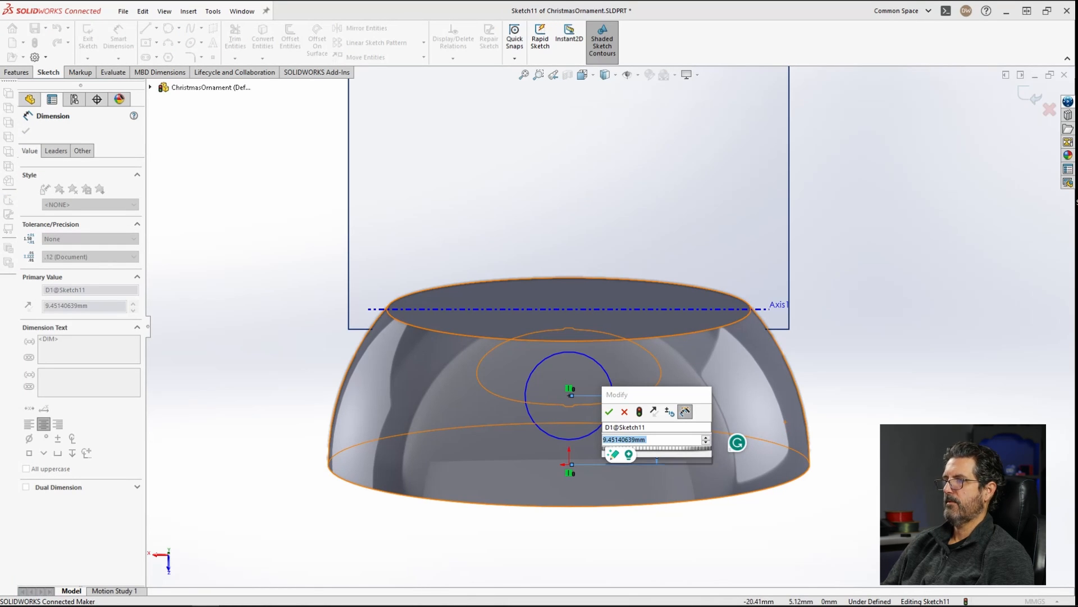
text(7)
key(Return)
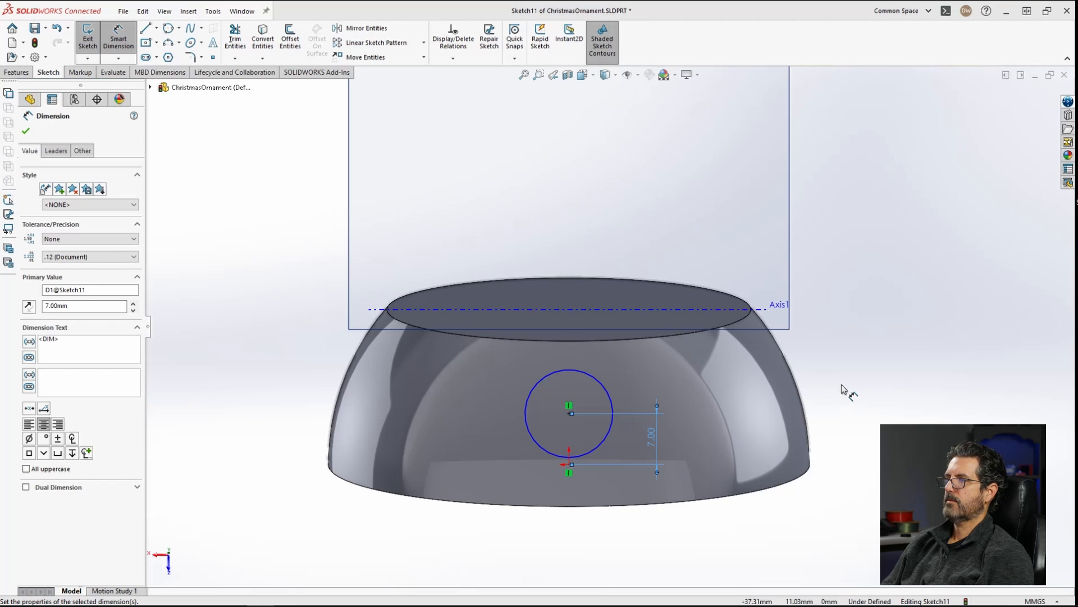
Step: Dimension the circle's diameter as 10 mm
key(Escape)
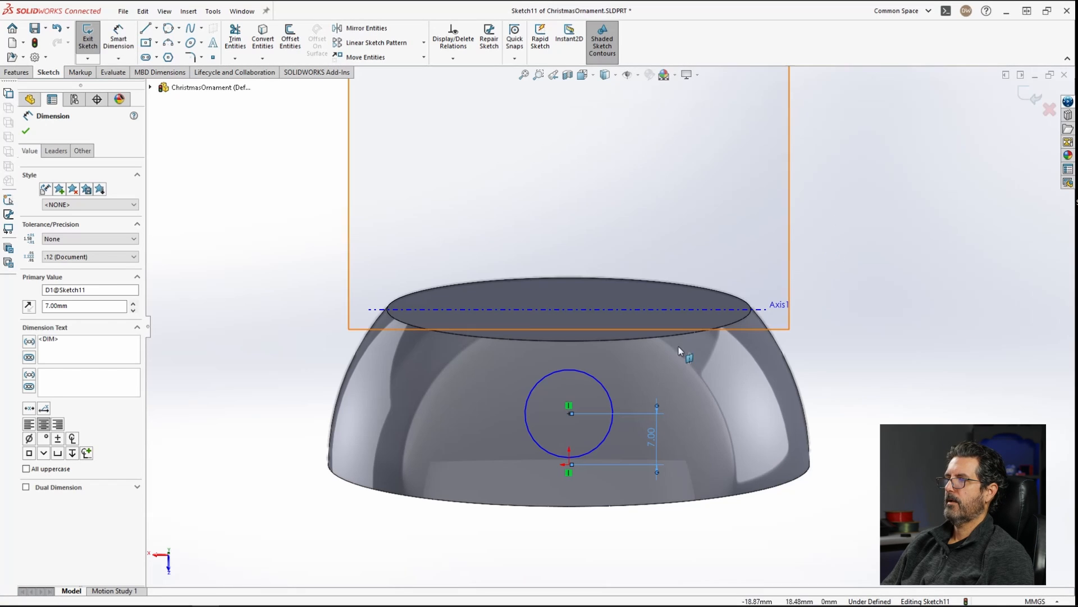
click(601, 383)
right_drag(892, 399, 913, 263)
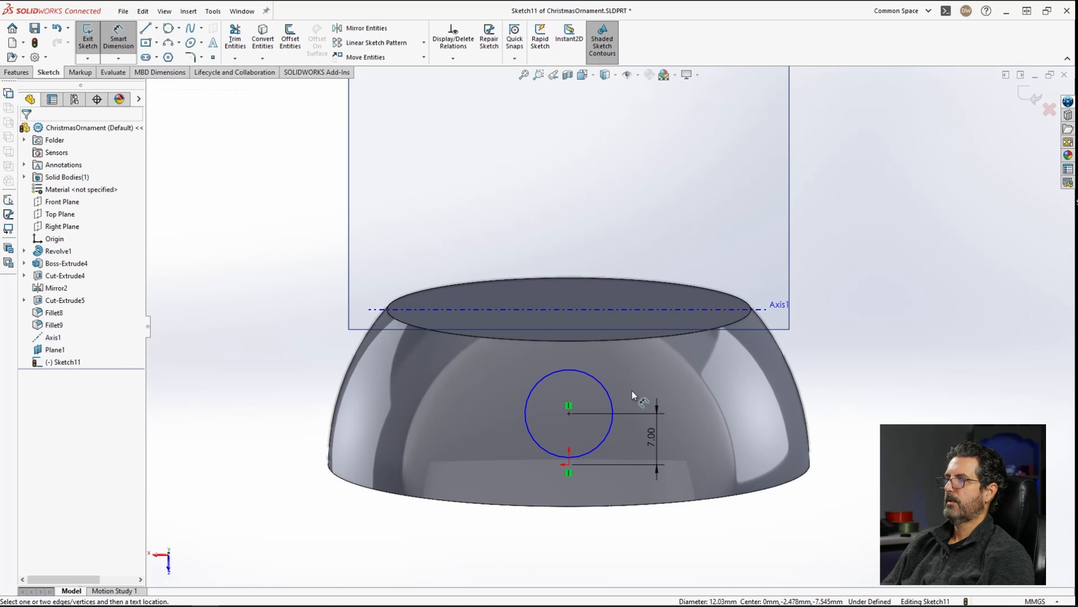
click(601, 385)
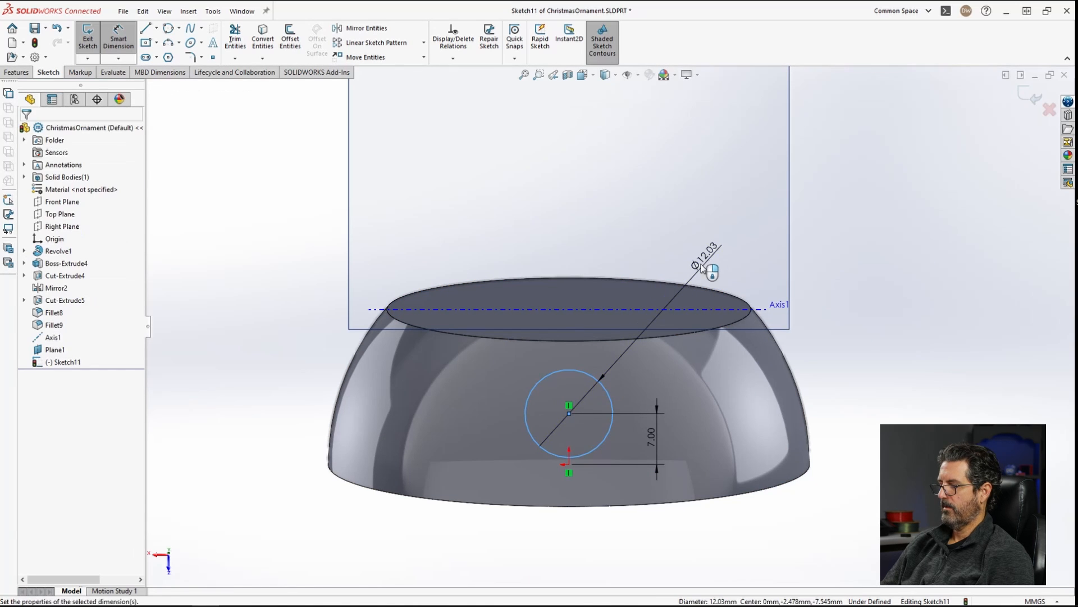
click(702, 268)
text(10)
key(Return)
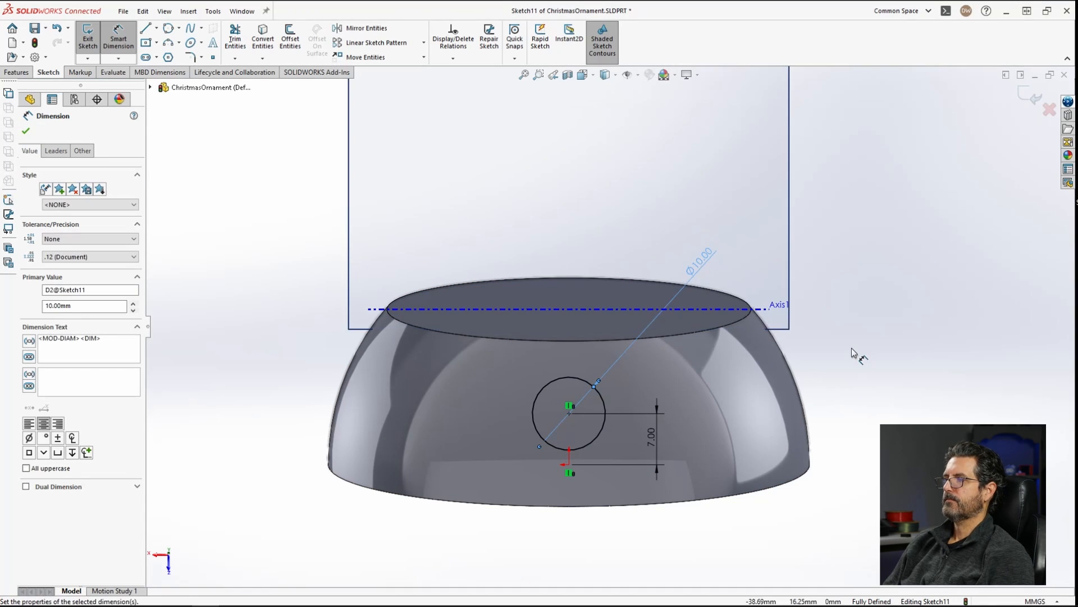
Step: Start an extruded cut from the circle sketch, Through All, and enable a second cut direction
click(17, 72)
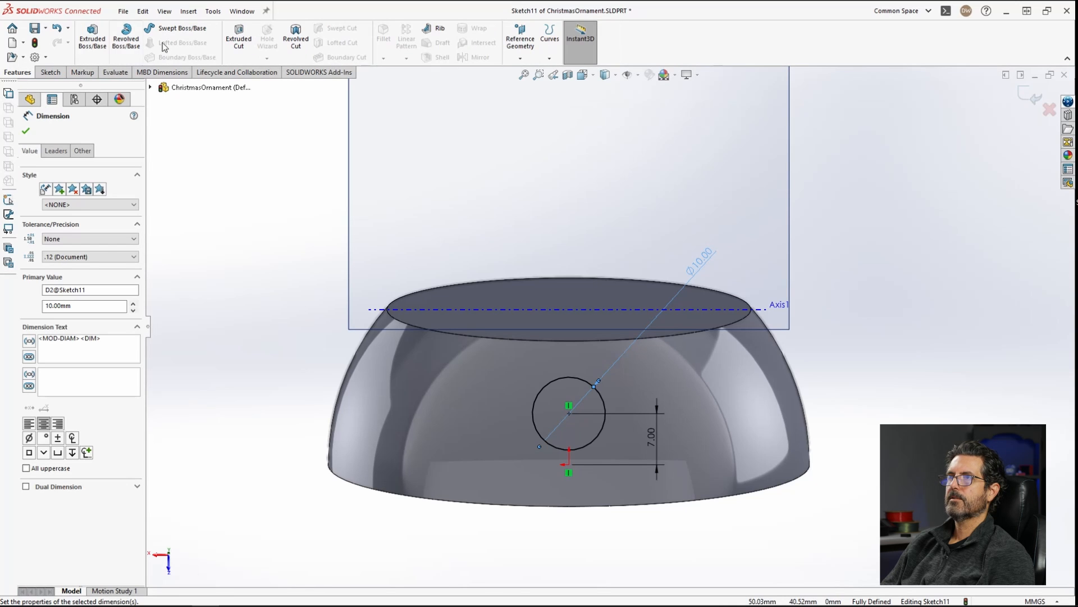
click(245, 41)
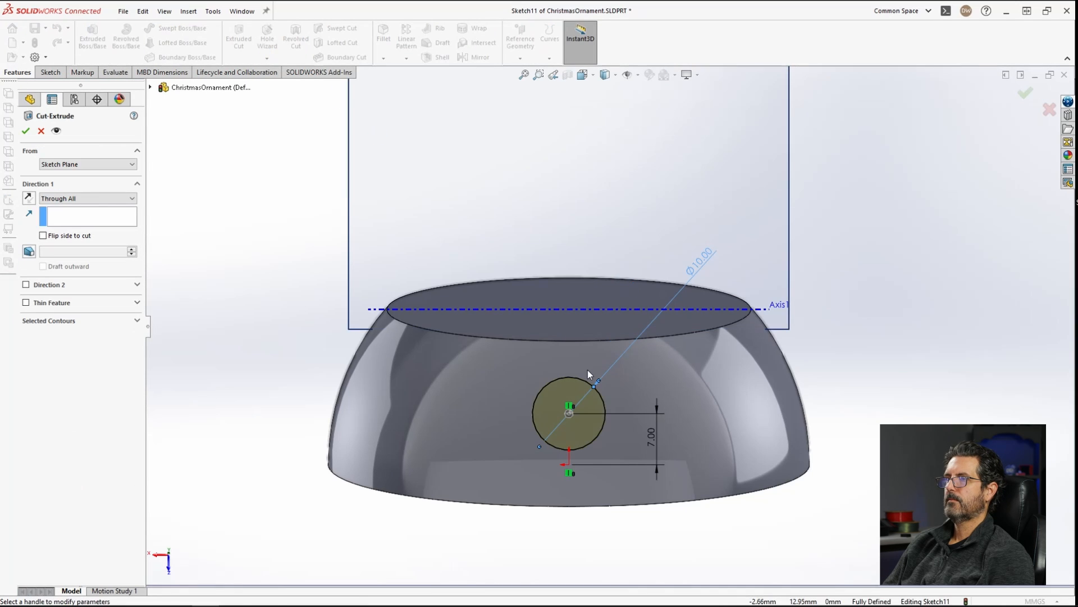
middle_drag(563, 348, 678, 366)
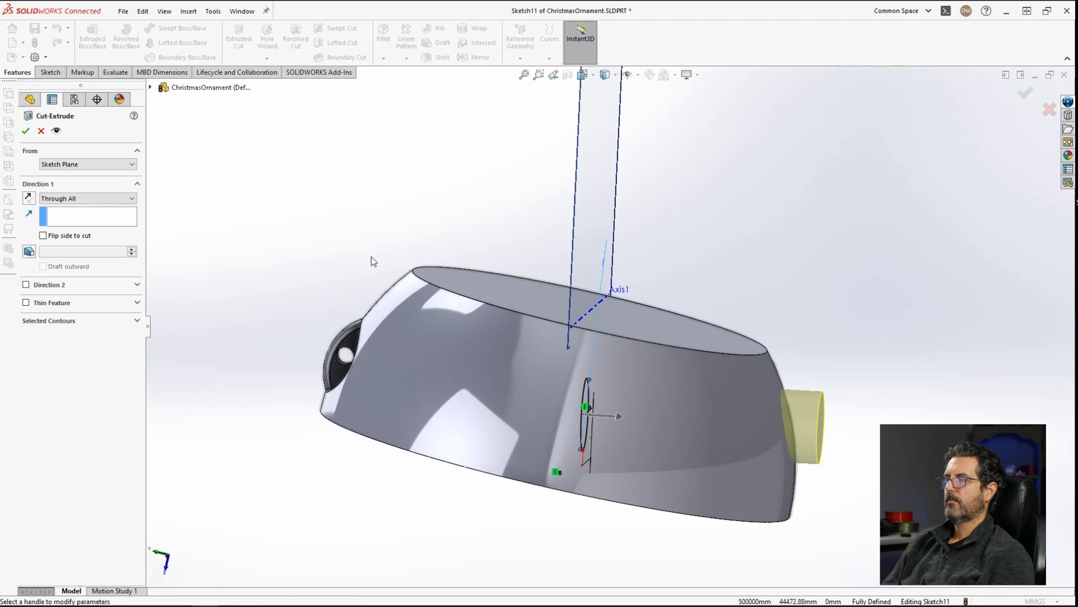
mouse_move(788, 404)
middle_down()
mouse_move(779, 360)
mouse_move(787, 393)
mouse_move(763, 392)
middle_up()
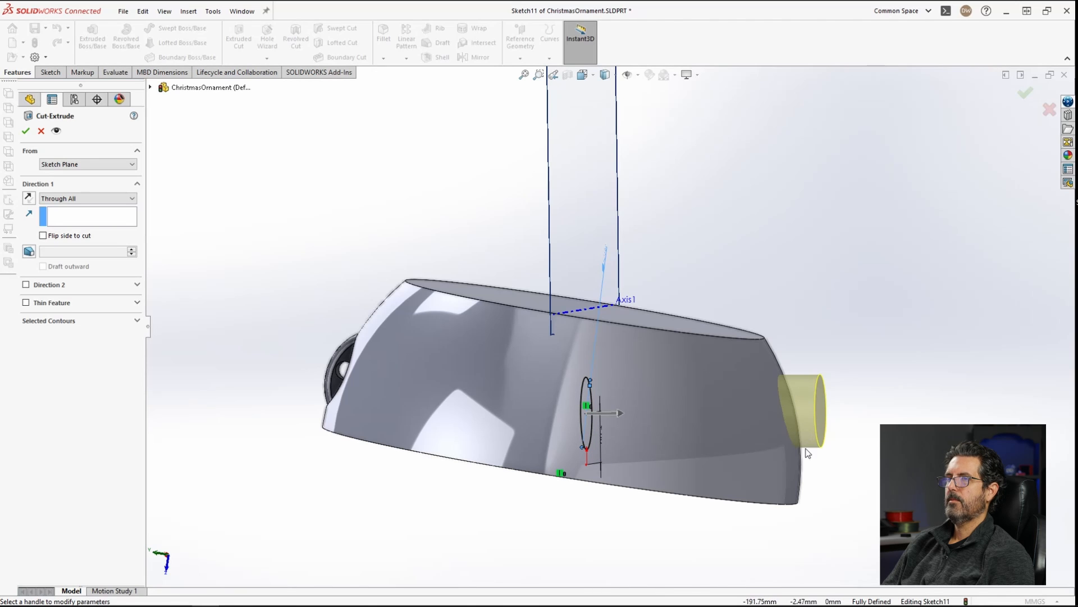
click(26, 284)
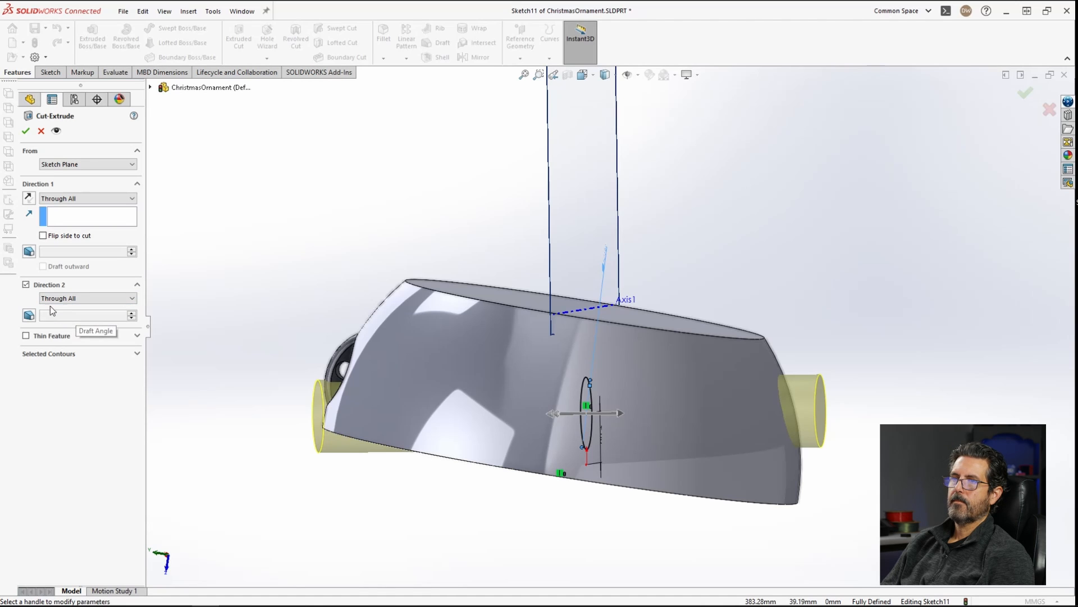
Step: Set the second direction to Blind with a 6 mm depth and finish the cut
click(60, 298)
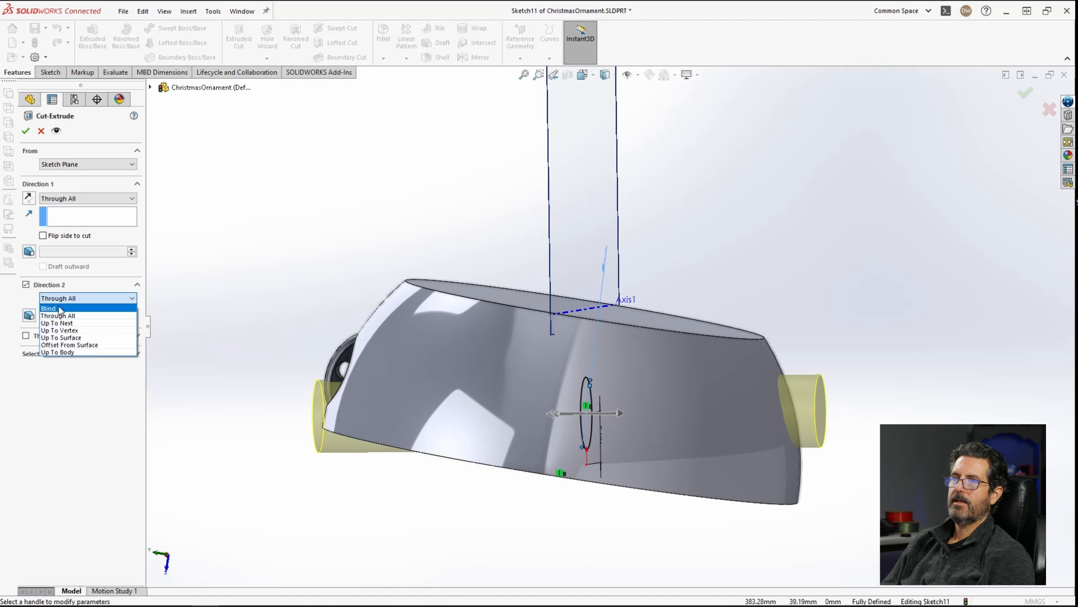
click(59, 309)
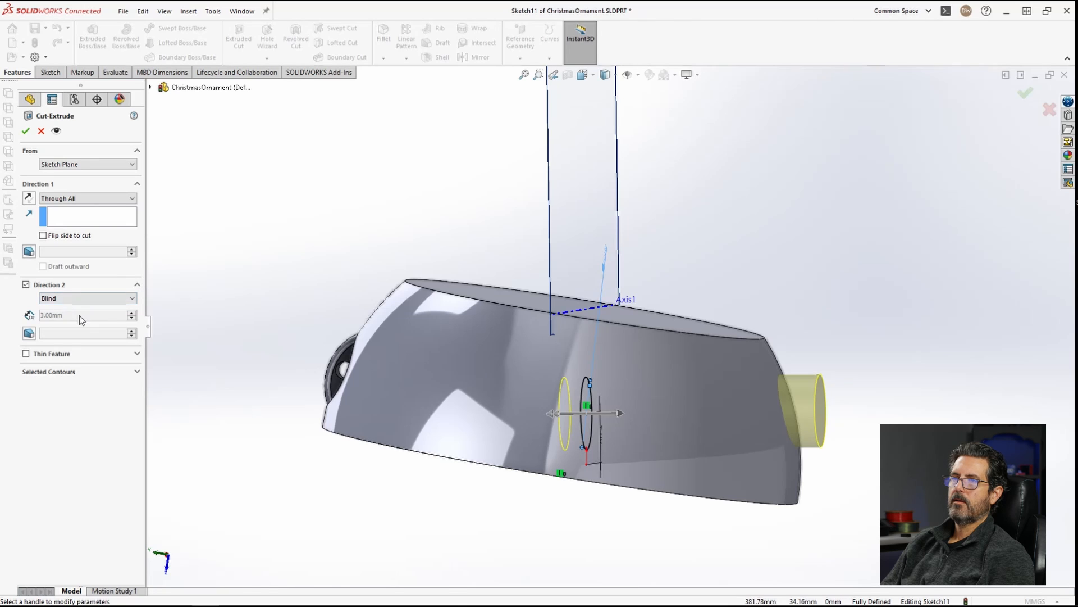
click(62, 299)
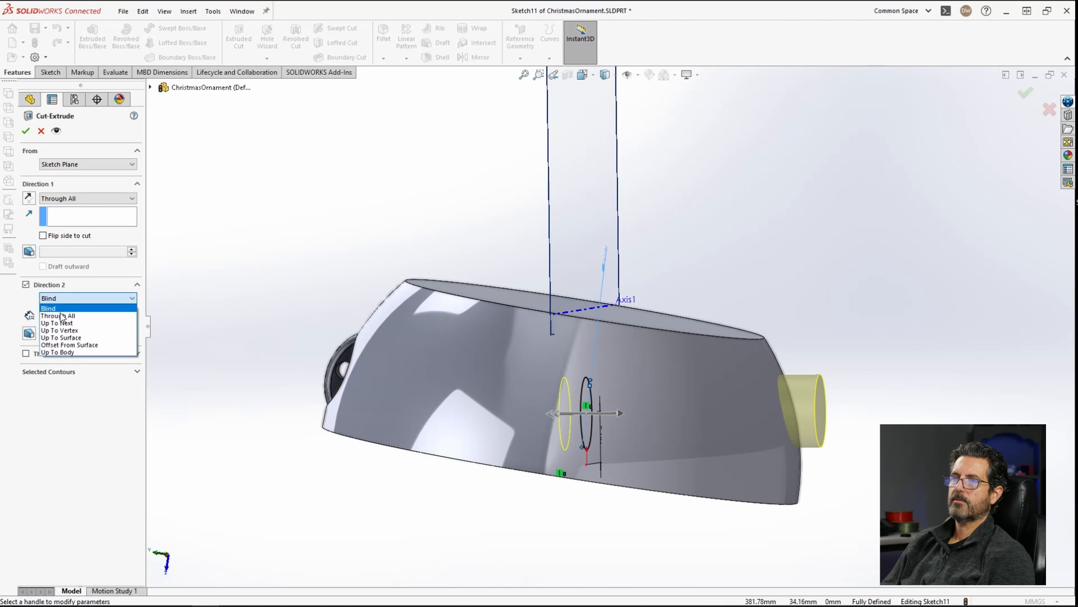
click(59, 315)
click(61, 299)
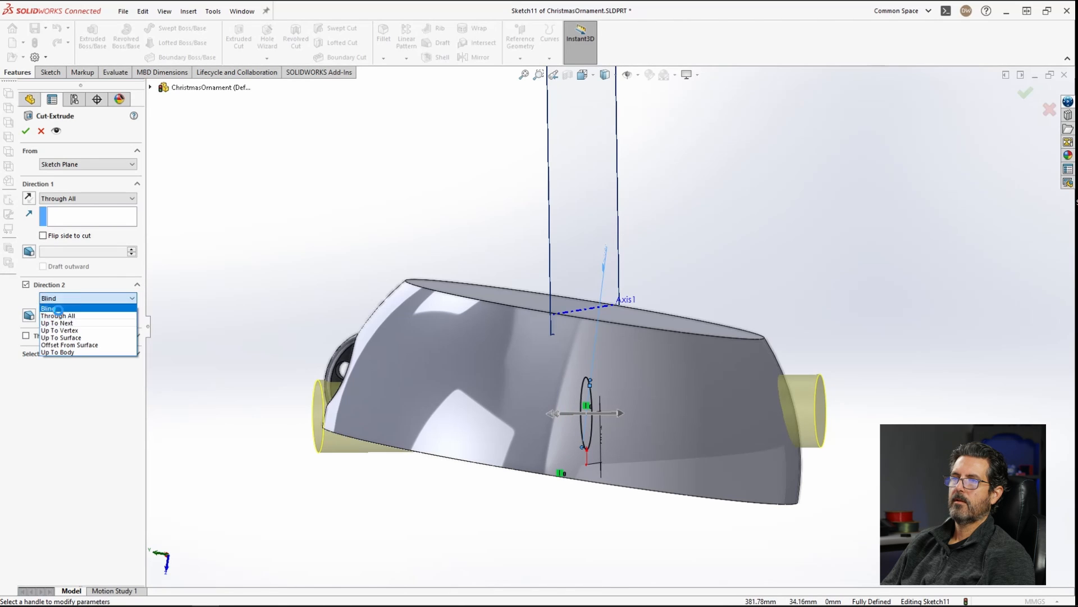
click(50, 308)
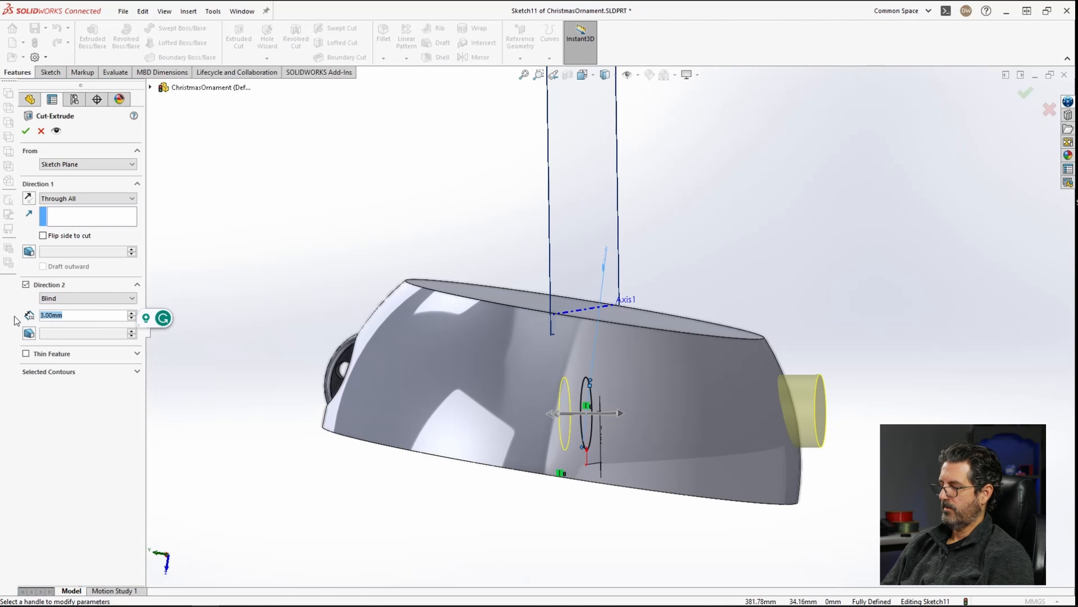
text(6)
key(Return)
middle_drag(695, 388, 635, 443)
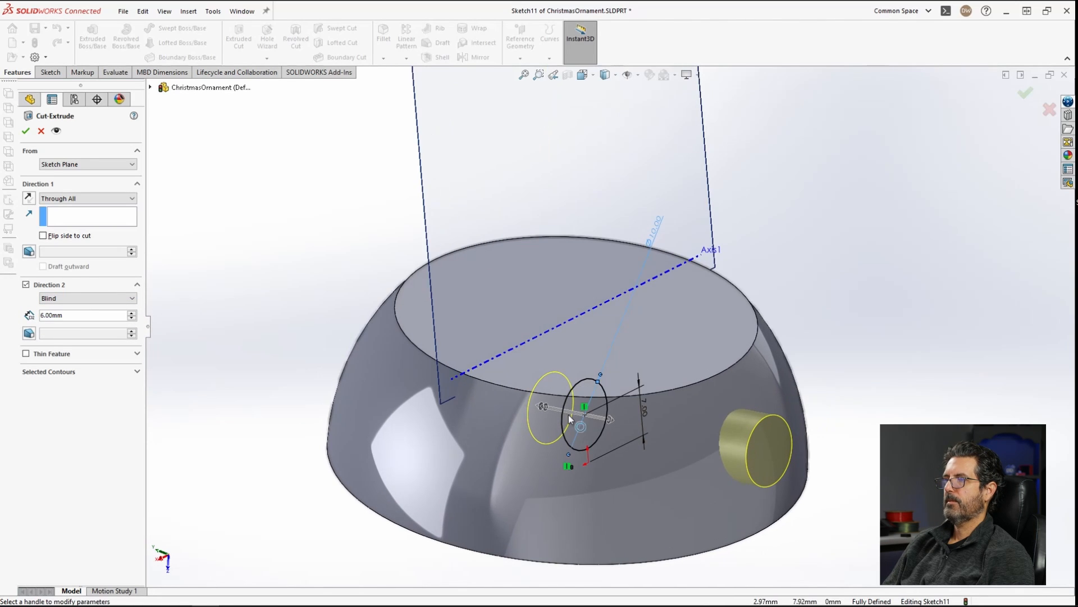
click(27, 133)
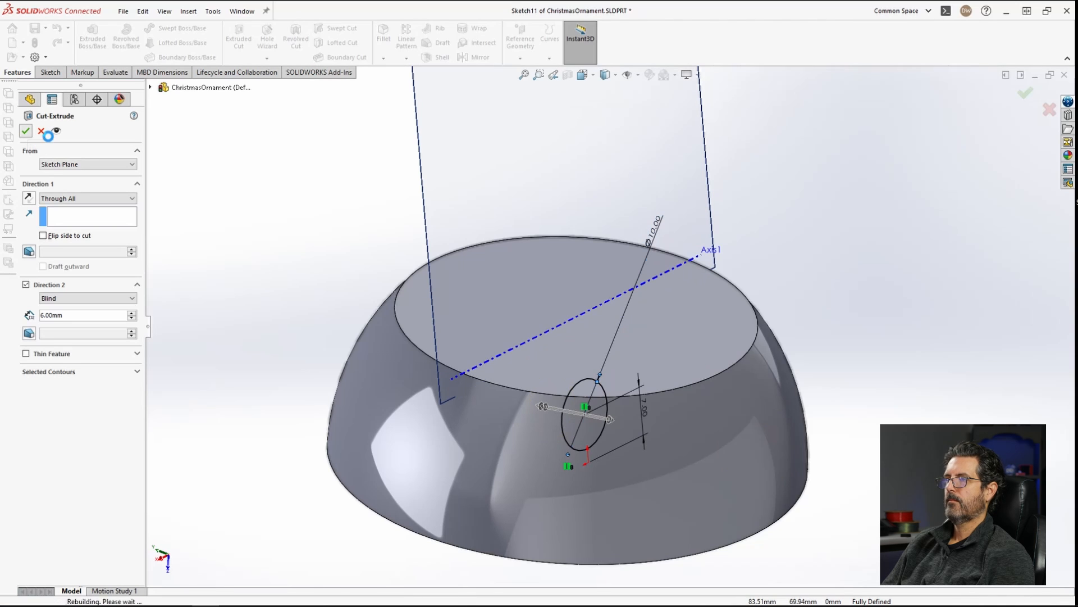
Step: Inspect the part's interior in a section view through the Right Plane
middle_drag(740, 312, 832, 387)
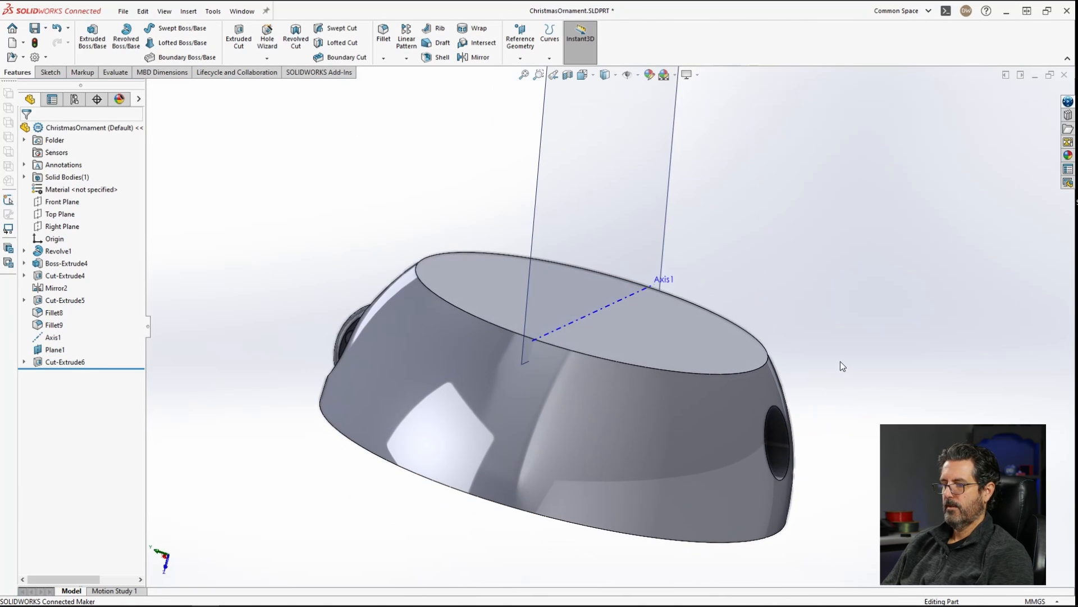
key(ctrl+7)
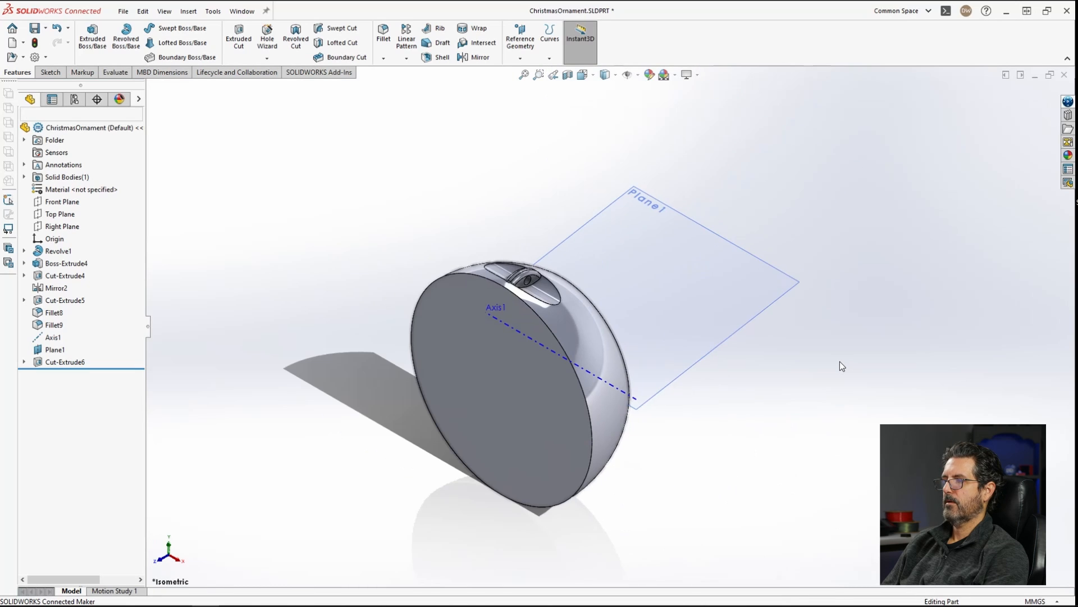
scroll(557, 373, down, 3)
middle_drag(554, 374, 567, 342)
click(568, 76)
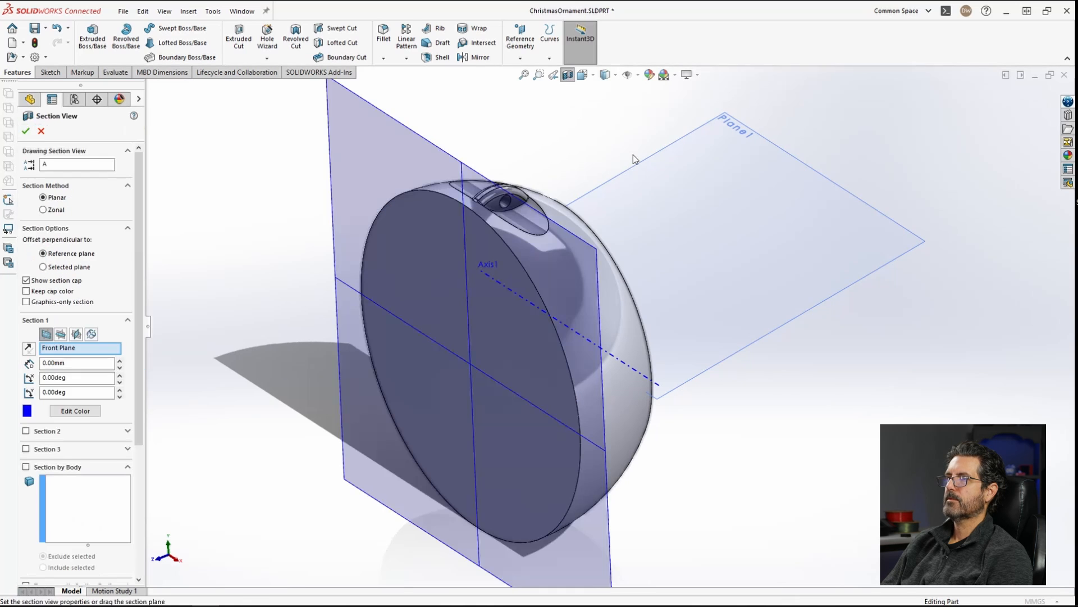
click(77, 334)
middle_drag(592, 409, 504, 362)
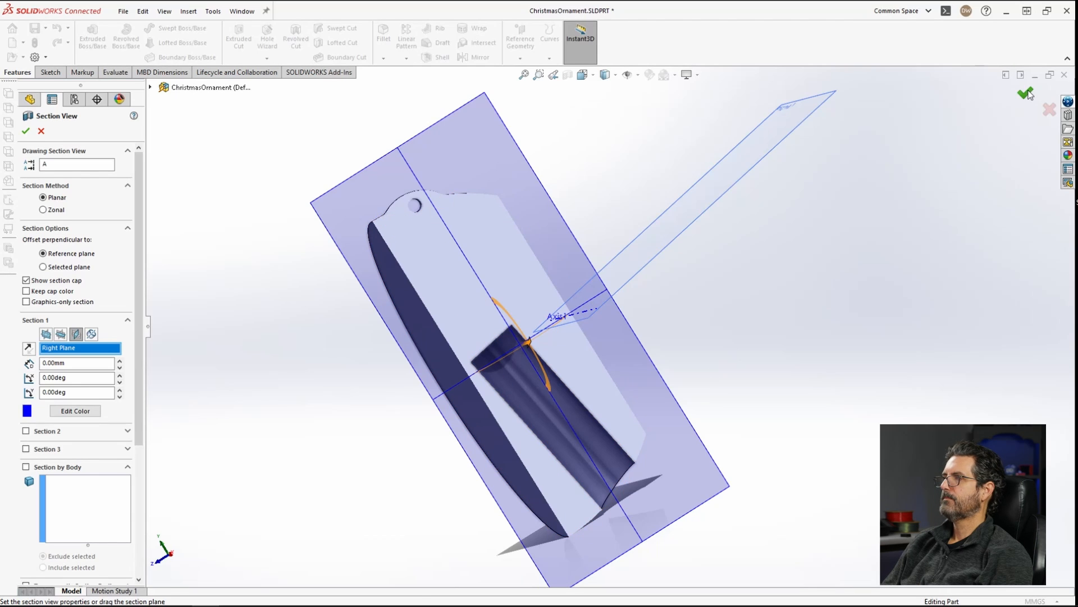
click(1026, 94)
click(568, 74)
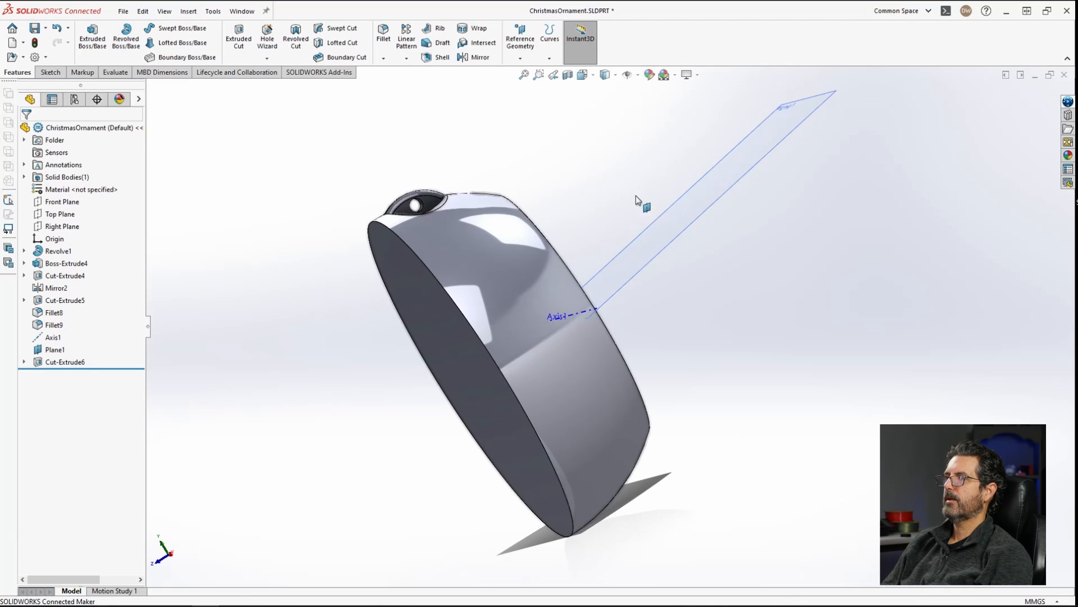
Step: Open a sketch on the ornament's flat back face and convert the face's outer edge into it
middle_drag(561, 310, 559, 402)
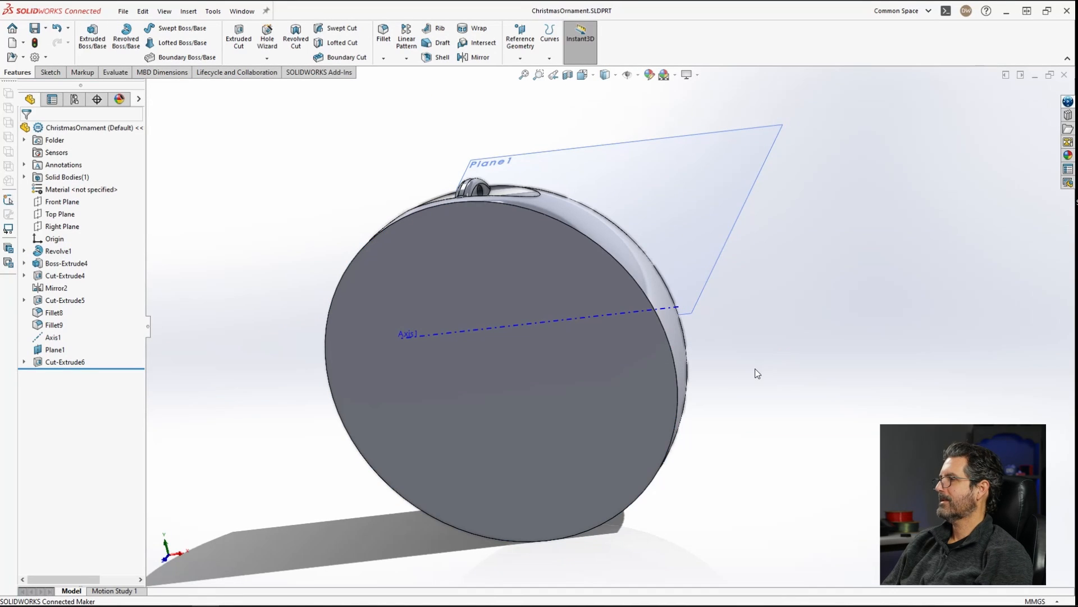
middle_drag(753, 371, 661, 320)
scroll(736, 412, up, 3)
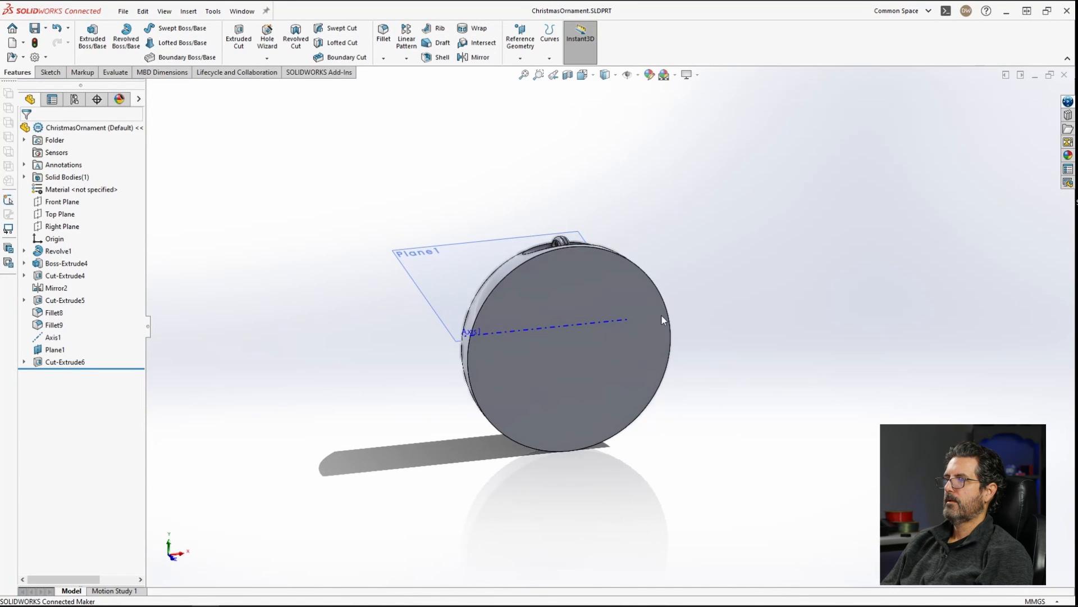
click(591, 281)
click(643, 249)
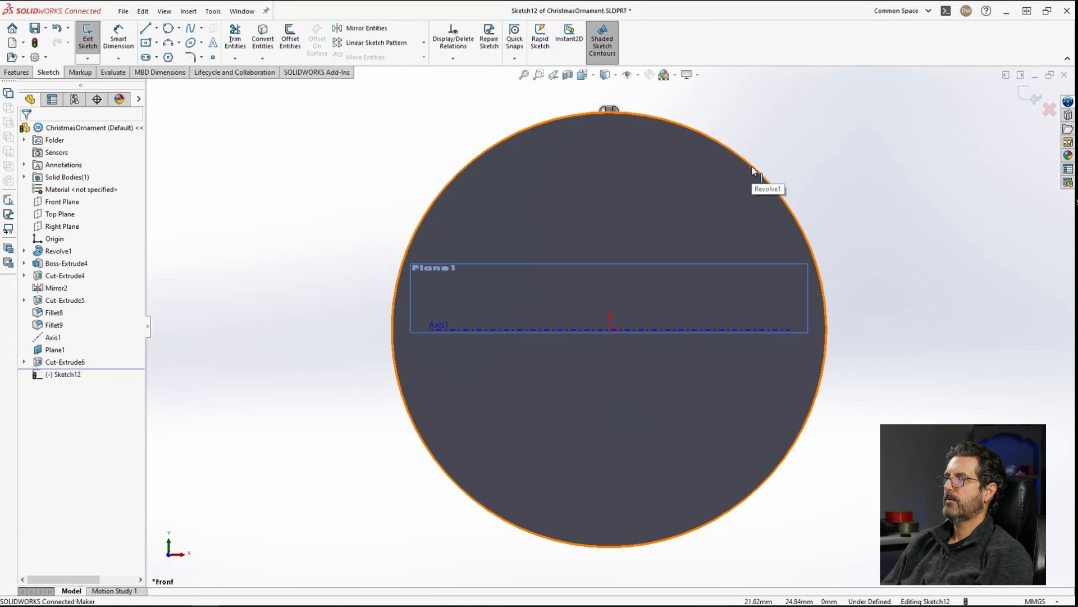
click(622, 147)
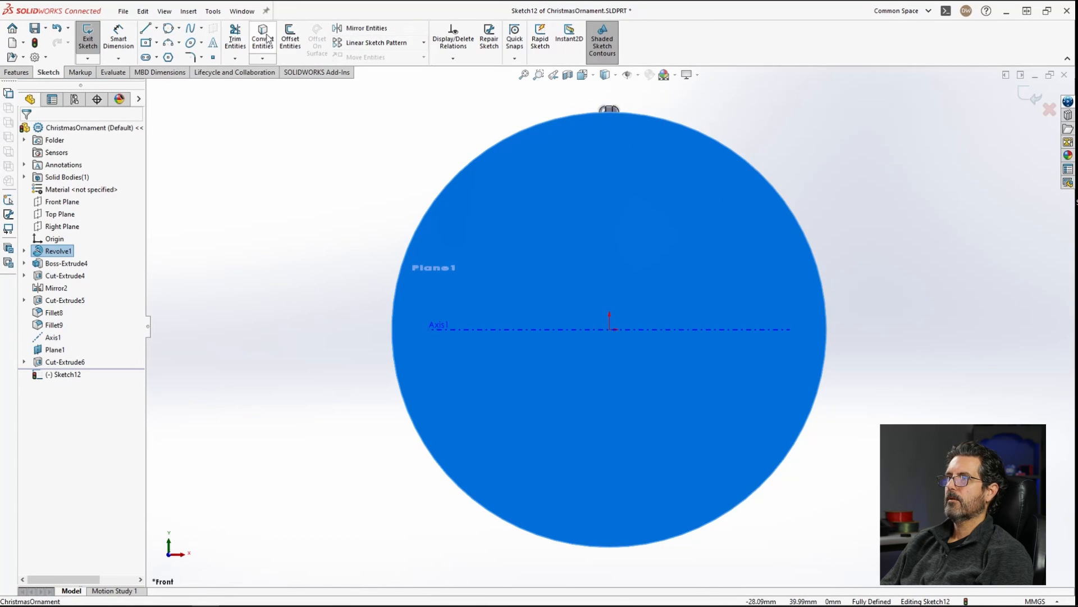
click(273, 38)
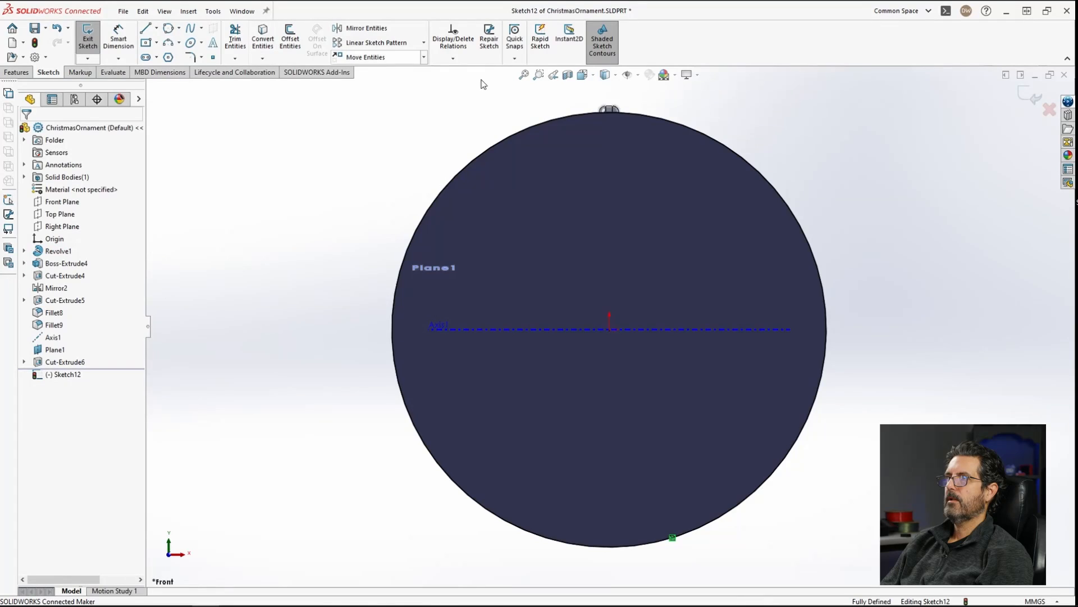
Step: Offset the converted circular edge inward by 2.5 mm
click(706, 135)
click(290, 38)
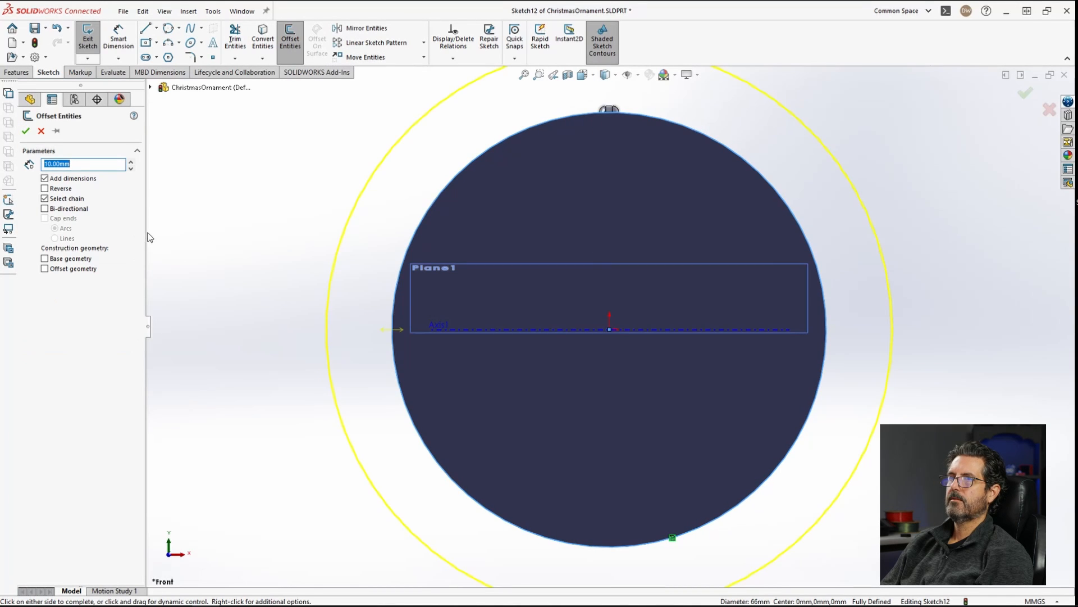
click(61, 190)
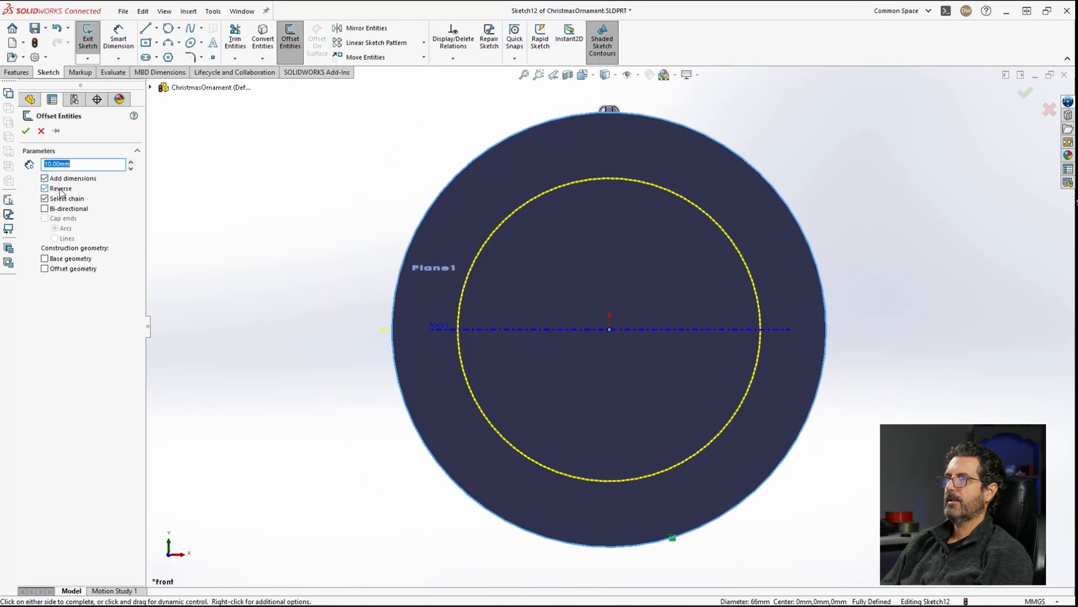
text(2)
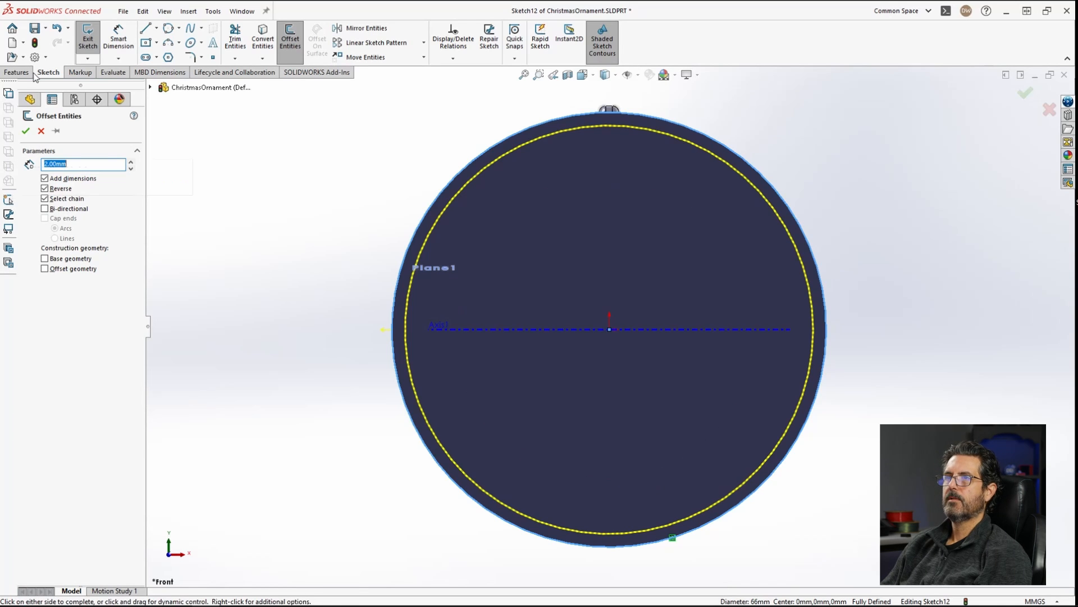
text(2.5)
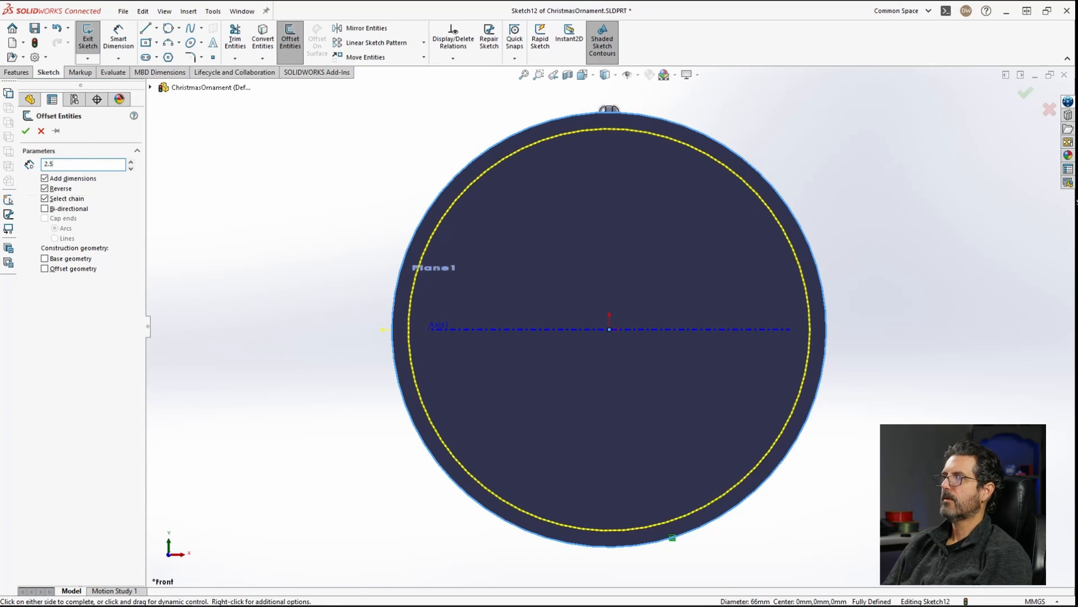
key(Return)
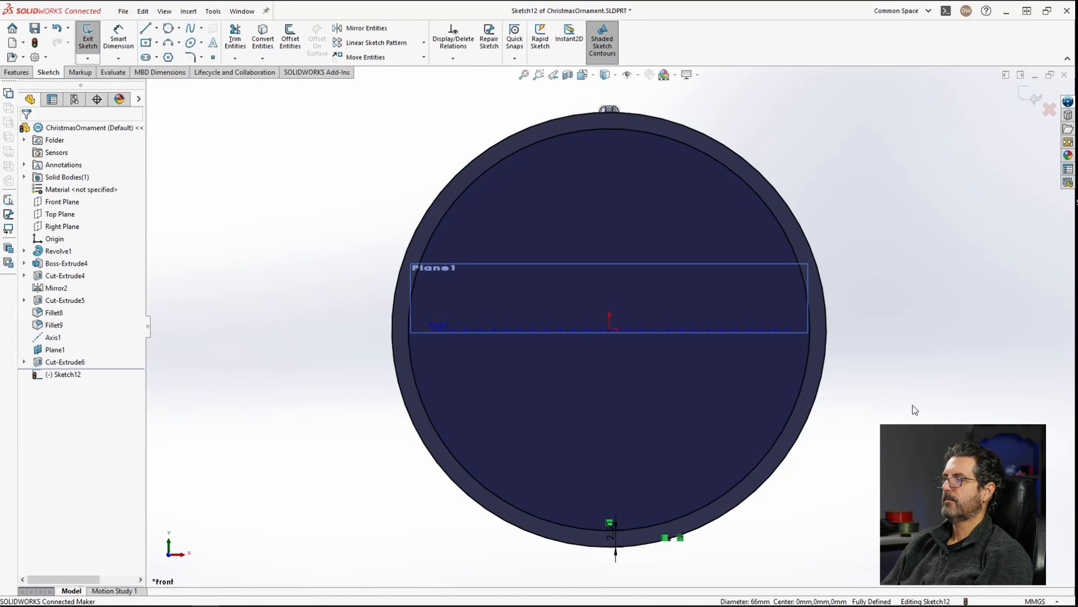
Step: Start a boss extrusion of the ring between the two circles with a Blind end condition
scroll(899, 382, up, 2)
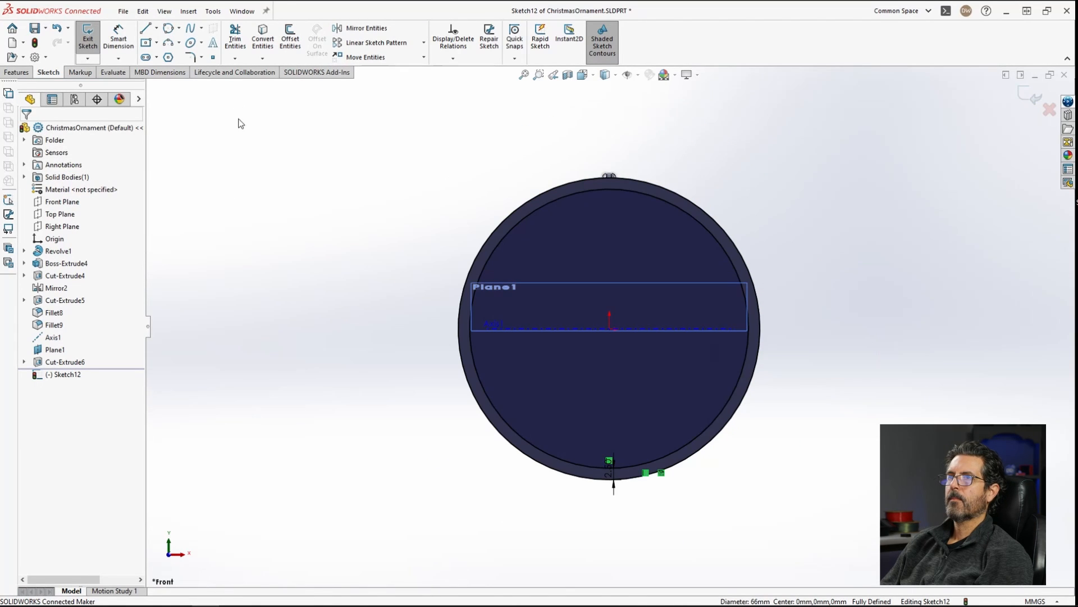
click(16, 73)
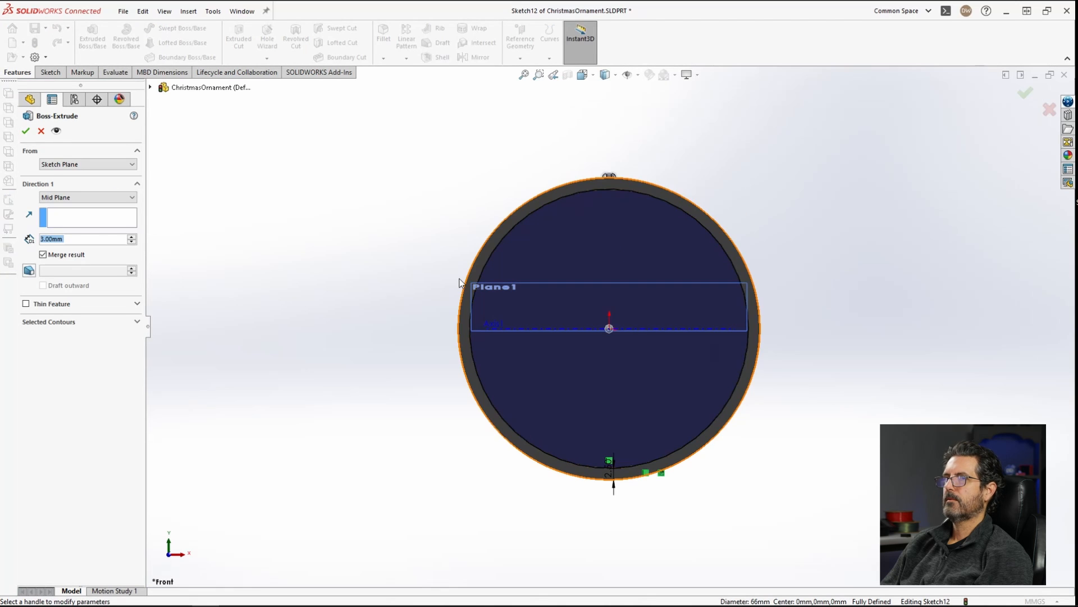
mouse_move(780, 210)
middle_down()
mouse_move(767, 211)
mouse_move(741, 270)
mouse_move(729, 327)
middle_up()
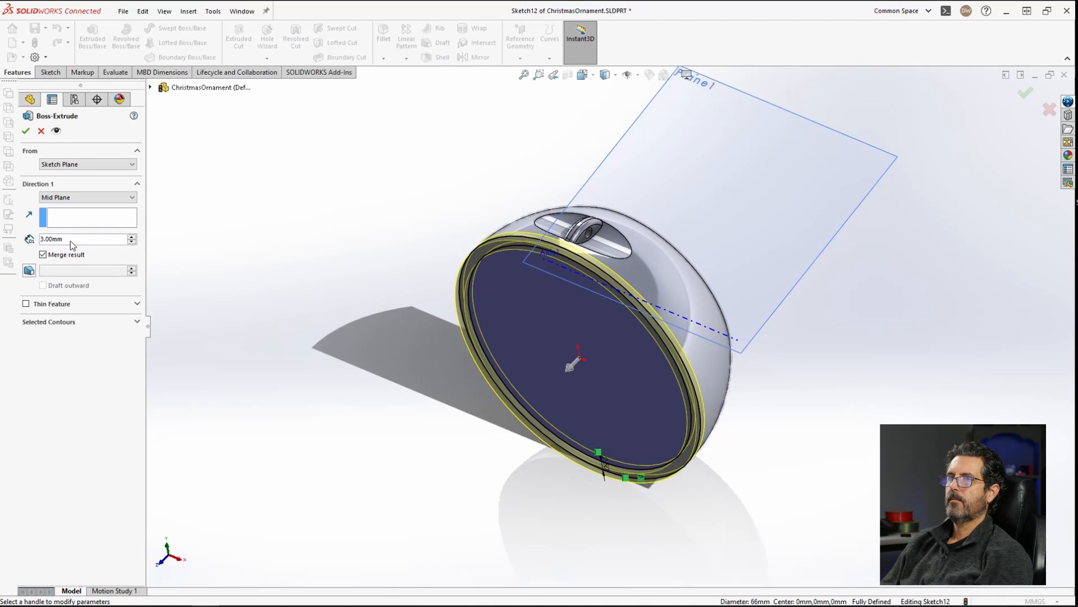
text(3)
middle_drag(601, 236, 800, 365)
click(89, 196)
click(77, 210)
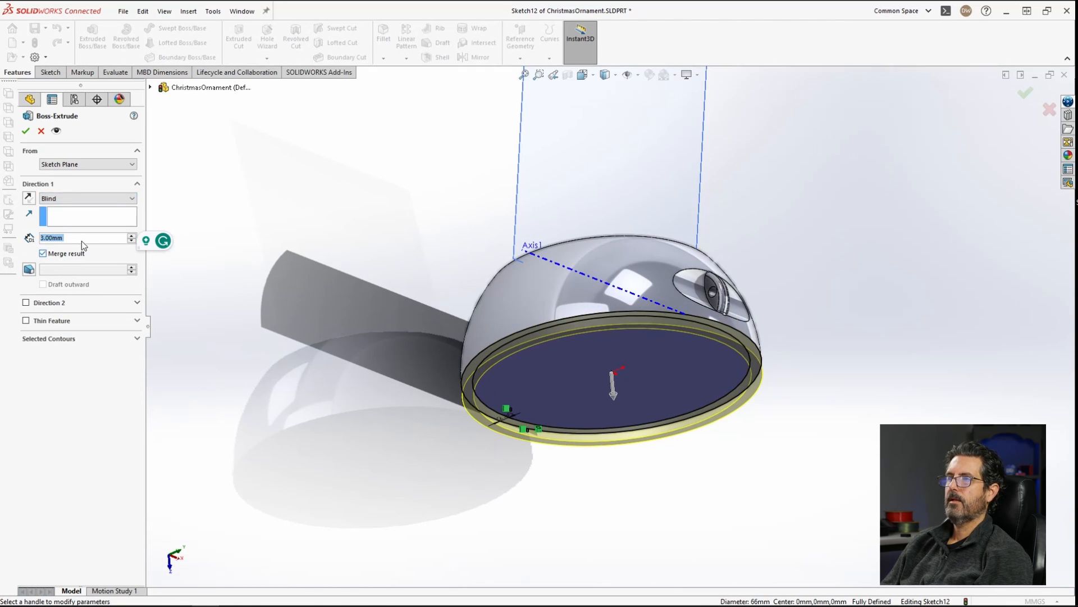
Step: Set the boss extrusion depth to 1.6 mm and confirm the feature
middle_drag(555, 257, 647, 270)
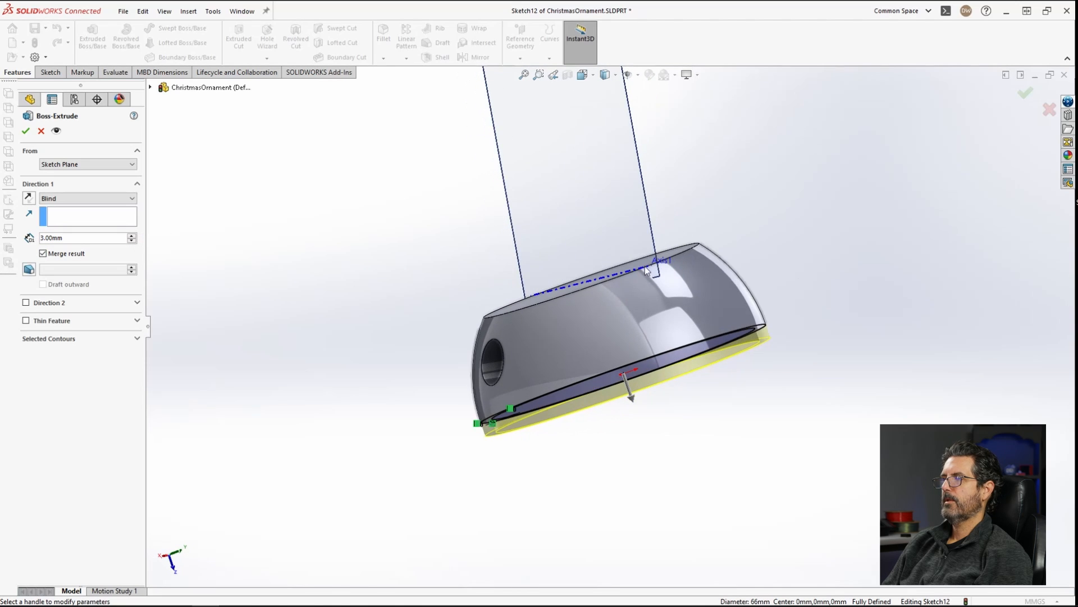
scroll(730, 366, up, 4)
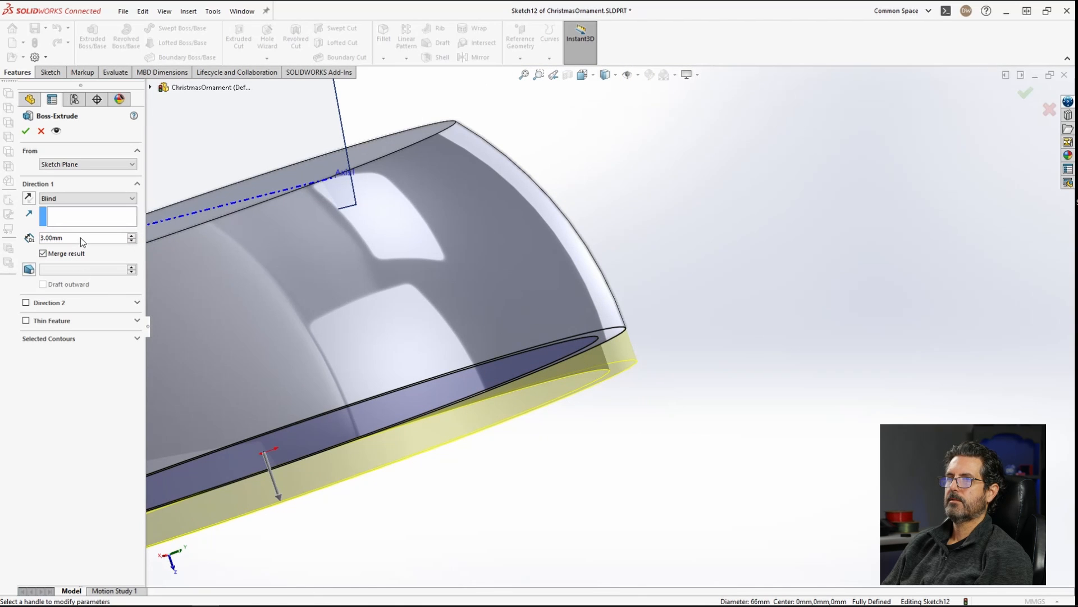
double_click(94, 237)
text(1.6)
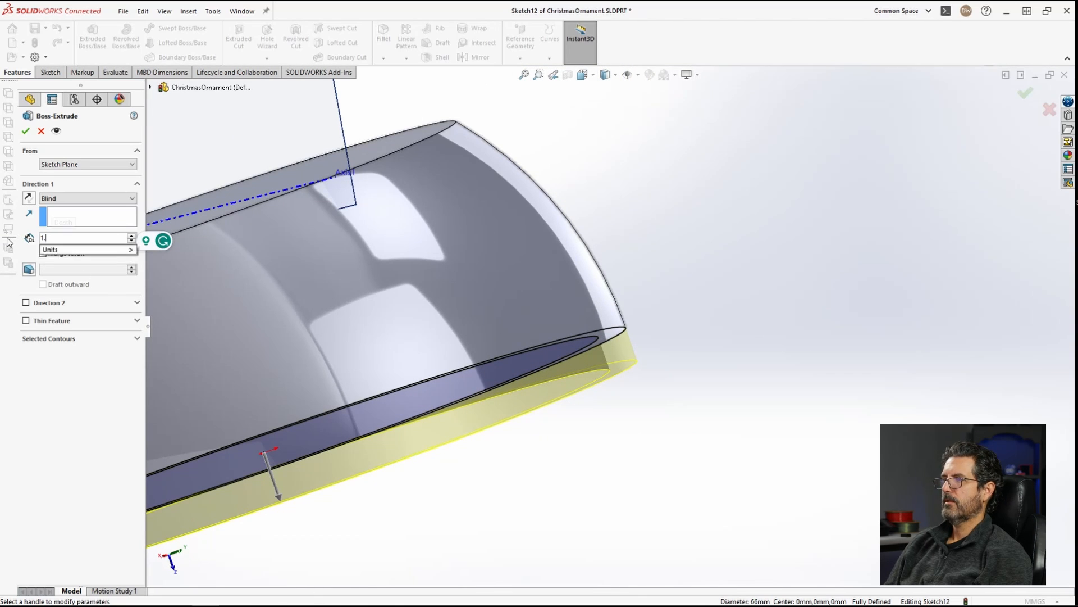
key(Tab)
click(26, 131)
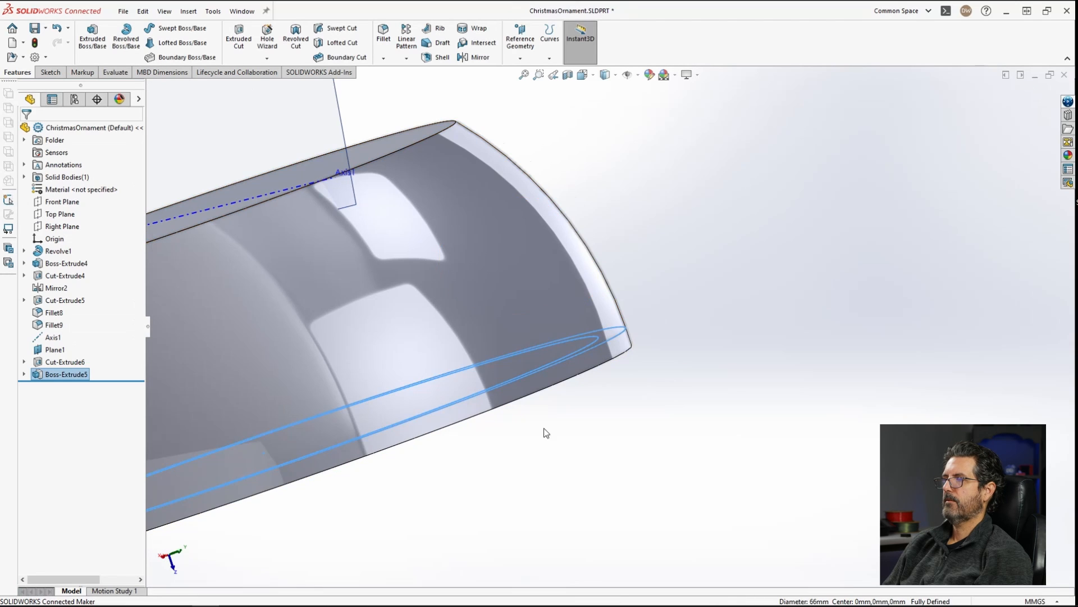
Step: Apply a red appearance to the rim boss extrusion and save the part
middle_drag(544, 433, 503, 381)
scroll(503, 380, down, 3)
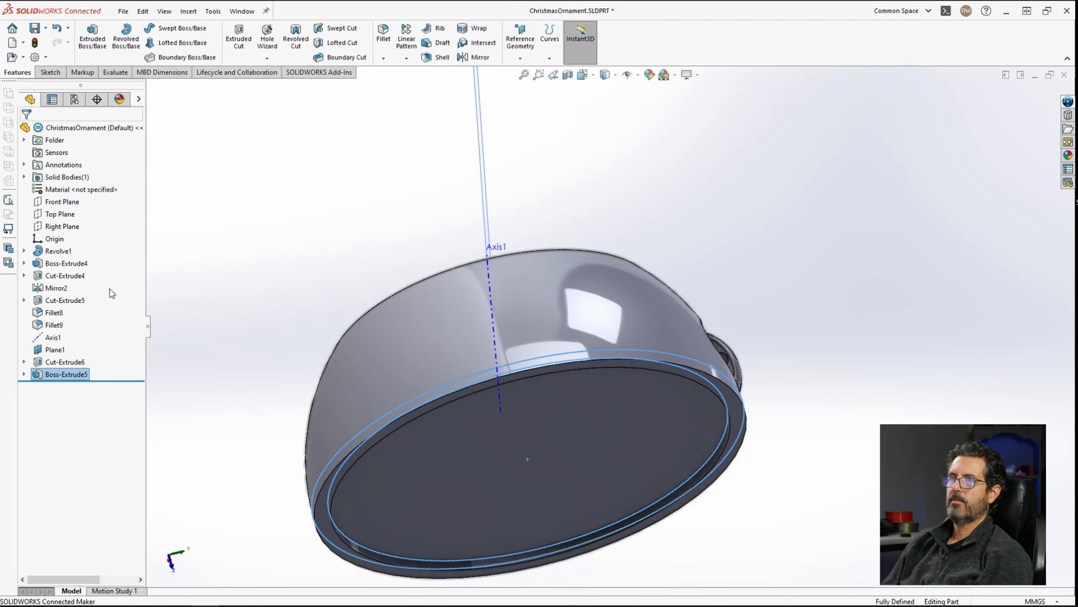
right_click(65, 375)
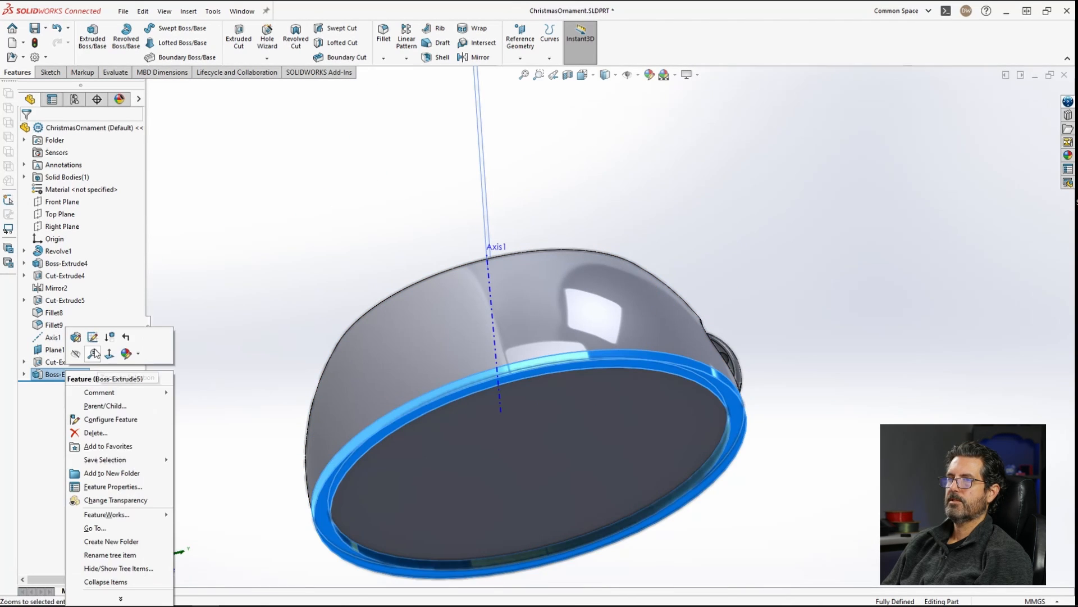
click(128, 356)
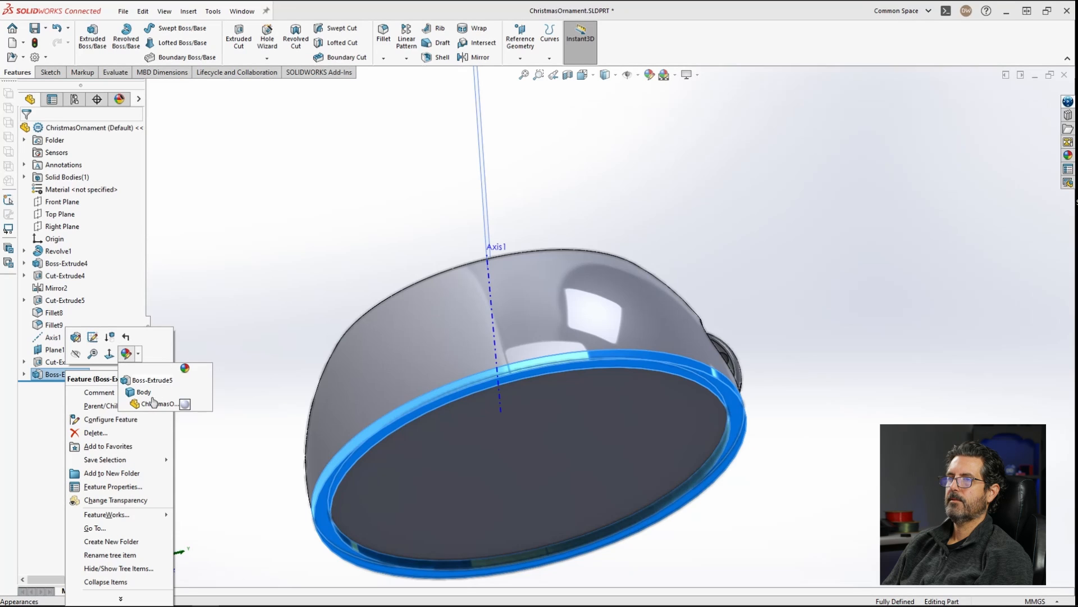
click(147, 380)
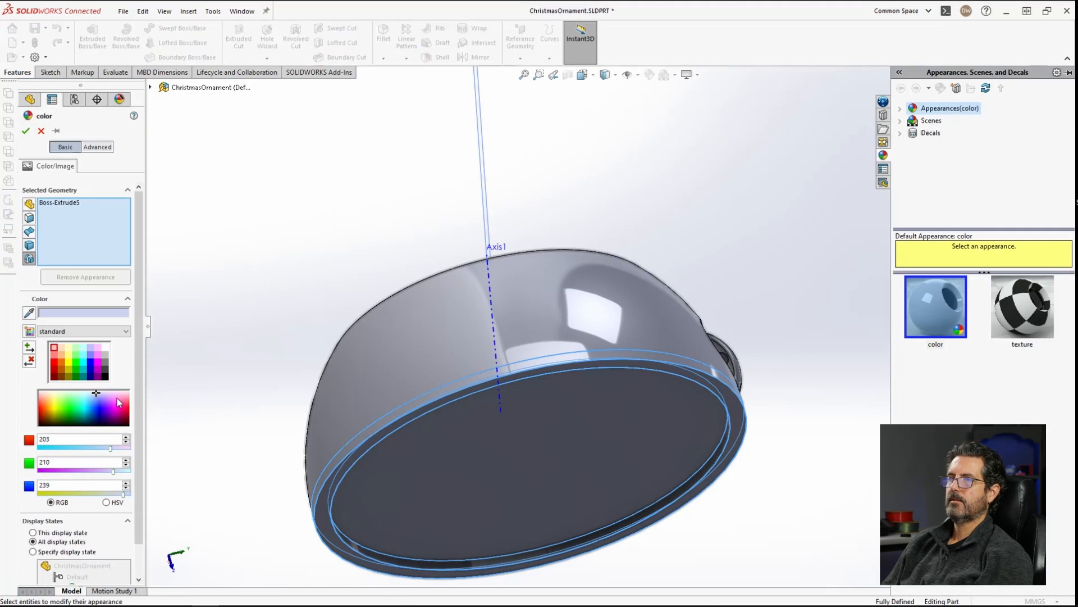
click(56, 365)
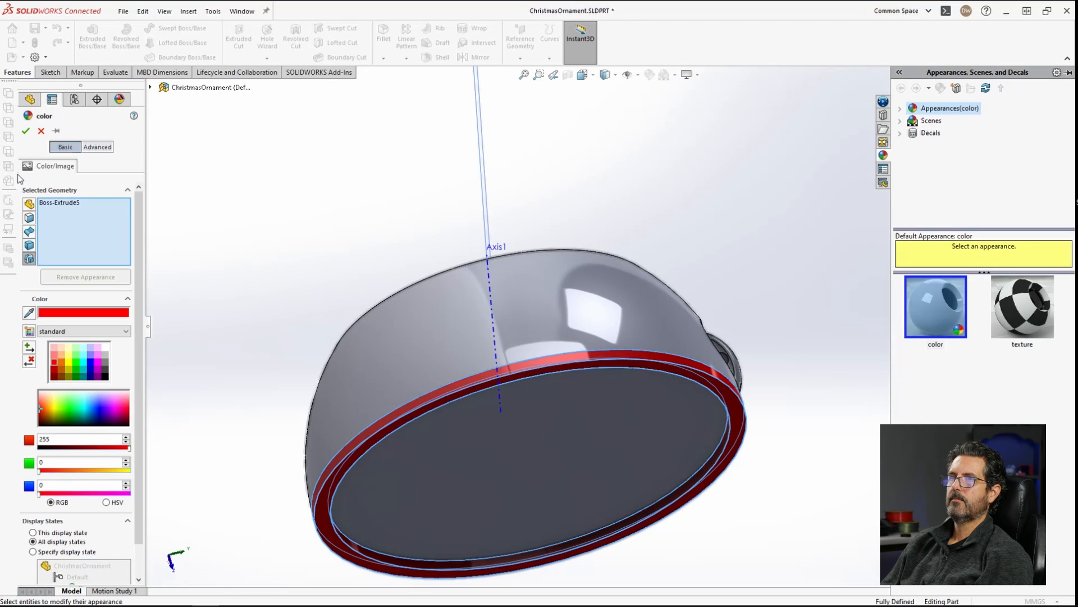
click(25, 131)
middle_drag(770, 409, 664, 438)
key(ctrl+s)
Step: Import the Manger.dxf file as a 2D sketch onto the ornament's flat back face
mouse_move(739, 399)
middle_down()
mouse_move(727, 363)
mouse_move(721, 393)
middle_up()
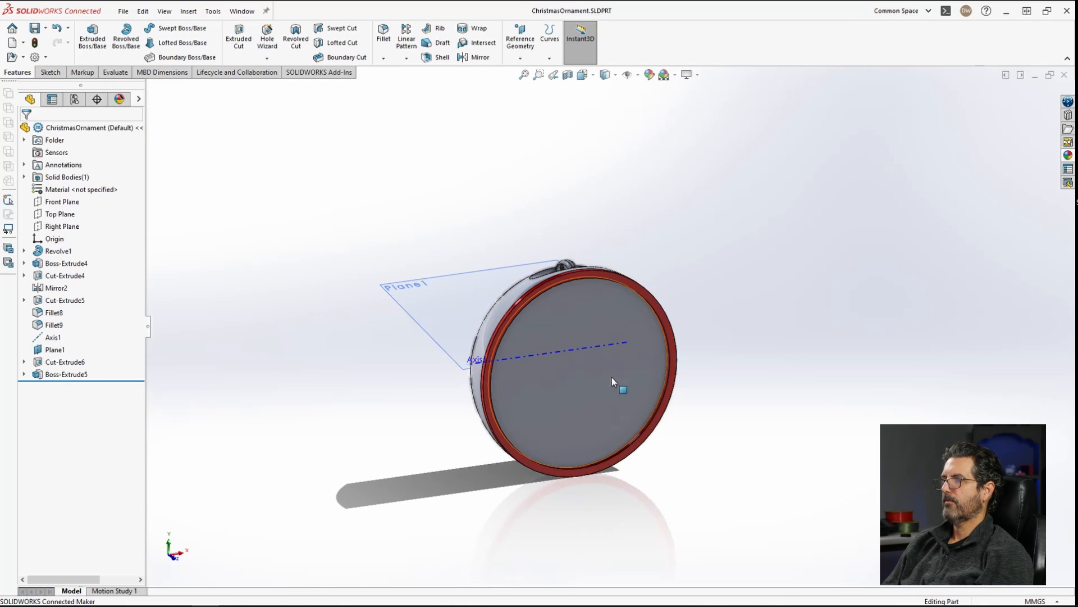
middle_drag(804, 348, 769, 332)
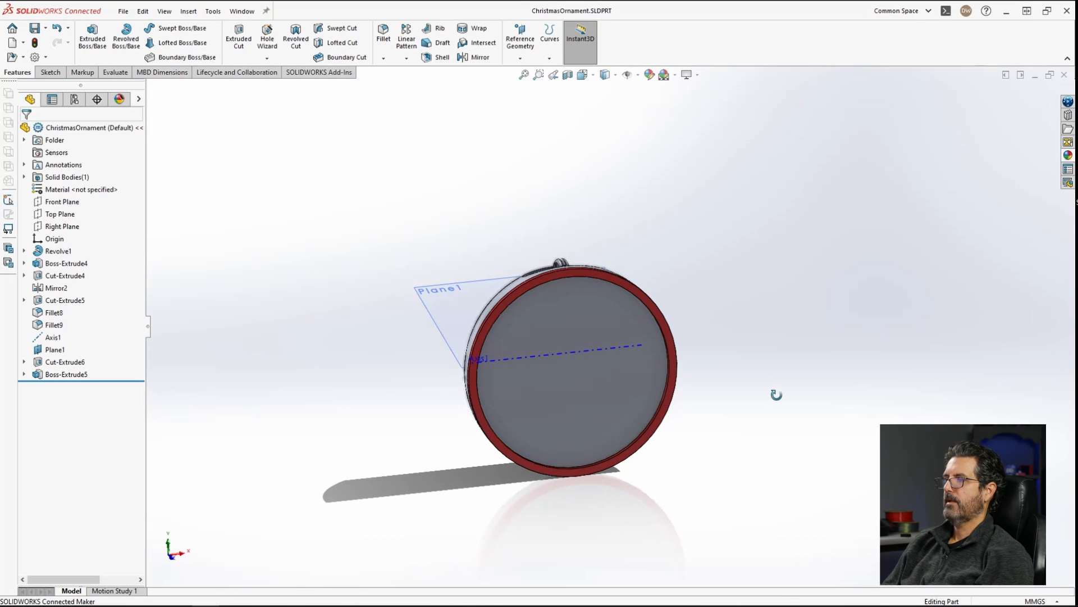
middle_drag(775, 392, 768, 402)
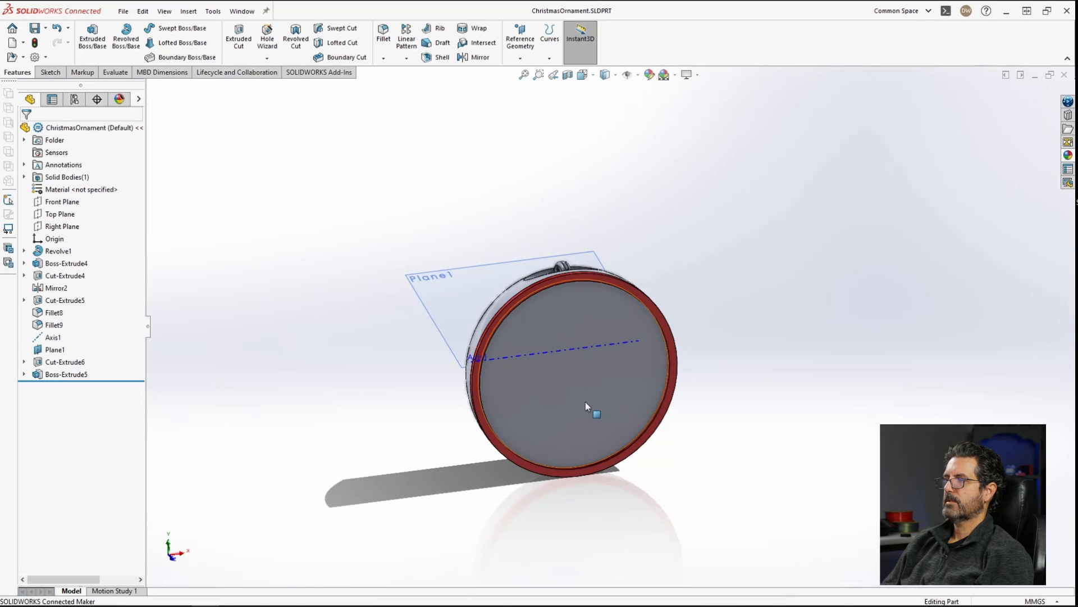
click(588, 441)
click(196, 14)
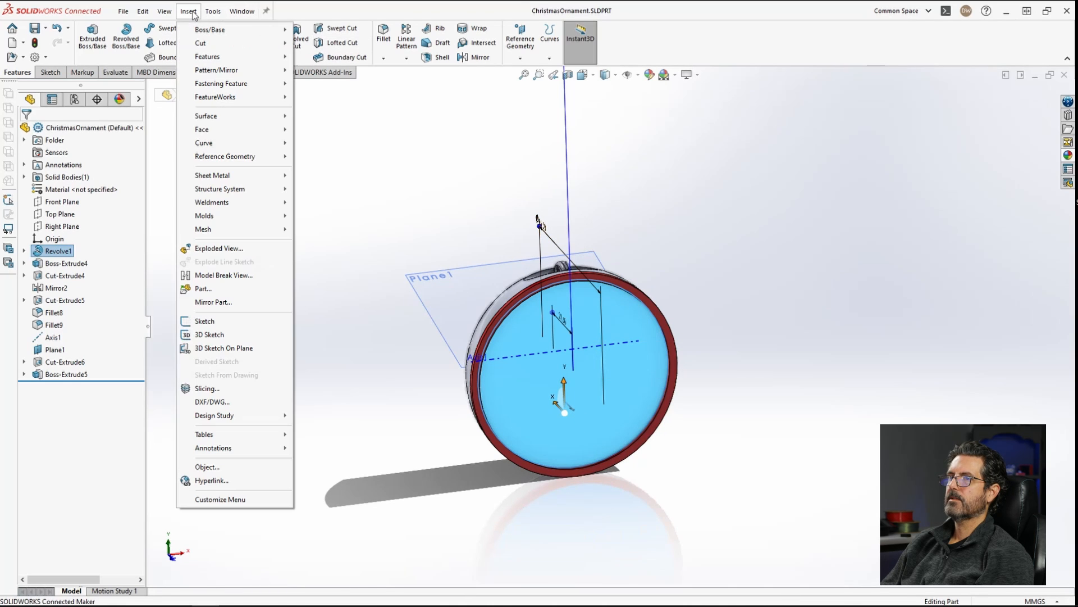
click(220, 401)
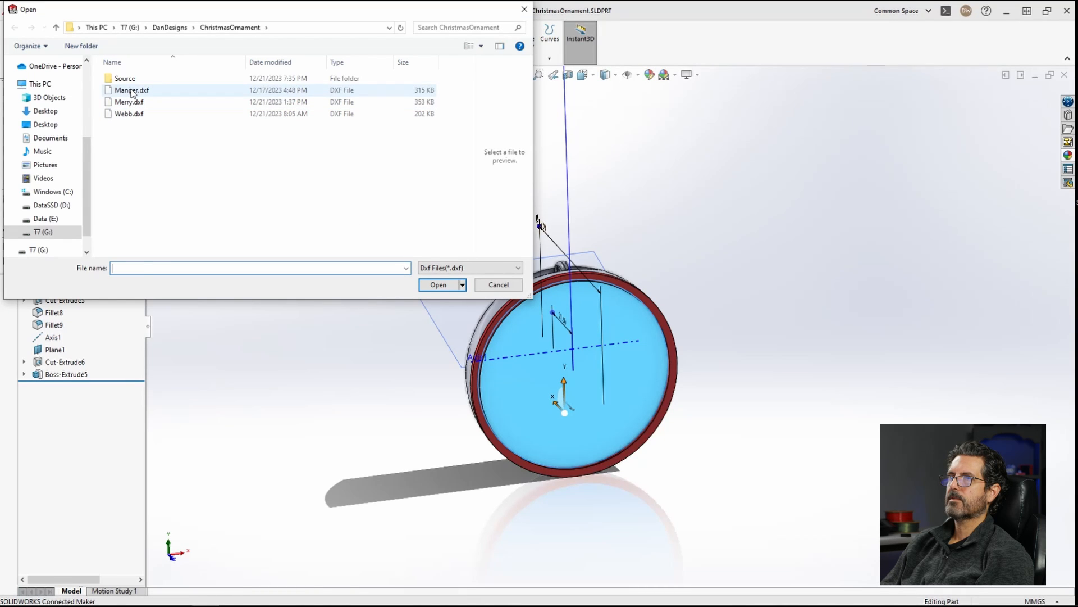
click(132, 91)
click(440, 285)
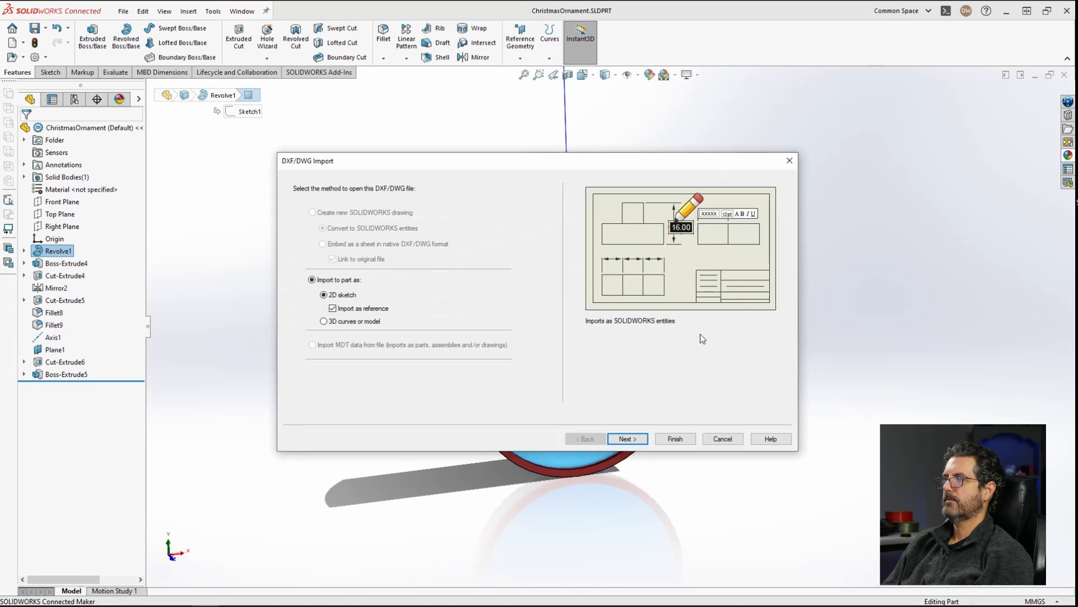
click(675, 439)
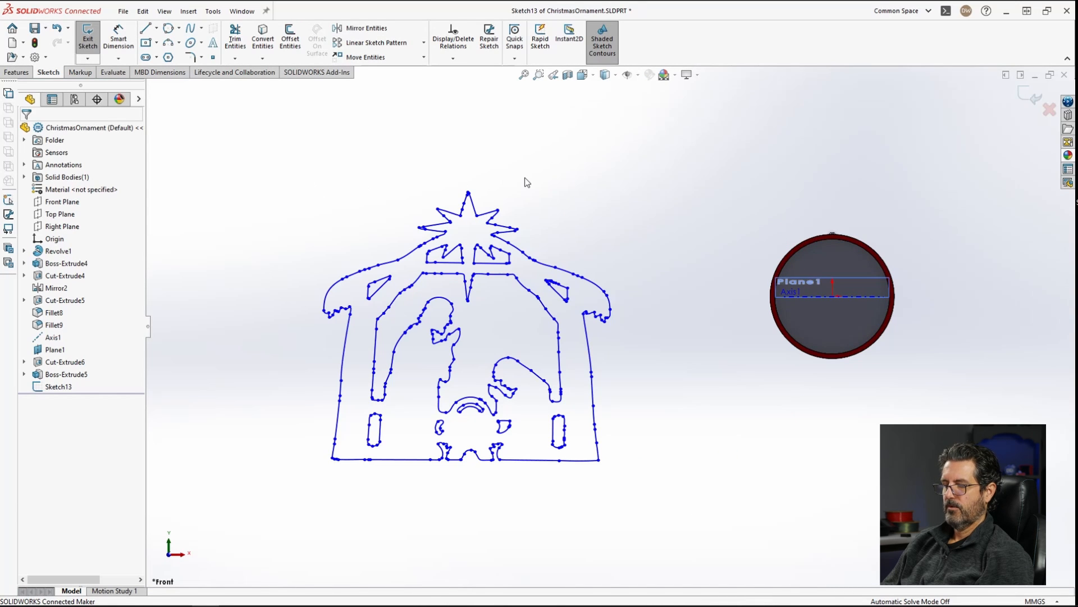
Step: Move all imported sketch entities so the design sits over the center of the ornament
key(ctrl+a)
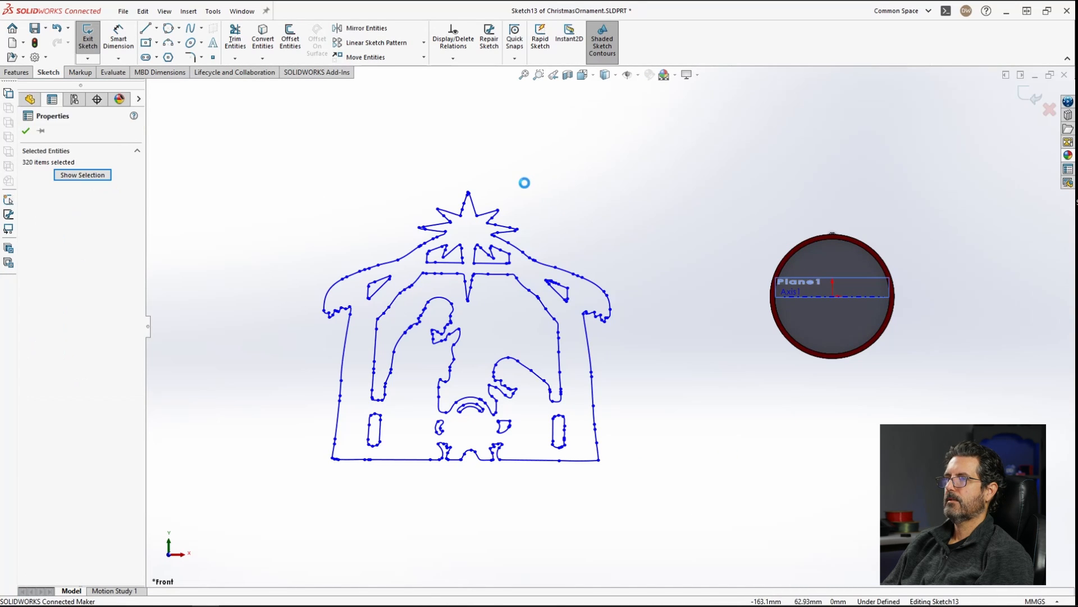
click(368, 57)
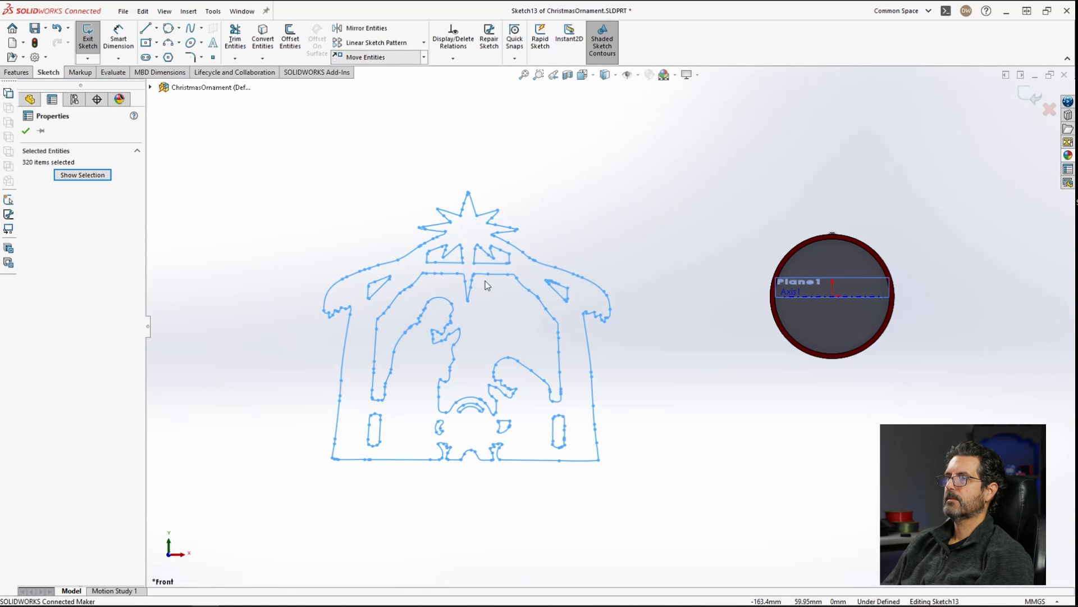
click(467, 352)
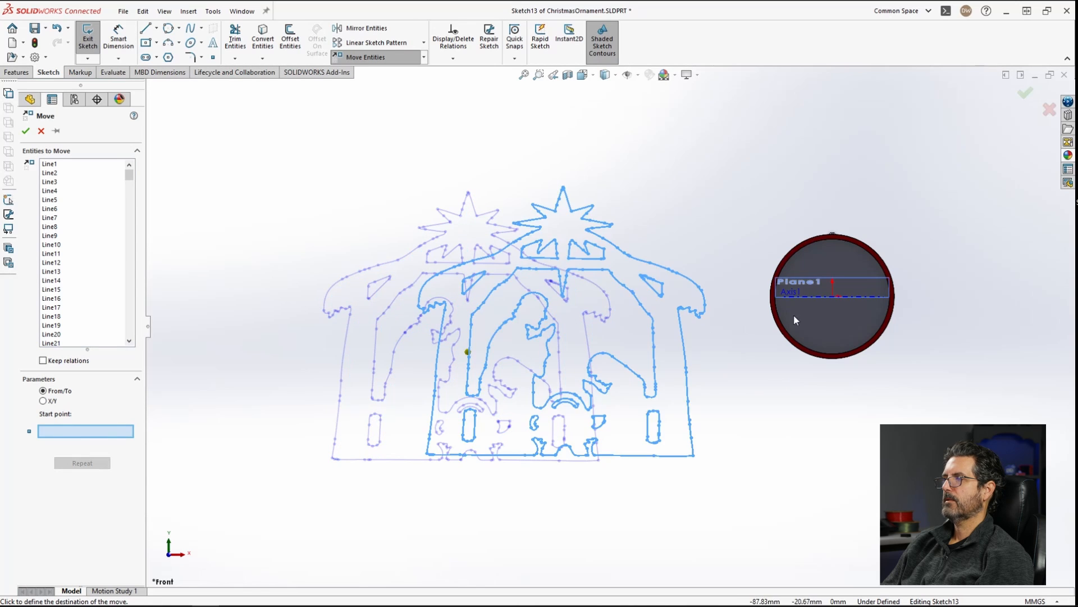
click(832, 297)
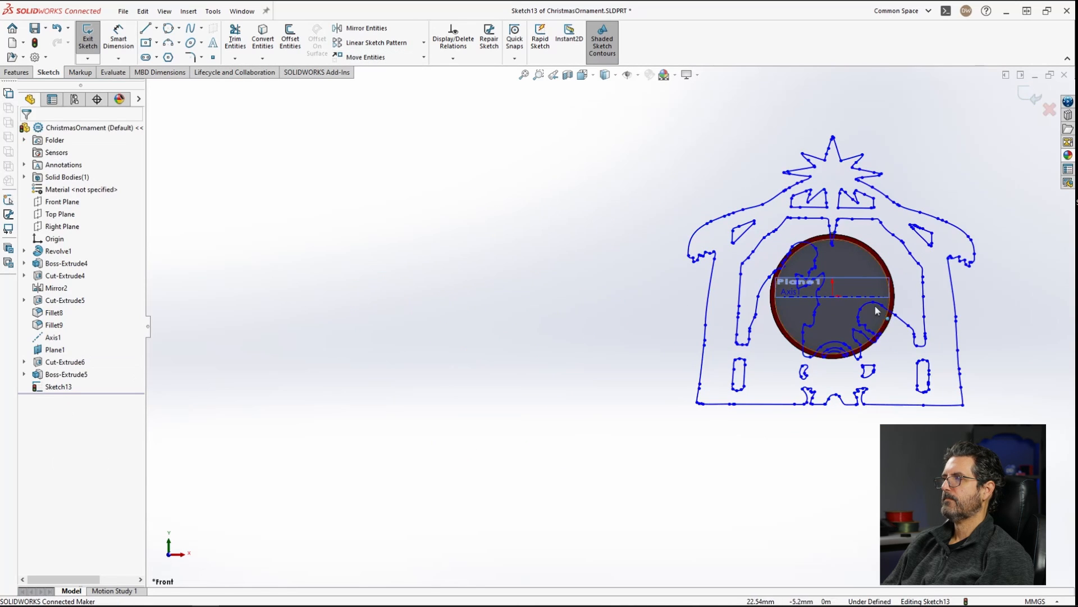
Step: Scale all imported sketch entities by a factor of 0.28 about the ornament's center point
key(f)
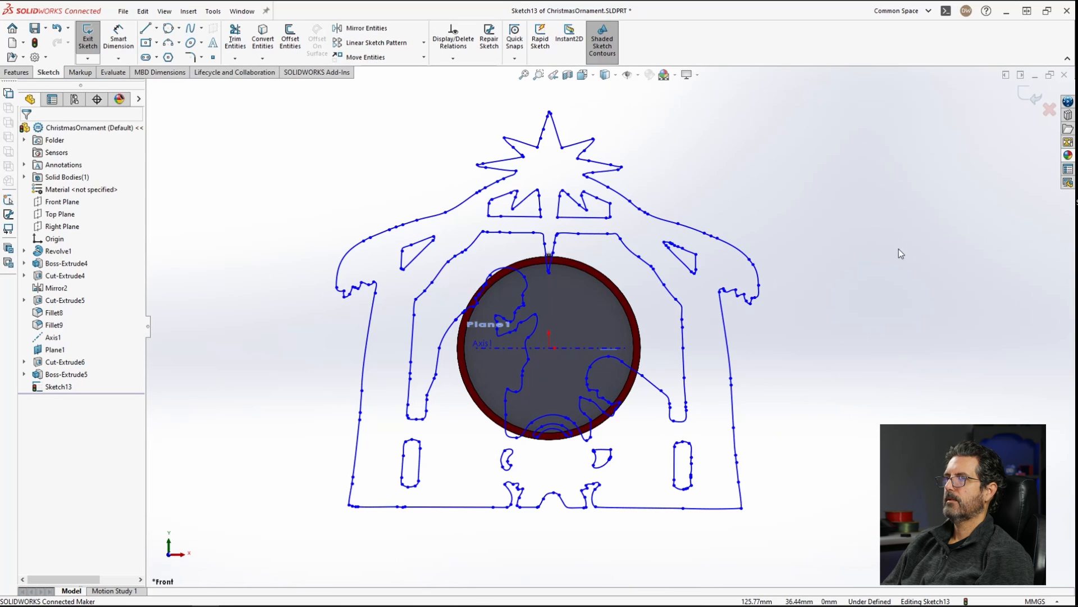
key(ctrl+a)
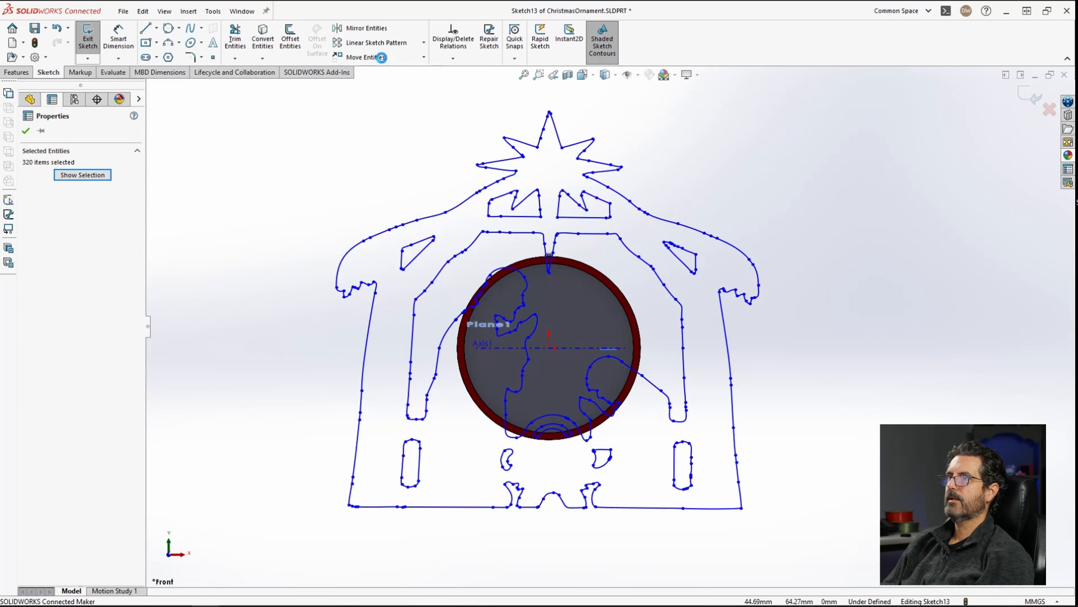
click(423, 58)
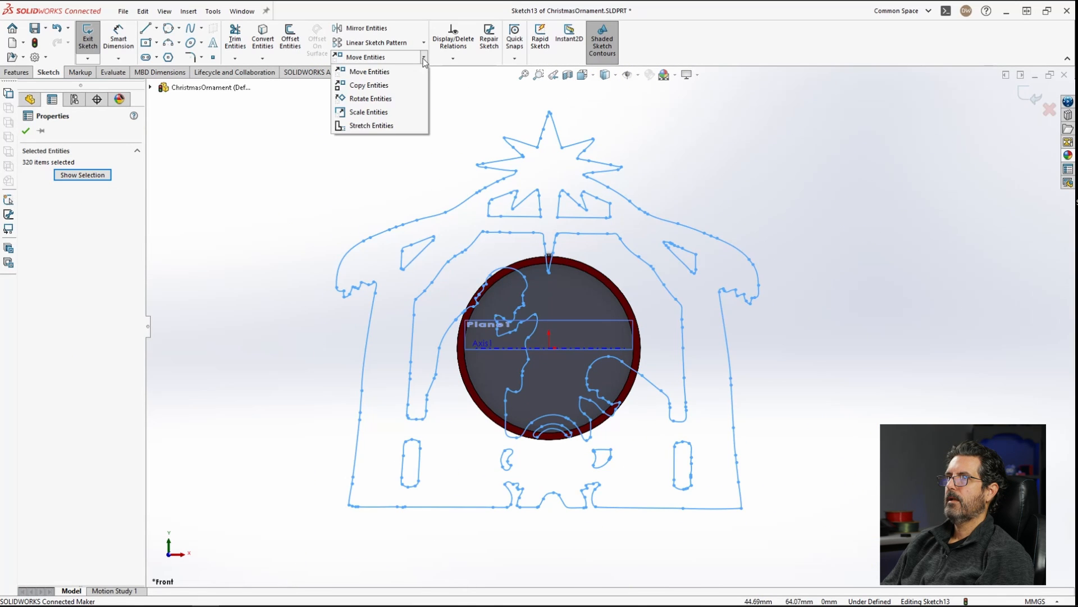
click(371, 113)
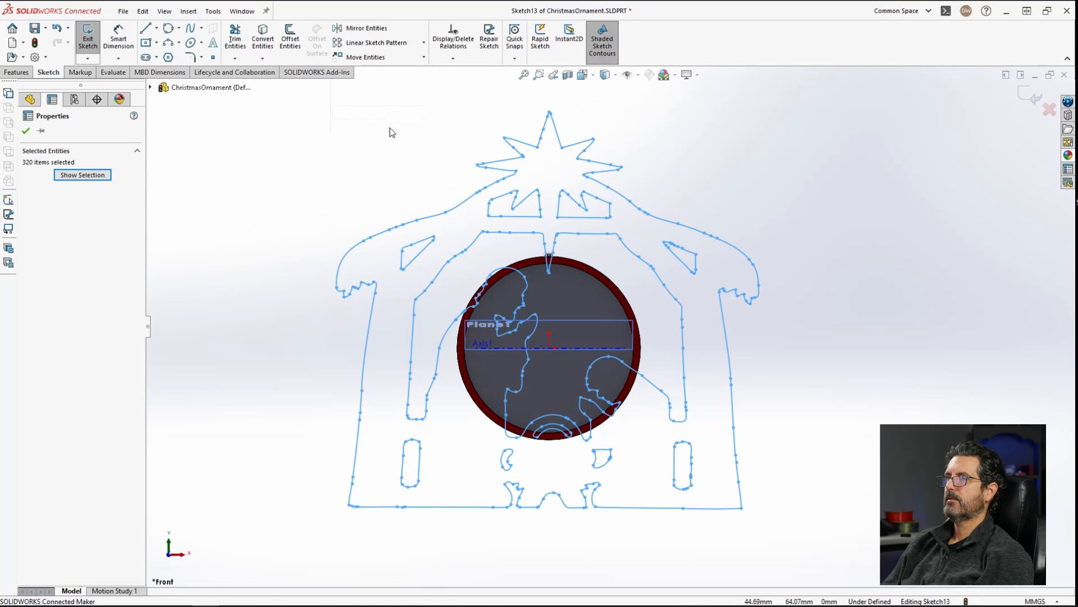
click(550, 348)
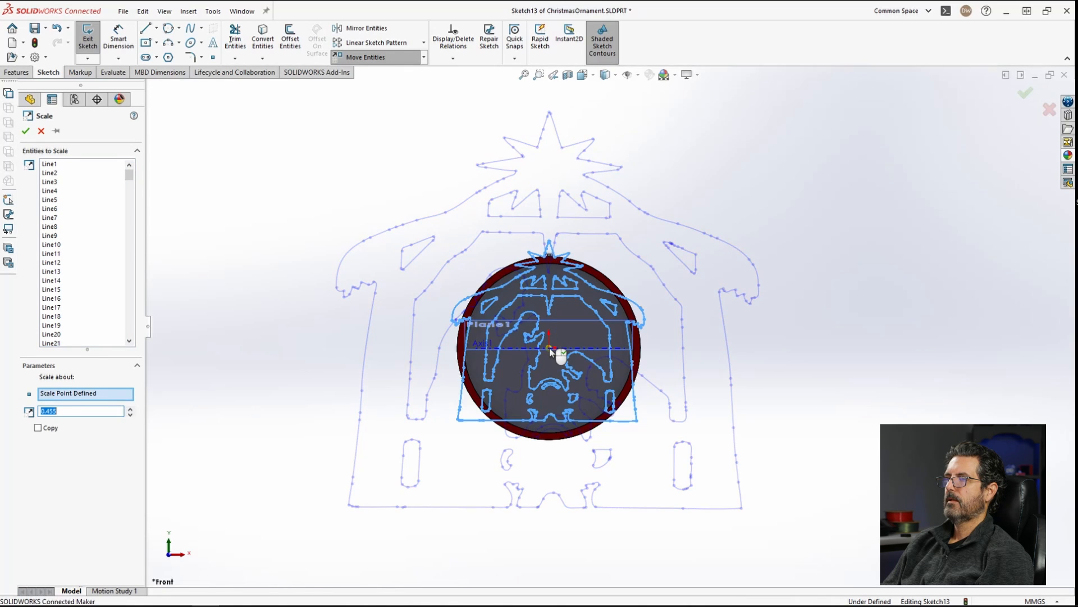
scroll(549, 348, down, 5)
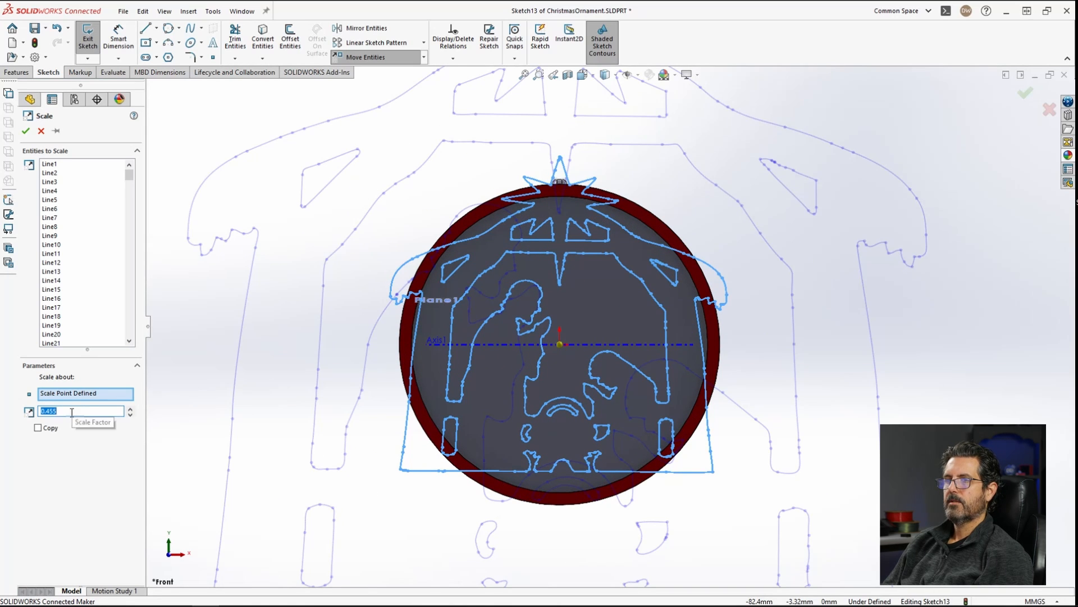
text(.3)
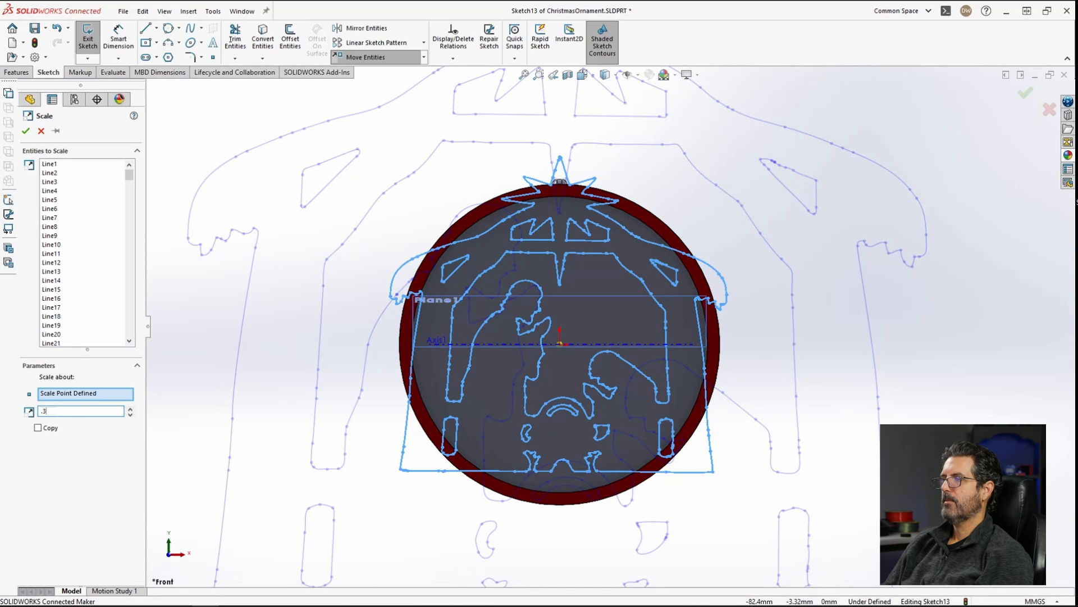
key(Return)
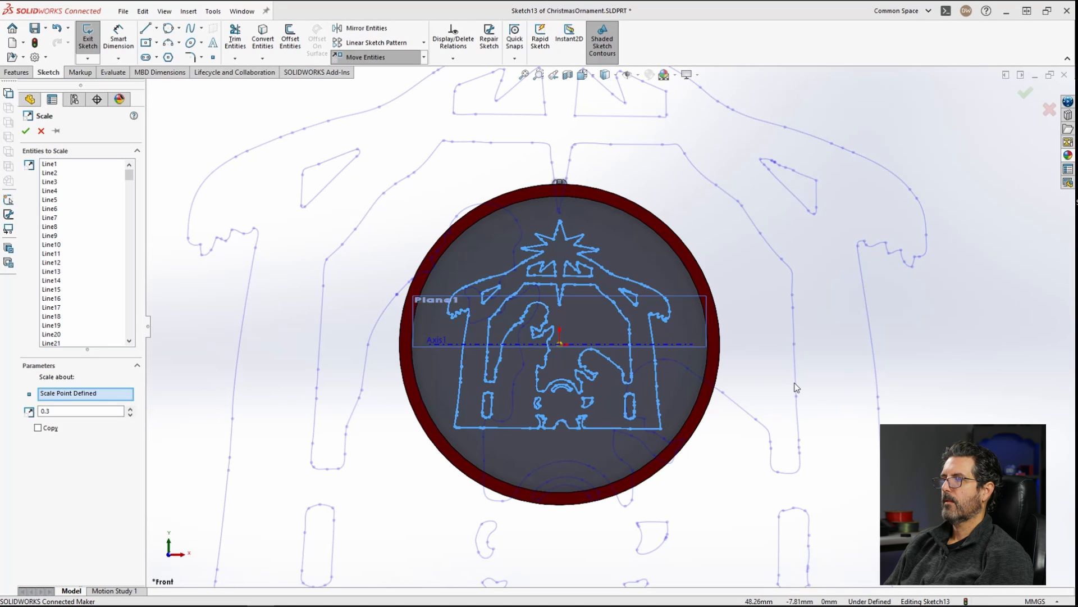
double_click(73, 410)
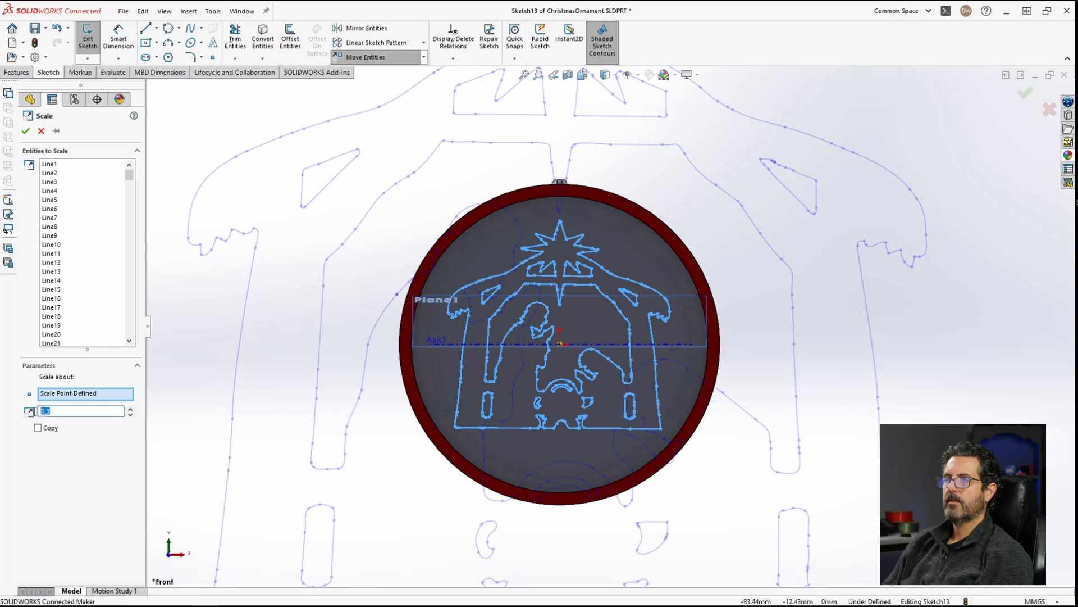
text(2)
key(BackSpace)
text(.29)
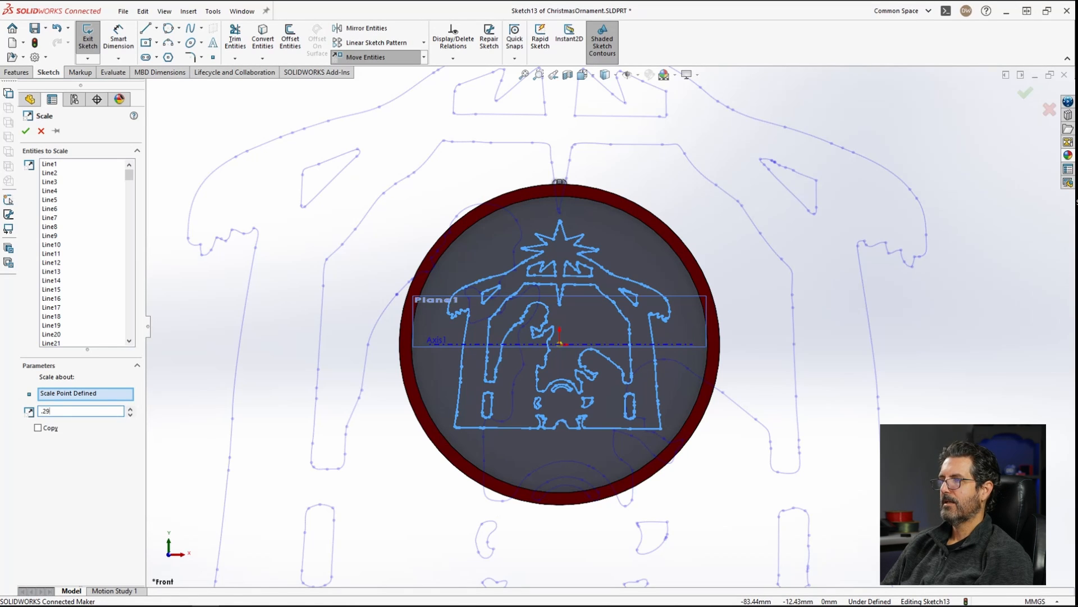
key(Tab)
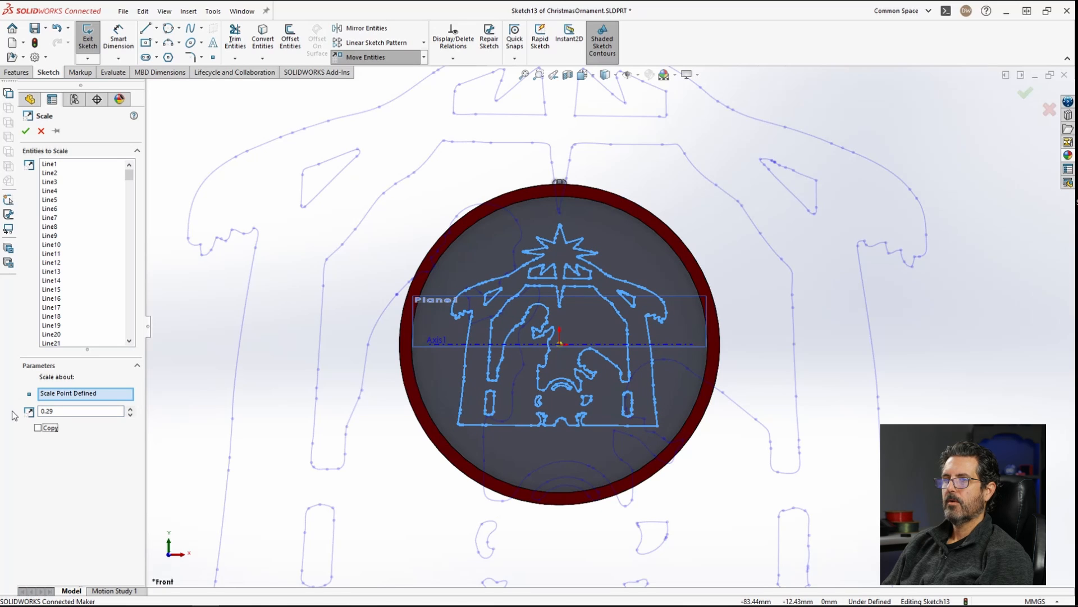
click(71, 411)
text(8)
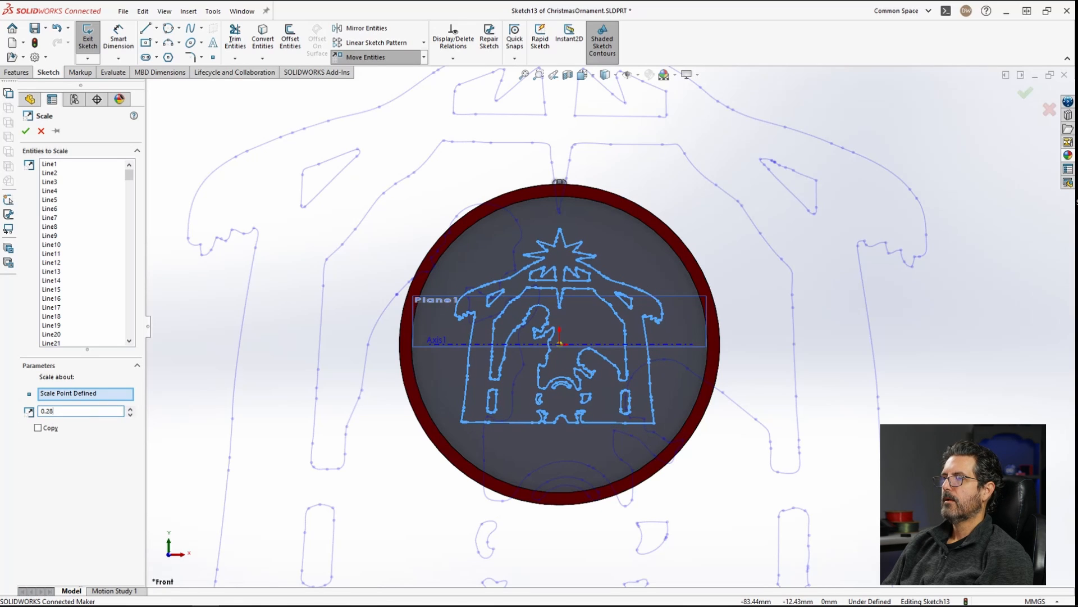
click(25, 131)
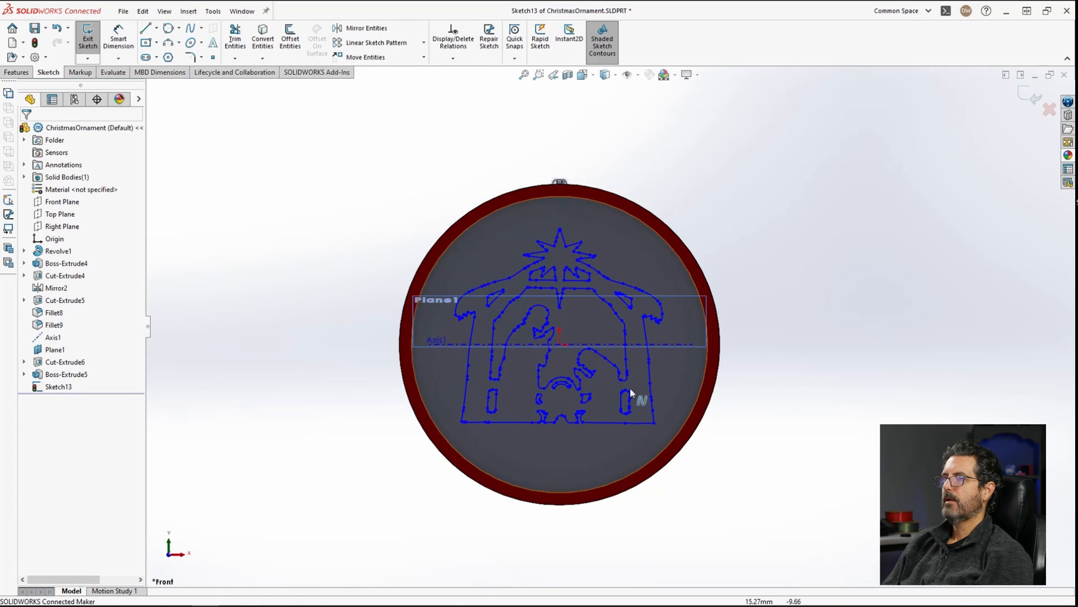
scroll(630, 391, down, 2)
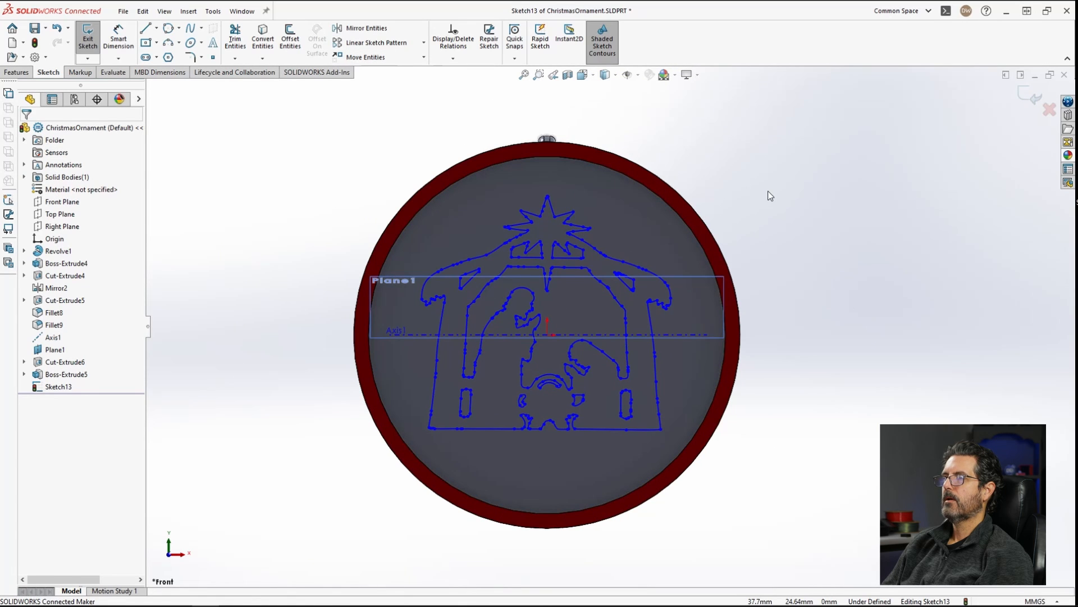
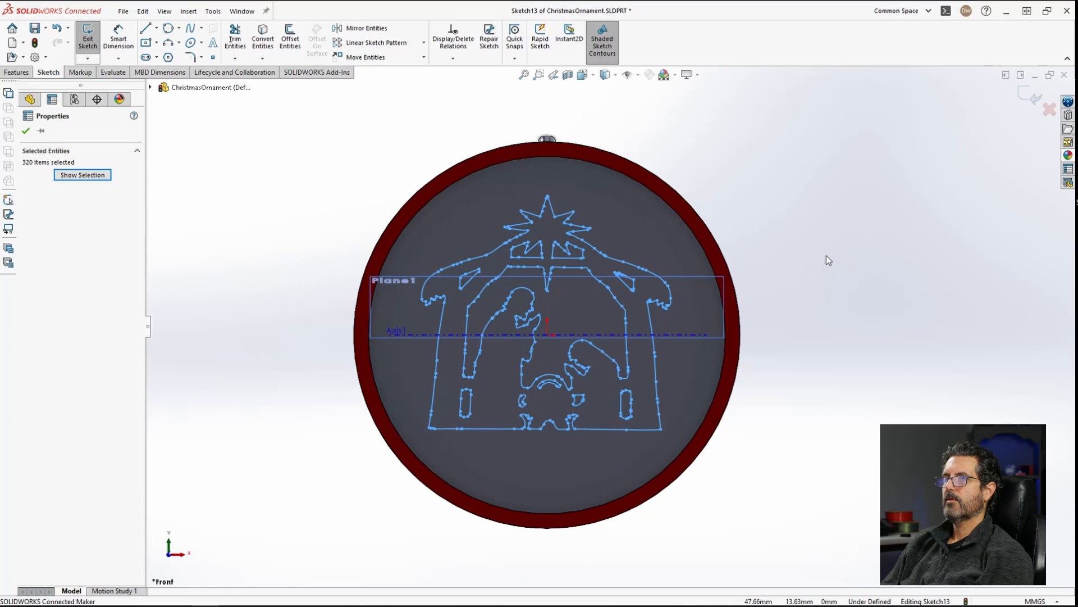
Step: Select all sketch entities and move them down so the design's base sits at the ornament's lower rim
key(Escape)
key(ctrl+a)
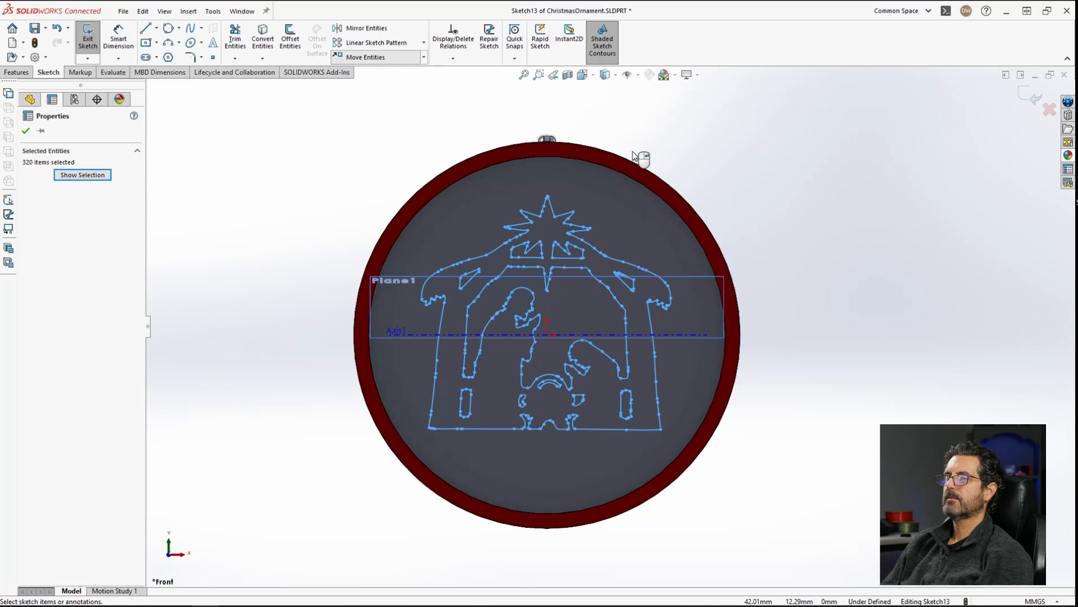
click(364, 56)
click(814, 241)
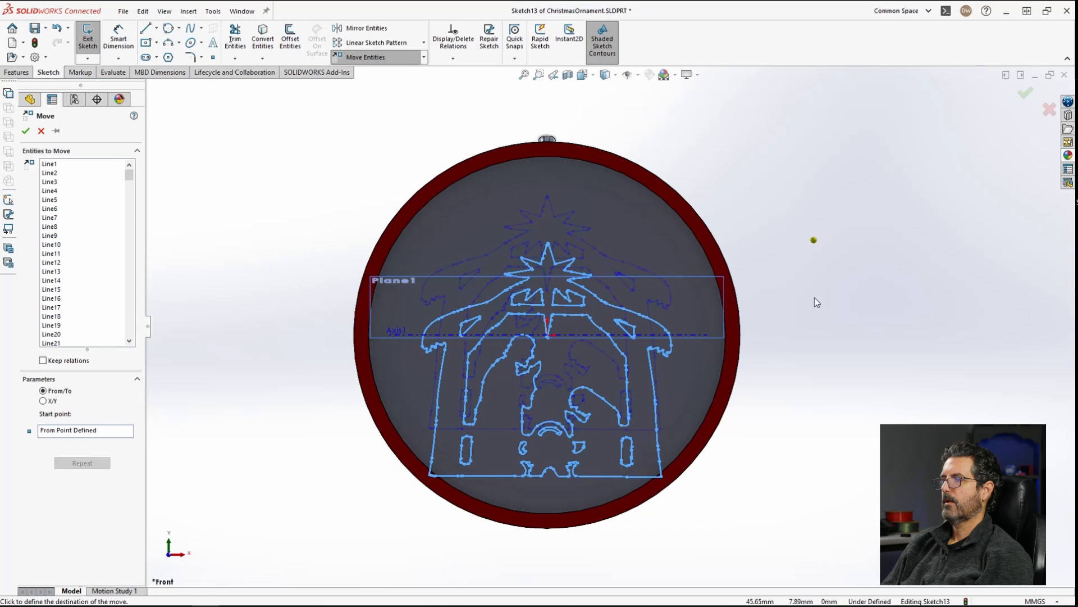
click(815, 330)
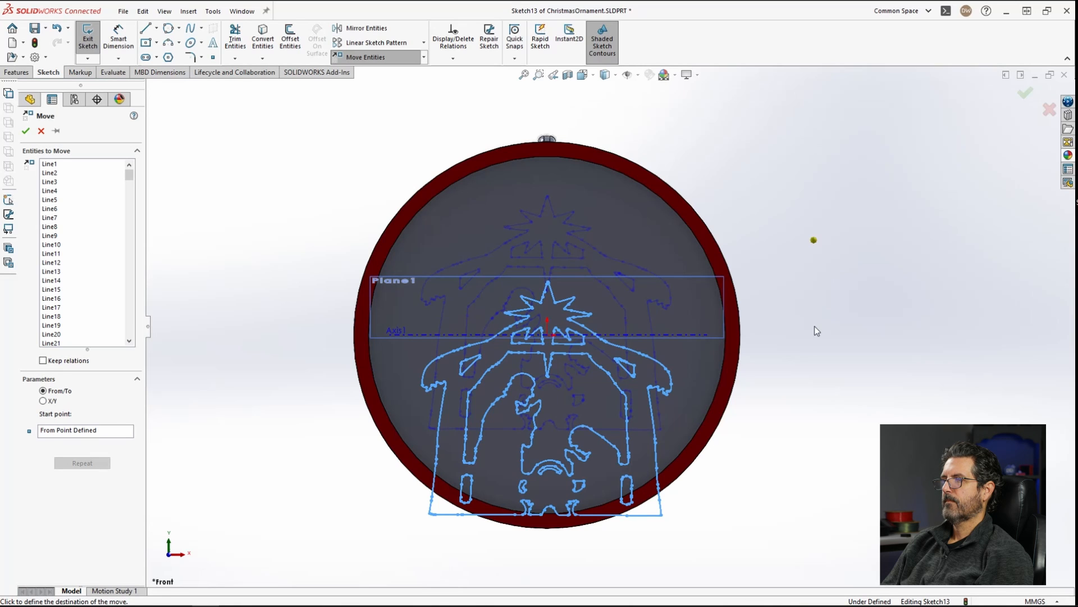
Step: Convert the inner edge of the red rim into a sketch circle
scroll(562, 523, down, 5)
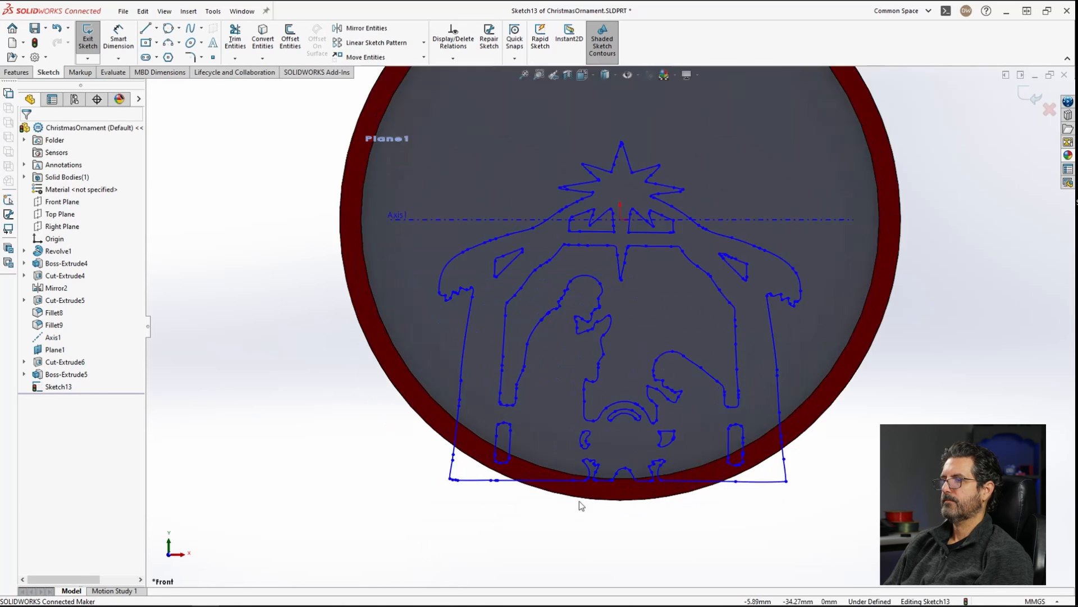
scroll(829, 436, up, 1)
scroll(869, 409, down, 1)
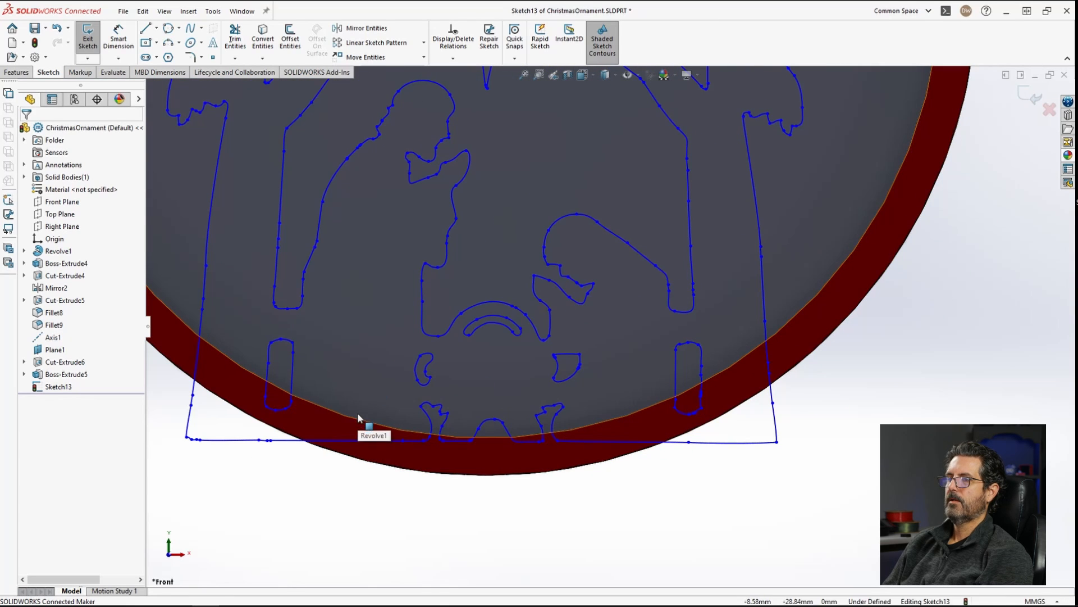
click(412, 424)
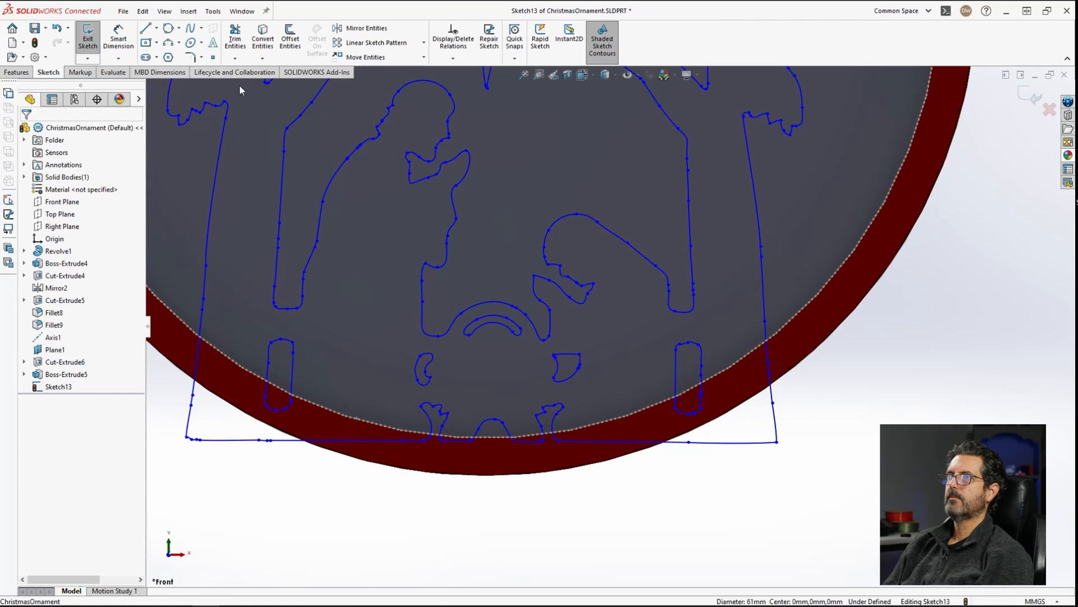
click(265, 37)
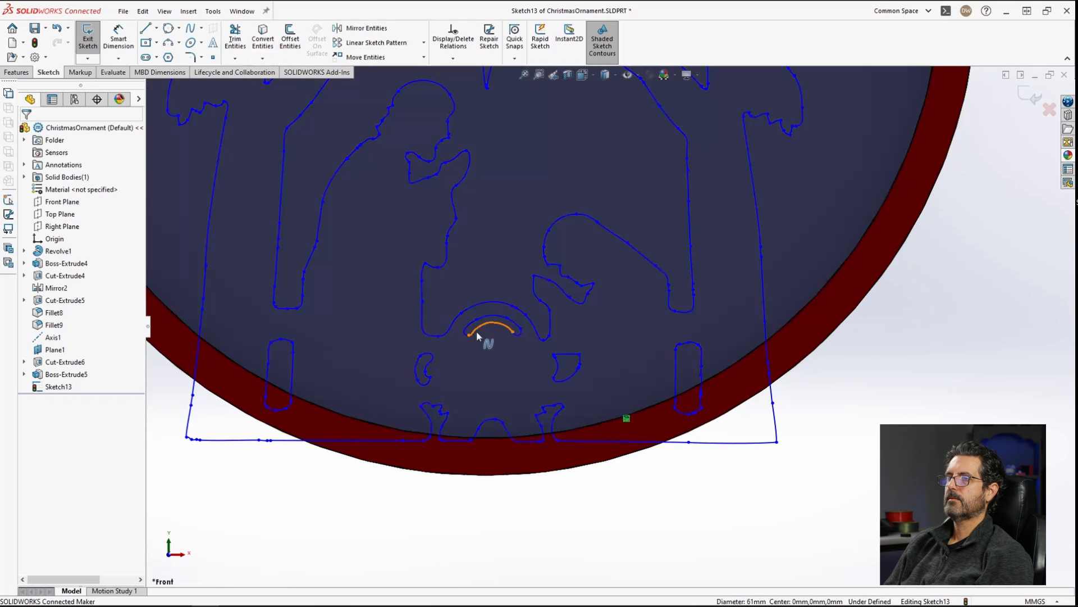
Step: Trim the design segments that cross the converted circle near the lower-left slot and base
click(235, 39)
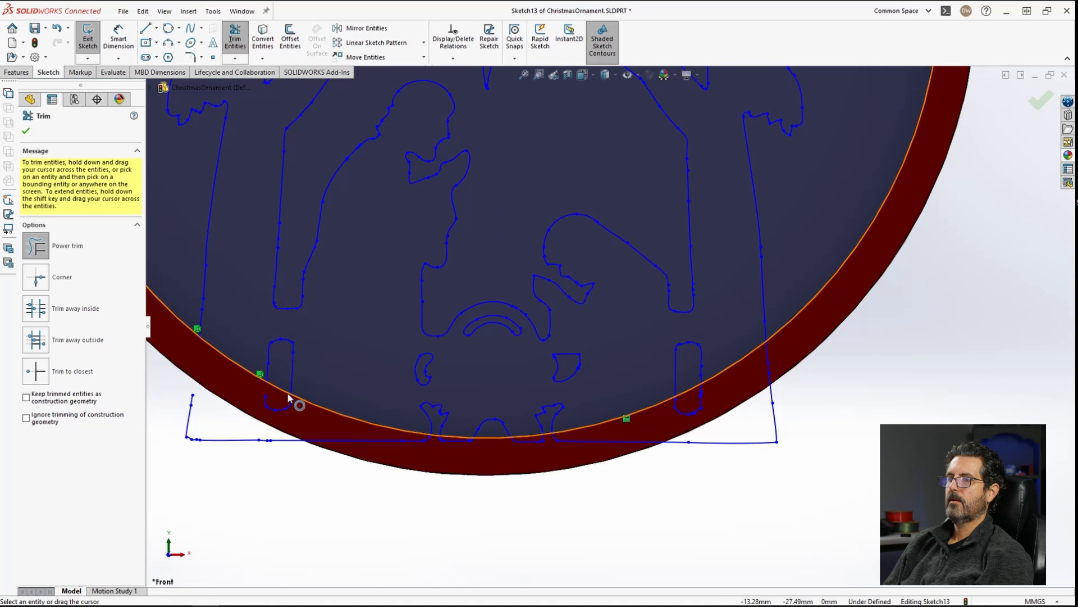
scroll(312, 401, down, 3)
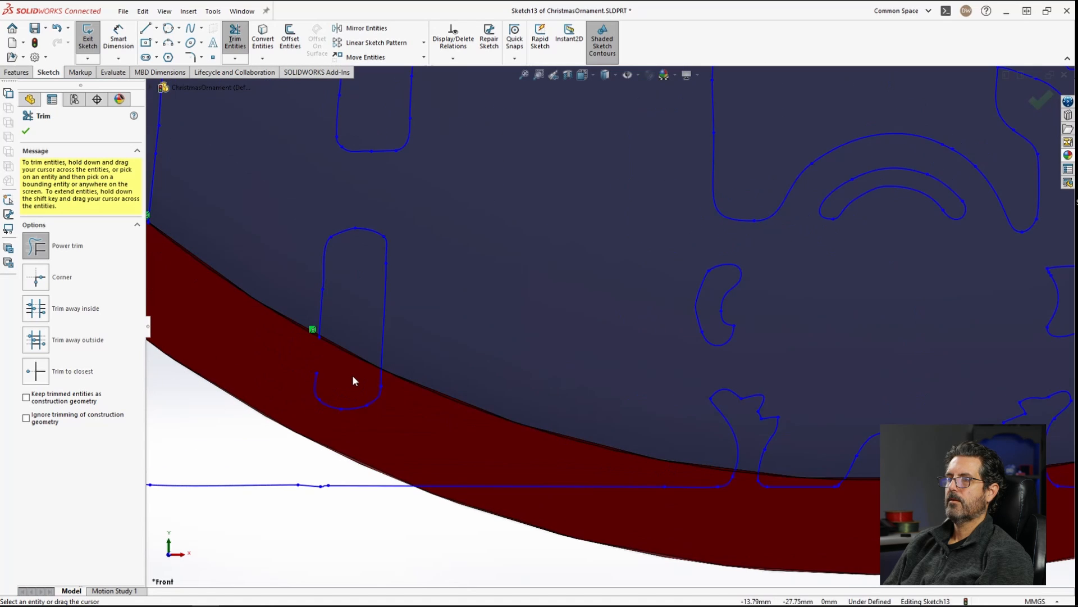
drag(383, 382, 383, 383)
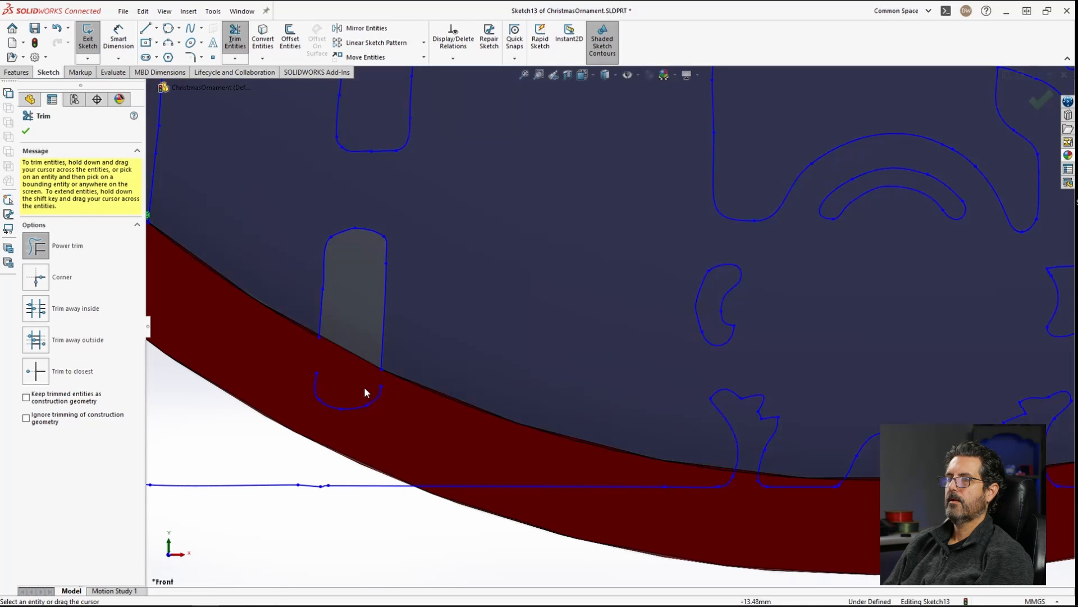
drag(298, 375, 338, 409)
drag(389, 456, 366, 488)
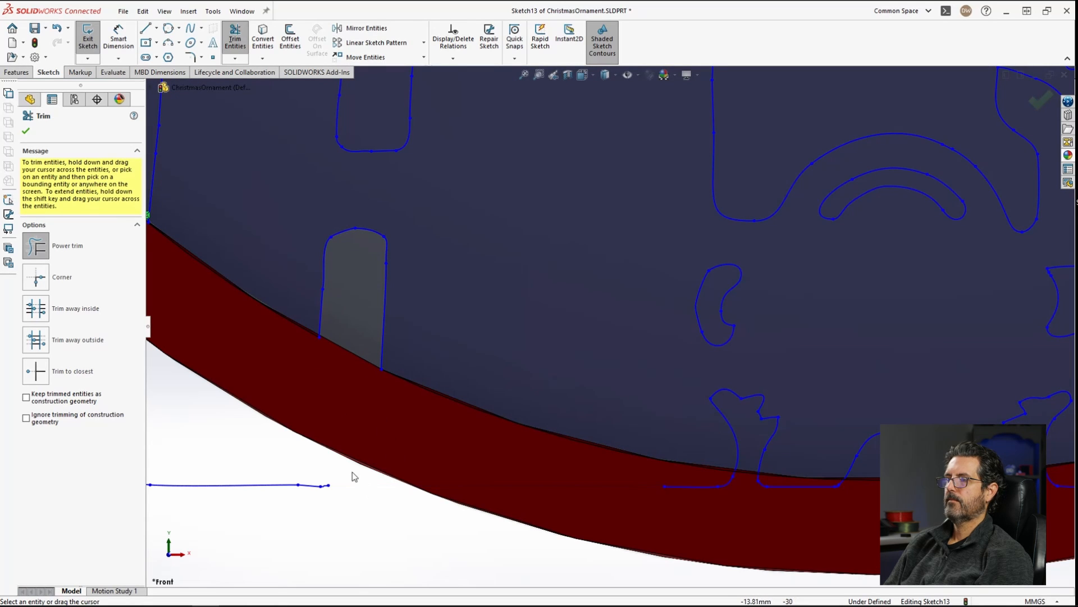
mouse_move(732, 448)
mouse_down()
mouse_move(712, 487)
mouse_move(726, 485)
mouse_up()
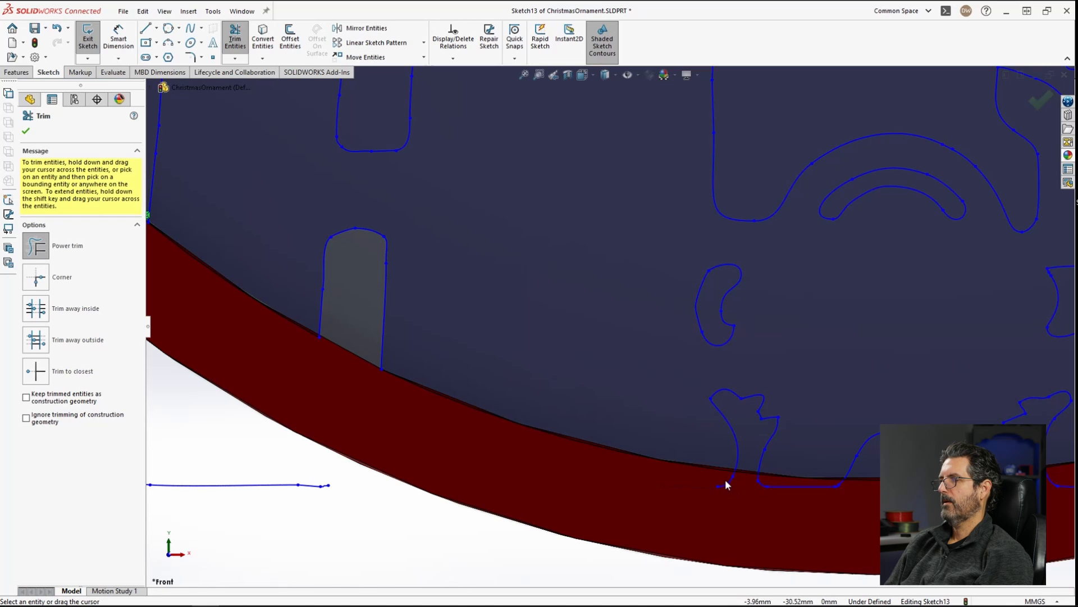
Step: Trim the design segments crossing the circle along the bottom center figures
scroll(736, 471, down, 3)
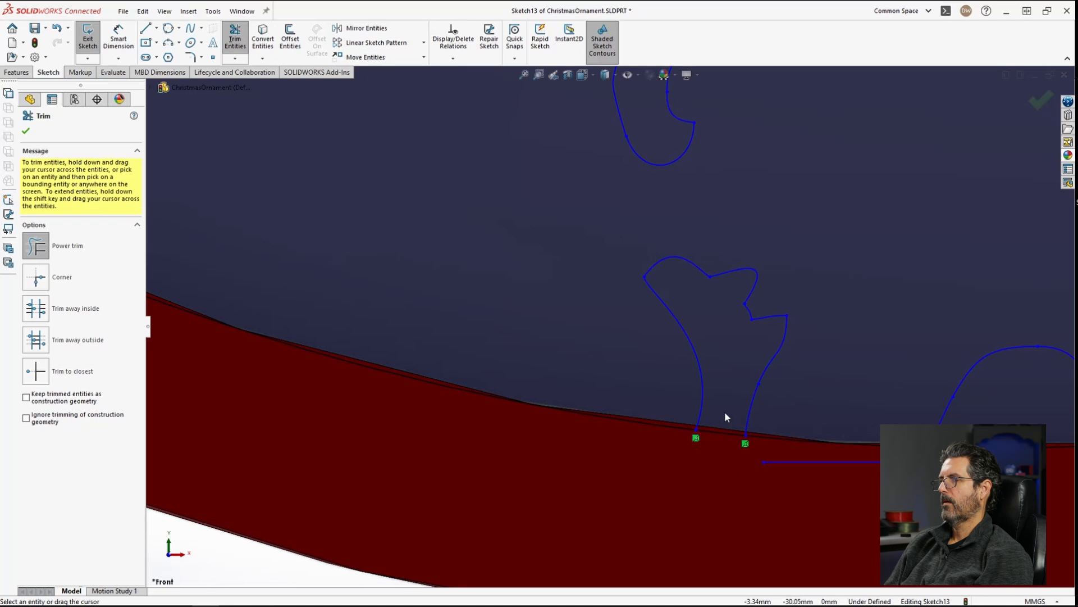
drag(727, 458, 722, 409)
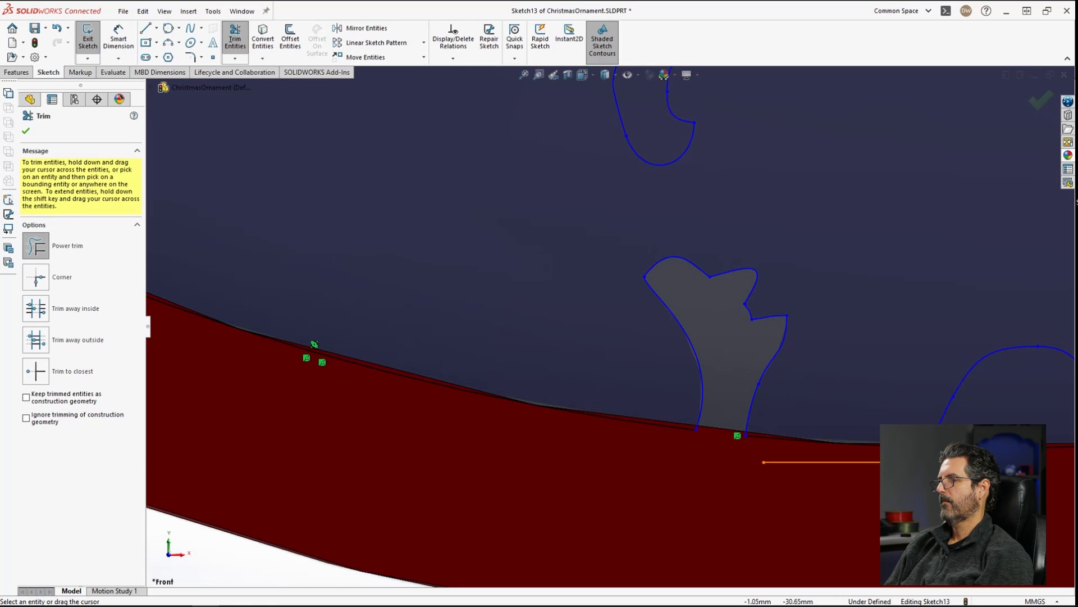
scroll(836, 450, down, 3)
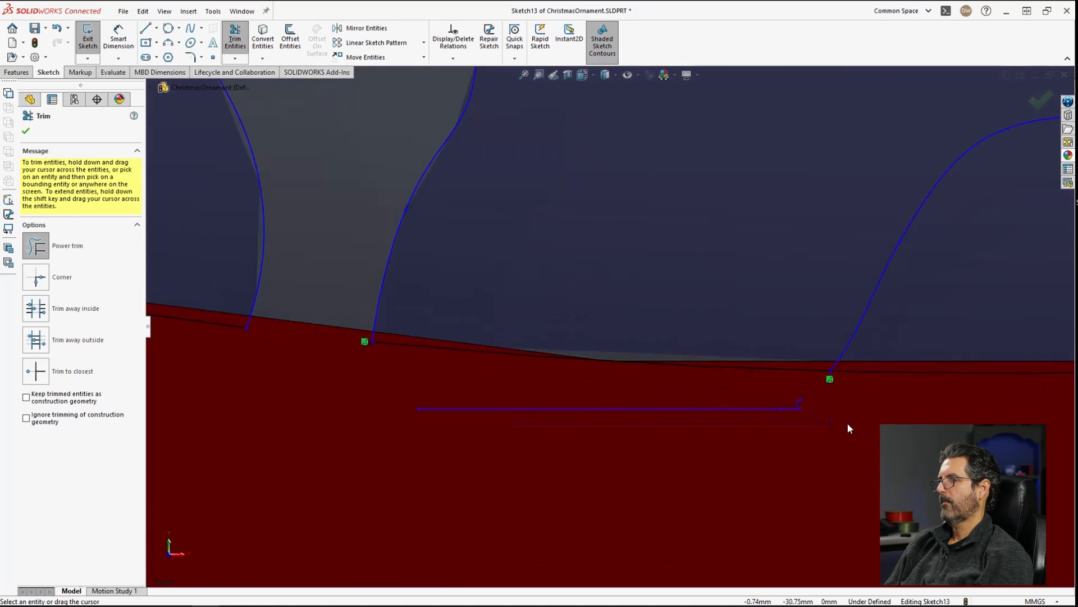
drag(738, 412, 674, 392)
scroll(835, 334, up, 4)
scroll(831, 331, up, 2)
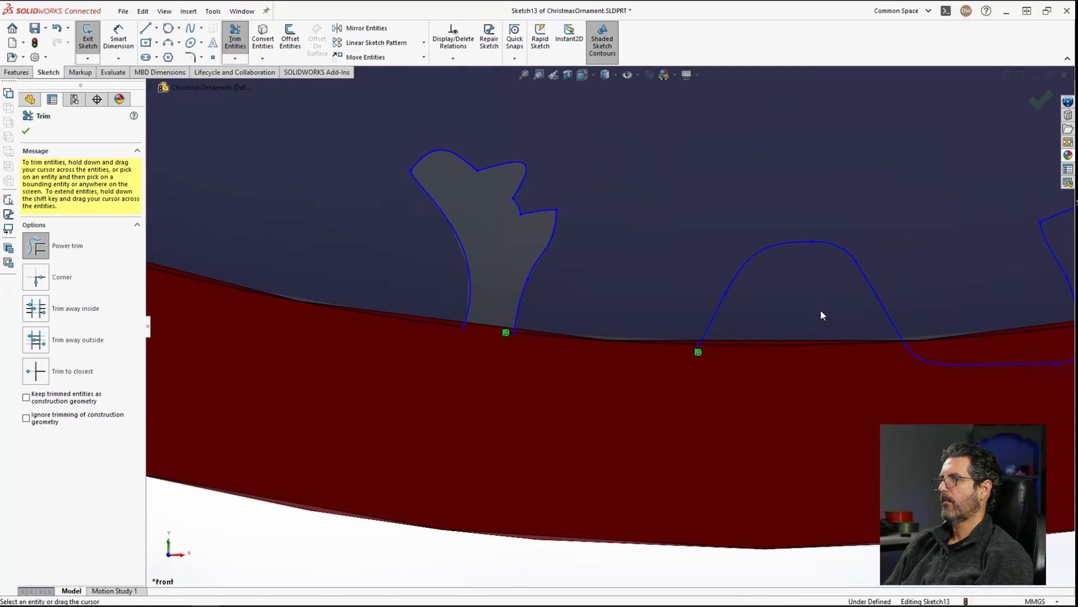
drag(985, 356, 966, 353)
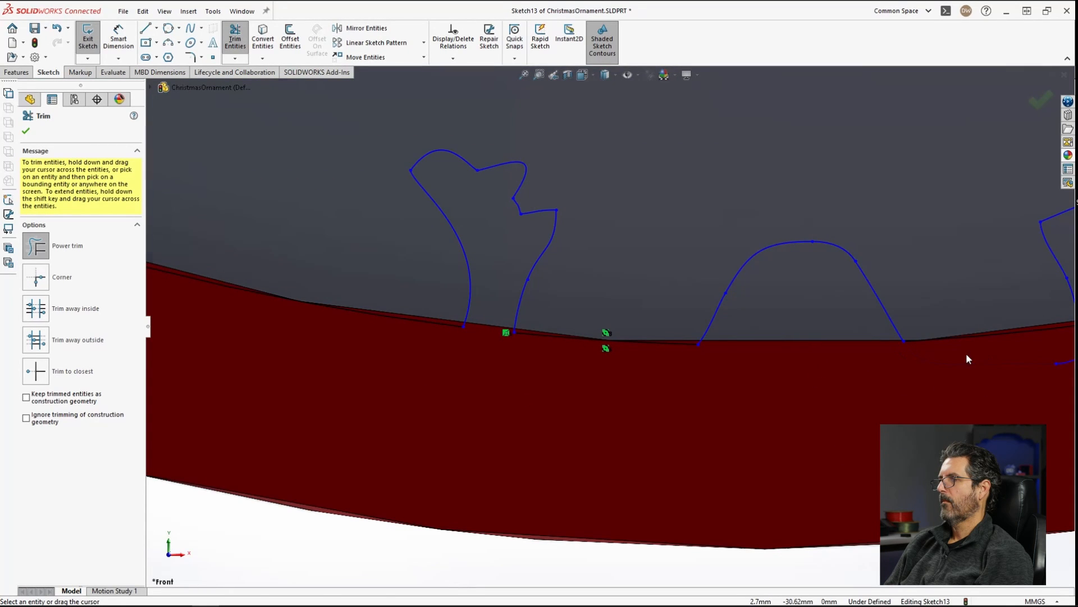
middle_drag(1010, 369, 959, 369)
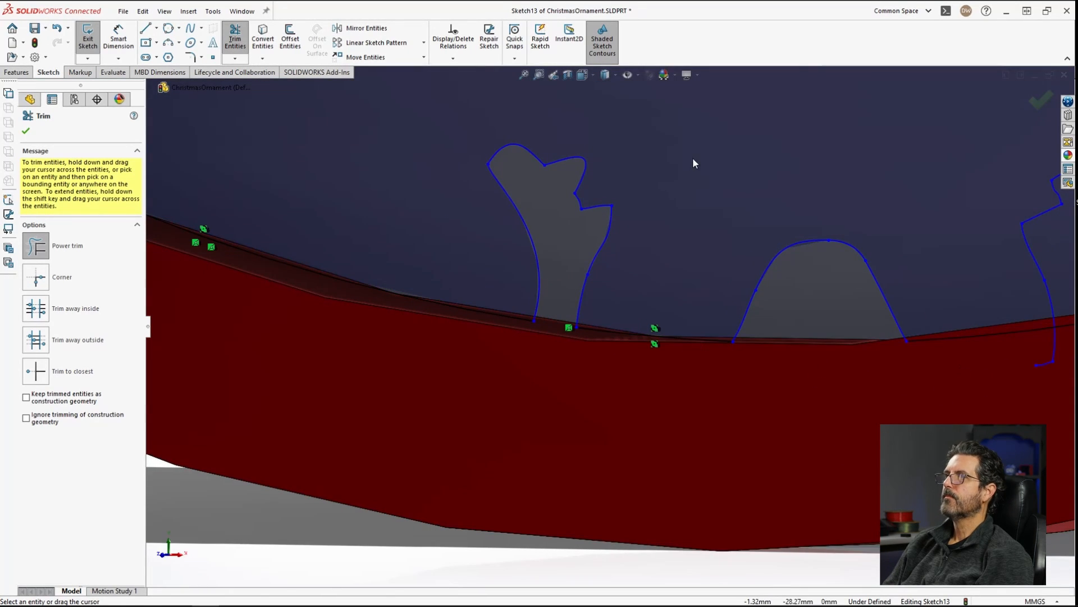
Step: Trim part of the converted rim circle and undo that trim
click(554, 75)
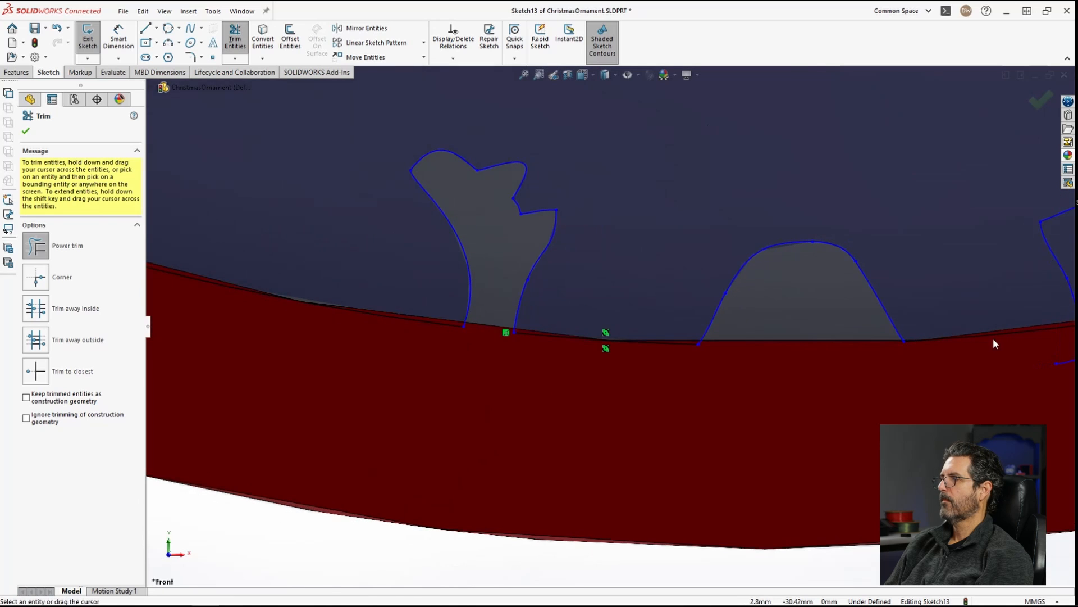
mouse_move(1003, 354)
ctrl+middle_down()
mouse_move(662, 344)
mouse_move(556, 354)
ctrl+middle_up()
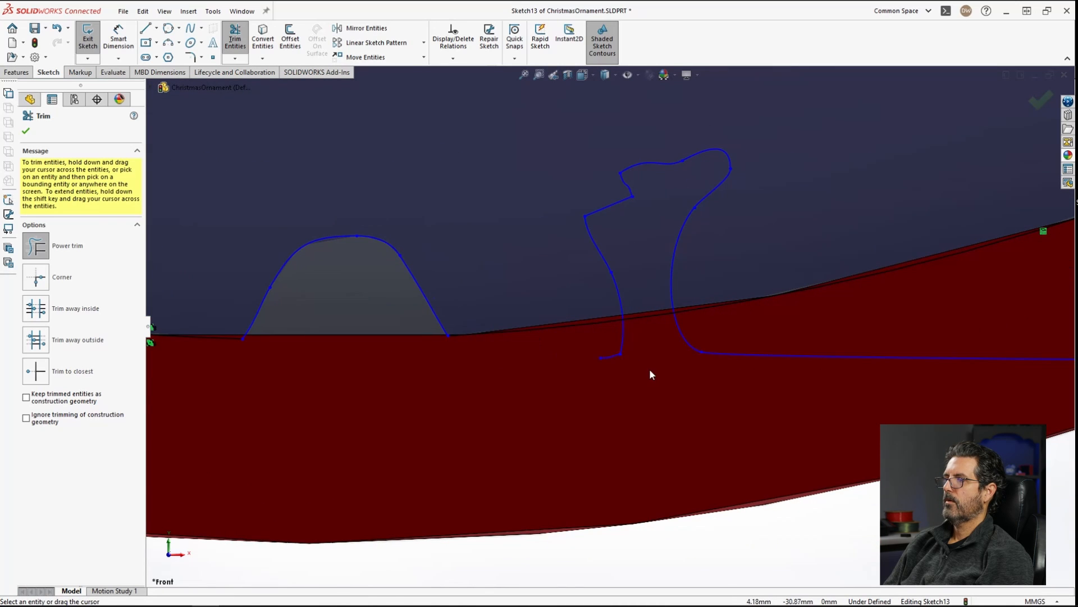
click(584, 324)
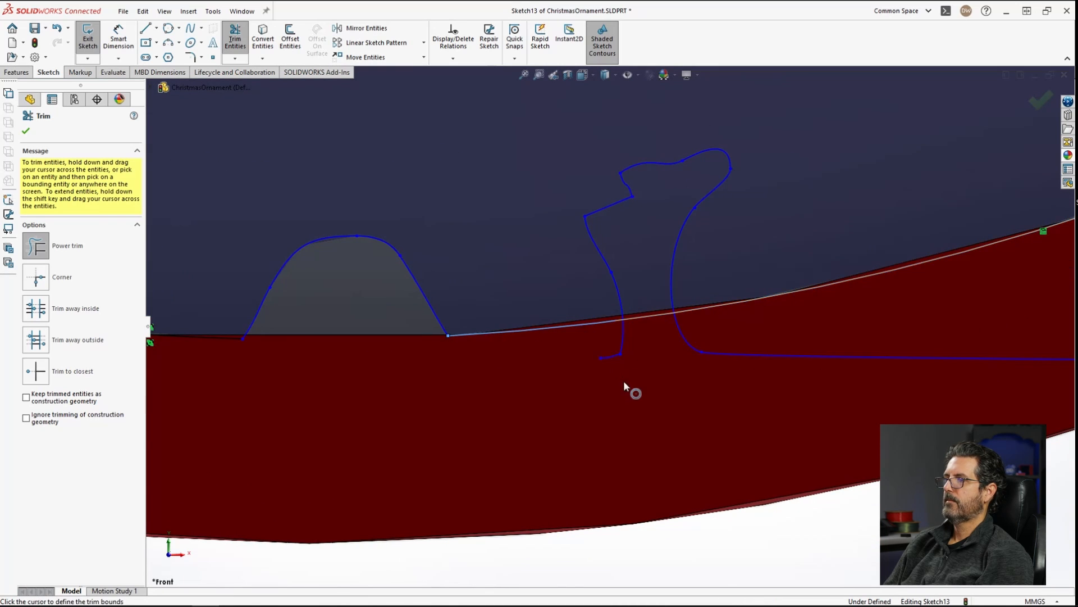
click(623, 379)
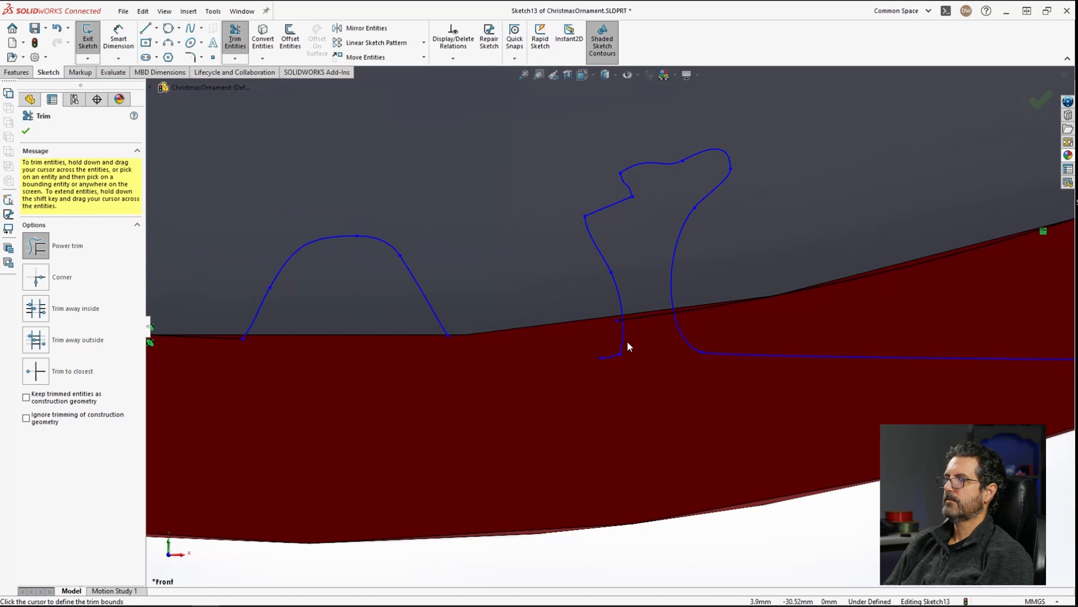
key(Escape)
key(ctrl+z)
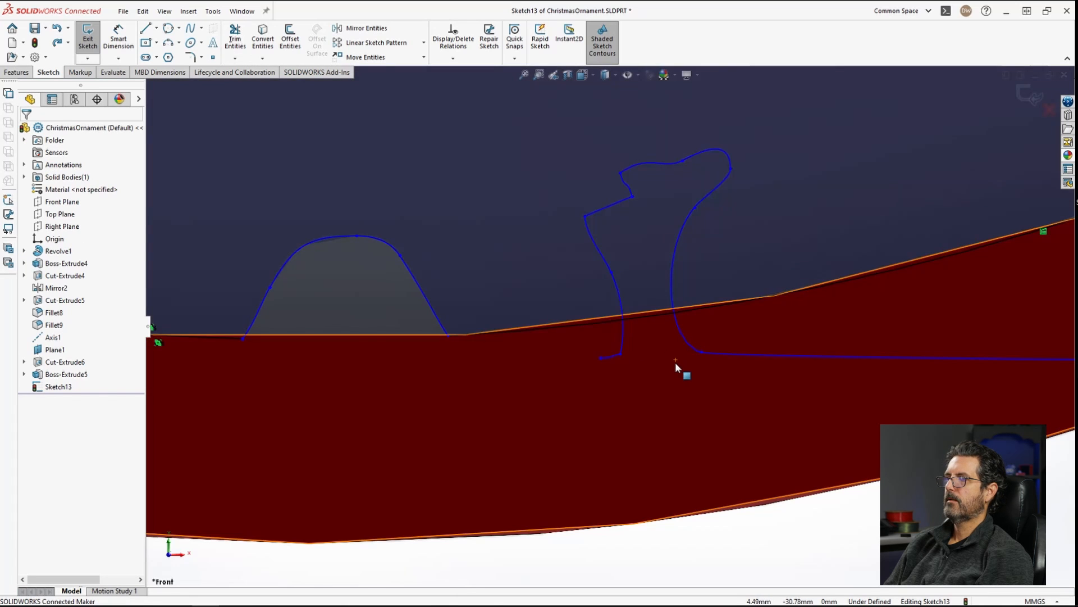
Step: Trim the figure and circle segments crossing below the rim edge on the bottom right
click(646, 313)
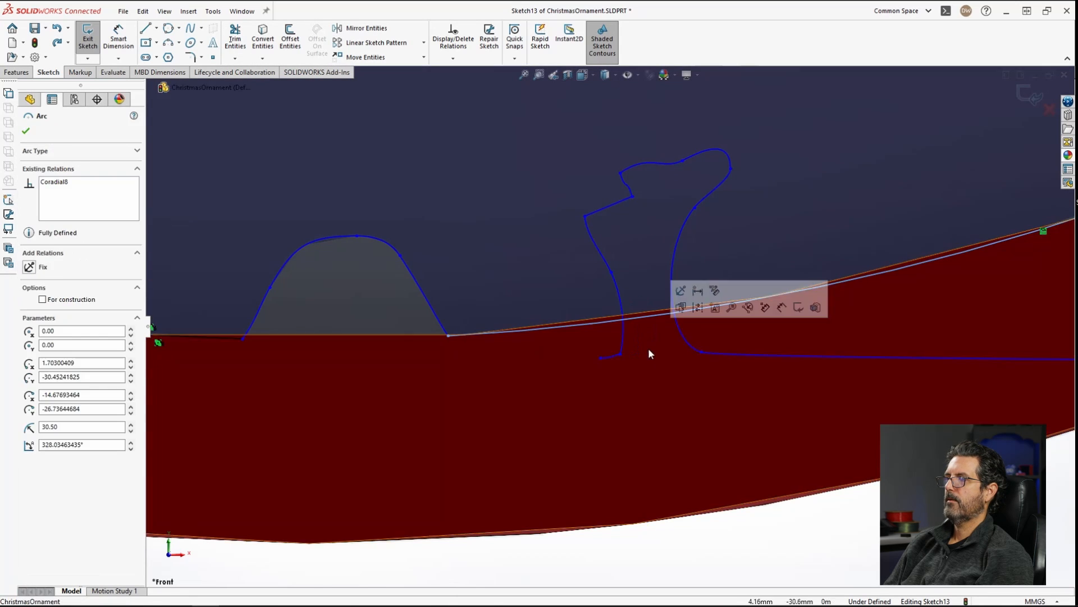
click(234, 38)
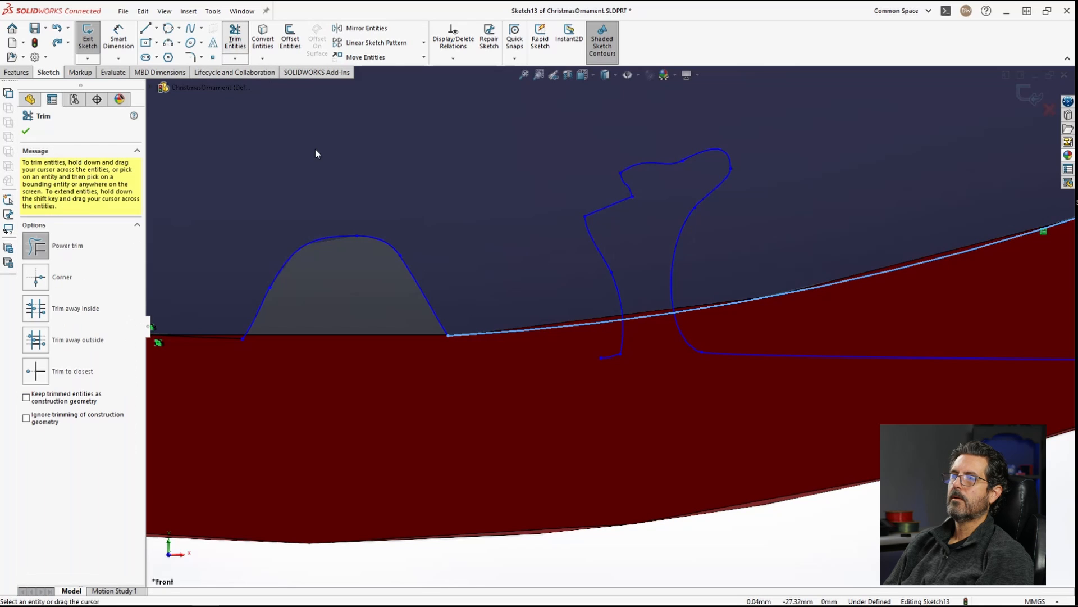
mouse_move(649, 326)
mouse_down()
mouse_move(639, 306)
mouse_move(638, 339)
mouse_up()
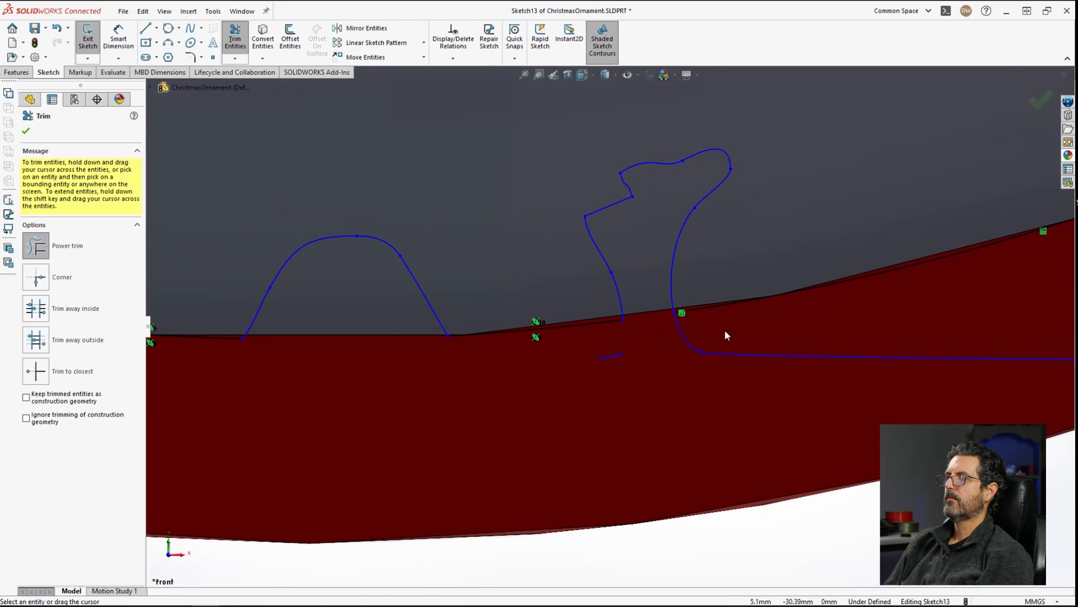
drag(652, 345, 612, 342)
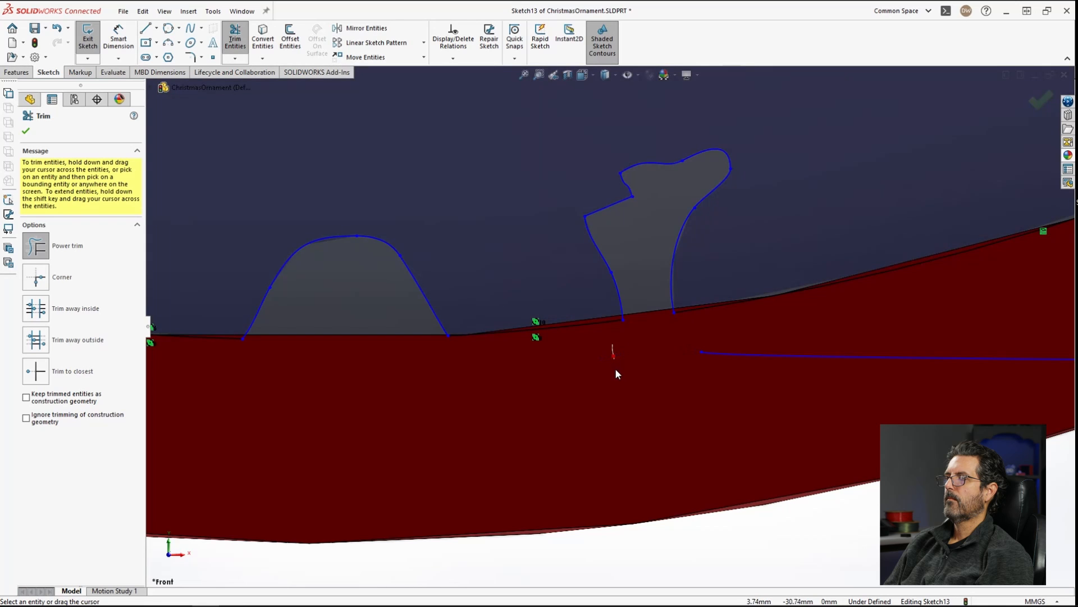
drag(726, 359, 818, 342)
mouse_move(921, 286)
ctrl+middle_down()
mouse_move(931, 293)
mouse_move(281, 390)
ctrl+middle_up()
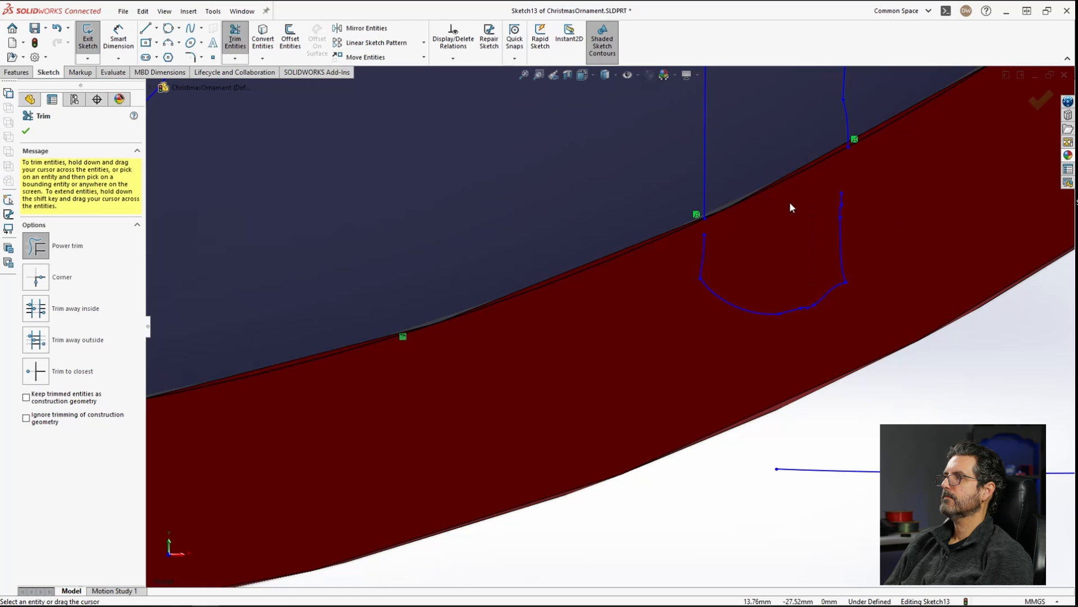
Step: Trim the lower-right slot's segments where they meet the rim circle
scroll(777, 211, up, 3)
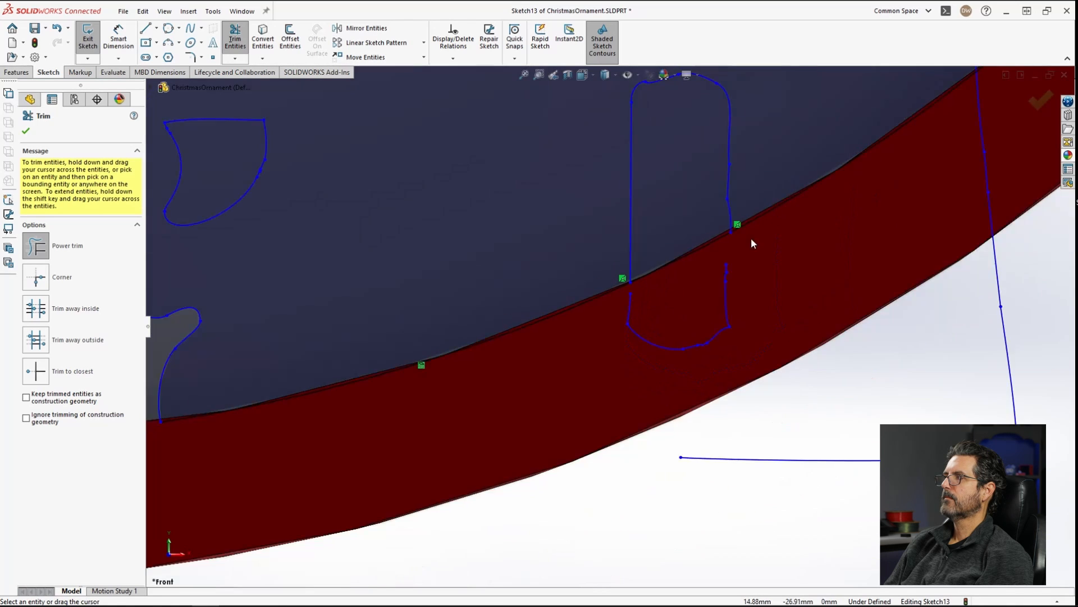
drag(690, 267, 698, 248)
drag(993, 116, 995, 113)
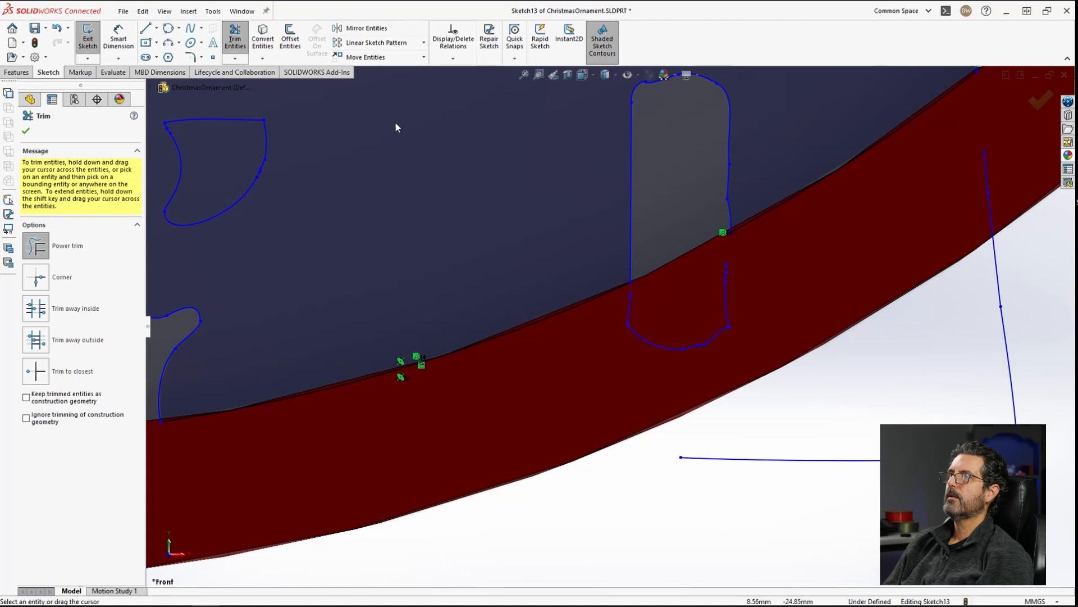
key(Escape)
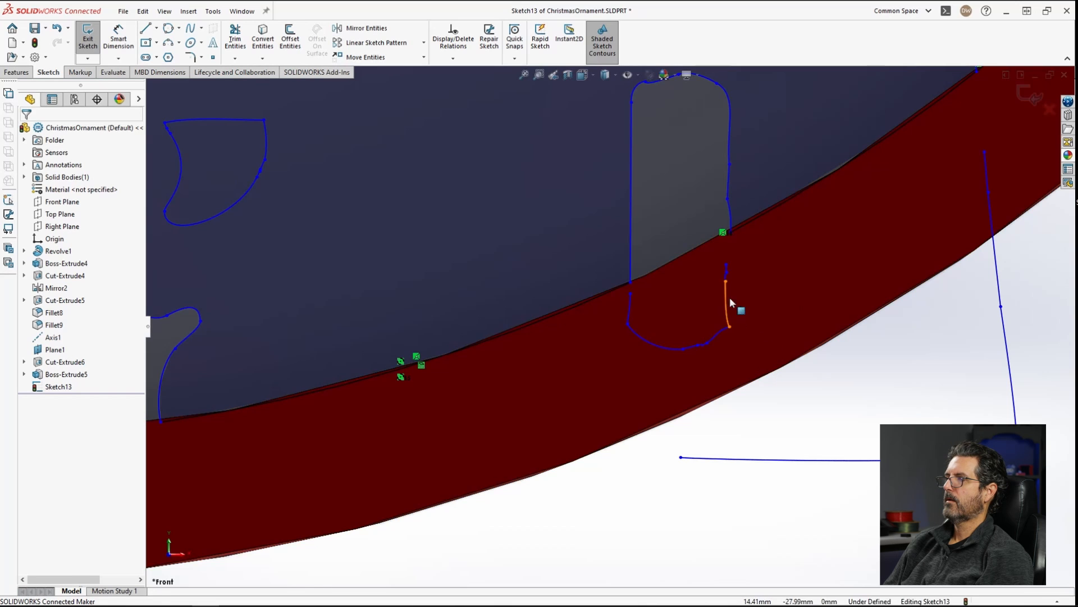
Step: Select and delete the leftover slot-bottom fragments lying on the rim
drag(777, 397, 630, 298)
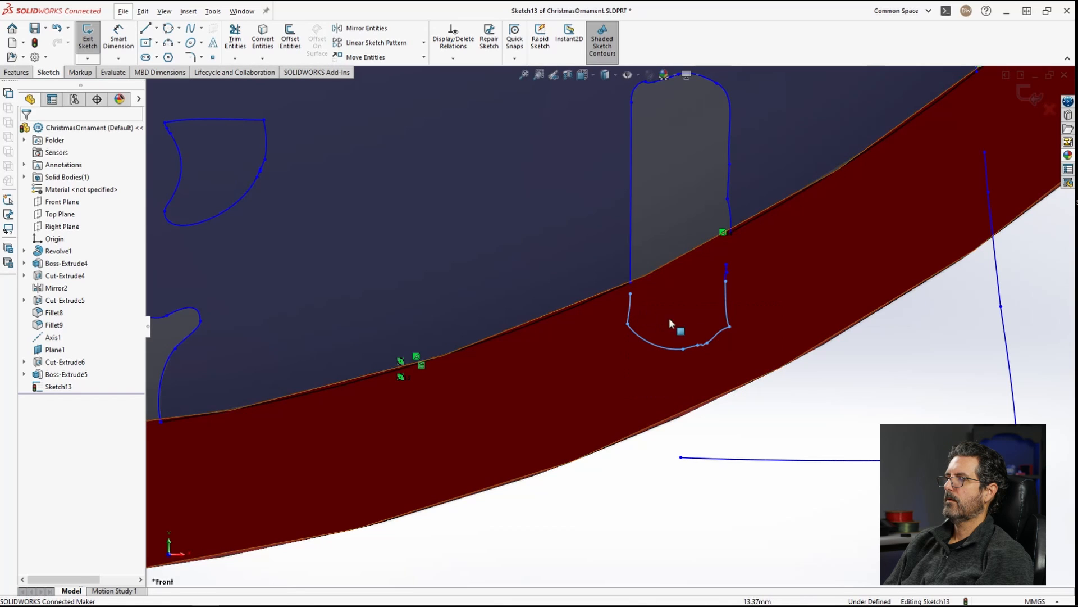
drag(805, 400, 620, 301)
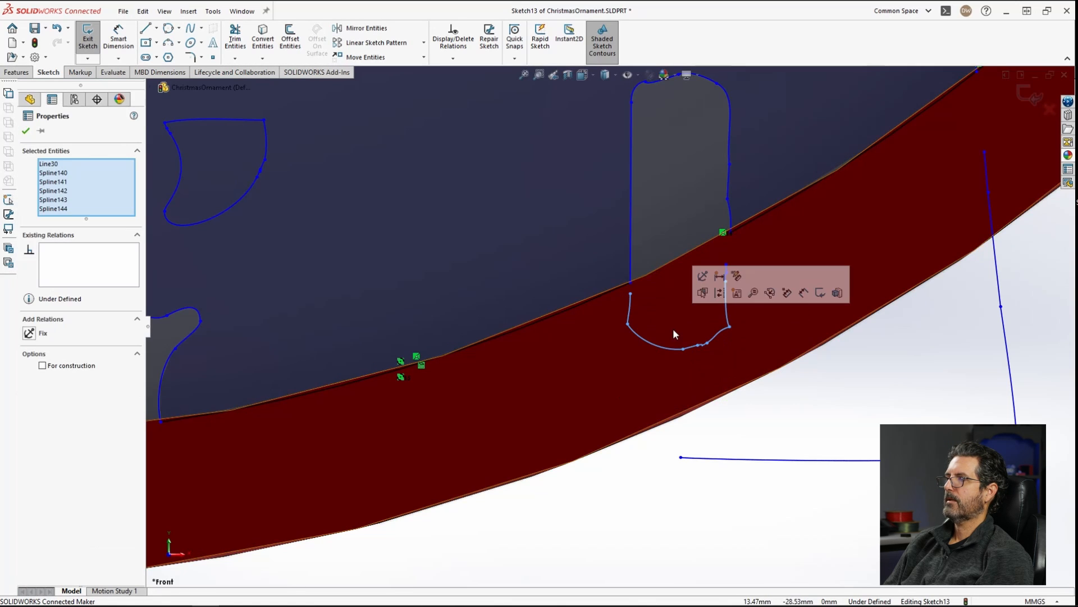
key(Delete)
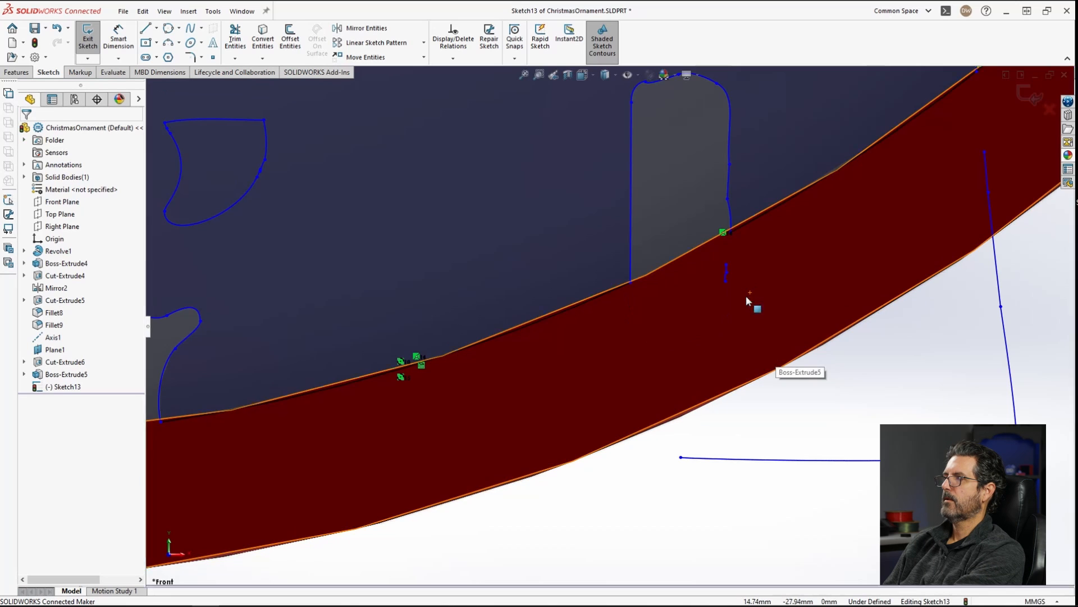
Step: Select and delete the remaining stray sketch lines outside the rim's inner edge
drag(724, 272, 848, 342)
key(Delete)
drag(1011, 409, 975, 402)
key(Delete)
drag(1039, 332, 958, 163)
key(Delete)
key(Delete)
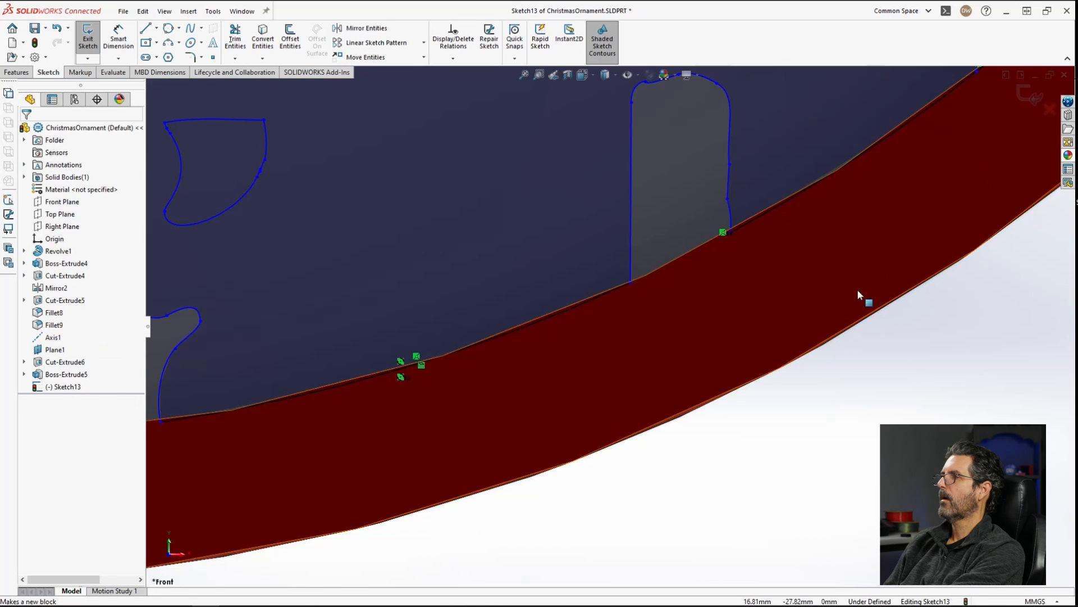
Step: Select and delete the stray sketch lines lying outside the ornament on the lower left
scroll(831, 305, up, 4)
scroll(707, 307, up, 1)
scroll(467, 366, up, 4)
scroll(427, 366, down, 4)
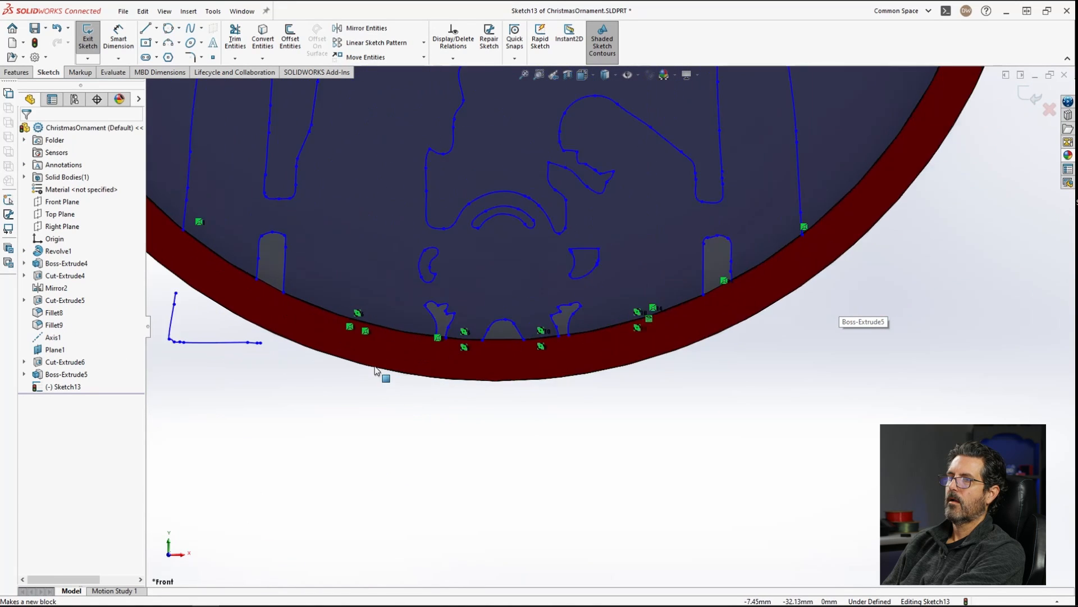
scroll(287, 359, up, 1)
drag(319, 365, 187, 296)
key(Delete)
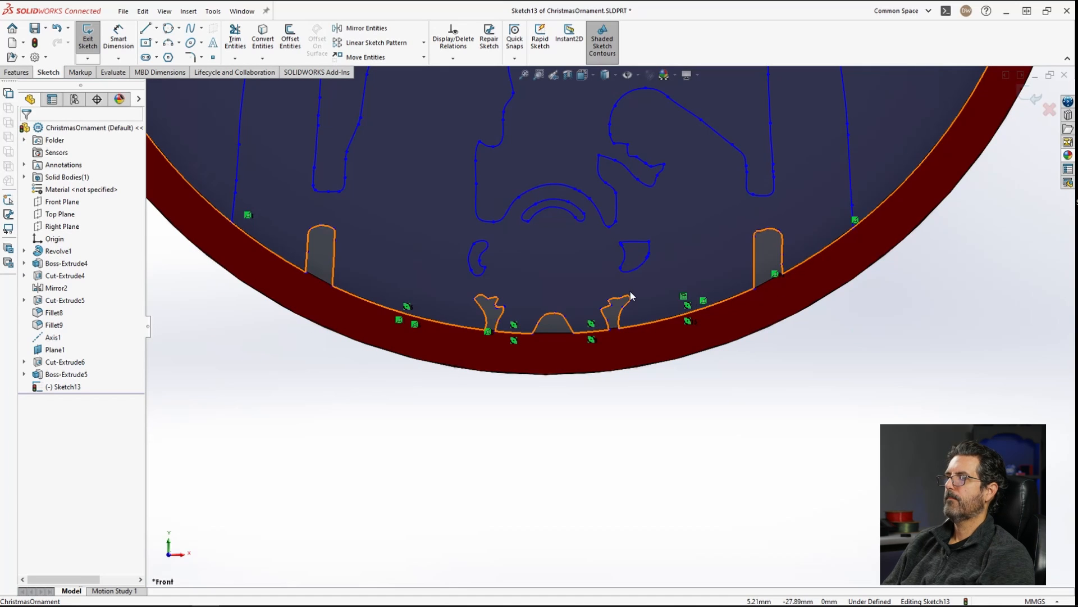
scroll(570, 243, up, 3)
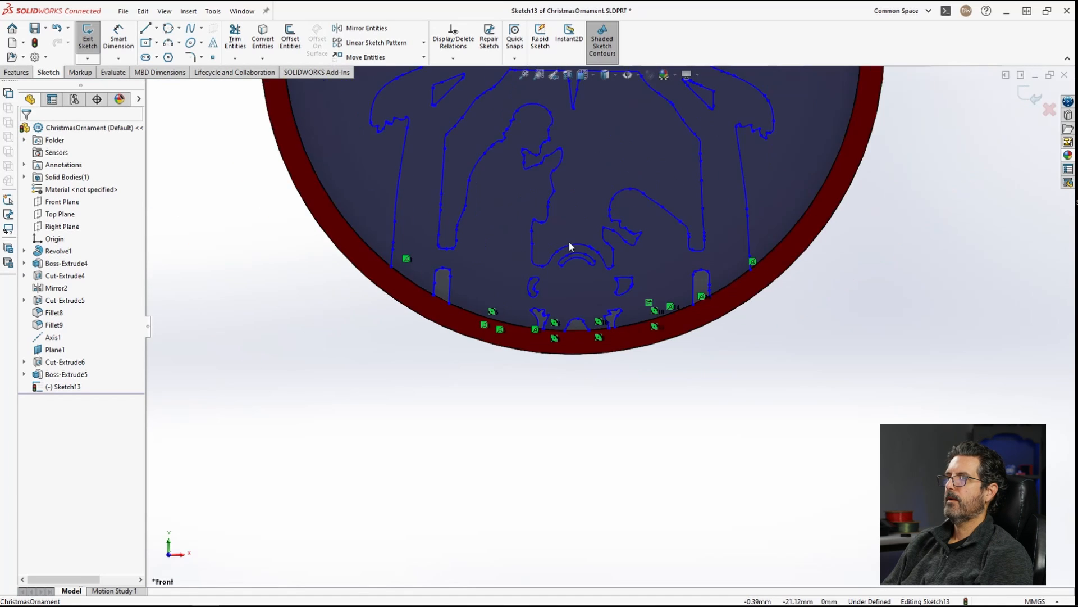
scroll(563, 198, down, 3)
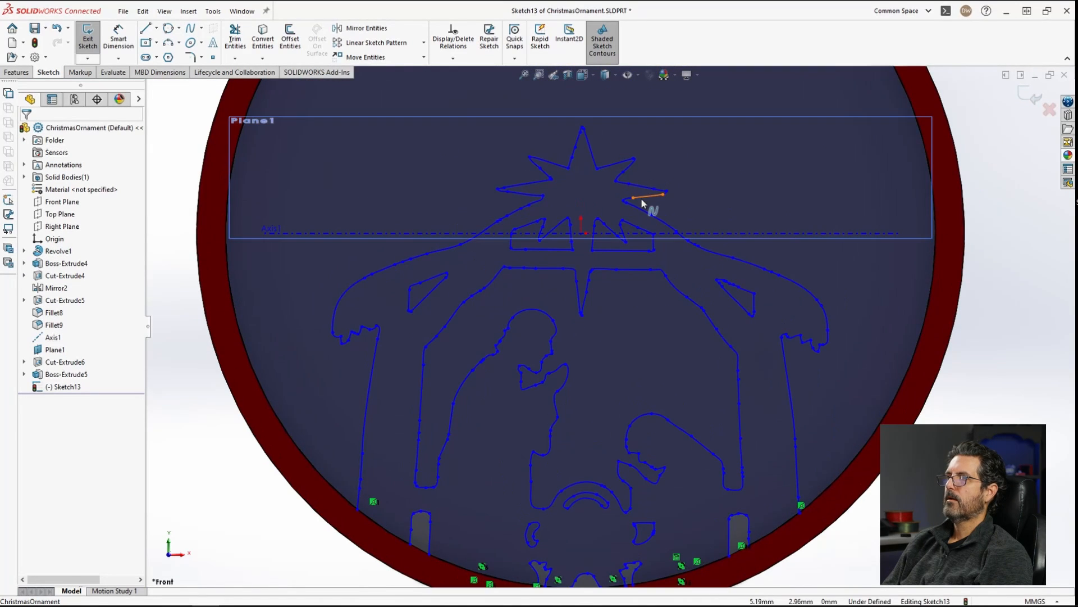
scroll(946, 406, up, 1)
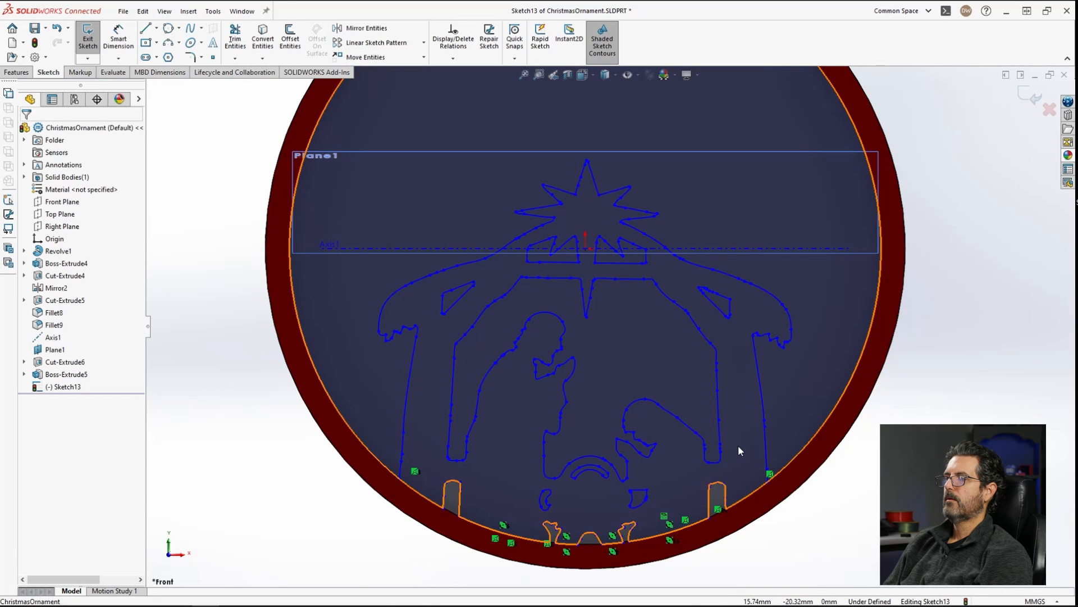
click(821, 277)
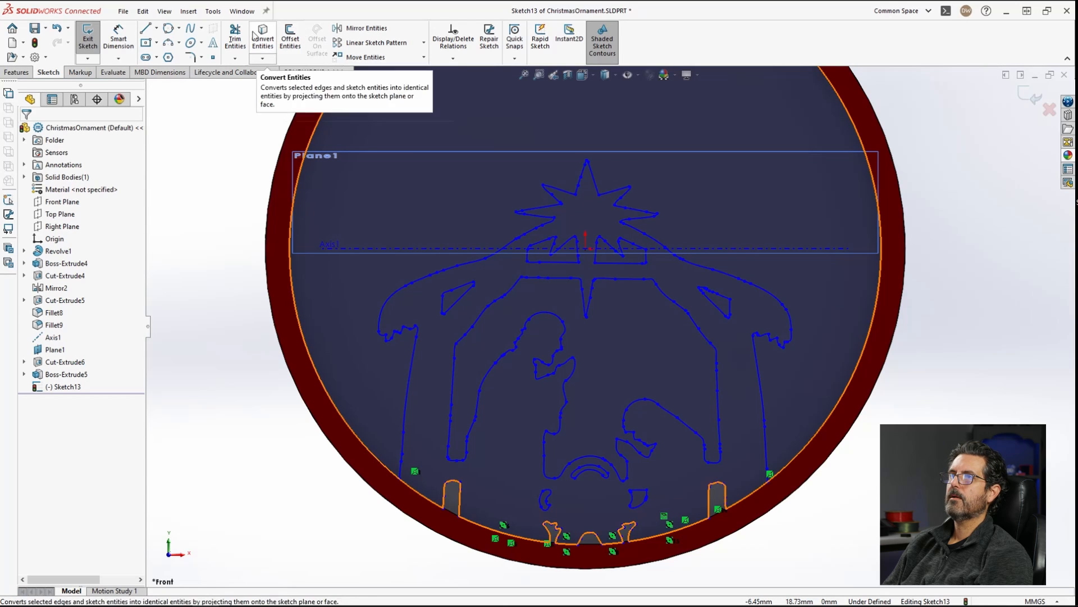
click(234, 35)
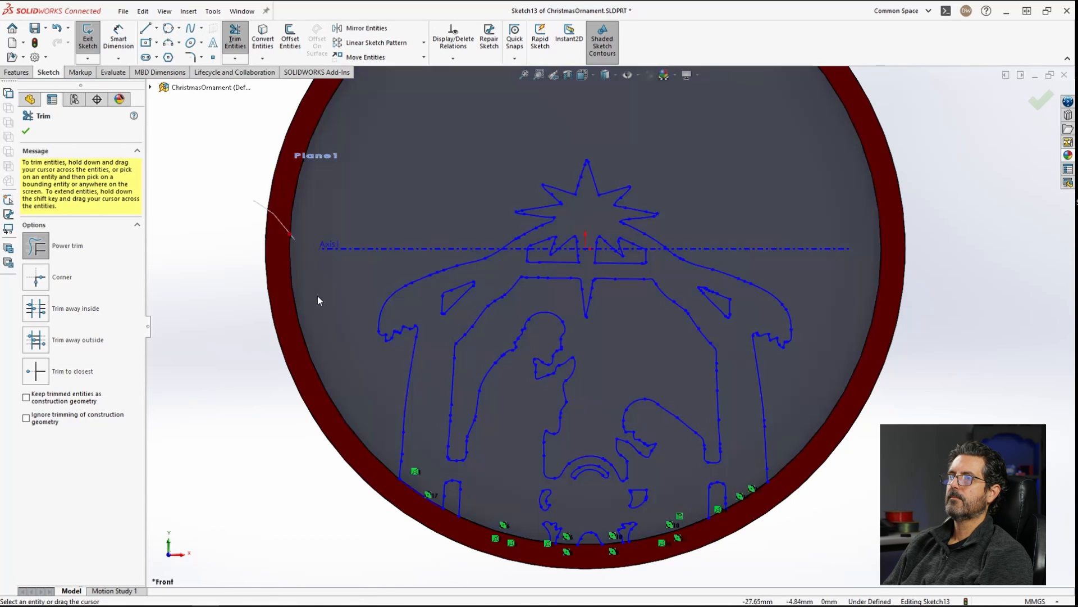
drag(254, 201, 318, 297)
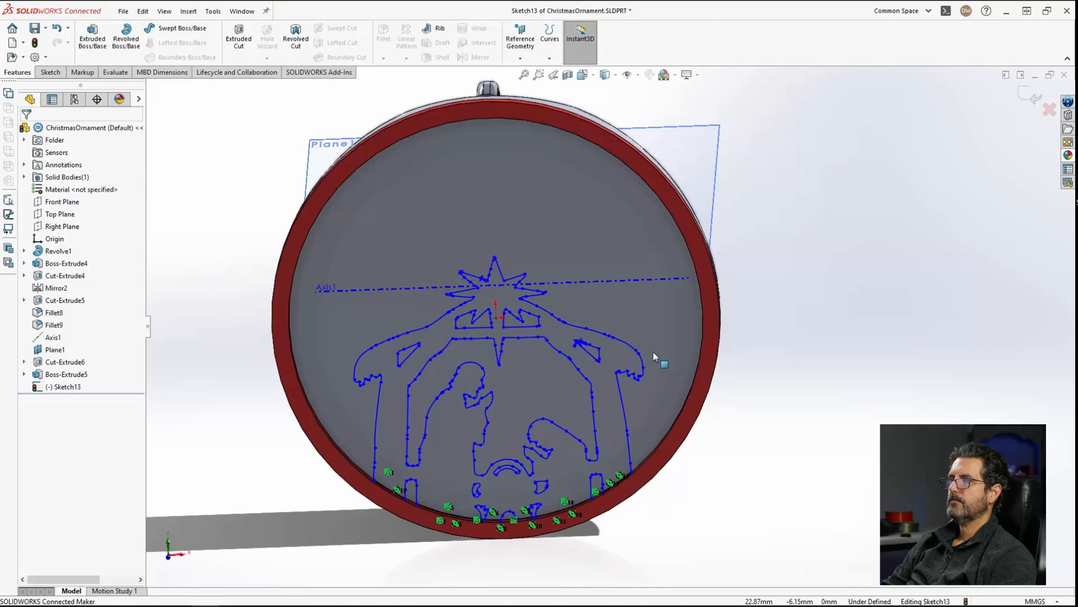
scroll(654, 352, down, 1)
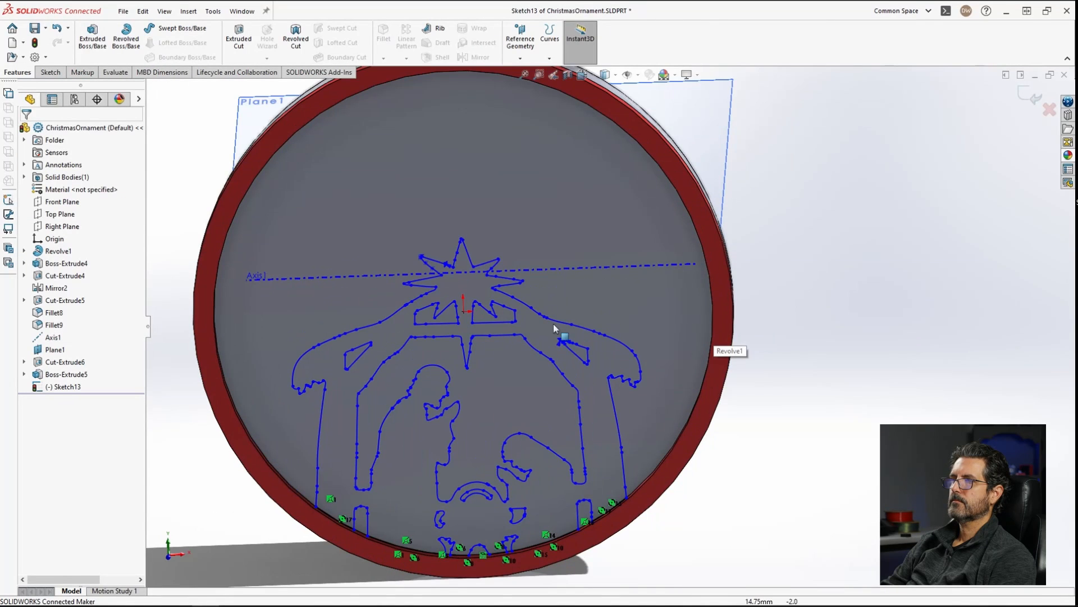
Step: Extrude the nativity sketch as a 1.60 mm boss merged with the ornament
scroll(468, 315, up, 3)
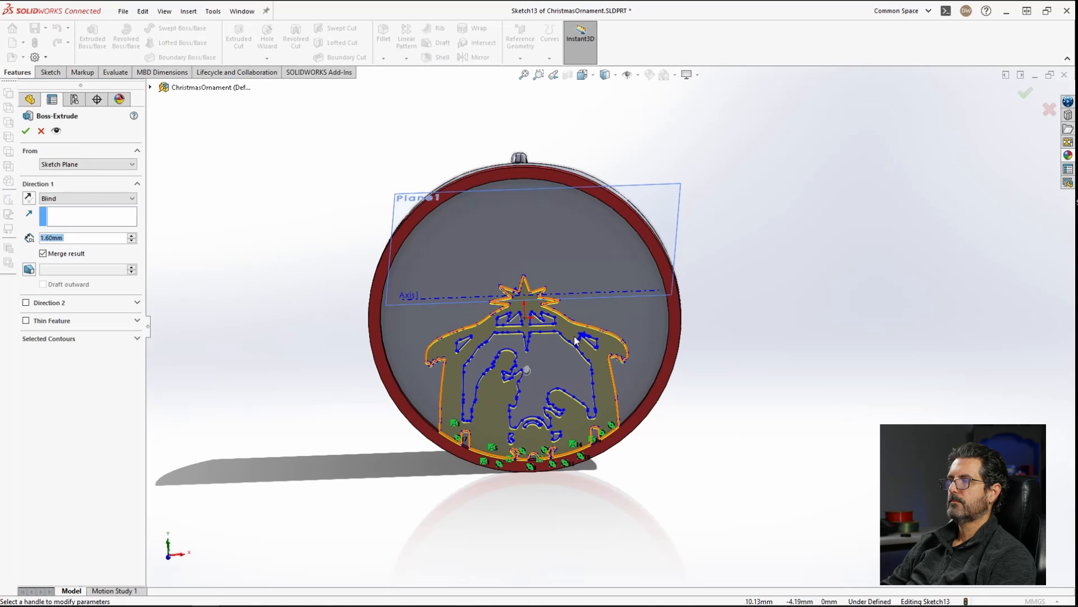
middle_drag(562, 362, 212, 294)
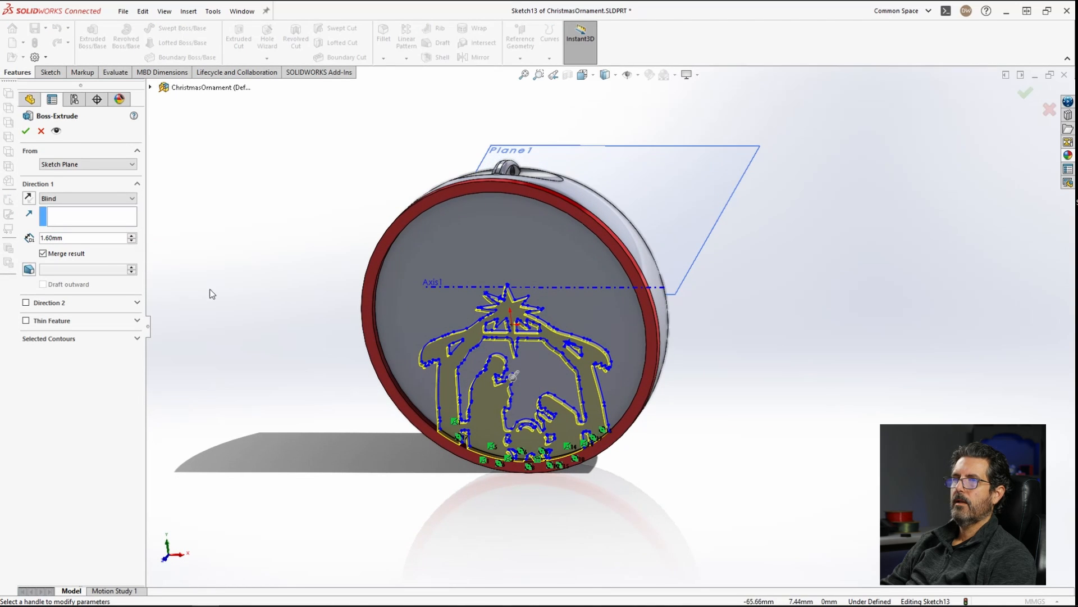
click(26, 131)
Step: Apply a red color appearance to the nativity boss feature
click(730, 370)
middle_drag(729, 371, 562, 346)
right_click(71, 386)
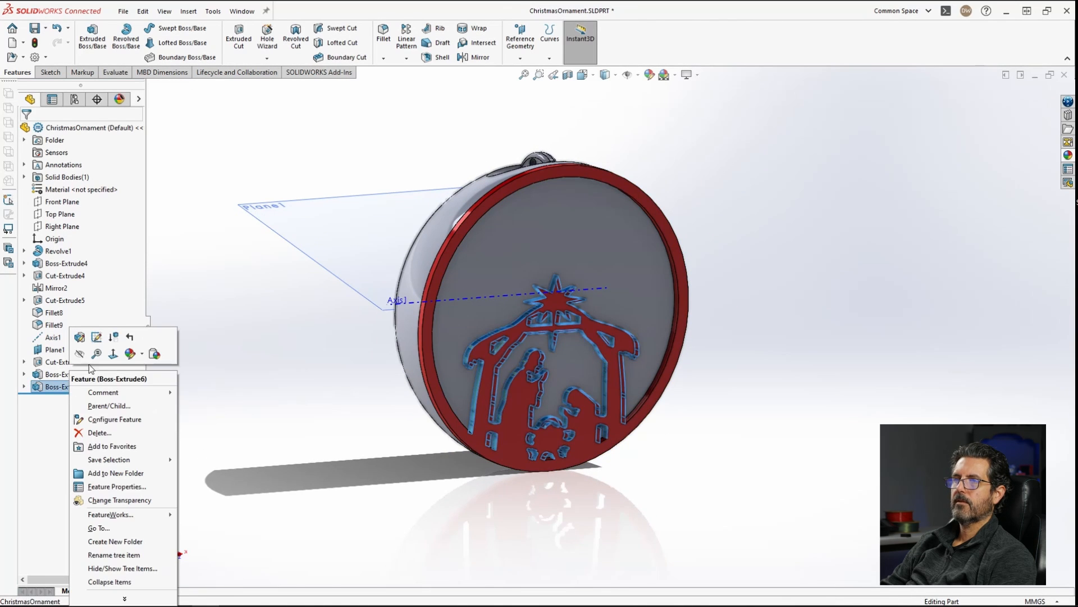
click(140, 355)
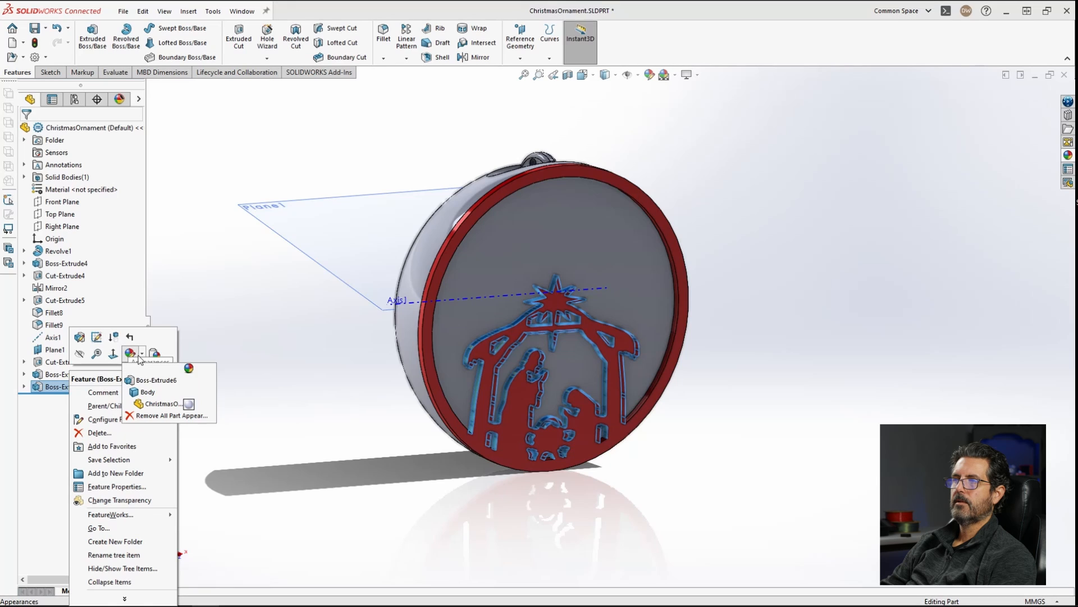
click(156, 381)
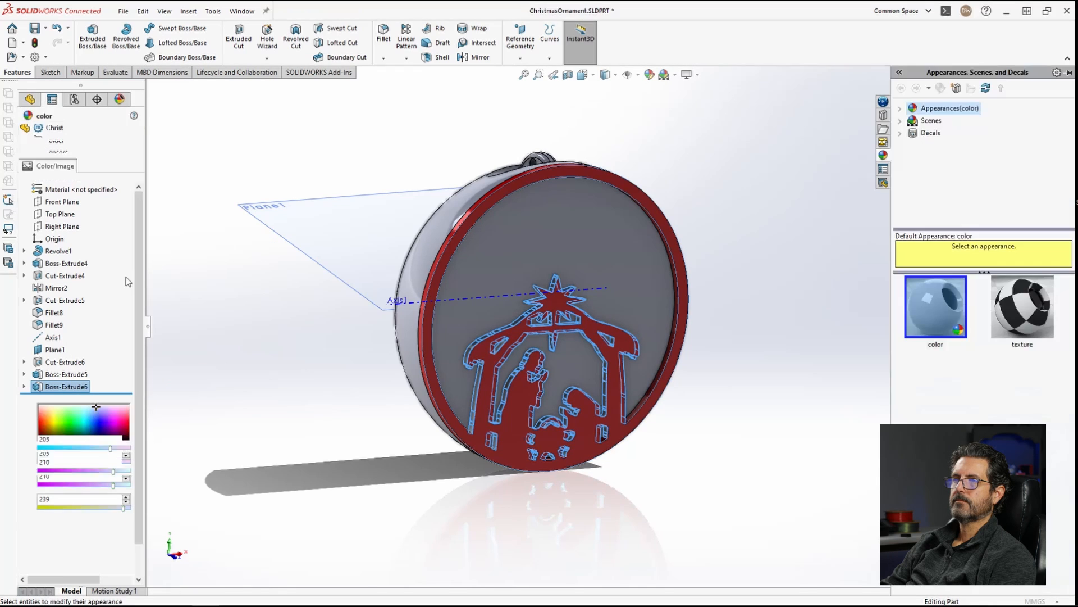
click(54, 362)
click(25, 131)
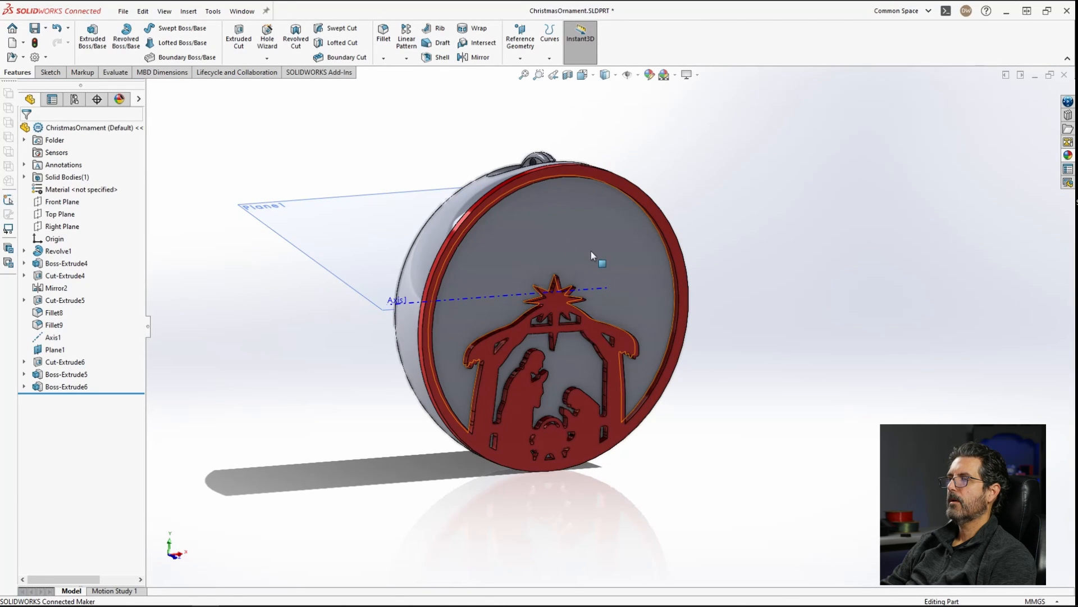
Step: Start a new sketch on the ornament's front face
middle_drag(591, 254, 508, 235)
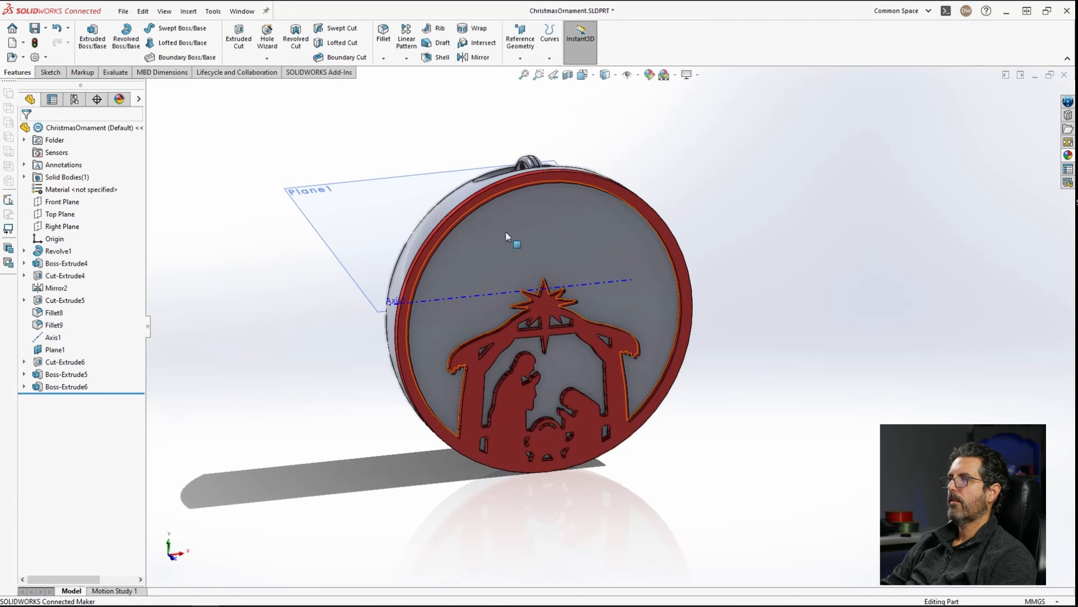
scroll(623, 263, down, 1)
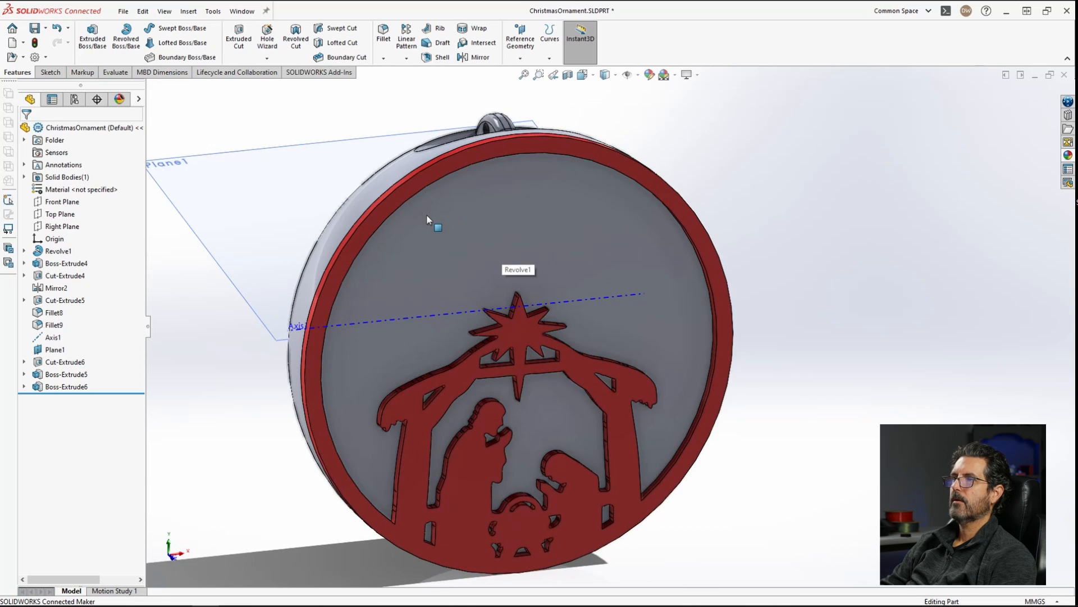
scroll(467, 227, down, 3)
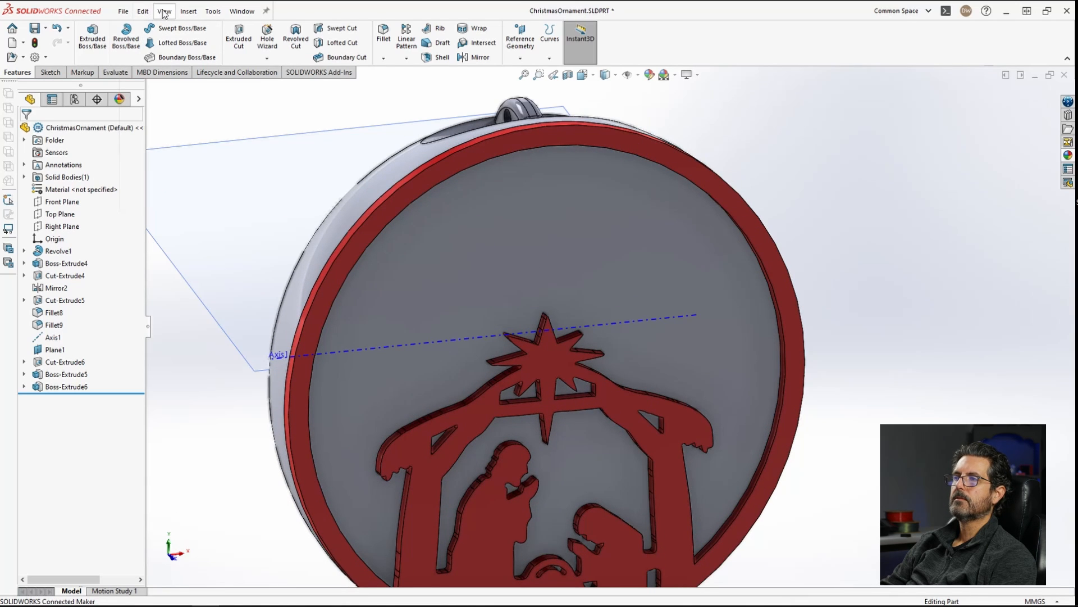
click(505, 196)
click(568, 169)
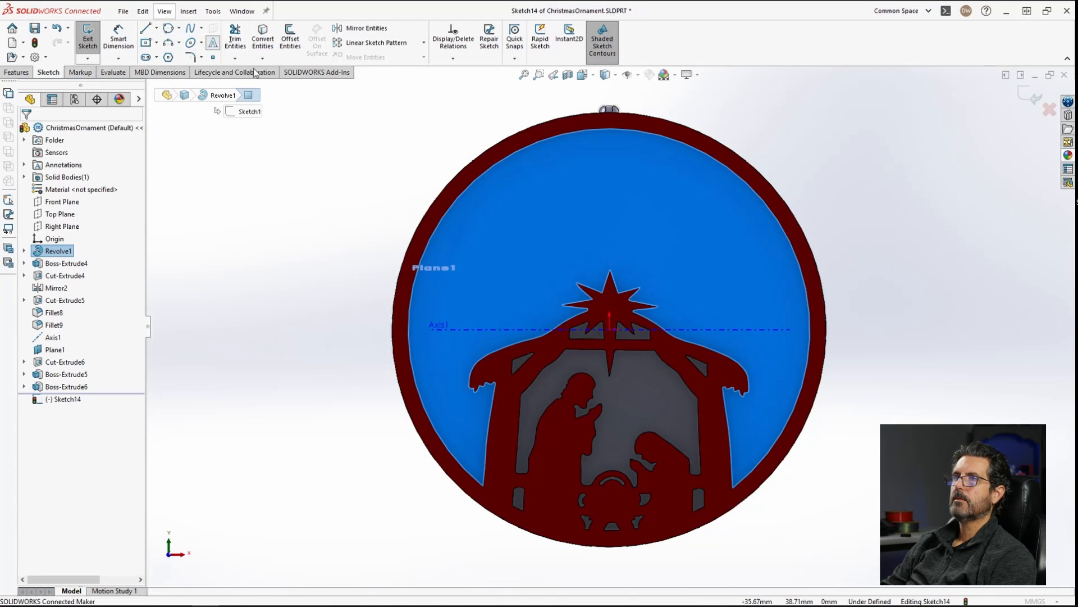
Step: Create sketch text 'The' and set it to a script font found by searching 'mr'
click(213, 45)
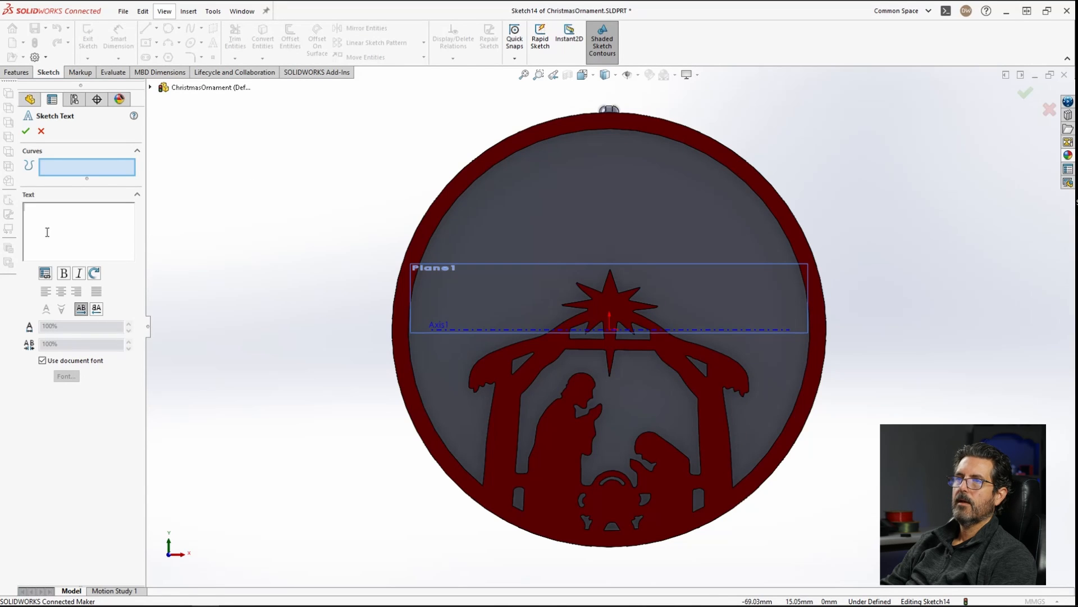
text(The)
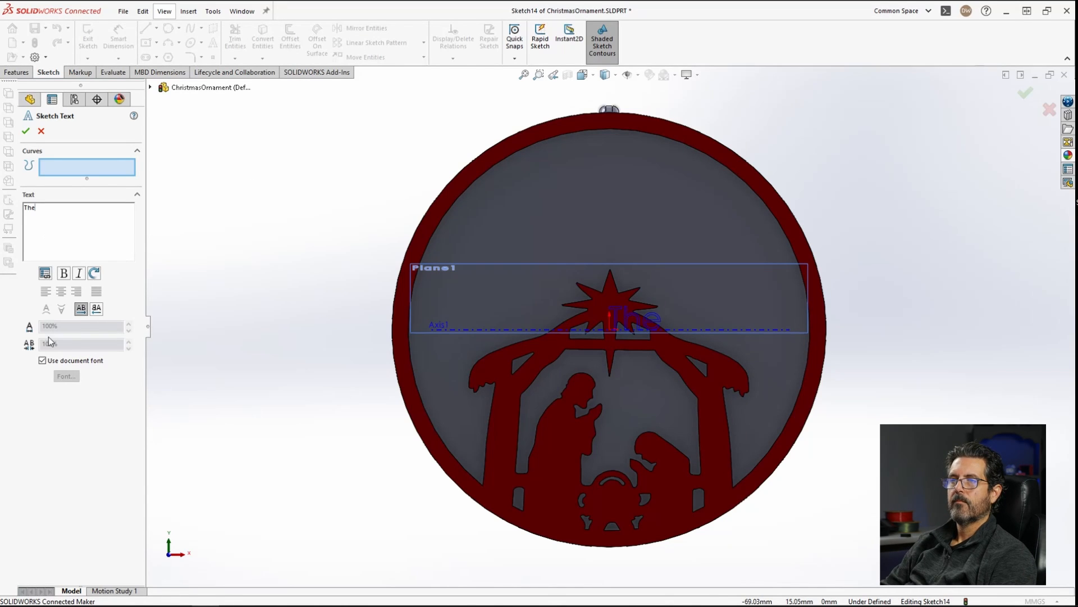
click(43, 360)
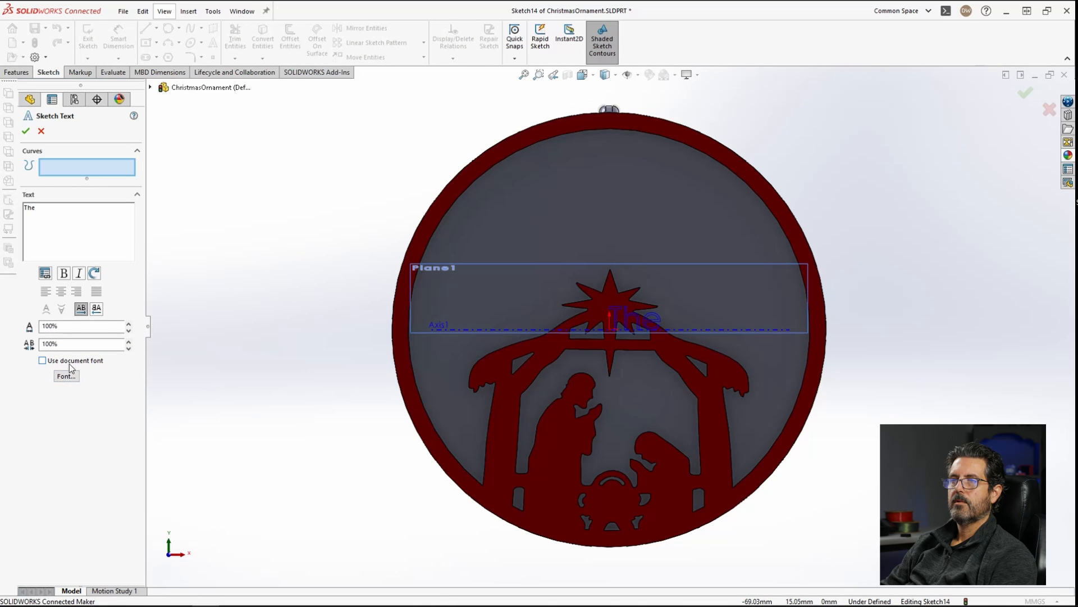
click(65, 377)
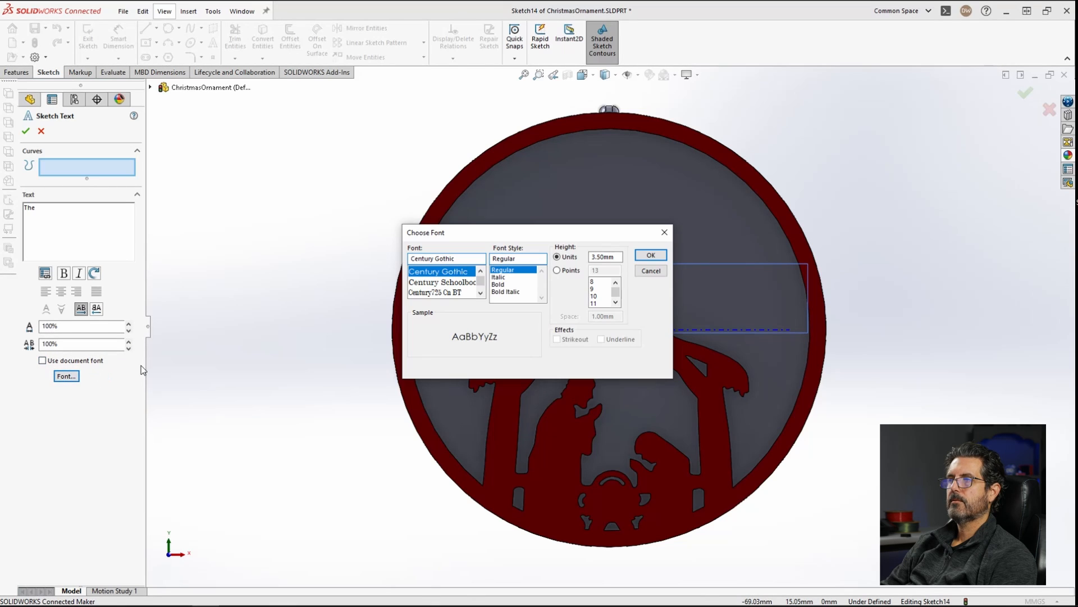
click(446, 256)
text(mr)
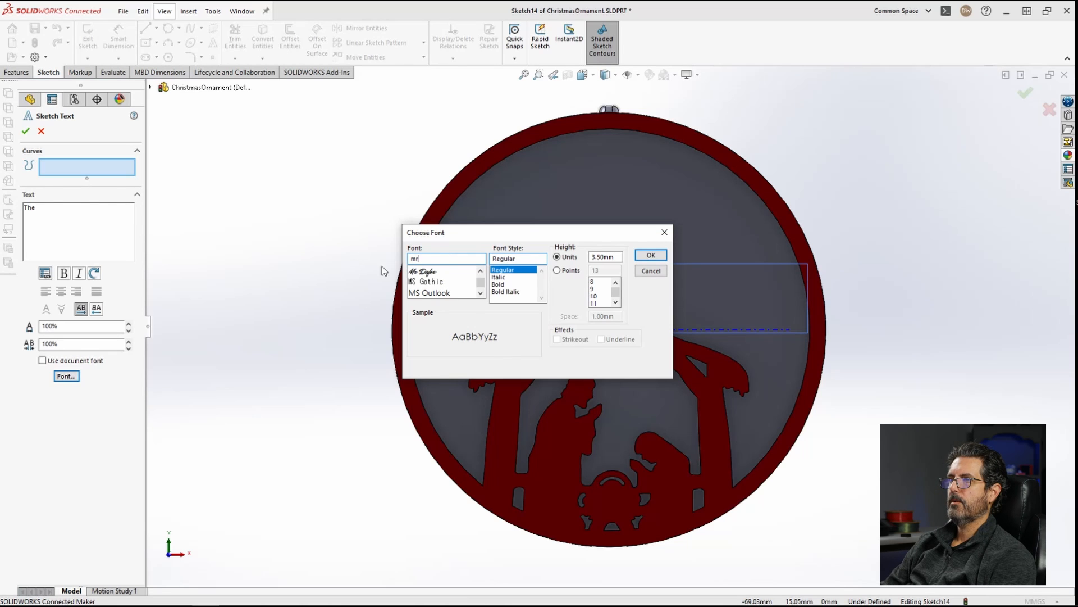
click(433, 271)
click(651, 256)
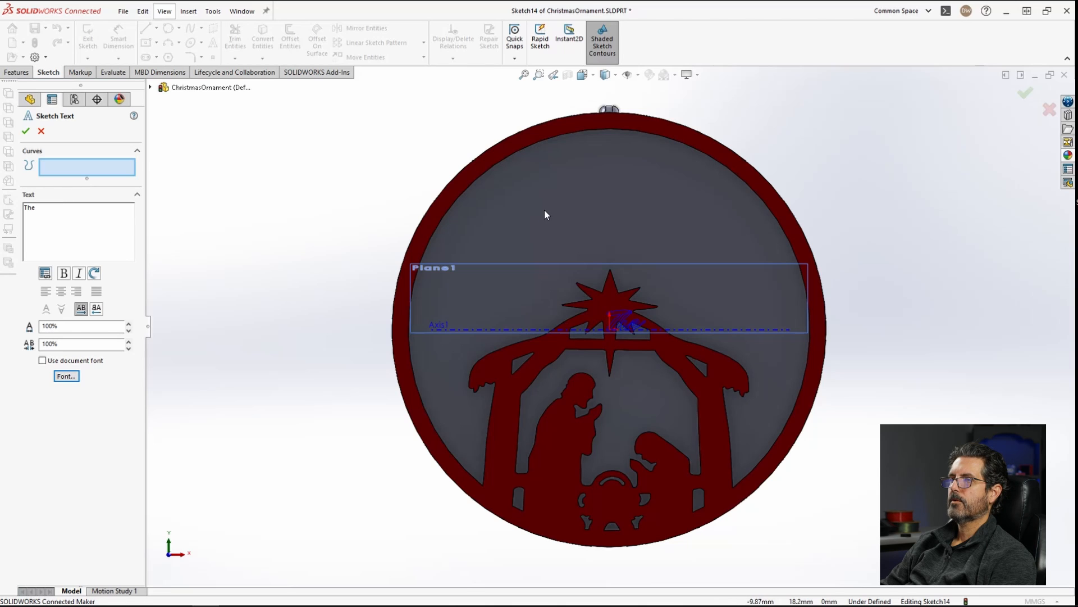
Step: Place the 'The' text near the top inside the rim and confirm it
click(545, 177)
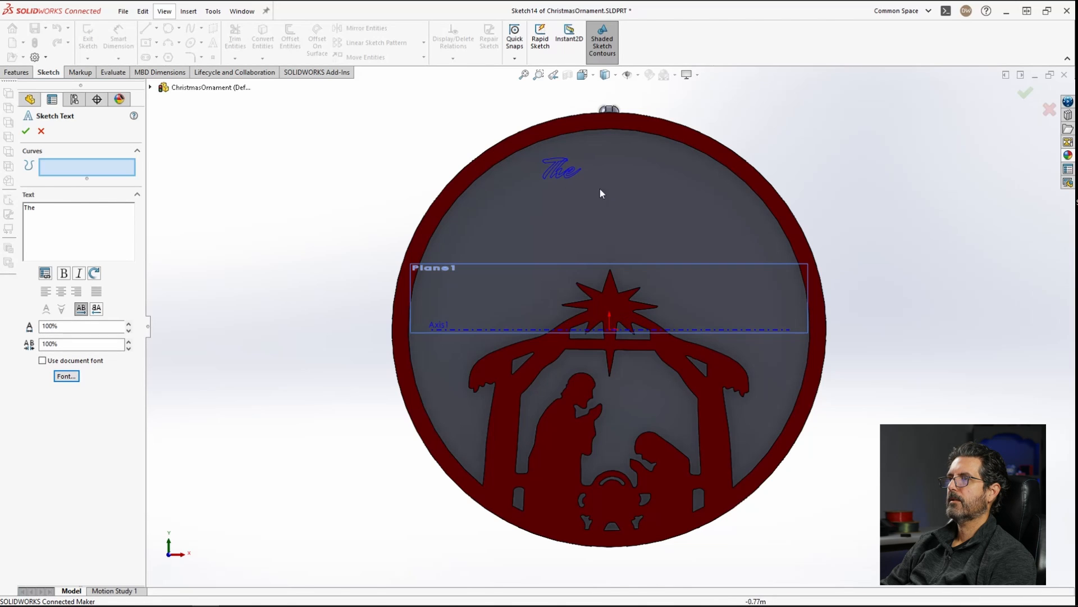
click(558, 161)
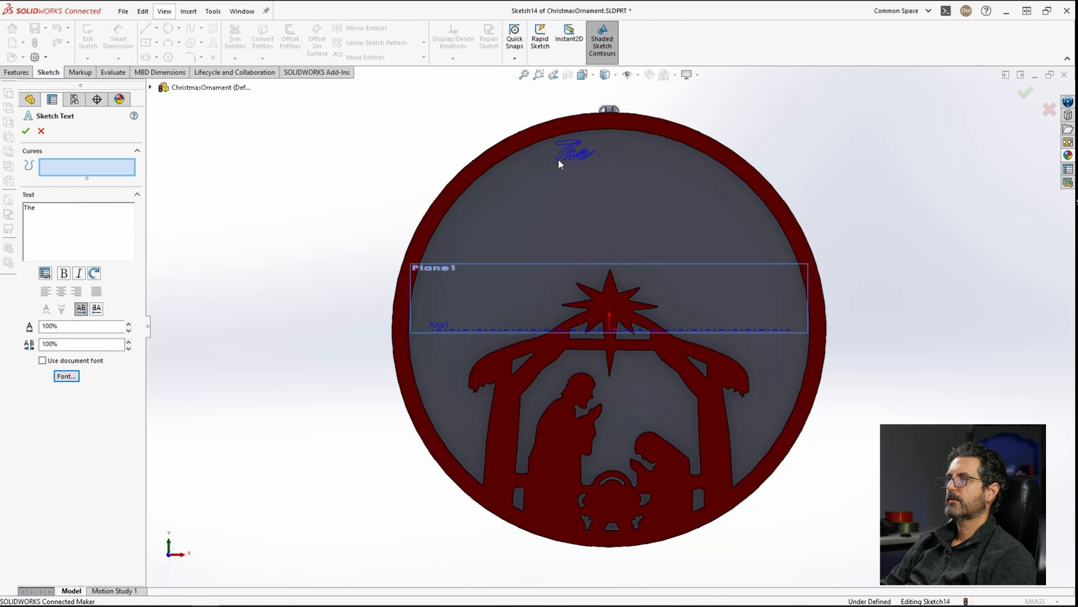
click(26, 131)
click(546, 221)
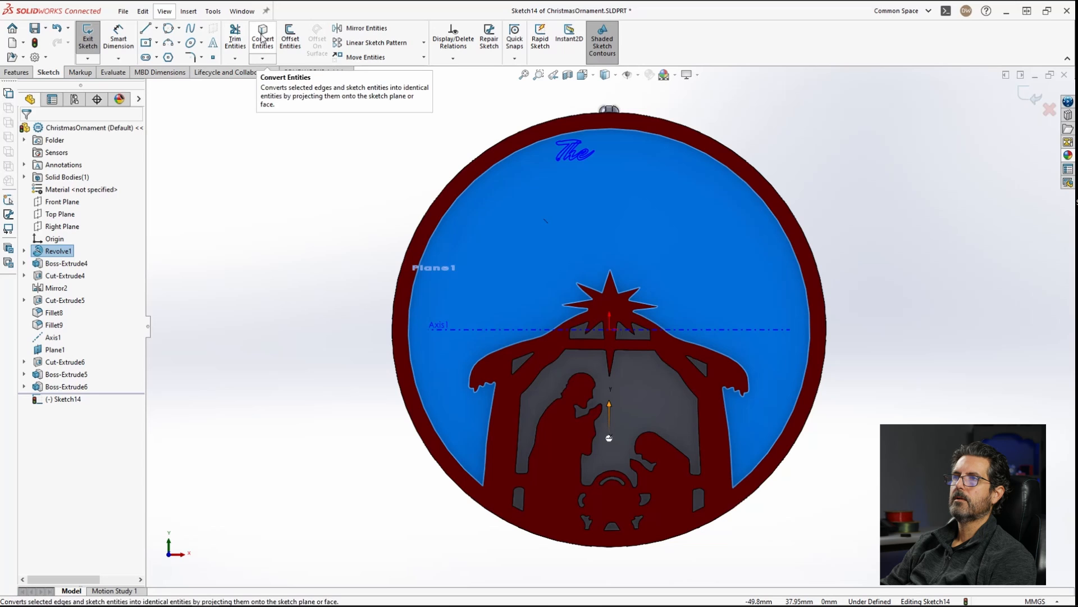
Step: Add a second sketch text with the family surname at an 8 mm font height
click(212, 43)
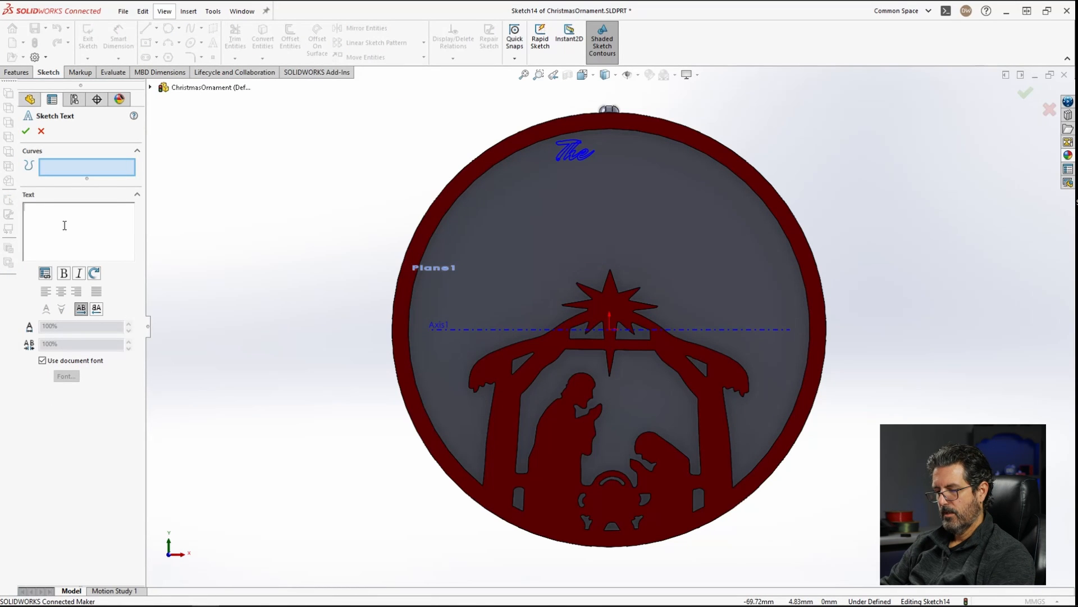
text(Webbs)
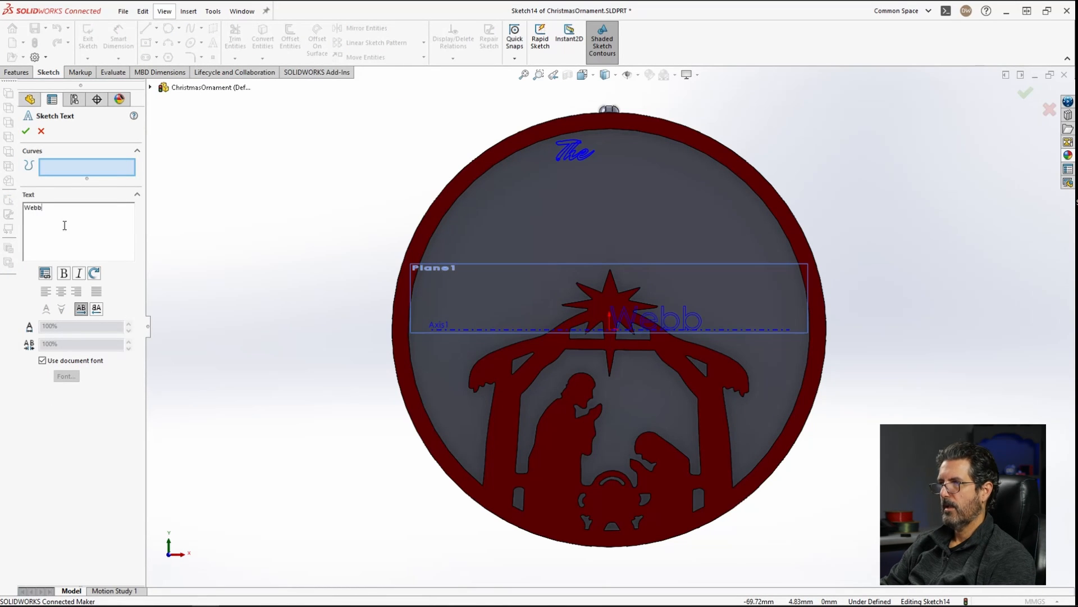
click(50, 362)
click(71, 377)
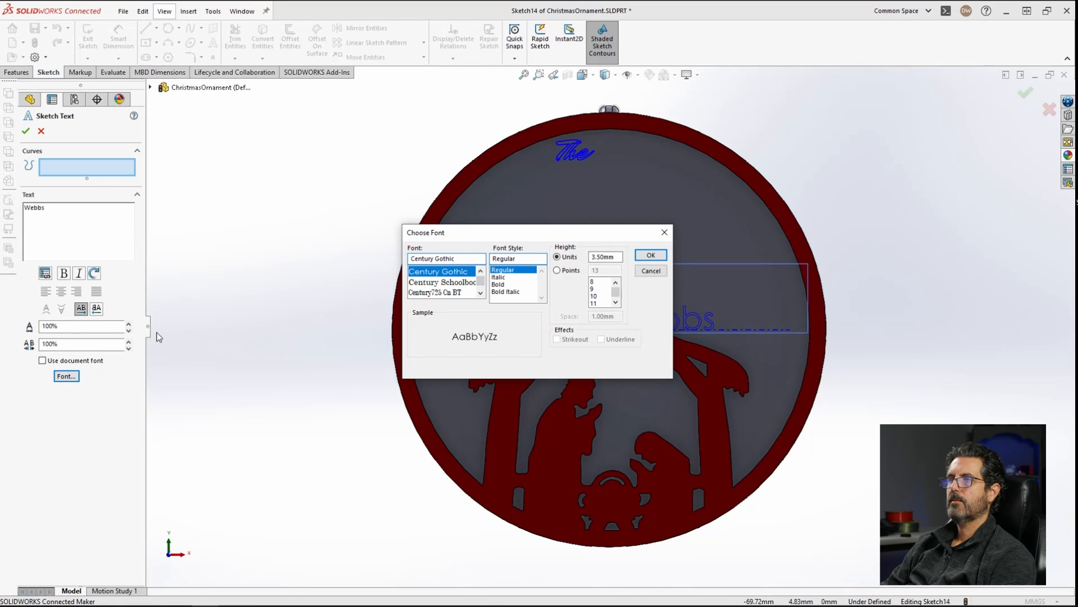
drag(616, 257, 565, 258)
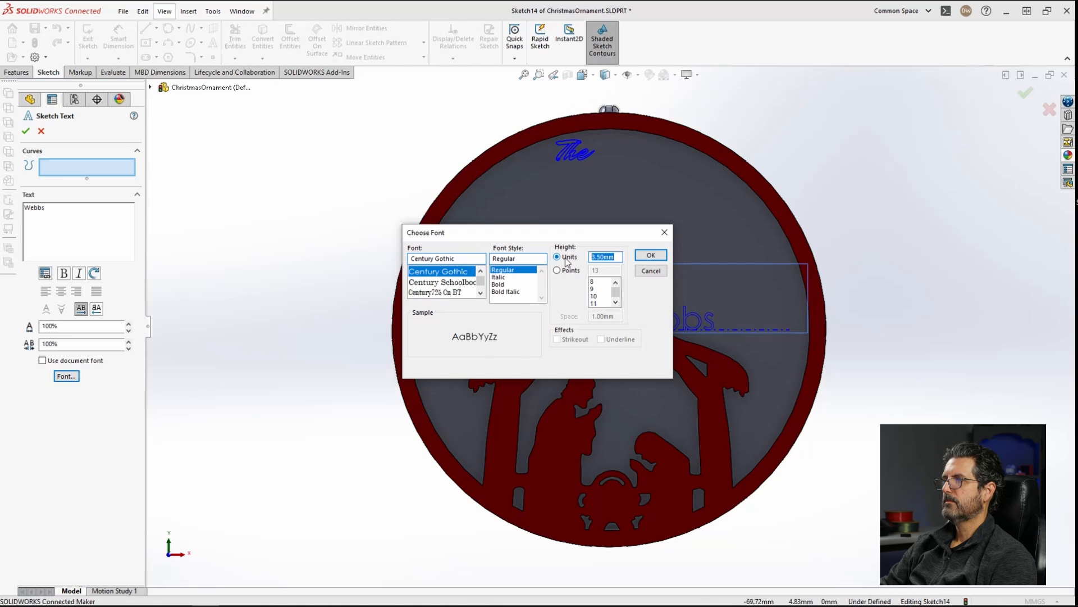
text(8)
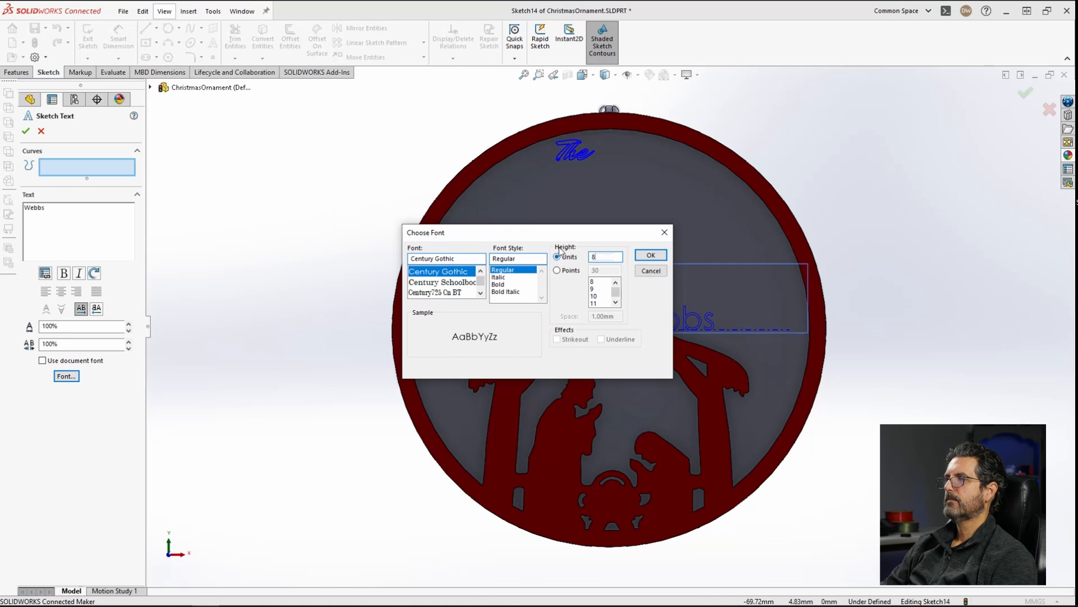
click(651, 256)
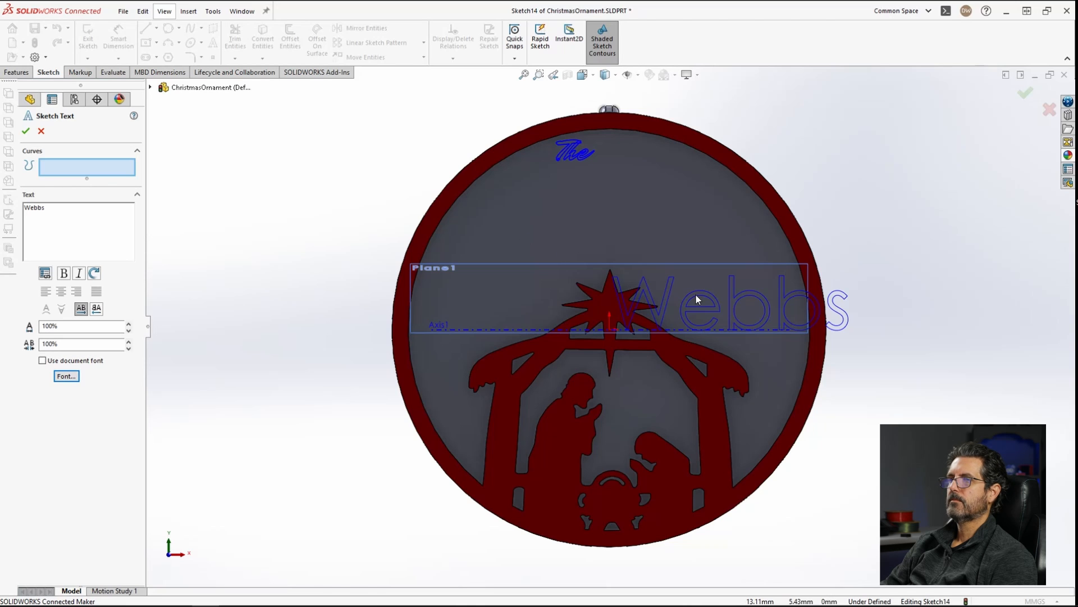
Step: Change the surname text's font to Mr Dafoe by searching 'mr' in the font list
click(66, 377)
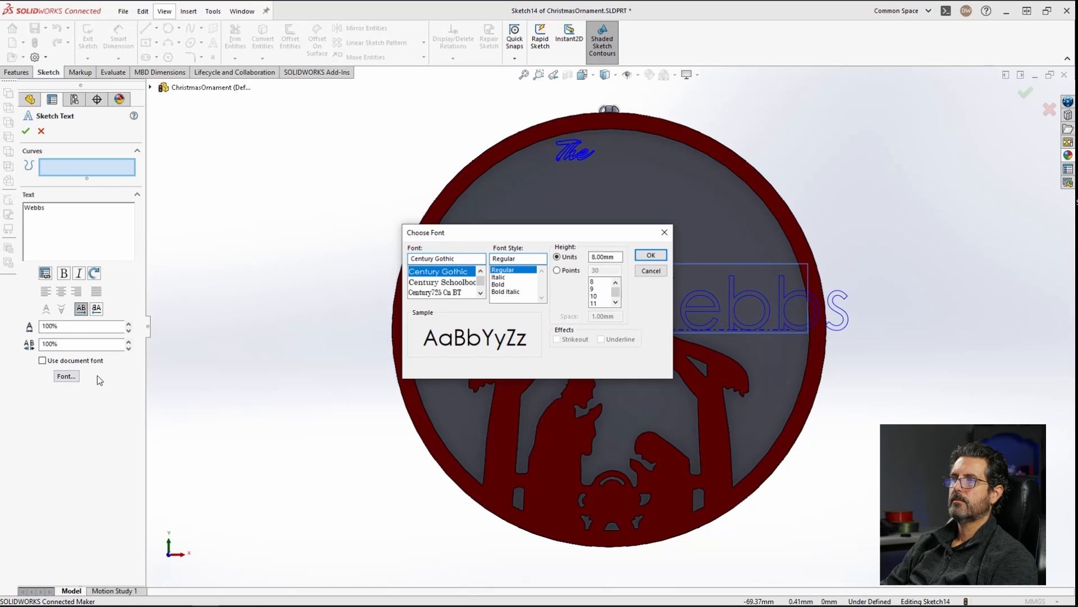
triple_click(456, 259)
text(mr)
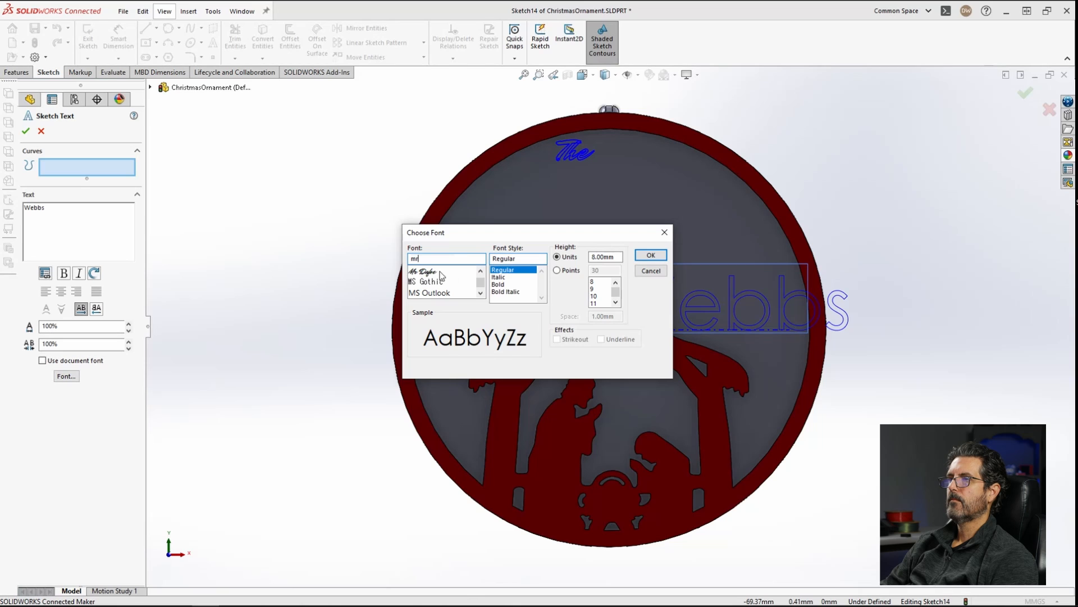
click(442, 272)
click(652, 255)
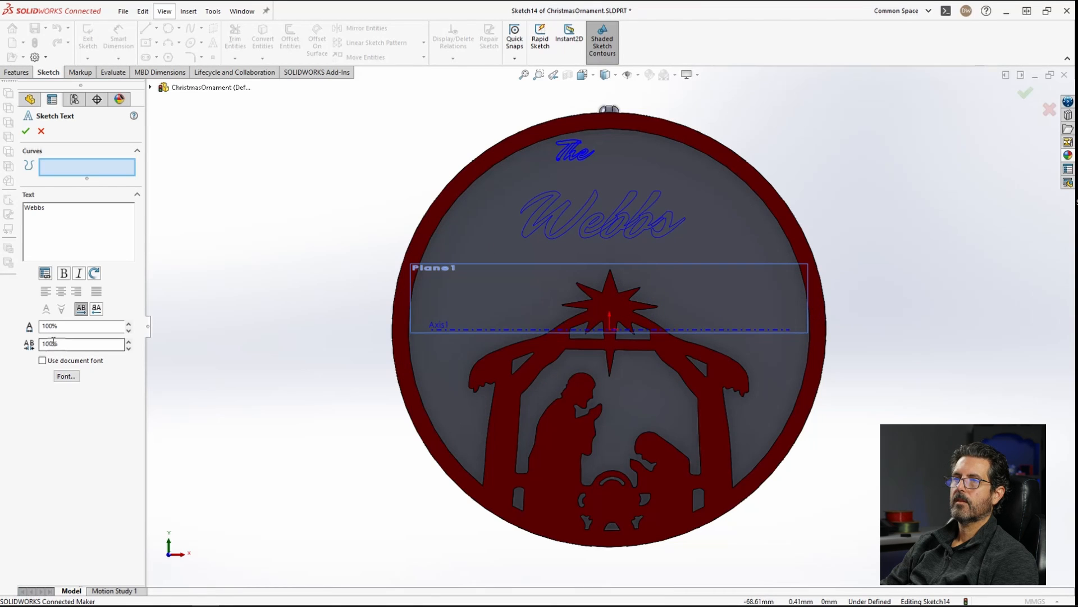
Step: Set the surname text's font height to 15 mm
click(67, 376)
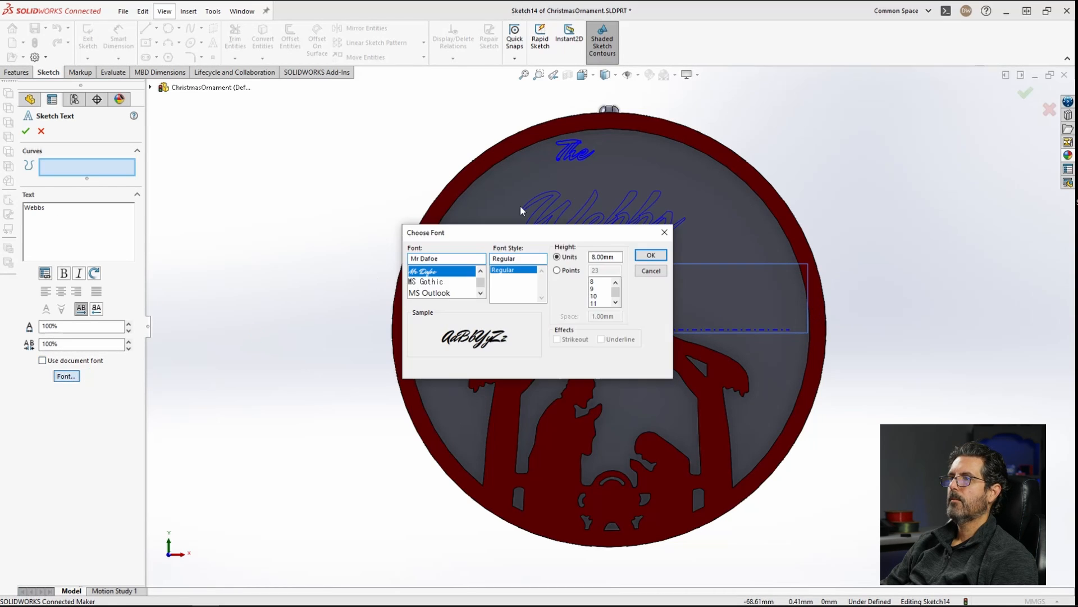
drag(619, 254, 551, 258)
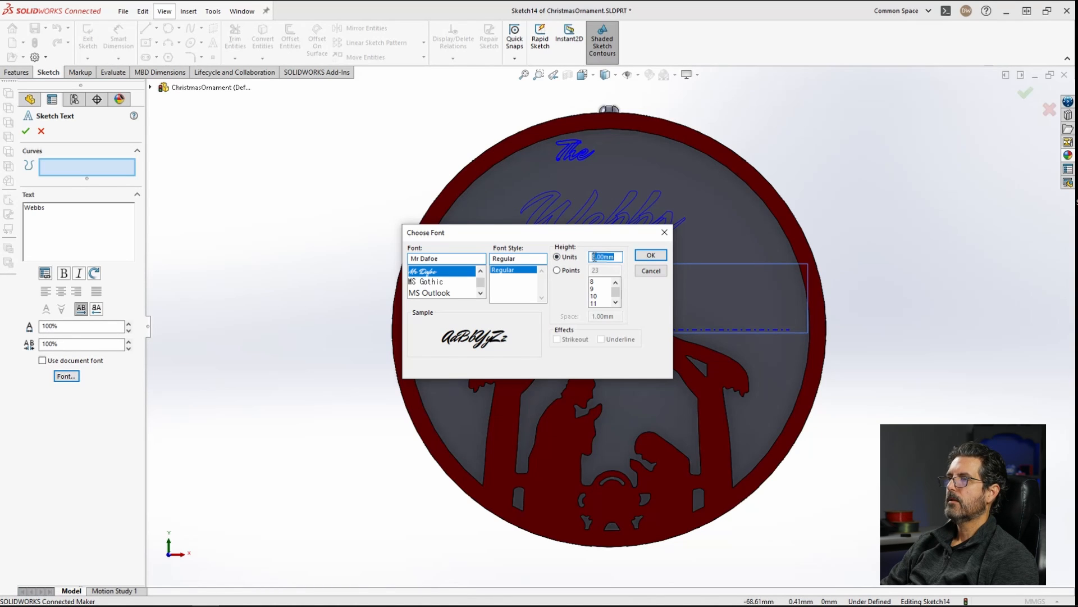
text(15)
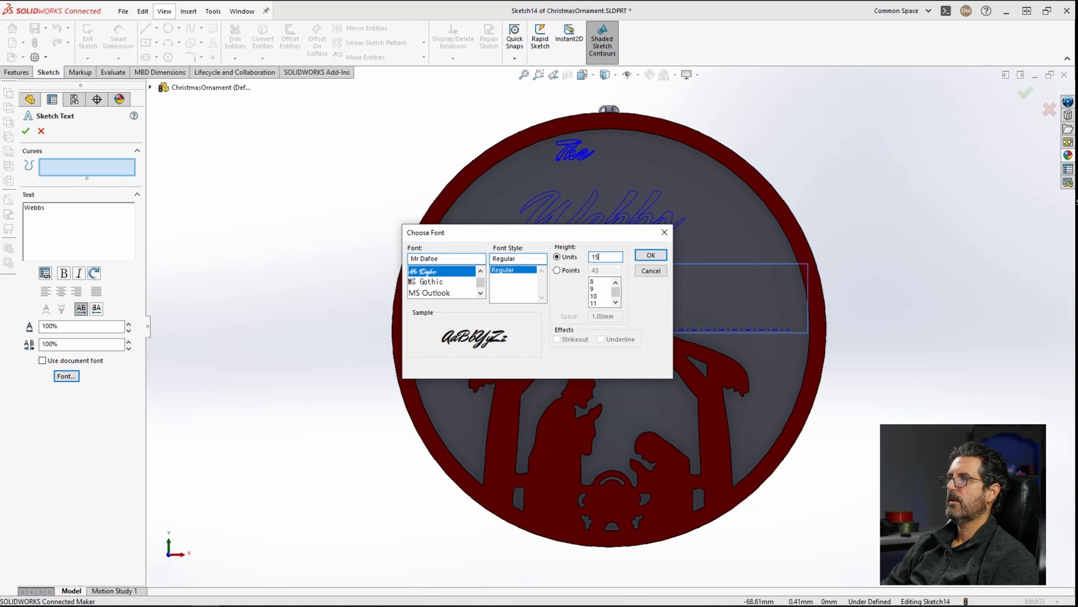
key(Return)
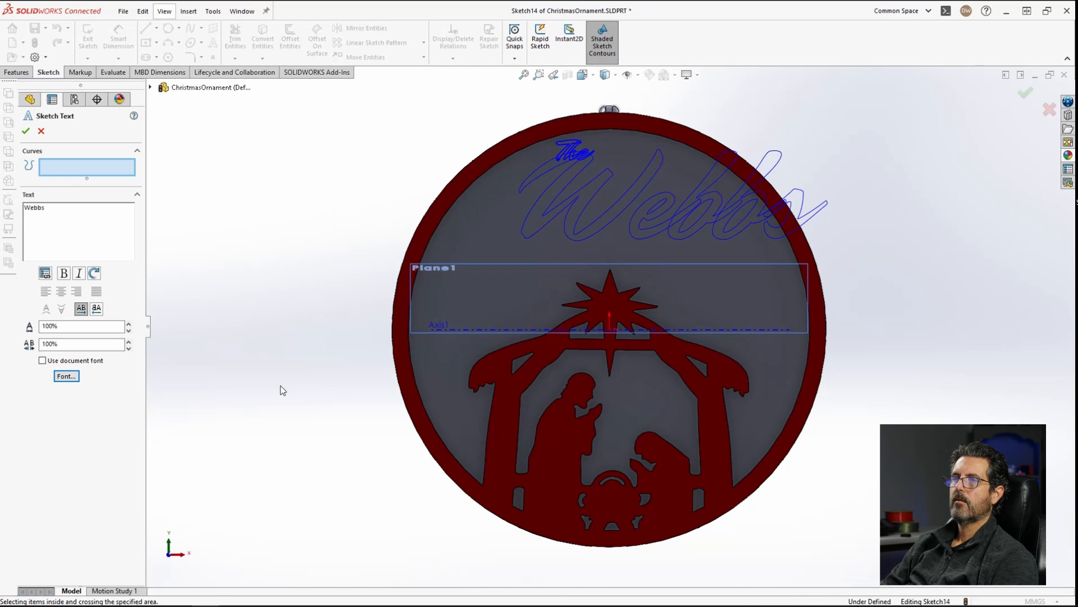
Step: Confirm the surname sketch text
scroll(676, 197, down, 3)
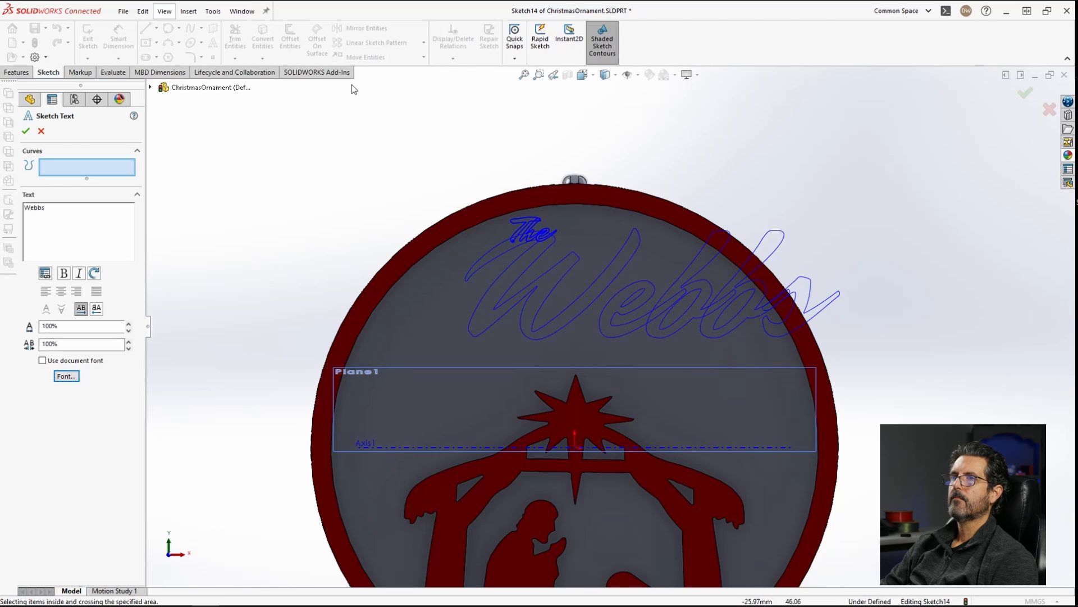
click(27, 133)
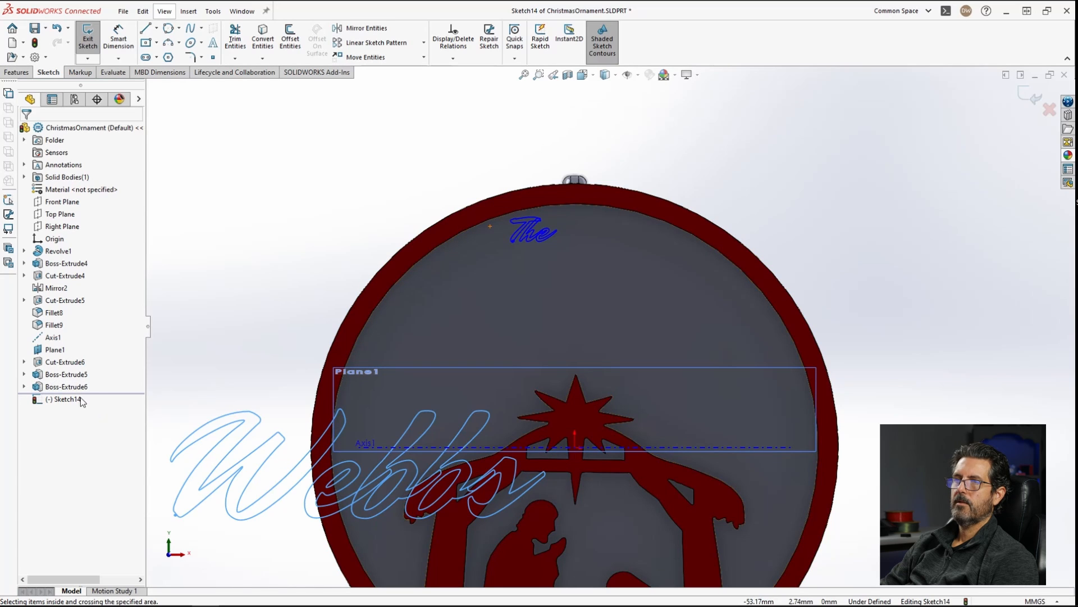
right_click(284, 487)
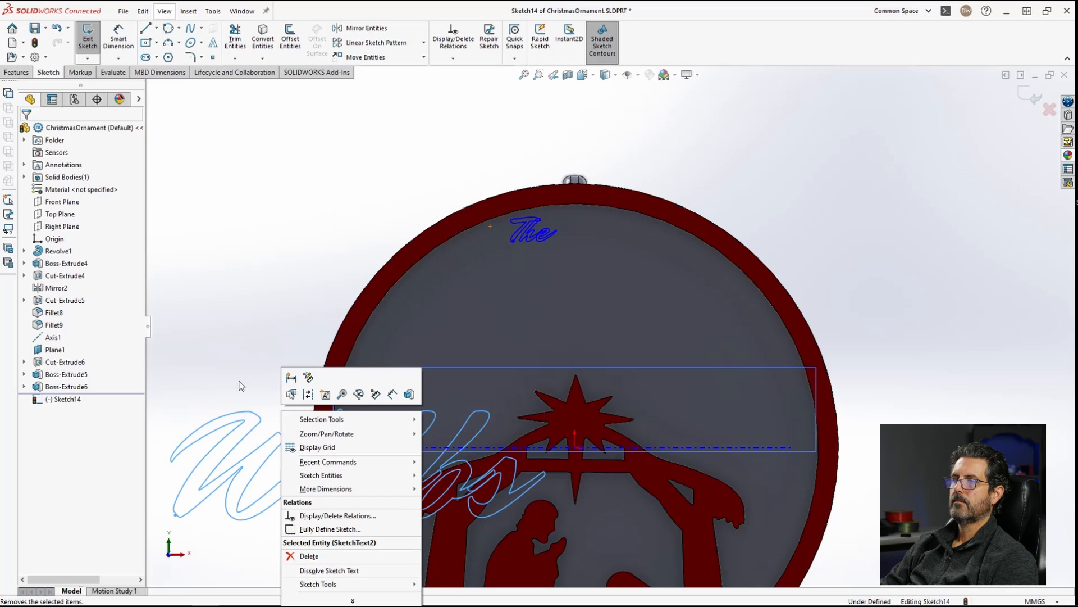
click(241, 386)
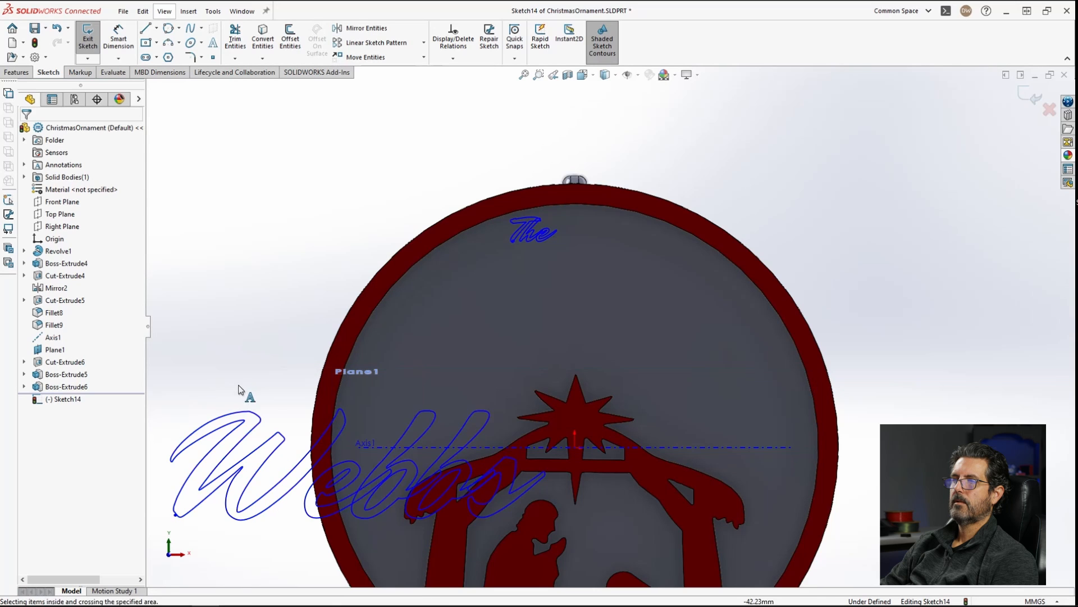
Step: Reopen the surname text and drag it to the middle of the ornament, above the star
double_click(256, 434)
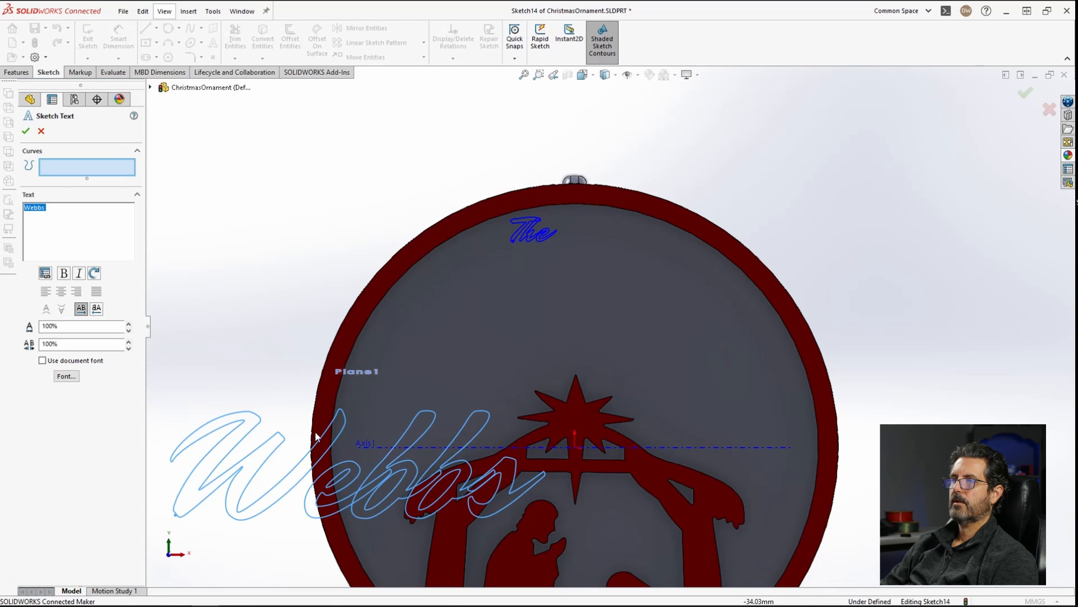
scroll(595, 323, up, 3)
click(586, 318)
mouse_move(527, 337)
mouse_down()
mouse_move(470, 348)
mouse_move(461, 379)
mouse_move(438, 369)
mouse_up()
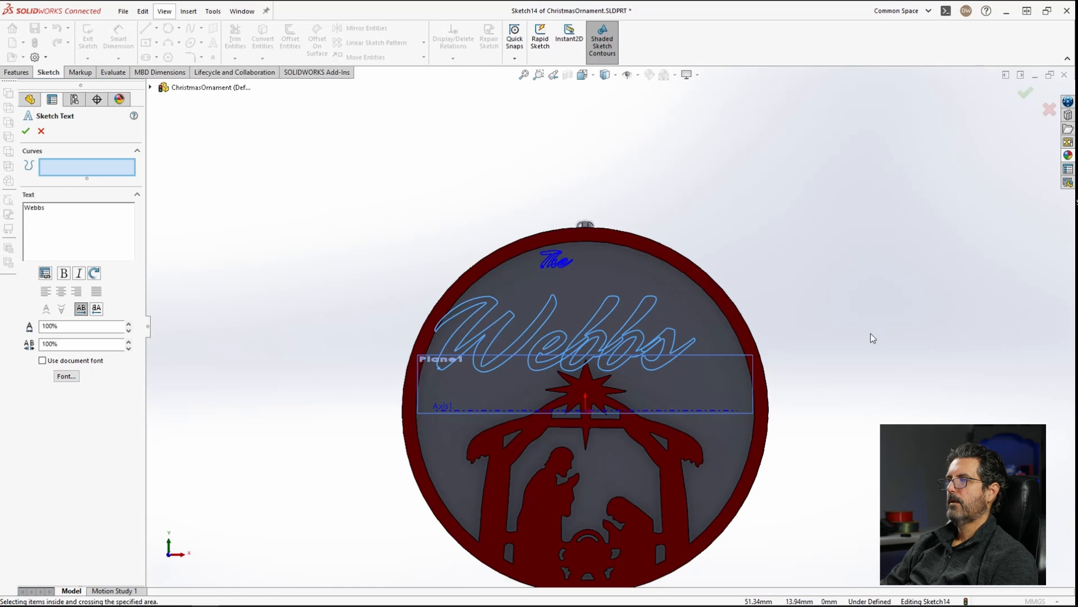
Step: Zoom in on the surname's first letter and reposition the text's anchor point near the rim
scroll(445, 340, up, 3)
scroll(641, 325, down, 10)
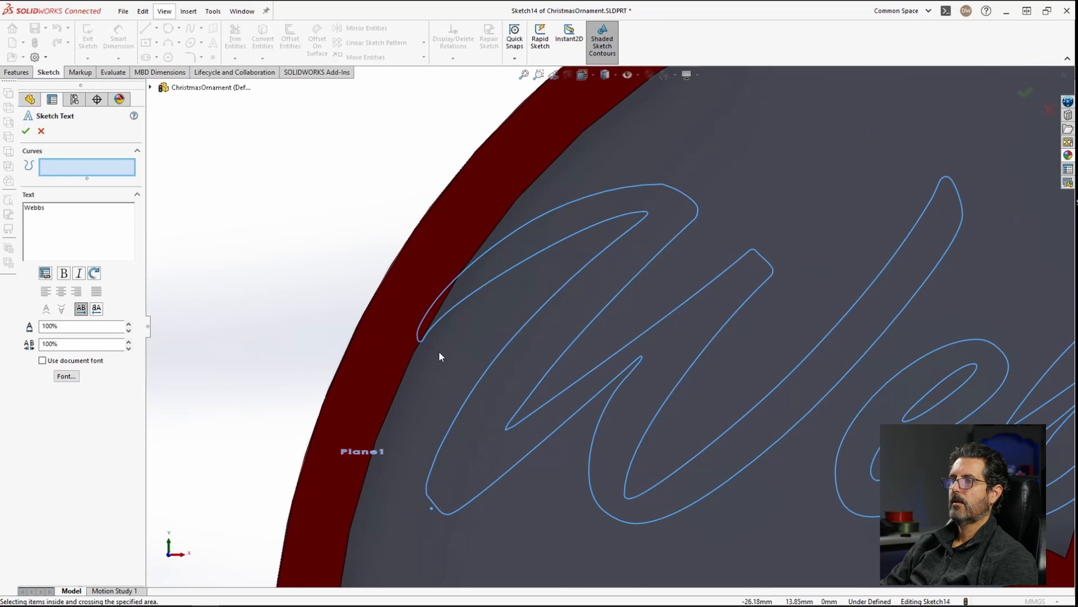
click(440, 352)
click(446, 391)
click(412, 492)
click(391, 531)
click(406, 537)
click(407, 542)
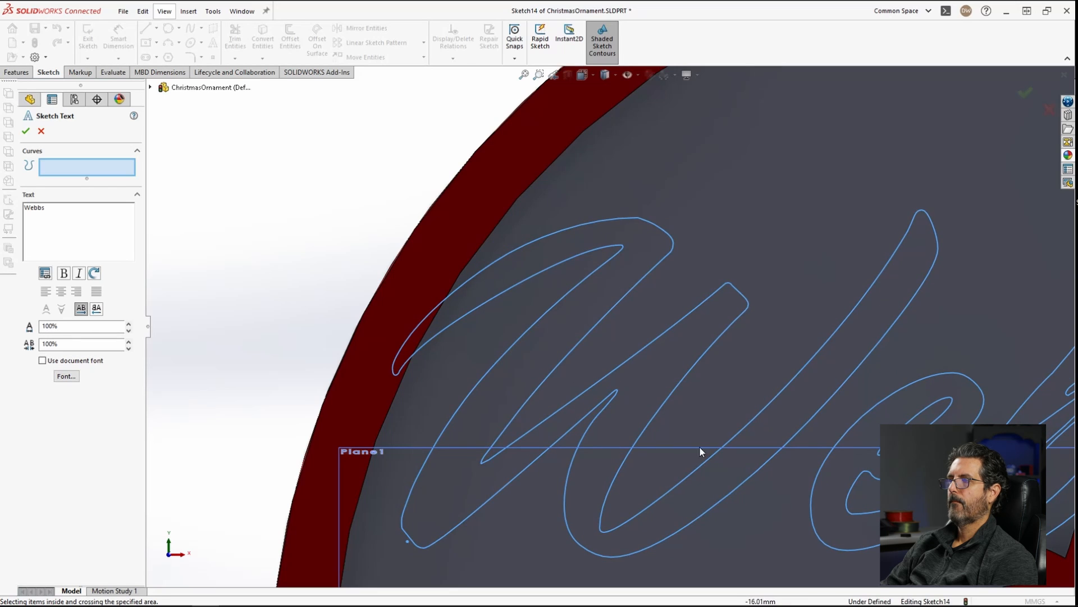
Step: Adjust the surname text's position so it sits below 'The', then confirm the sketch text
scroll(595, 480, up, 6)
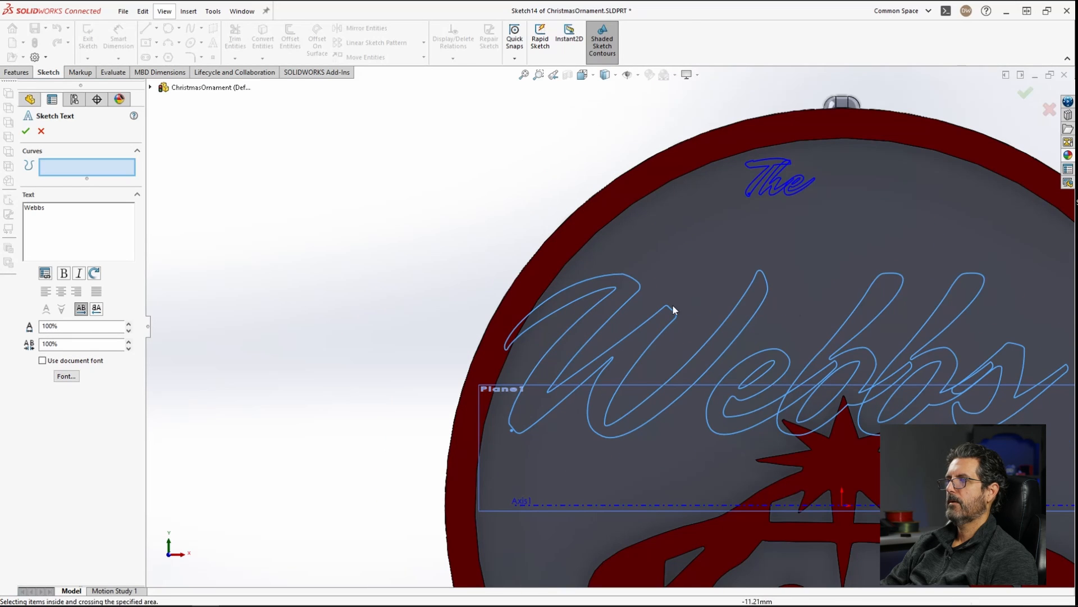
click(798, 350)
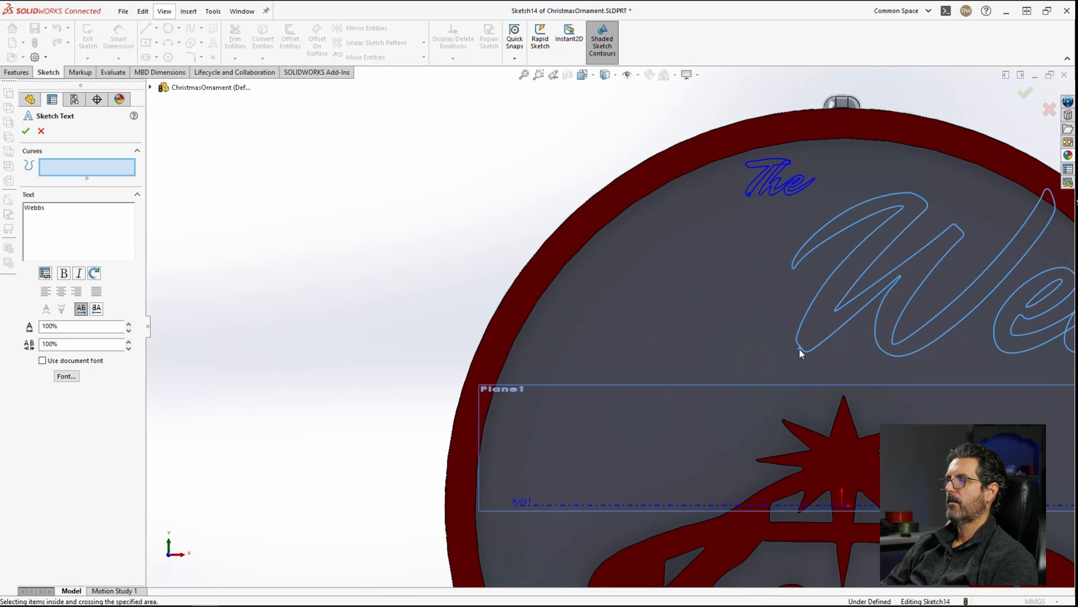
click(645, 370)
click(552, 380)
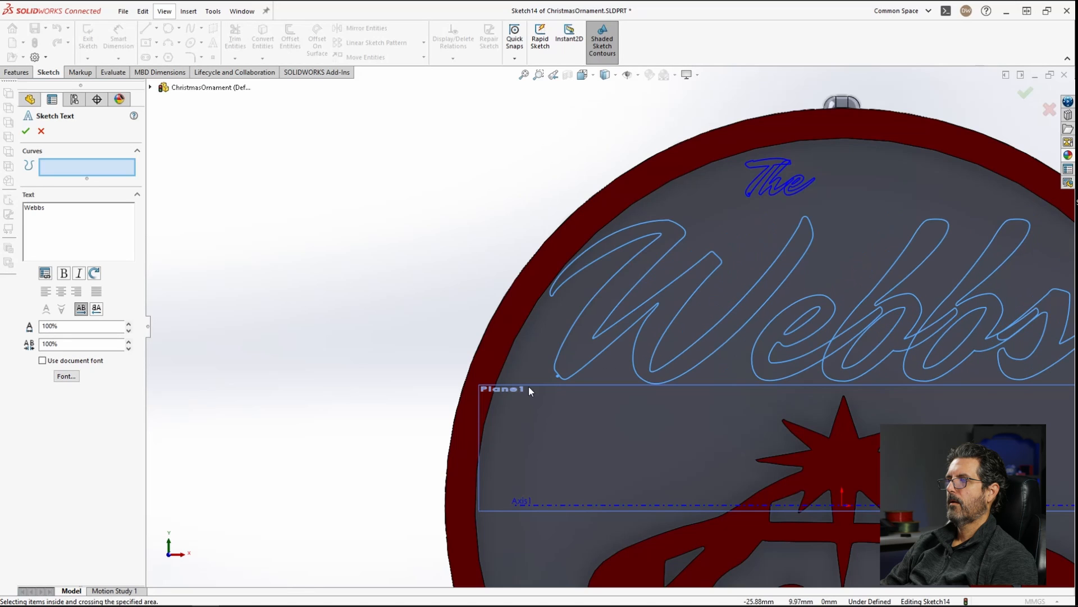
click(523, 405)
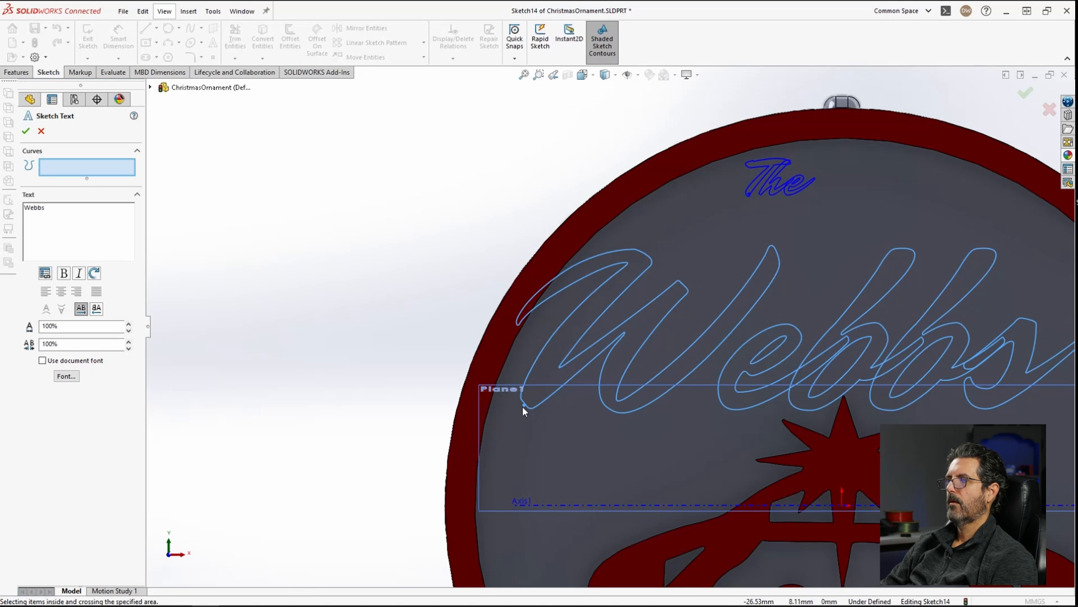
click(522, 402)
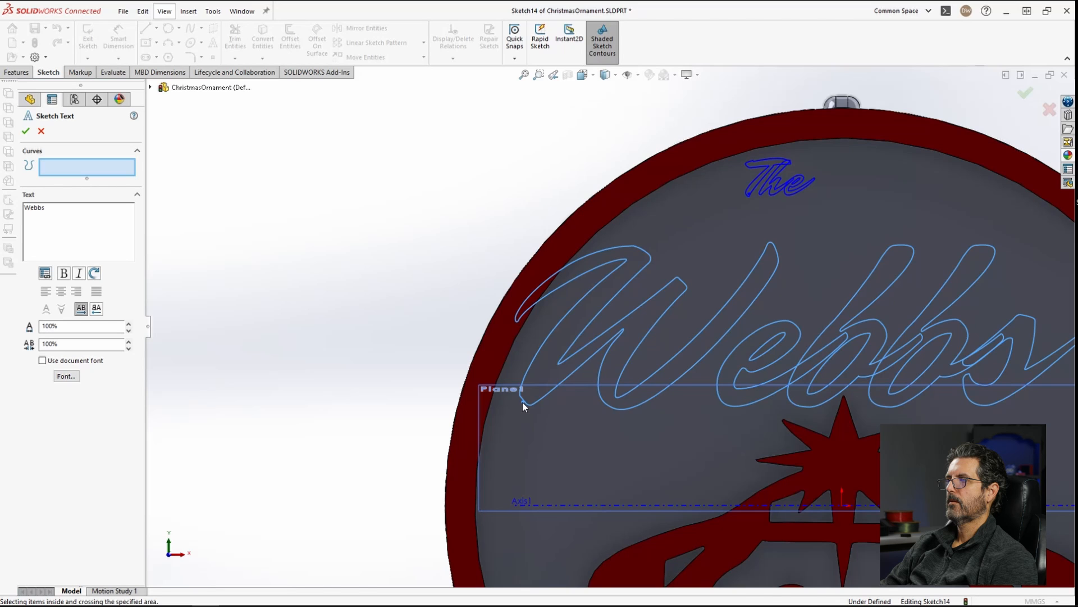
click(522, 391)
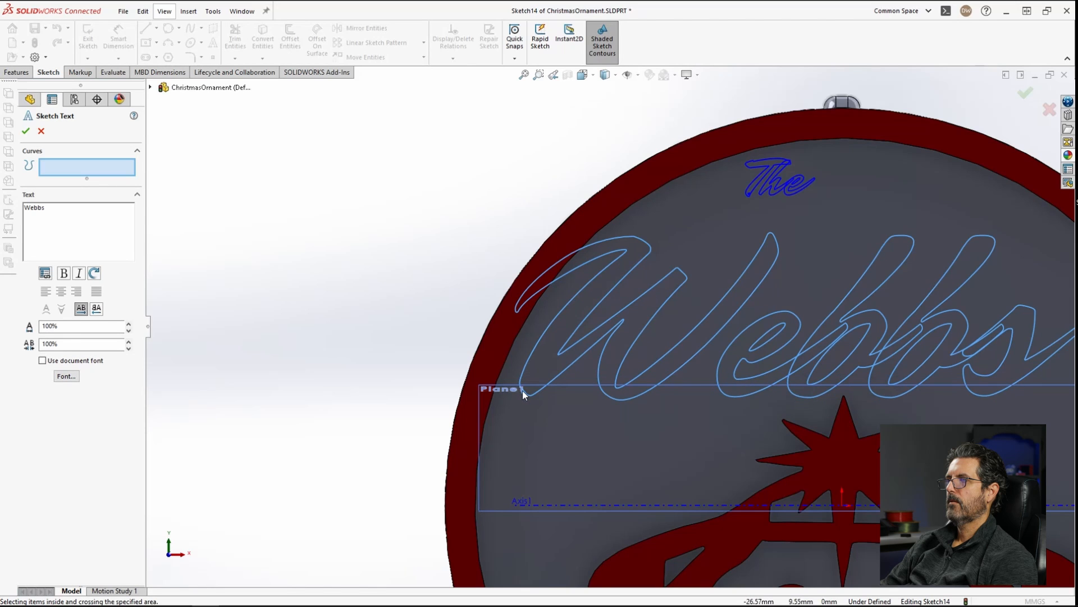
scroll(944, 325, up, 2)
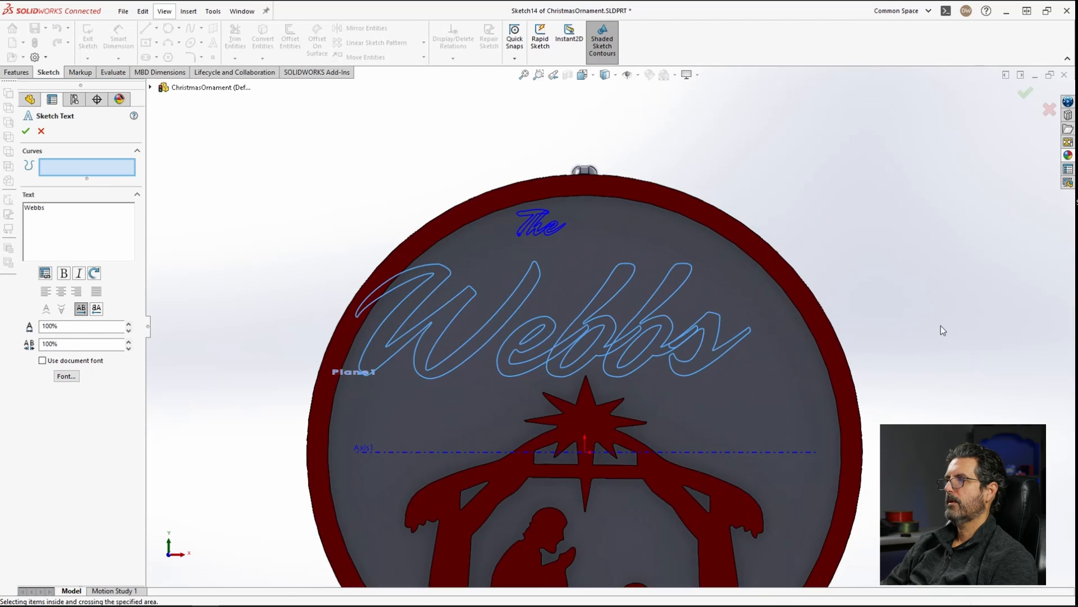
click(26, 132)
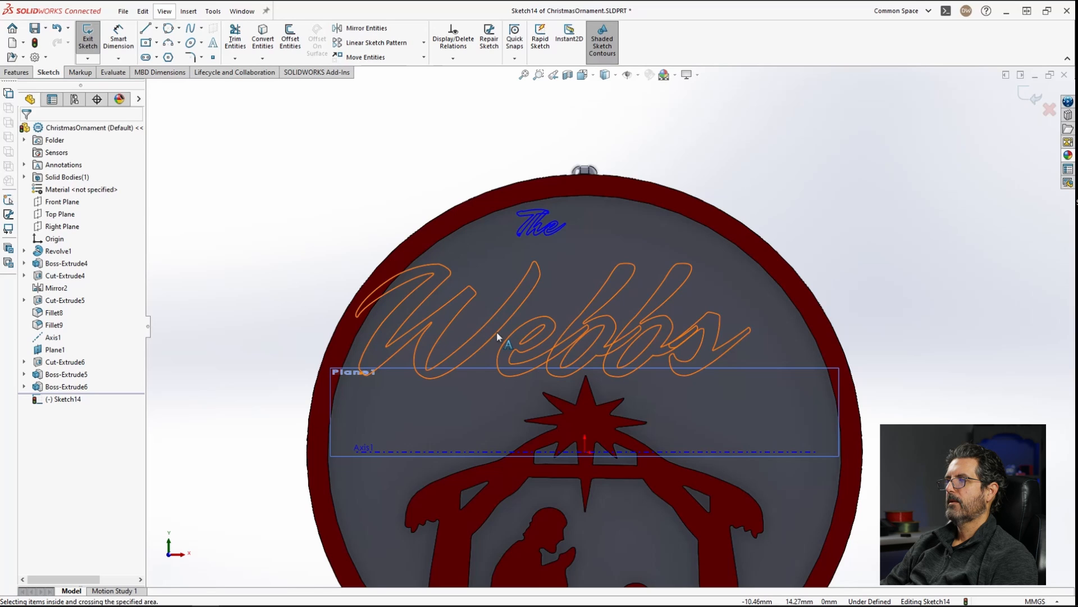
Step: Dissolve the surname sketch text into sketch geometry
click(527, 340)
right_click(528, 340)
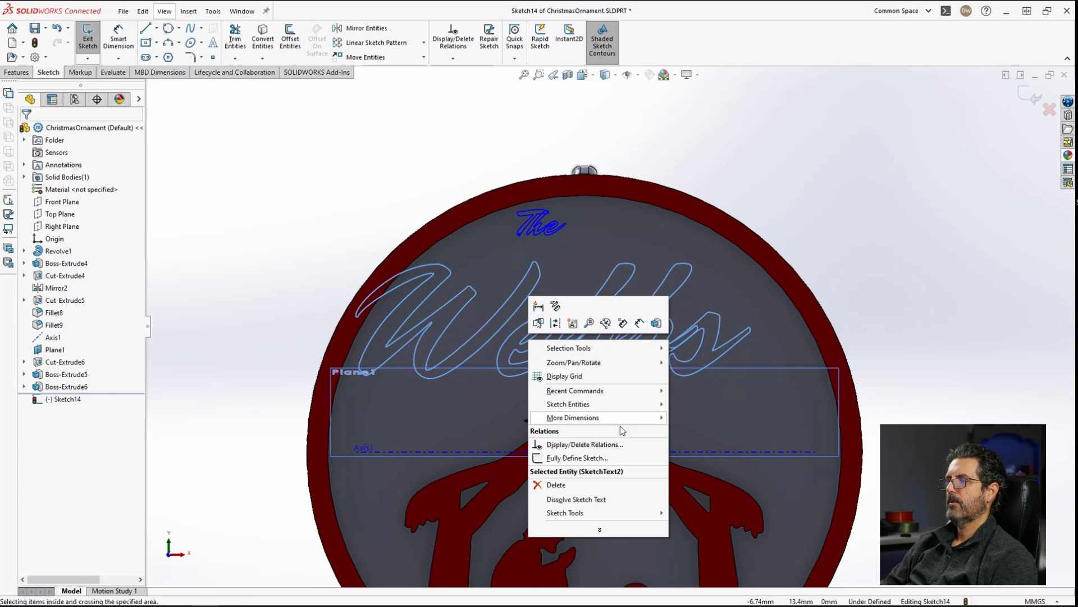
click(568, 499)
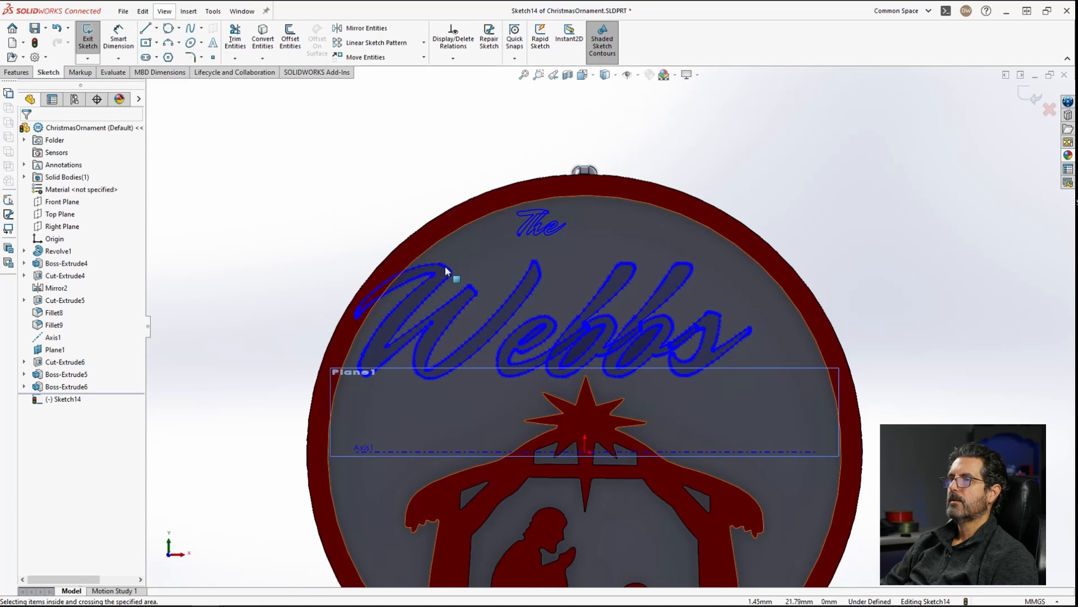
Step: Select all the dissolved surname geometry and scale it by a factor of 1.15 with Scale Entities
drag(311, 256, 808, 413)
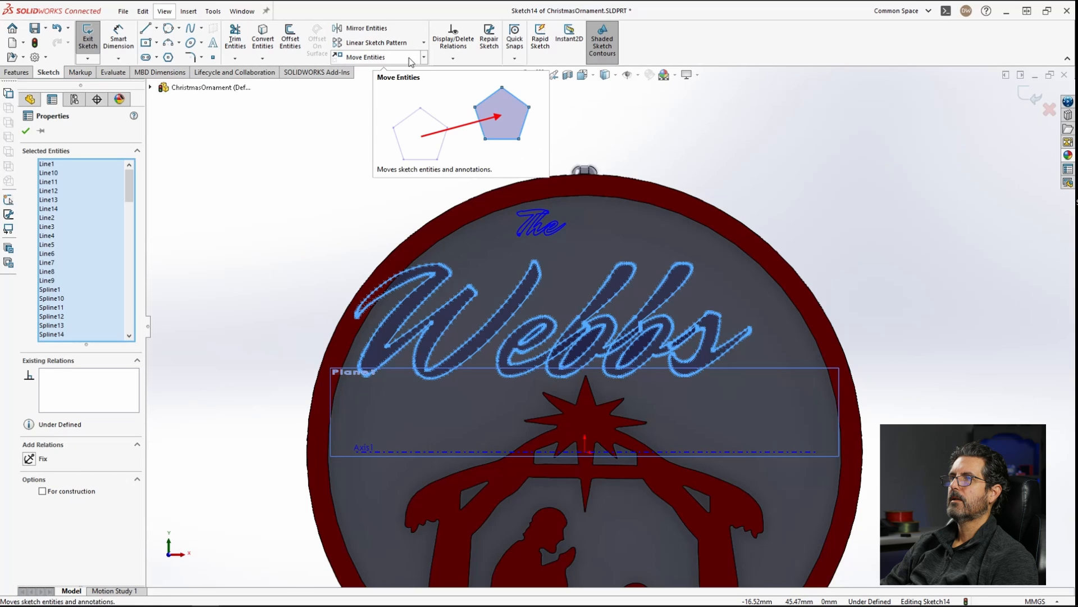
click(423, 59)
click(359, 113)
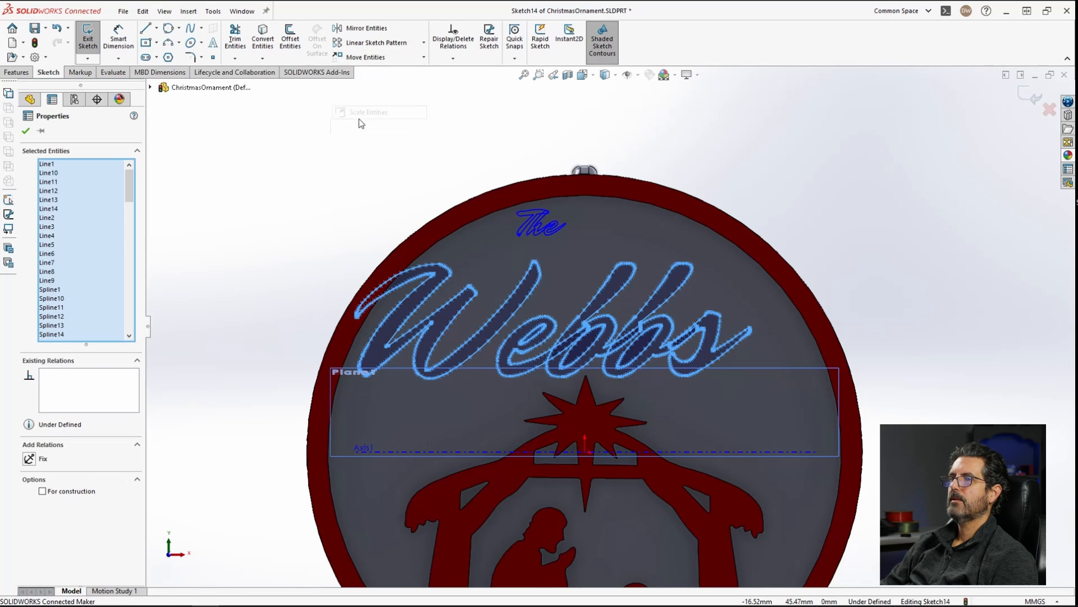
click(376, 301)
text(1.1)
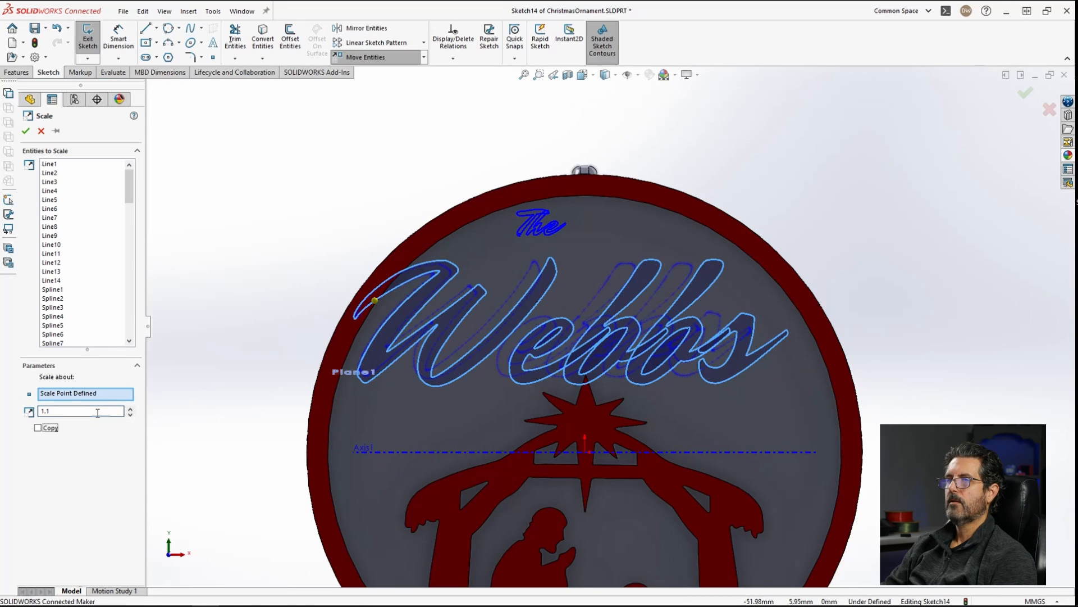
text(5)
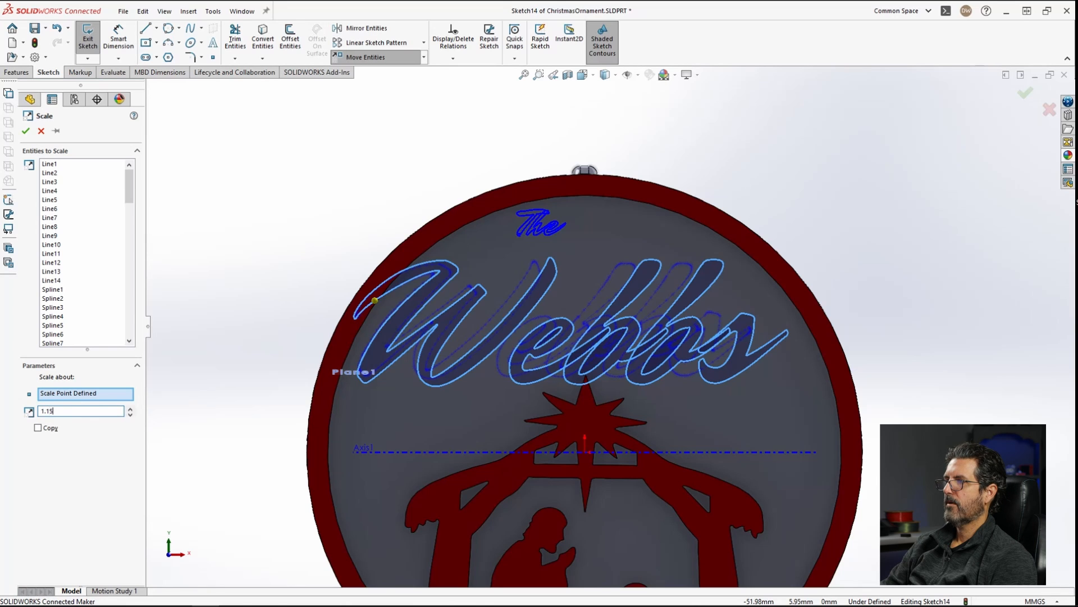
key(Tab)
click(80, 410)
text(.)
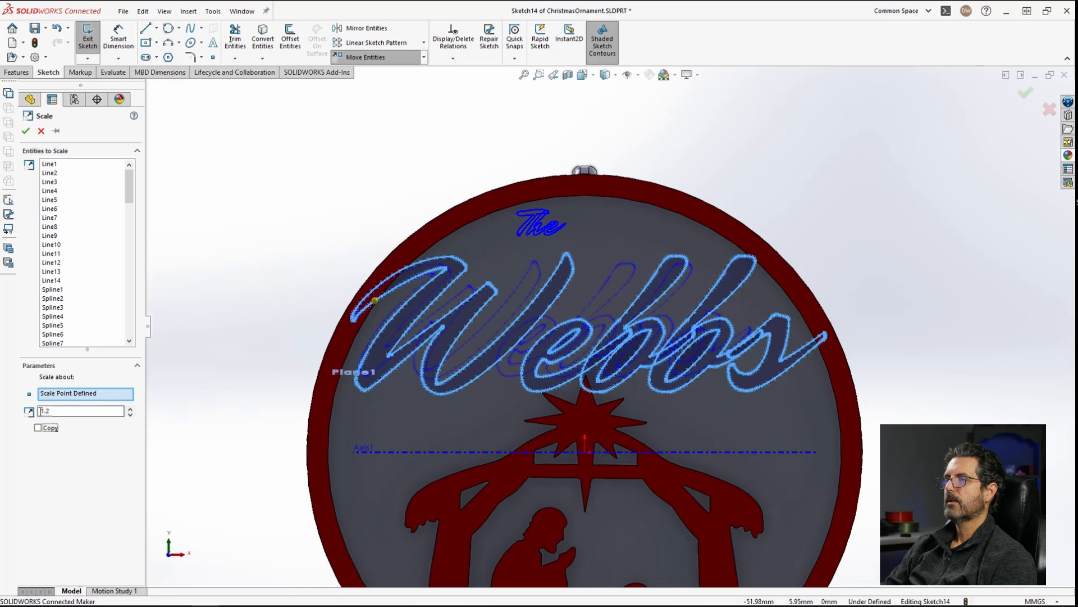
click(58, 412)
key(BackSpace)
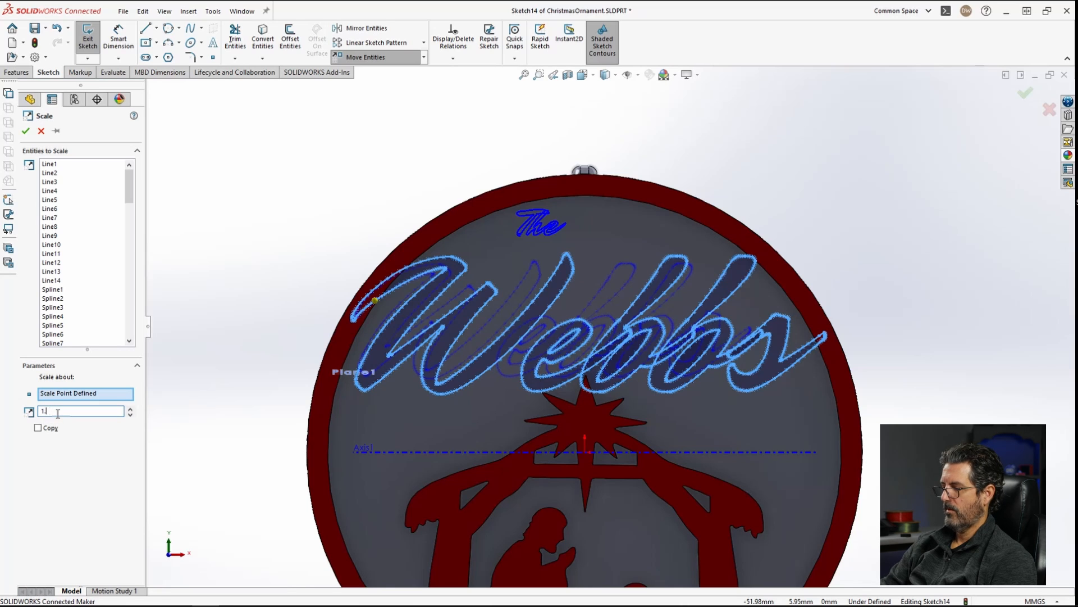
text(15)
key(Tab)
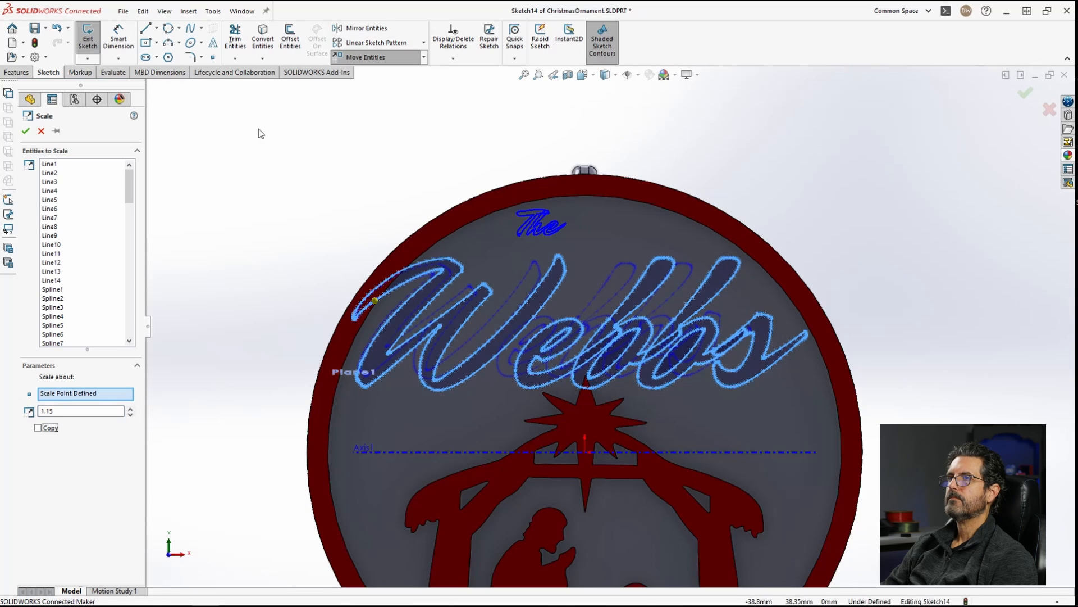
key(Return)
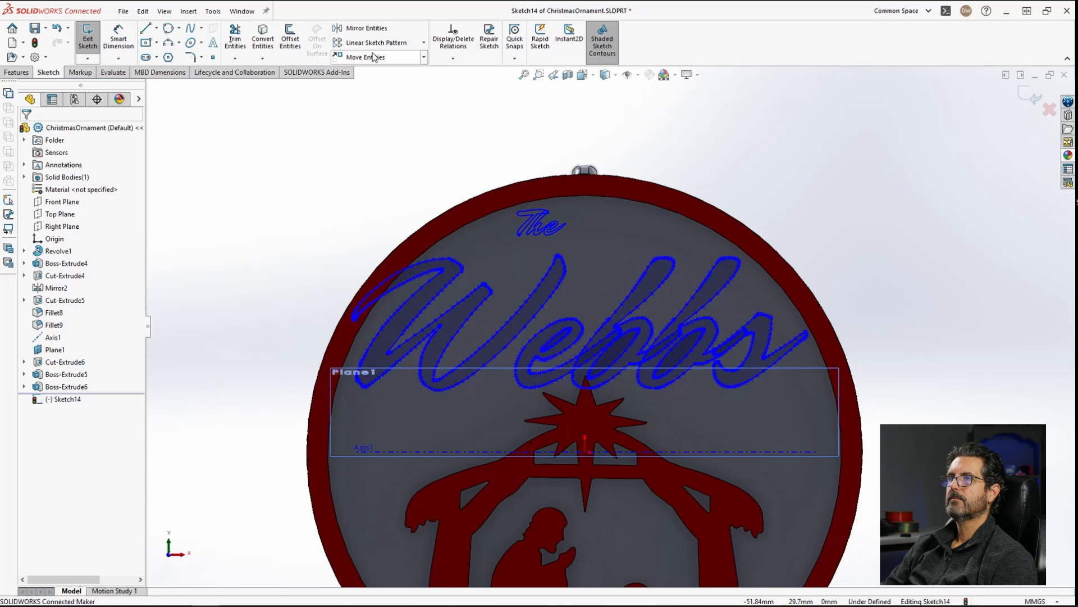
Step: Move all the dissolved surname geometry slightly up and to the right with Move Entities
click(377, 57)
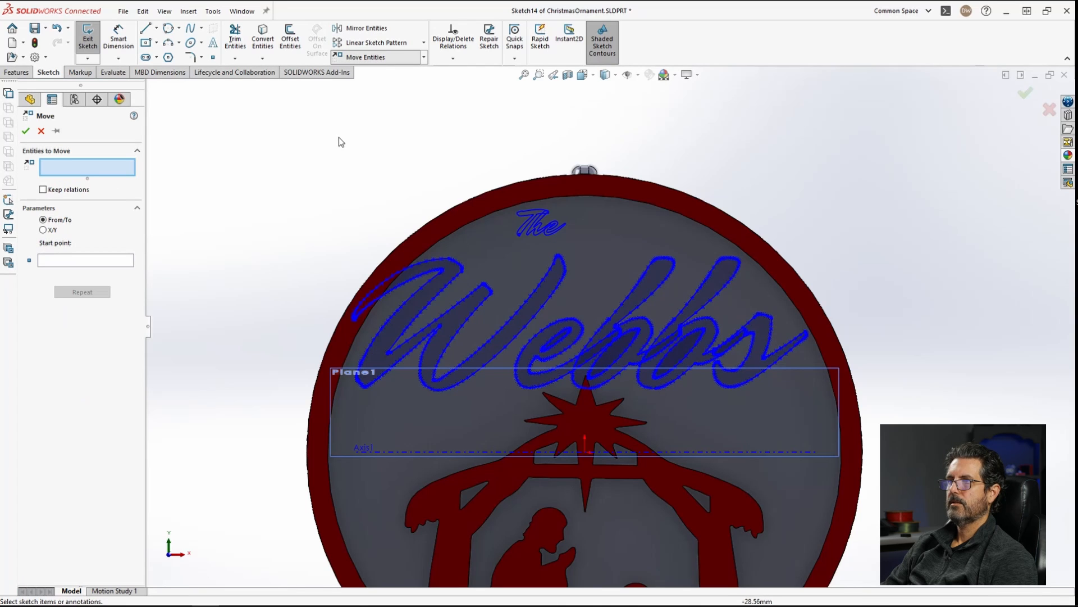
drag(305, 242, 898, 425)
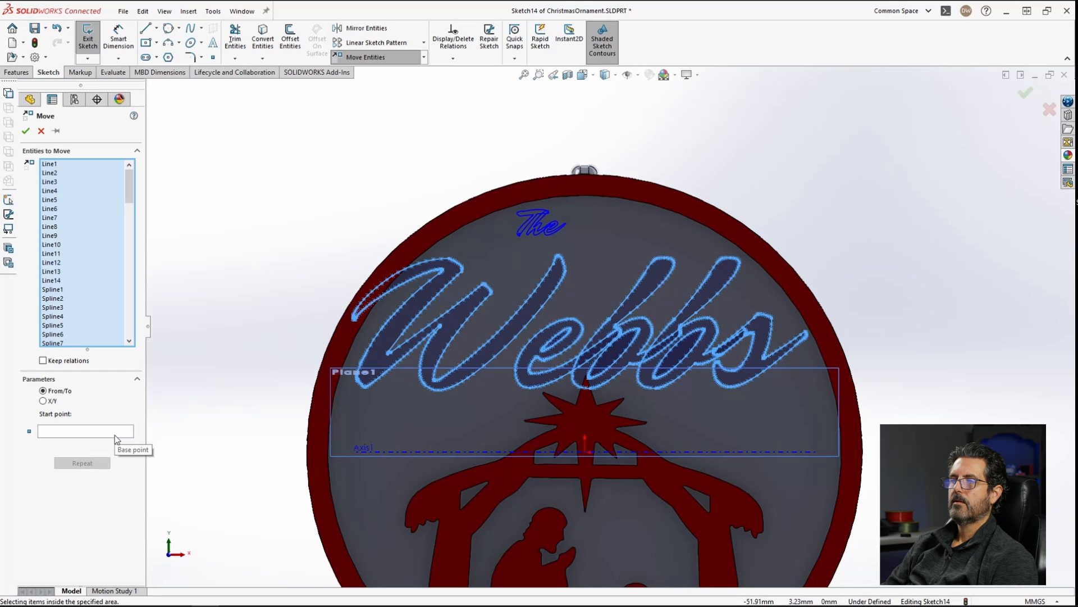
click(60, 432)
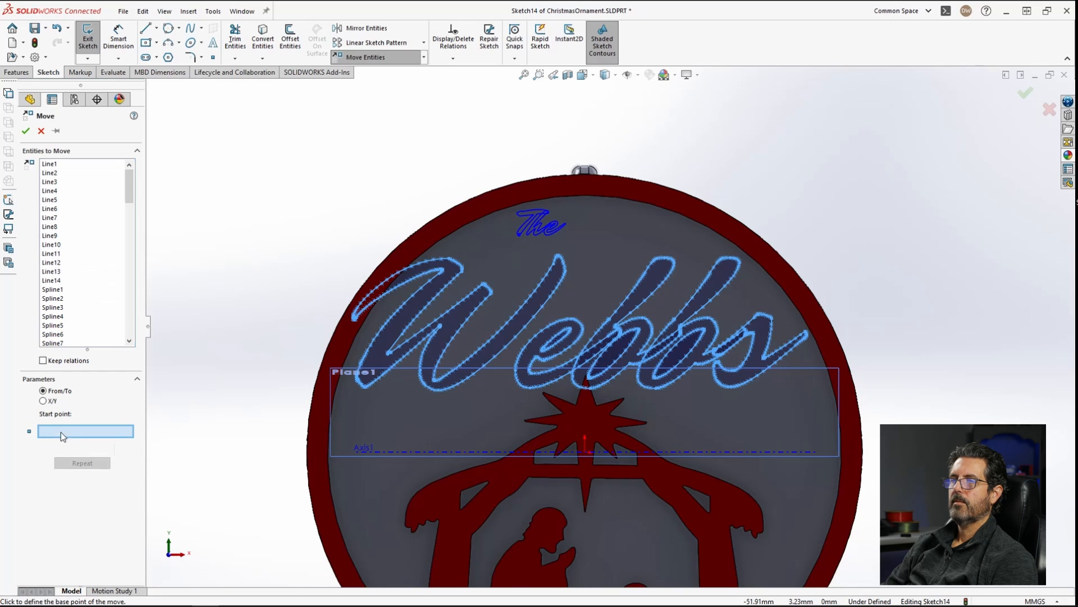
click(947, 332)
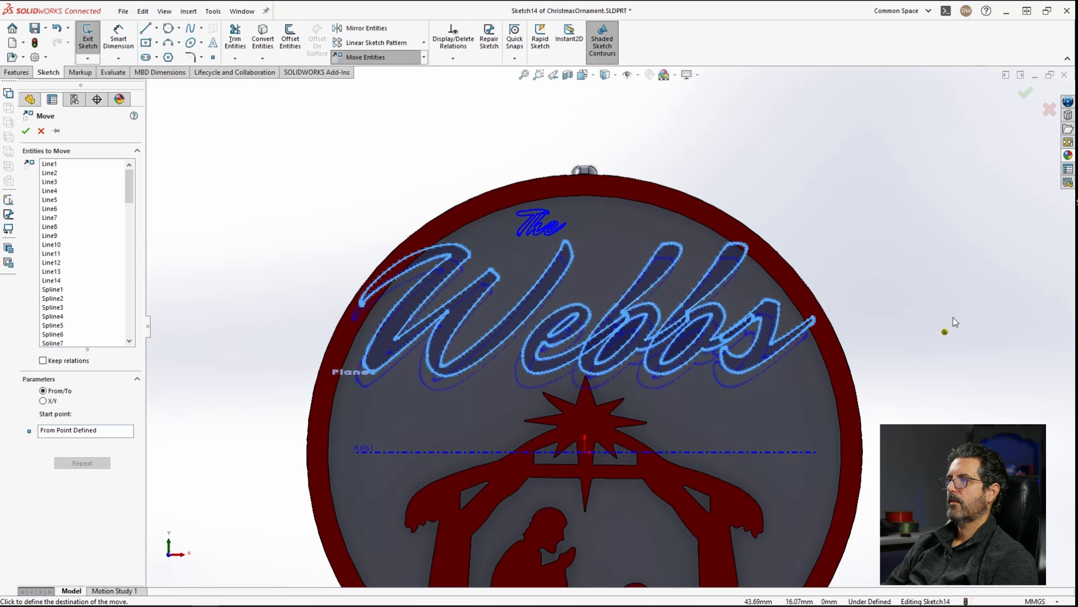
click(954, 318)
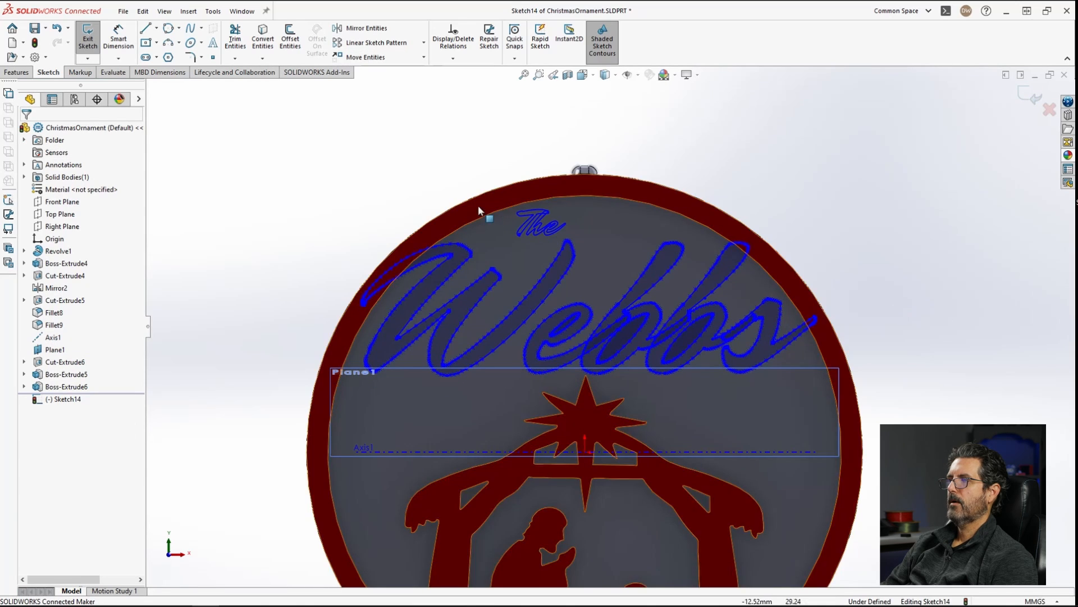
Step: Move the 'The' sketch text down and to the left, closer to the rim
scroll(506, 214, down, 3)
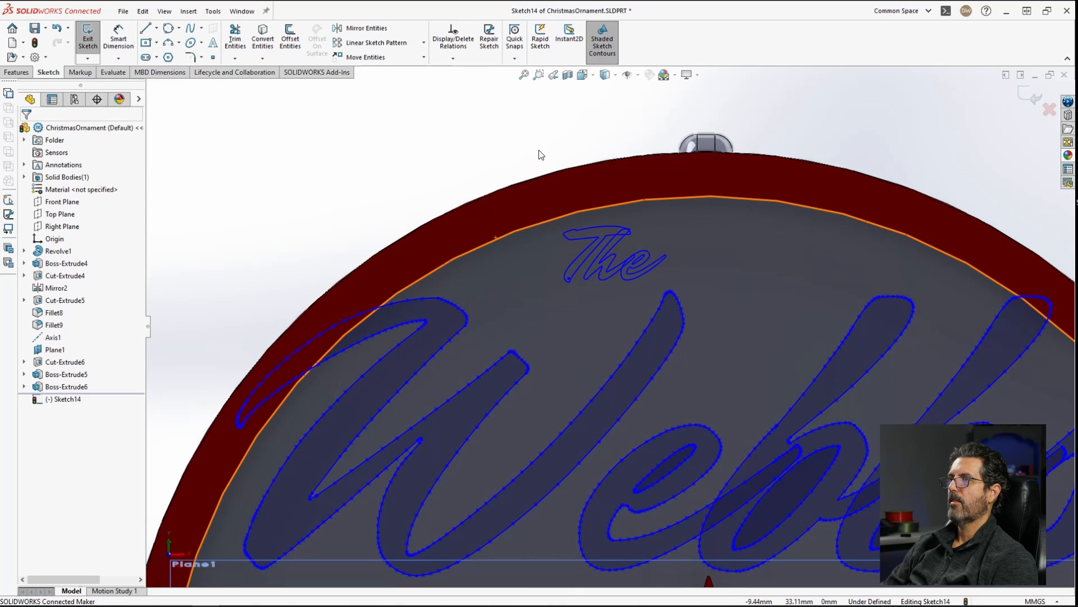
mouse_move(542, 147)
mouse_down()
mouse_move(643, 269)
mouse_move(679, 290)
mouse_up()
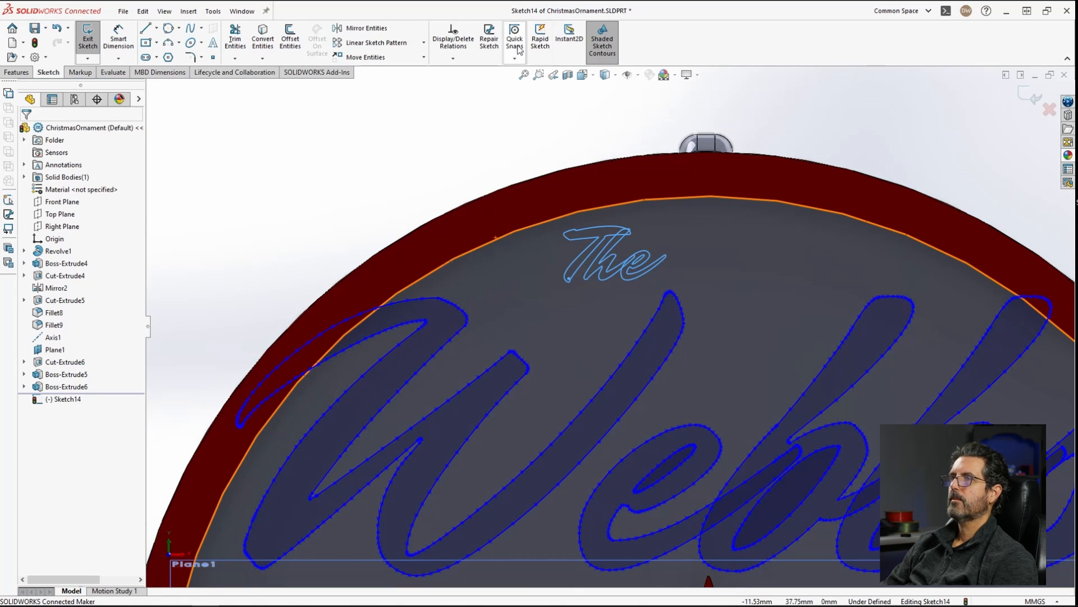
click(376, 60)
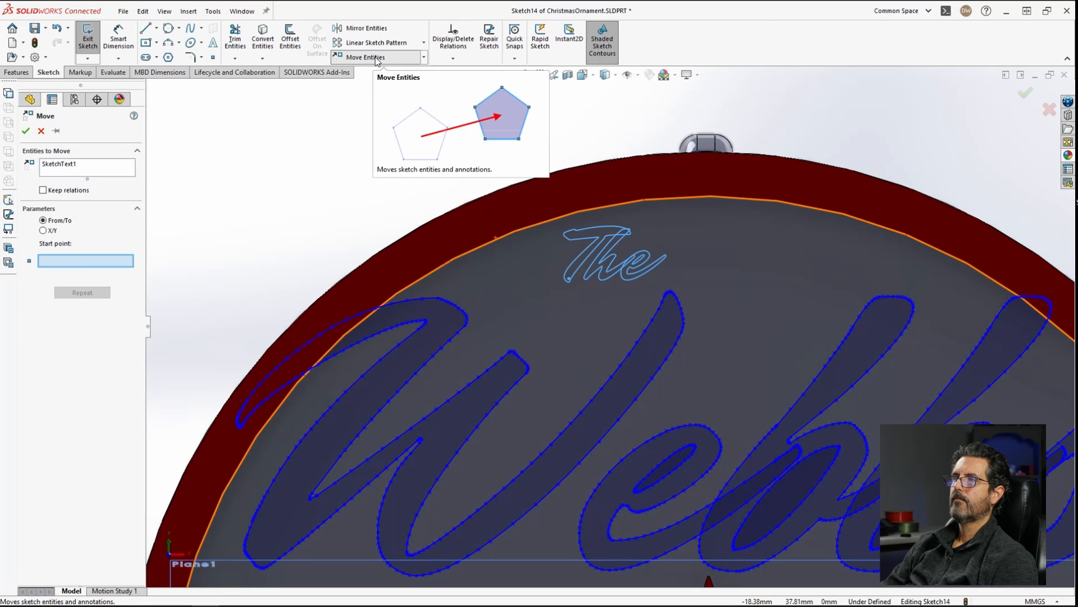
click(541, 233)
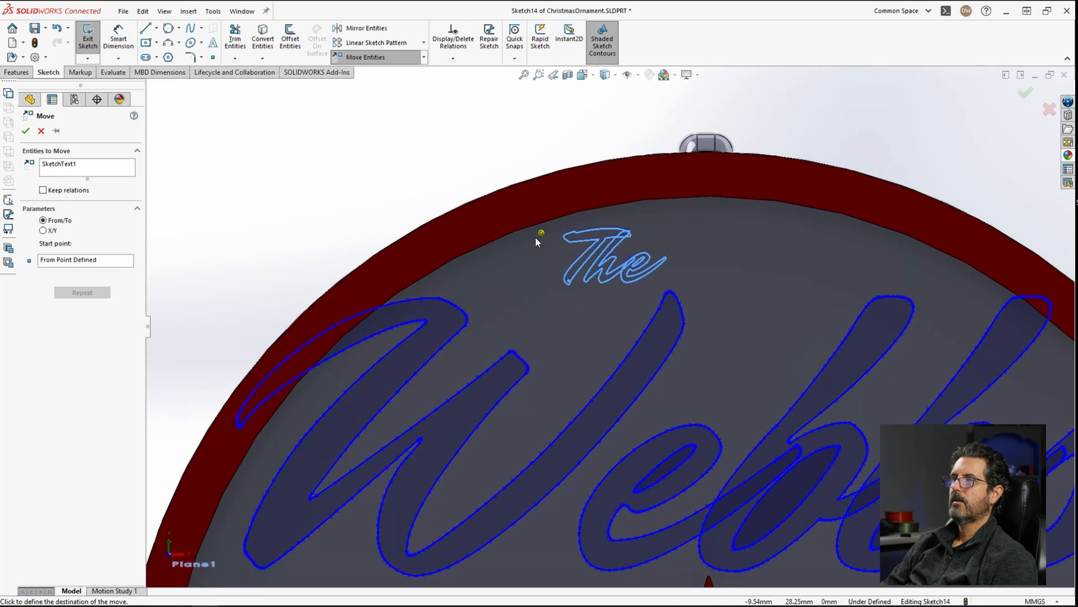
click(498, 245)
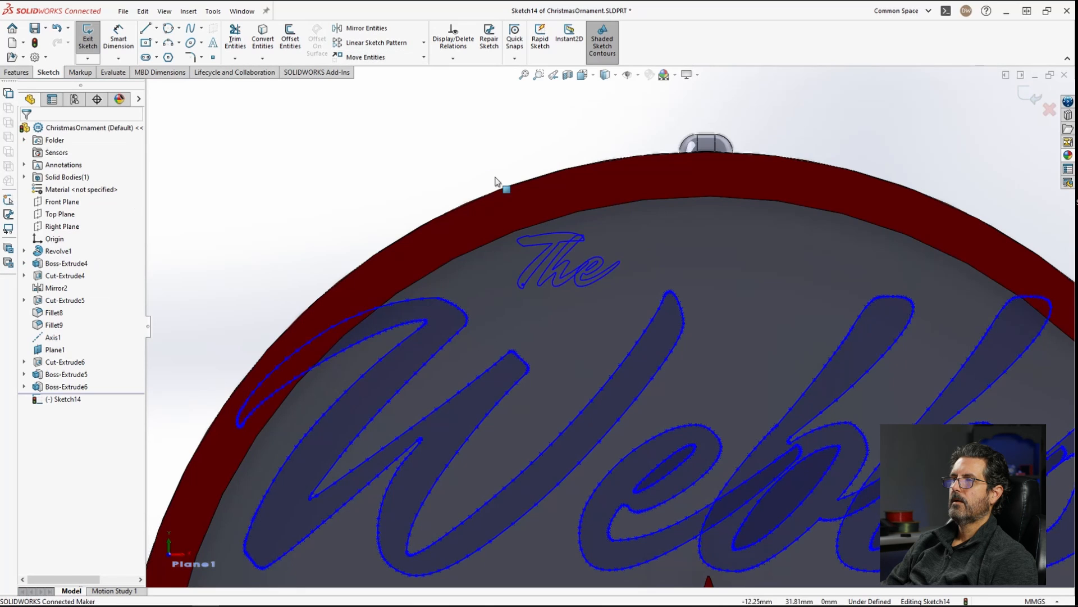
Step: Dissolve the 'The' sketch text, then scale its geometry by a factor of 1.5 about its upper-left end
right_click(546, 247)
click(595, 403)
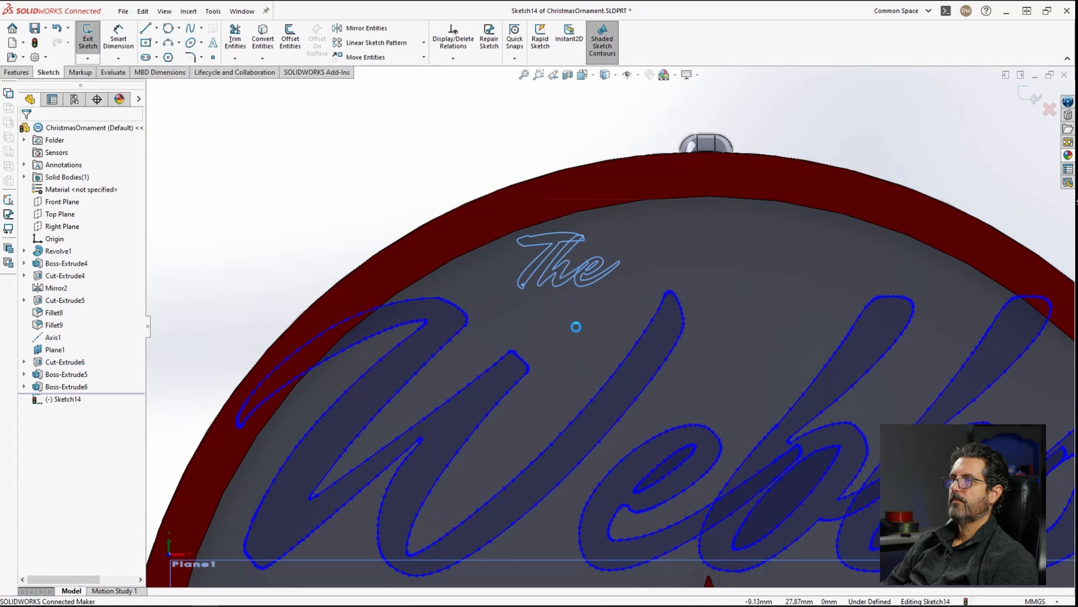
mouse_move(471, 137)
mouse_down()
mouse_move(607, 308)
mouse_move(635, 315)
mouse_up()
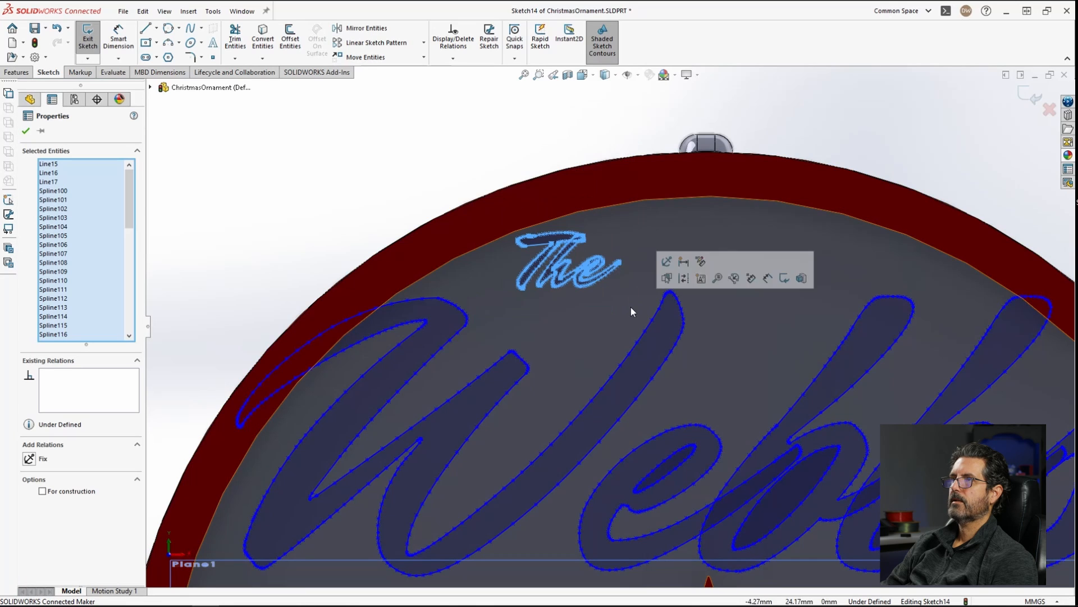
click(424, 57)
click(368, 111)
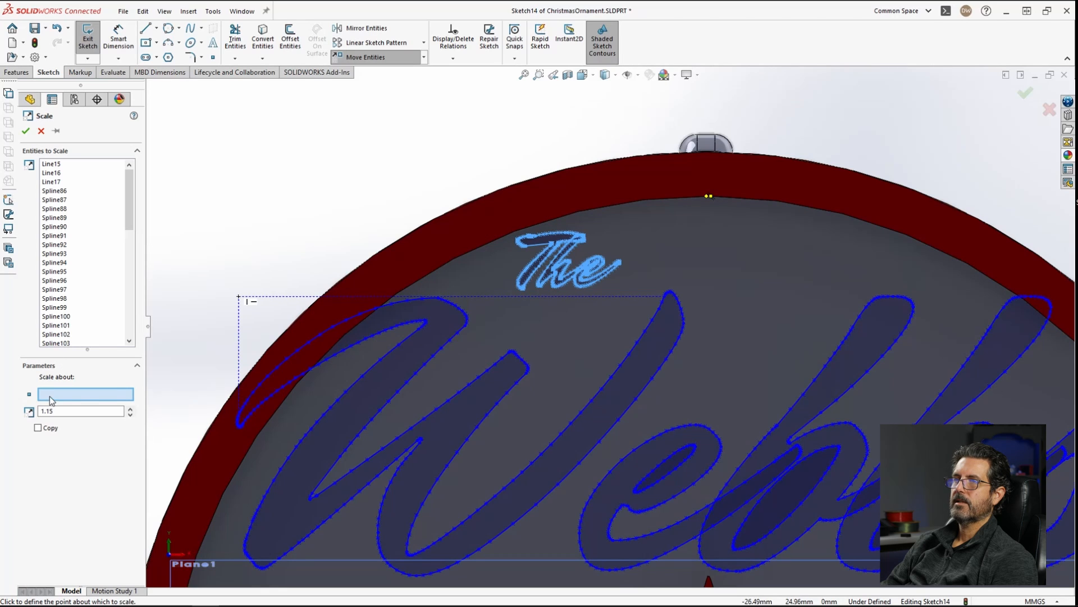
click(528, 238)
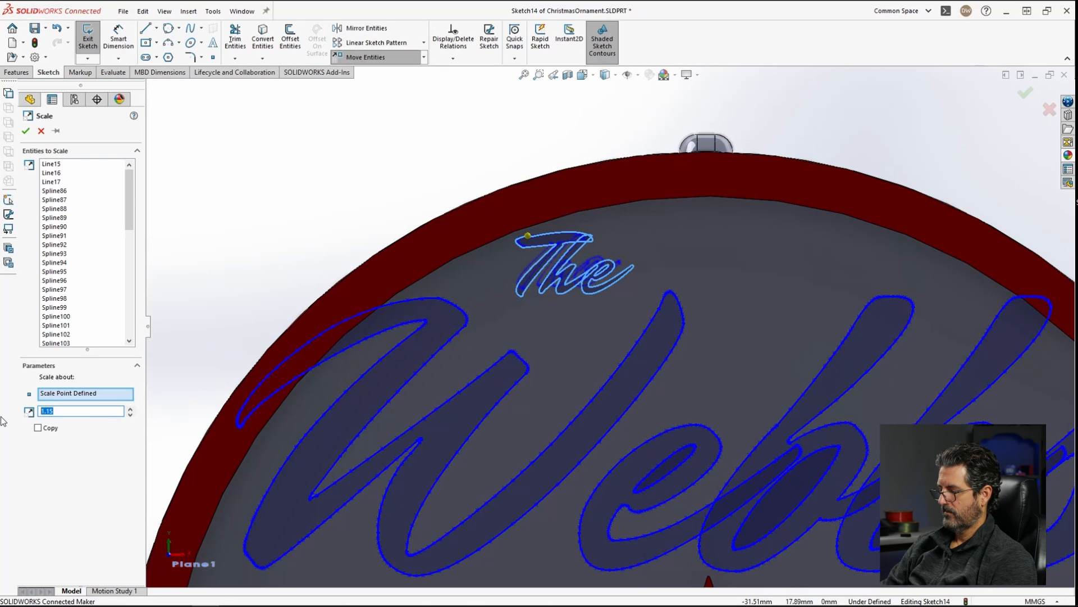
text(1.3)
key(Tab)
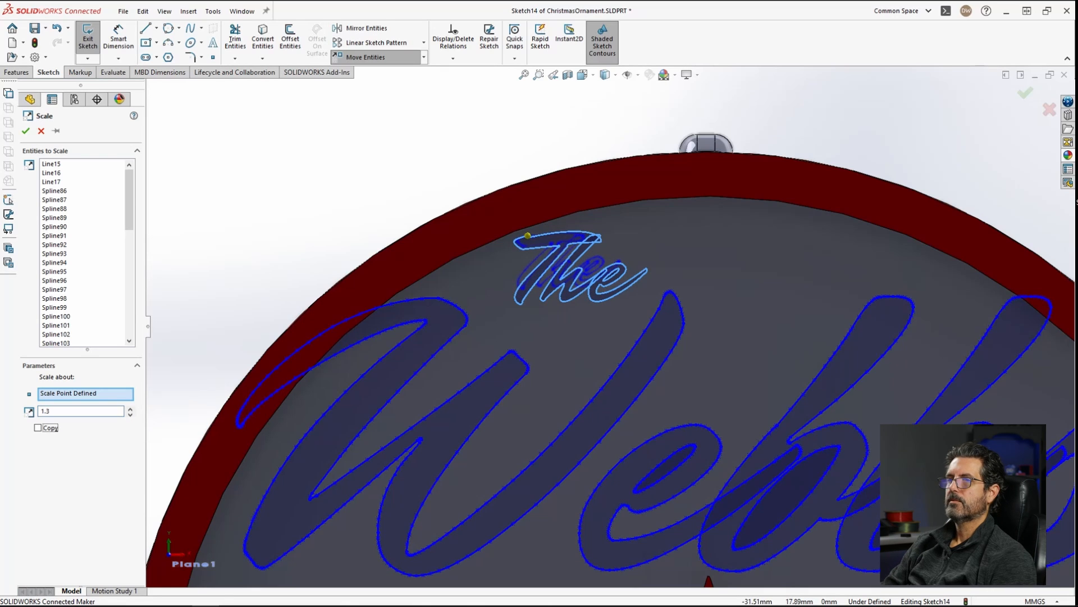
key(shift+Tab)
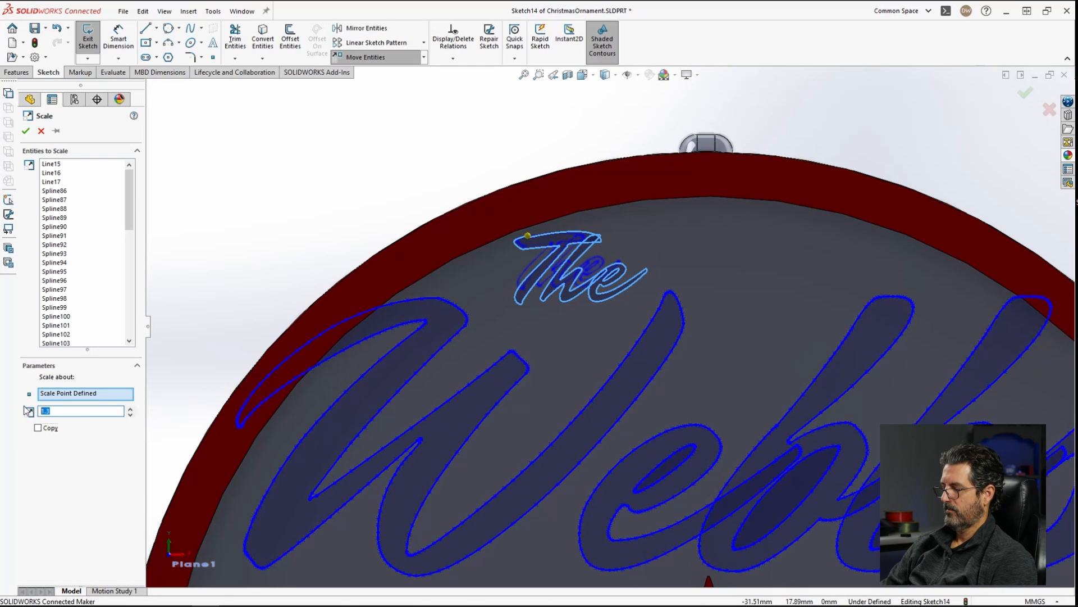
key(Tab)
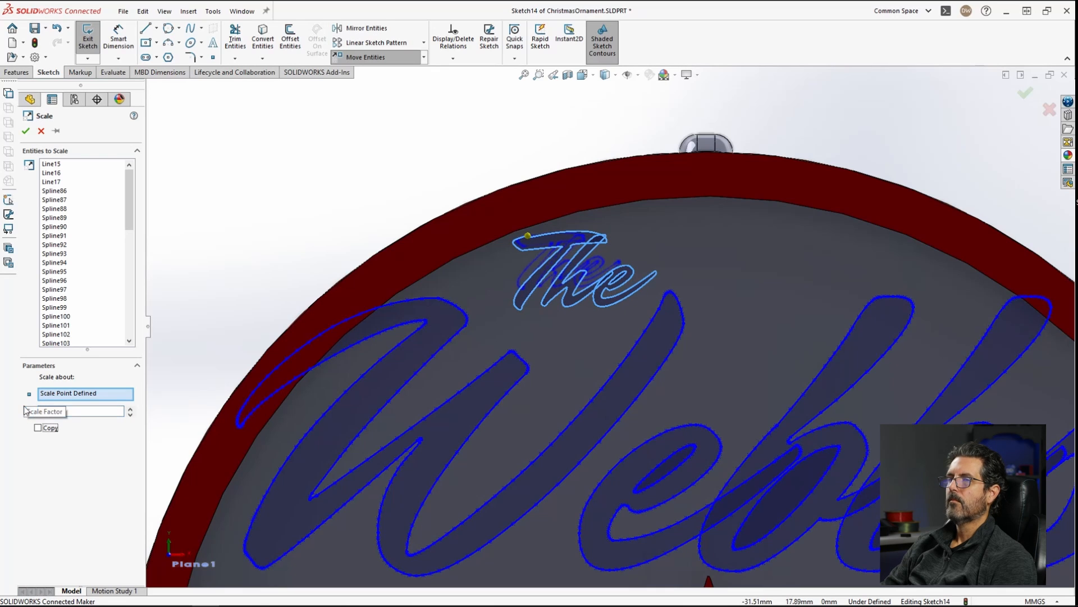
key(shift+Tab)
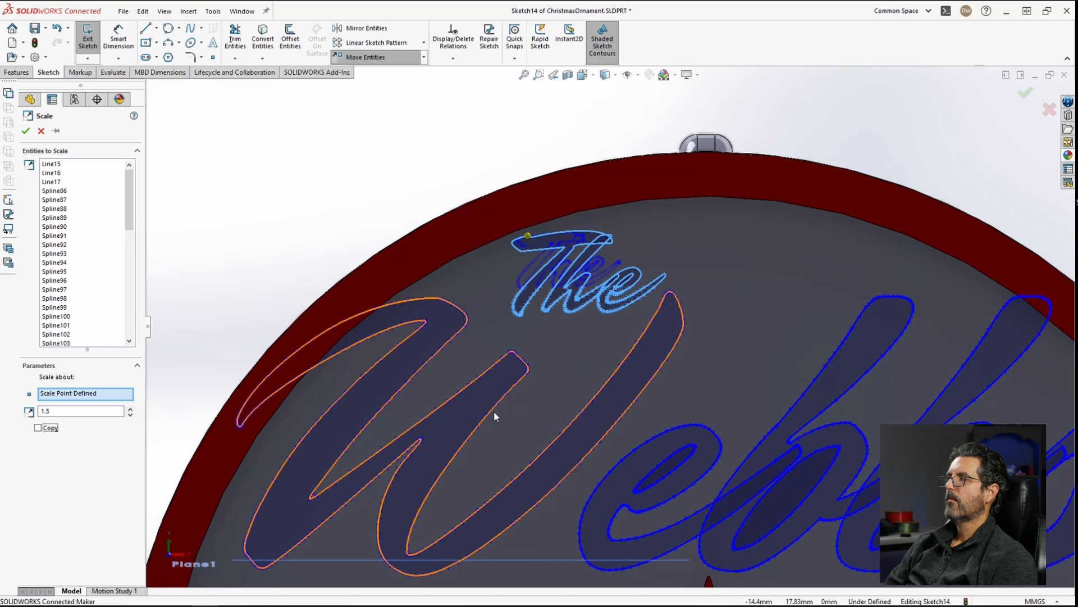
scroll(690, 283, up, 5)
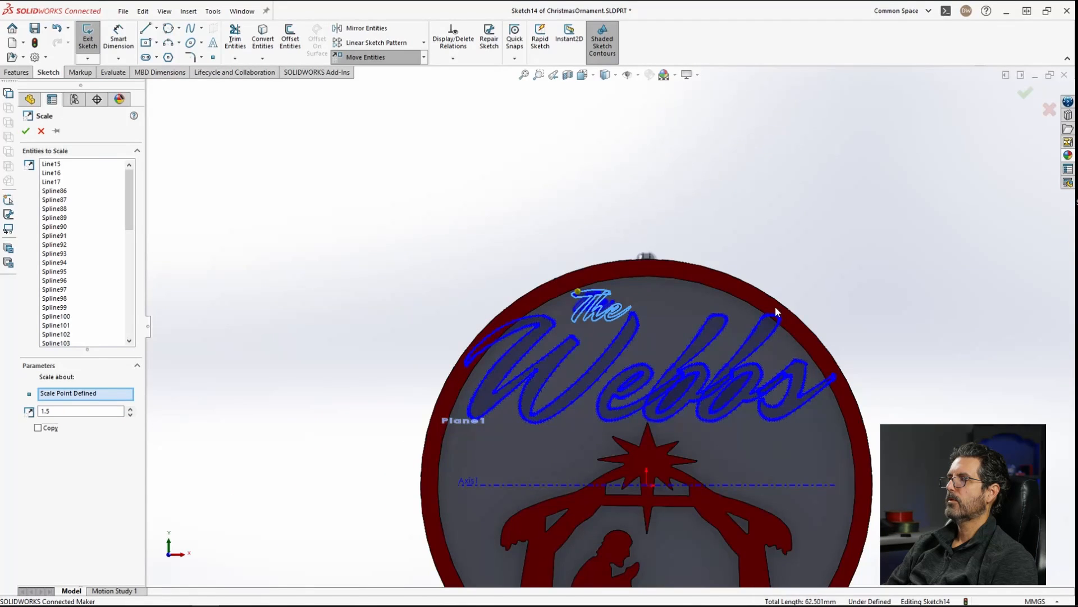
scroll(737, 377, down, 1)
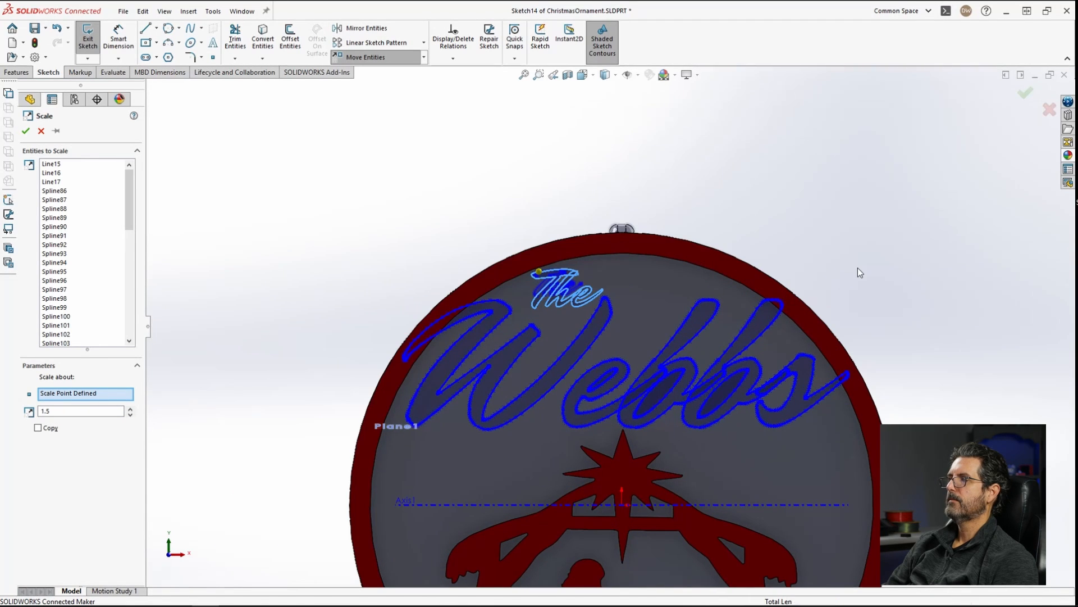
click(25, 133)
Step: Start an extruded boss on the sketch and select the surname's letter regions as contours
click(17, 72)
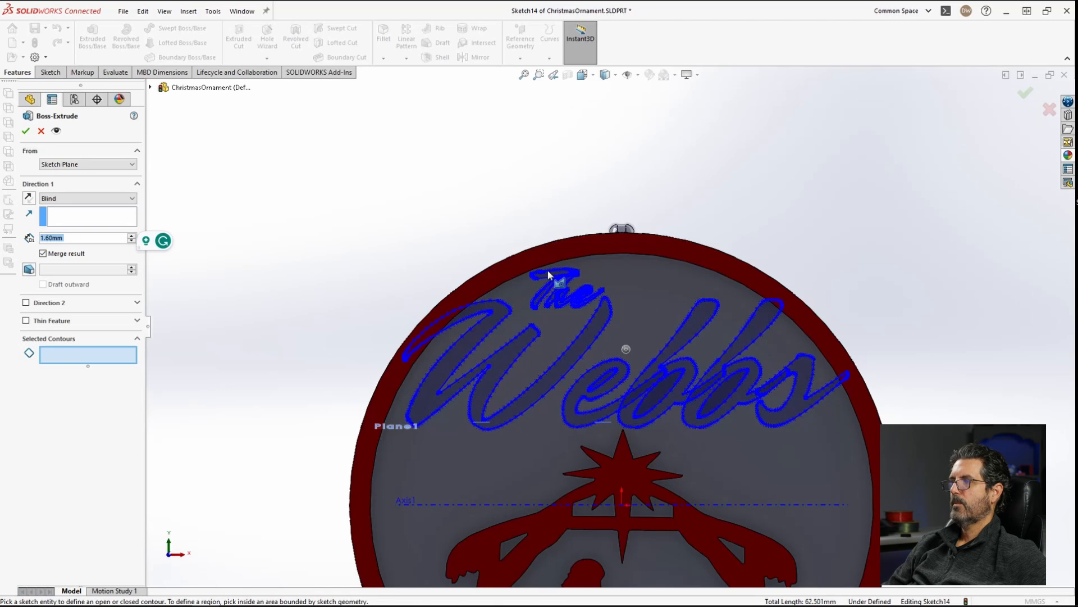
scroll(780, 373, down, 3)
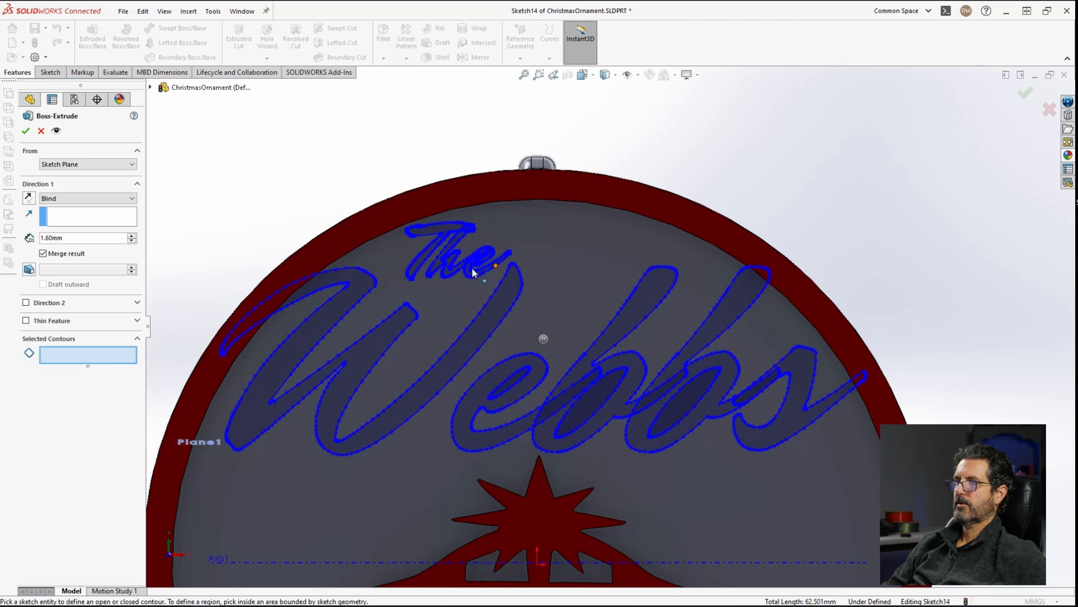
scroll(472, 273, down, 3)
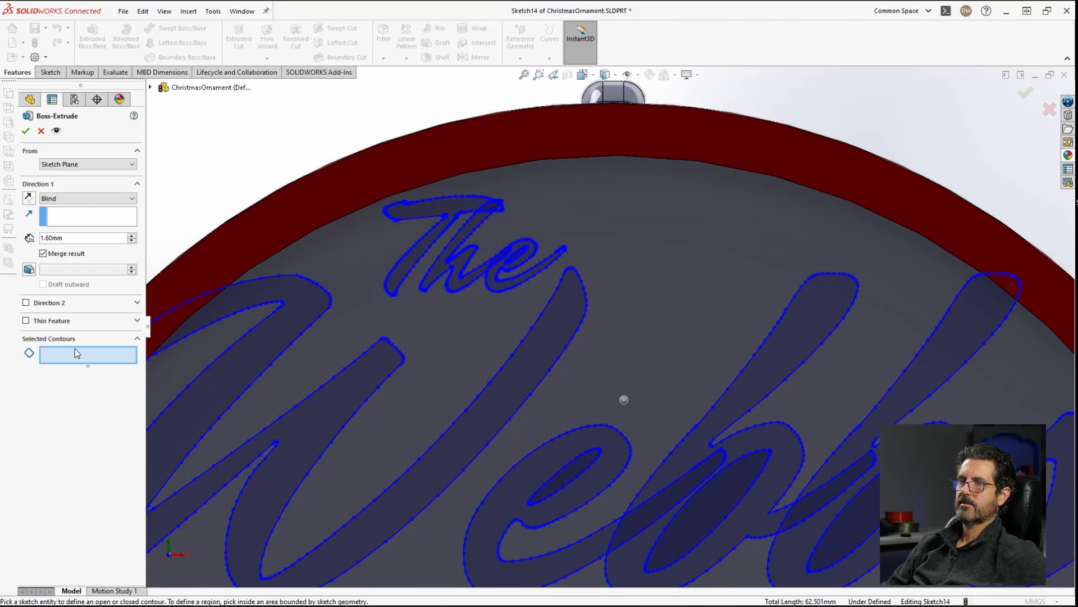
click(285, 324)
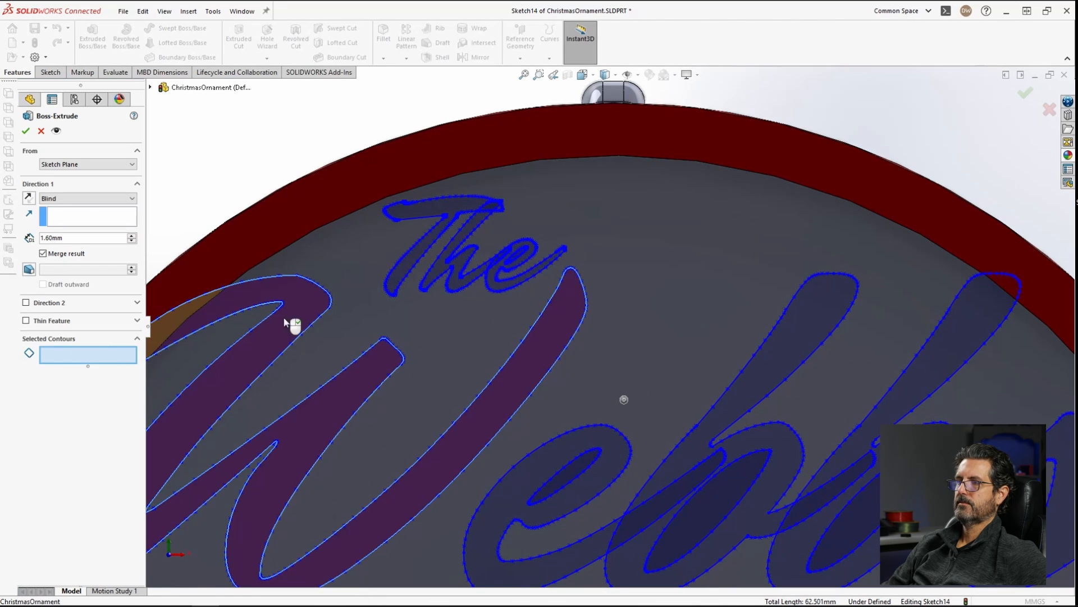
click(563, 462)
click(678, 475)
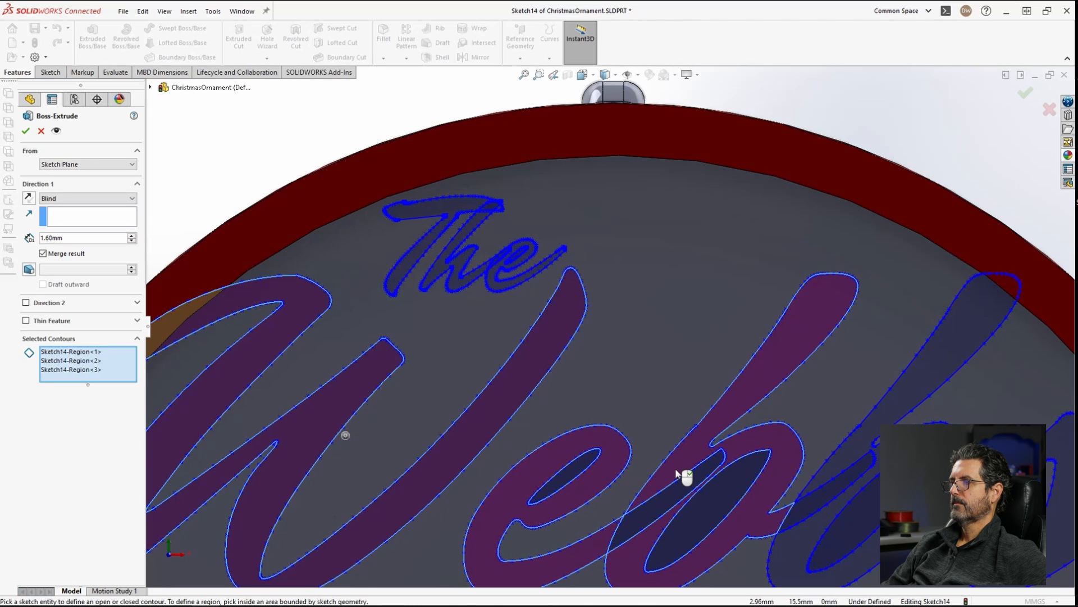
click(694, 498)
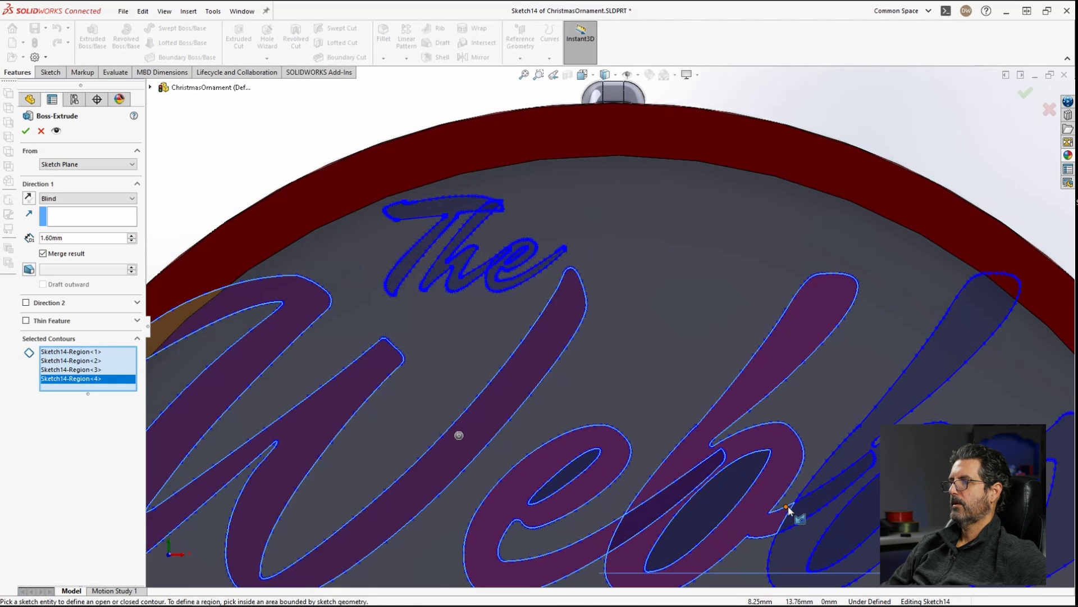
click(836, 496)
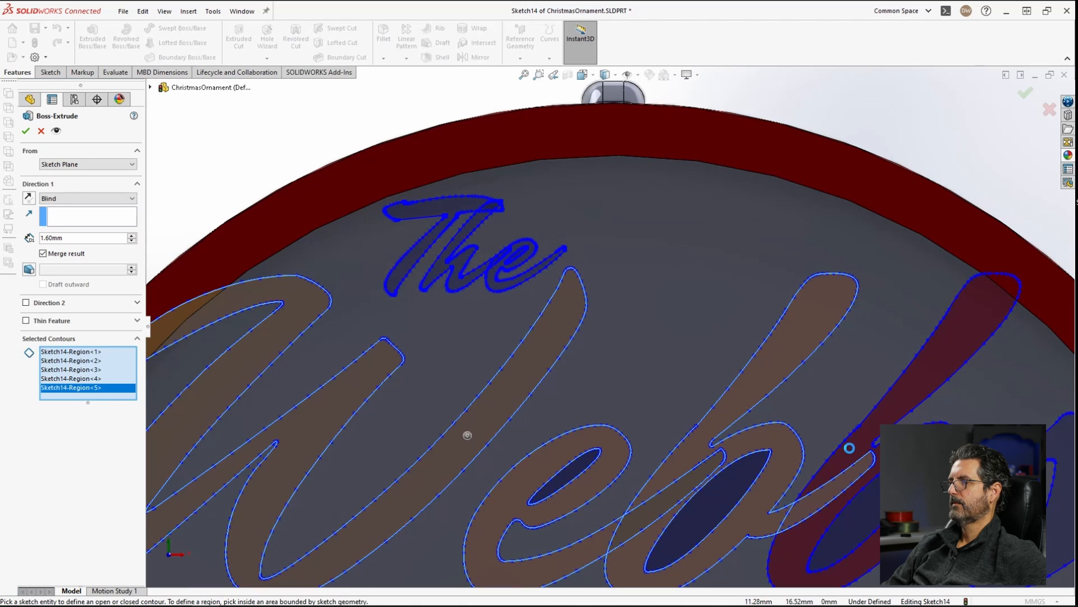
click(850, 449)
click(1000, 489)
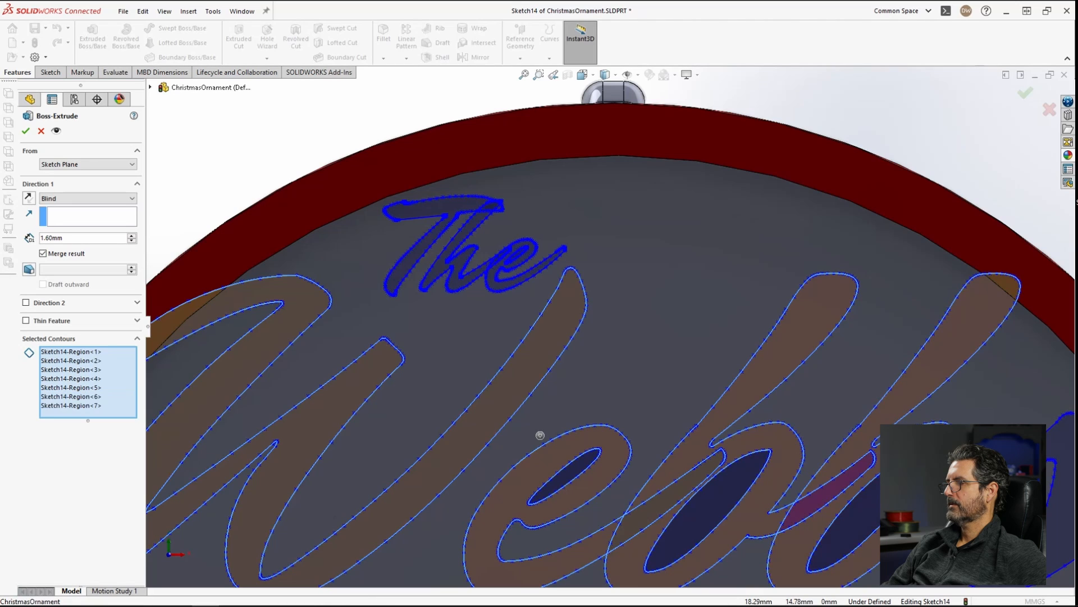
click(1052, 449)
scroll(1040, 457, up, 1)
scroll(1039, 456, up, 1)
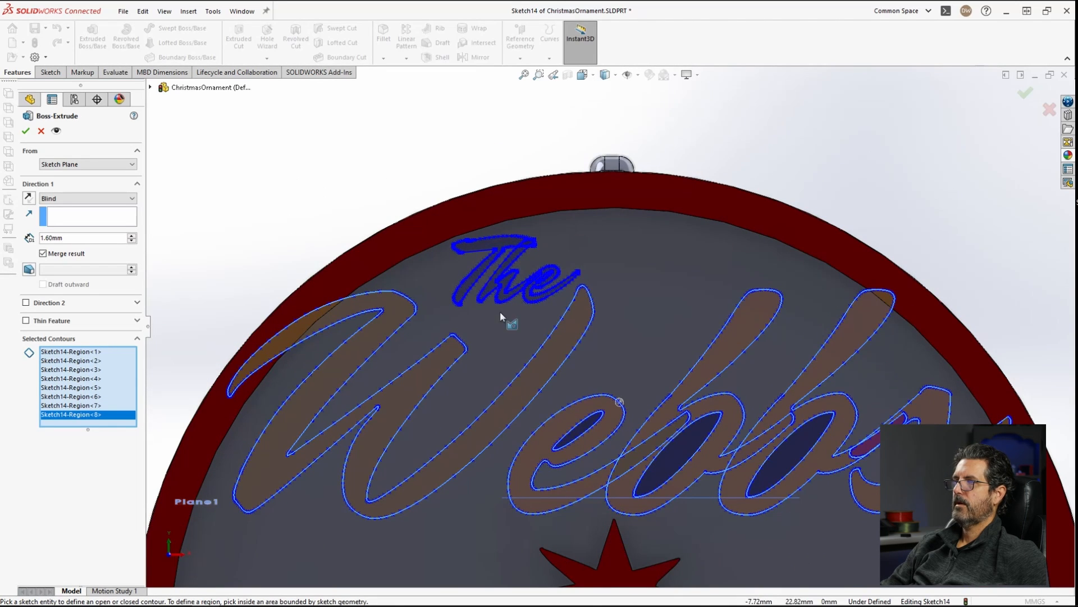
scroll(493, 258, down, 4)
Step: Select the remaining 'The' letter regions as contours and complete the boss extrude at 1.60 mm
click(583, 243)
click(702, 248)
click(700, 250)
click(671, 283)
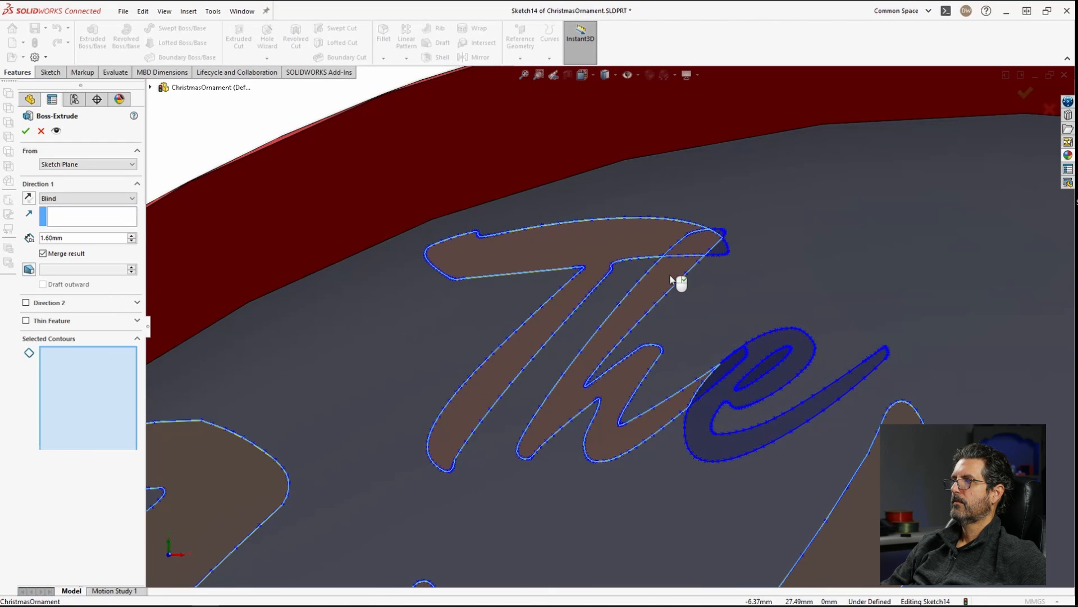
click(723, 251)
scroll(725, 253, down, 4)
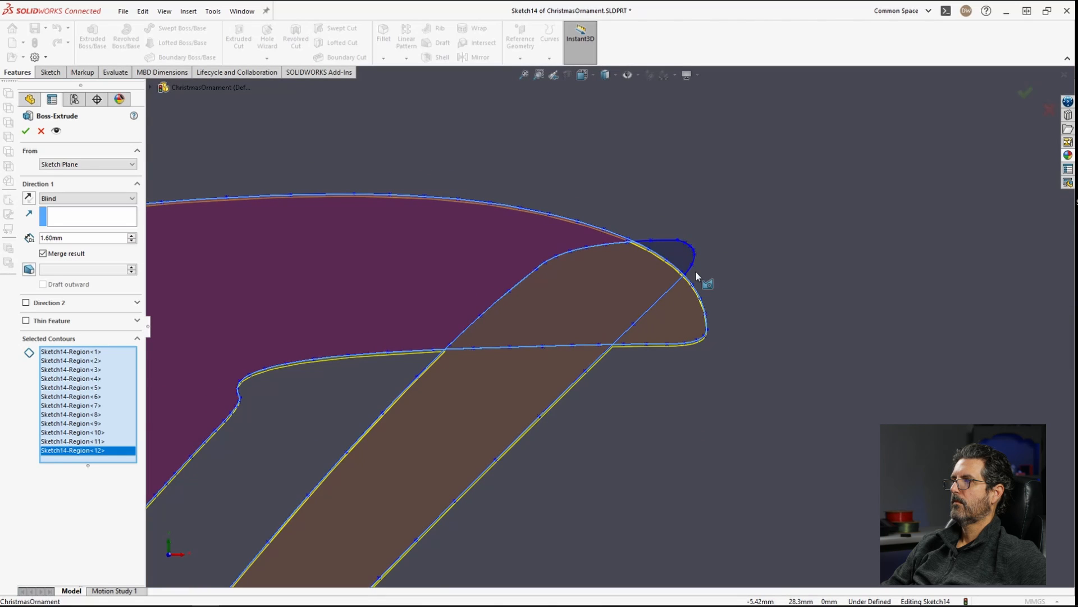
click(678, 248)
scroll(733, 367, up, 5)
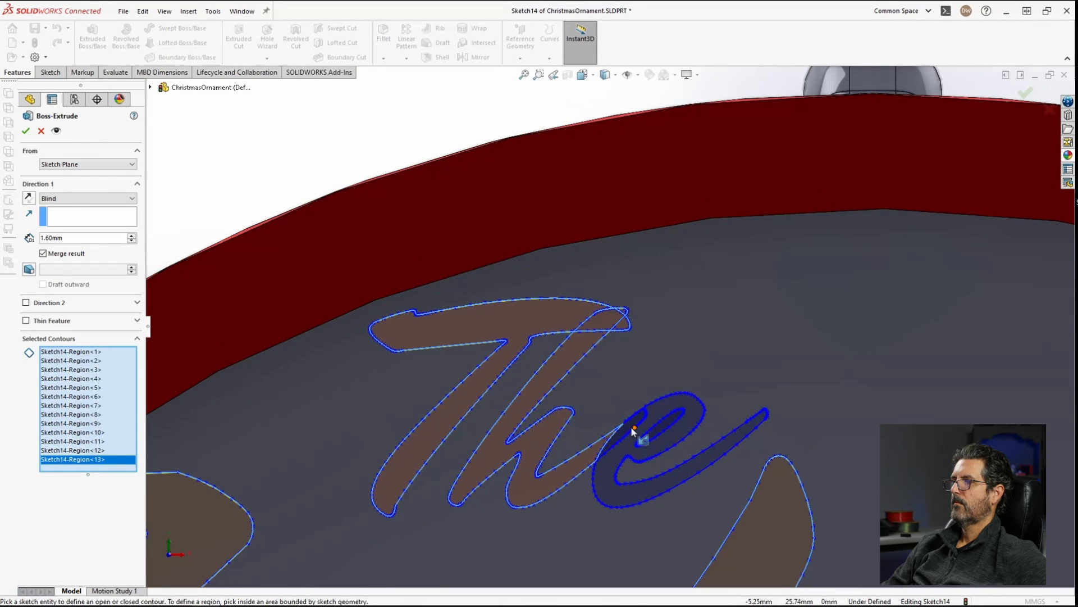
click(683, 415)
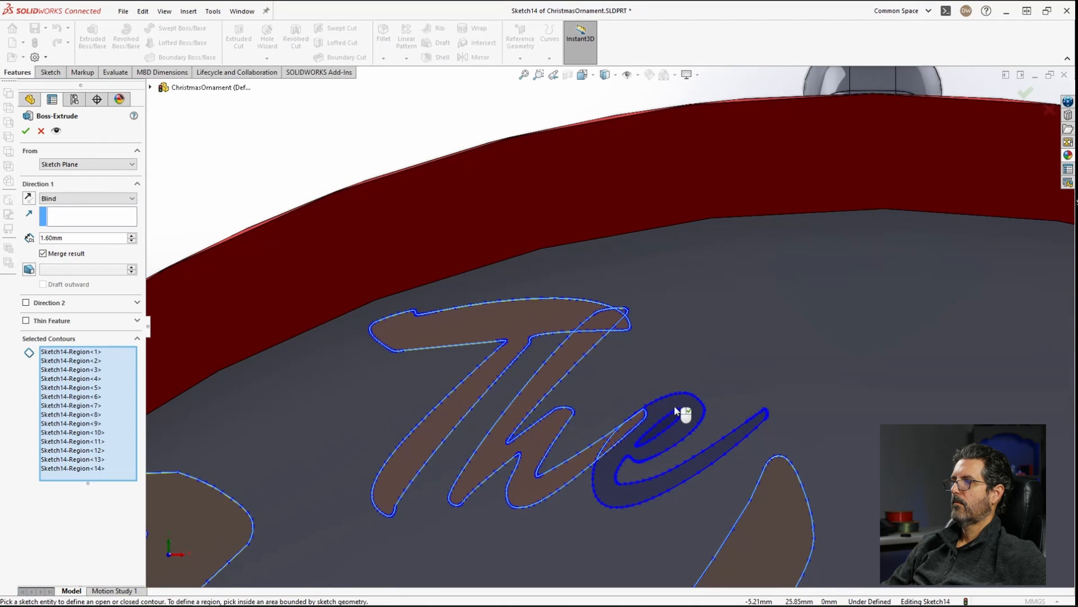
scroll(663, 423, down, 3)
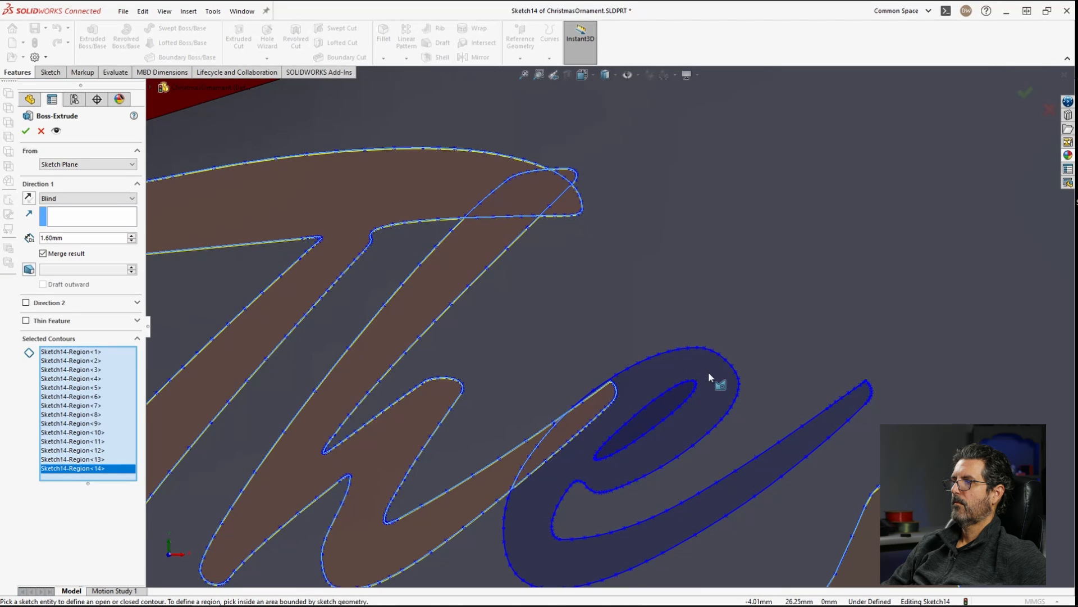
scroll(654, 386, up, 2)
click(655, 386)
scroll(713, 427, up, 4)
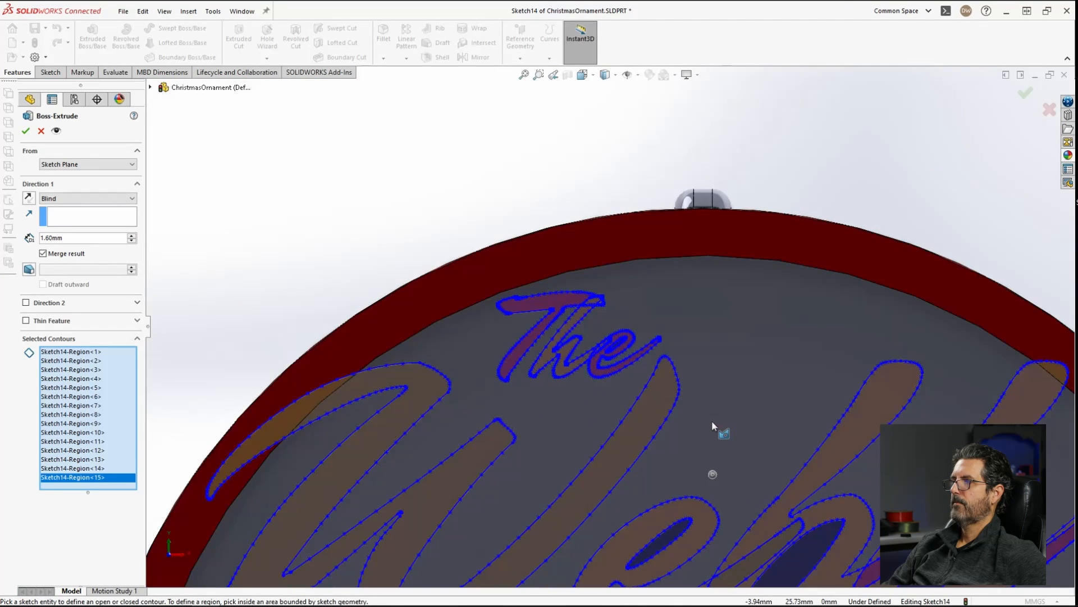
middle_drag(734, 362, 662, 399)
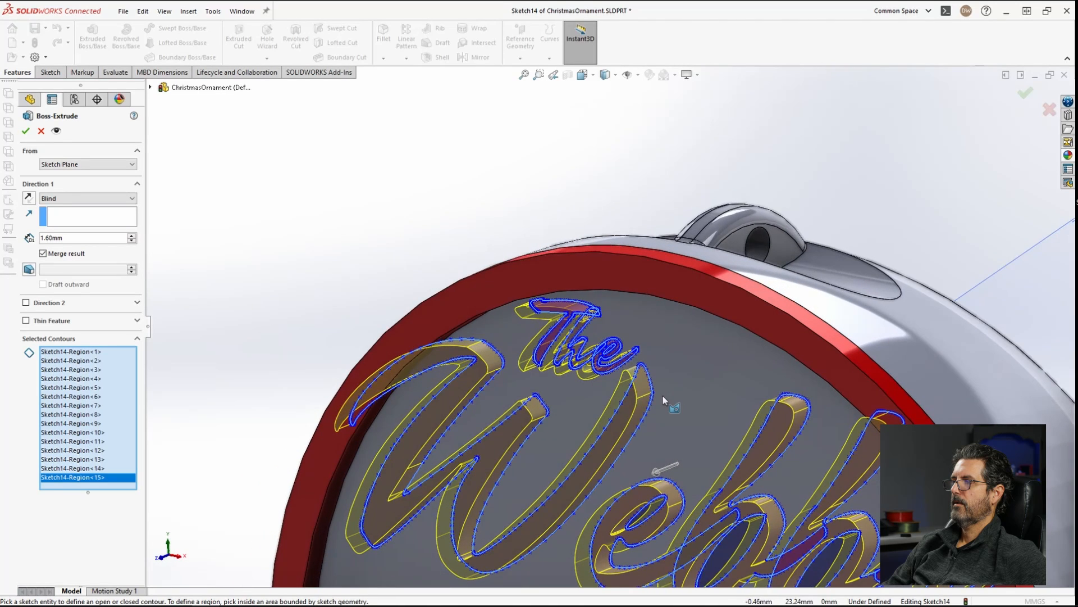
scroll(664, 399, up, 2)
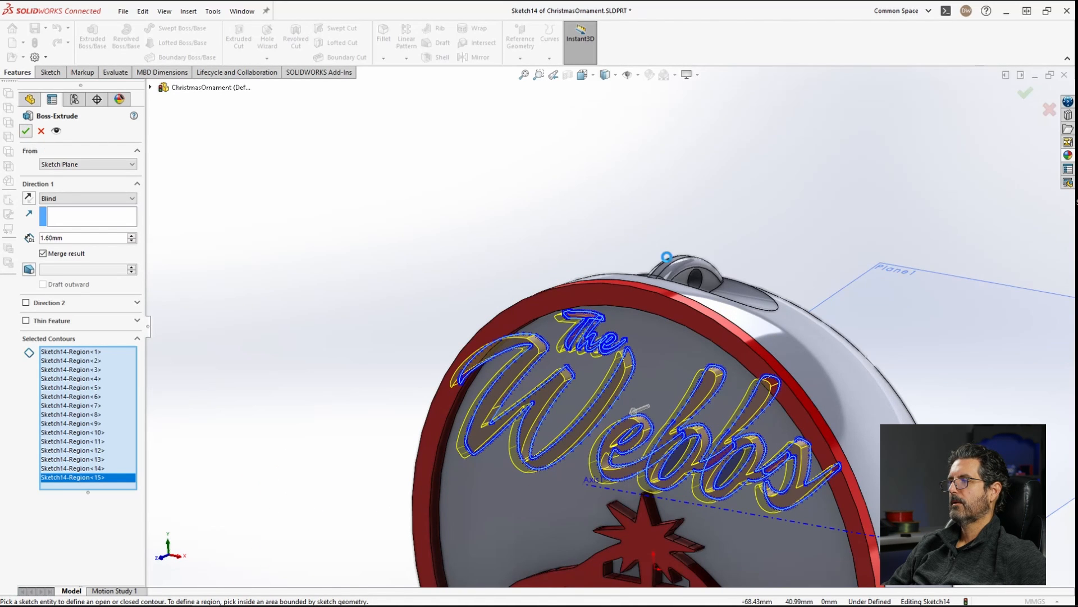
key(Return)
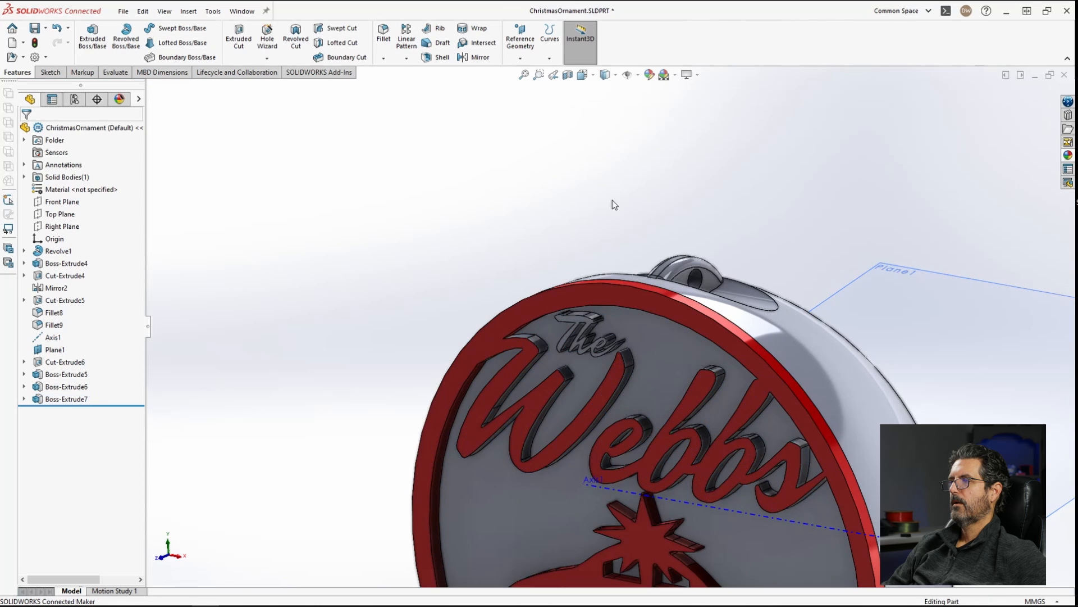
Step: Apply a red color appearance to the new text extrude and save the part
right_click(60, 403)
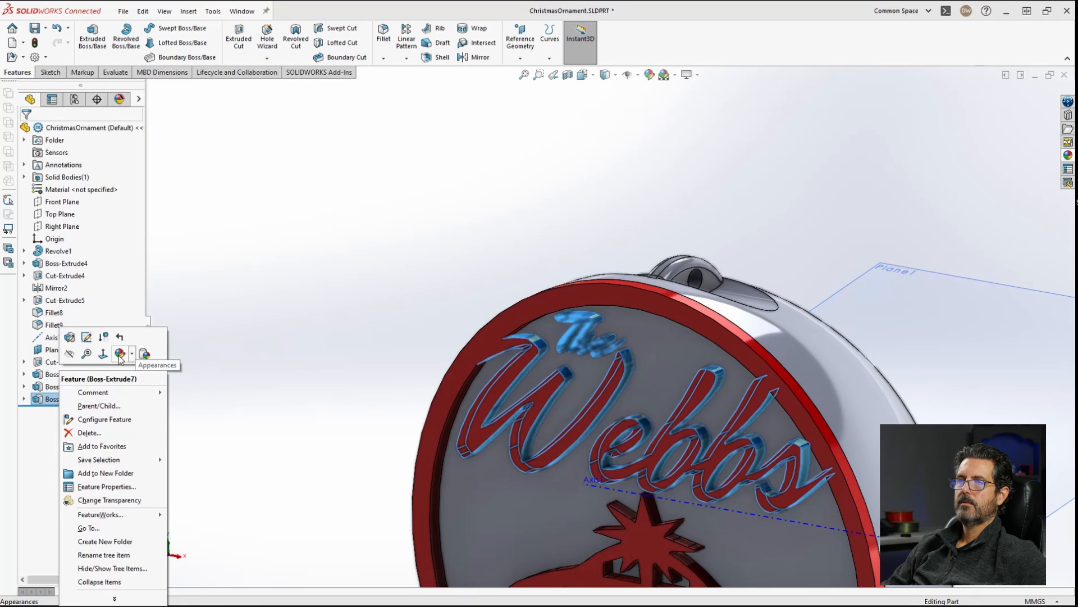
click(121, 355)
click(132, 382)
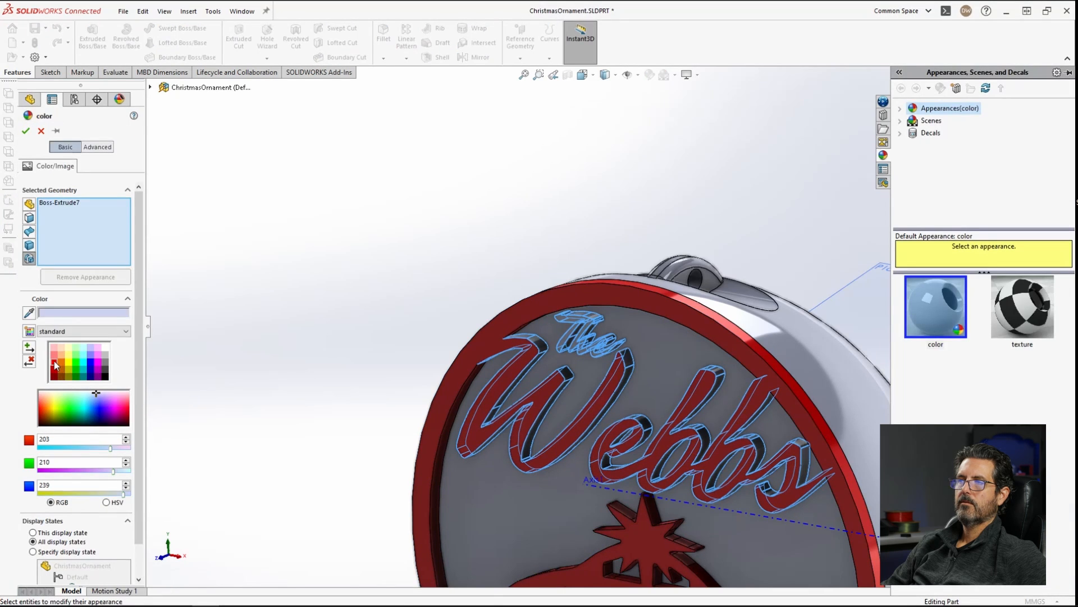
click(55, 364)
click(27, 132)
scroll(617, 320, up, 5)
middle_drag(657, 342, 778, 394)
click(778, 393)
key(ctrl+s)
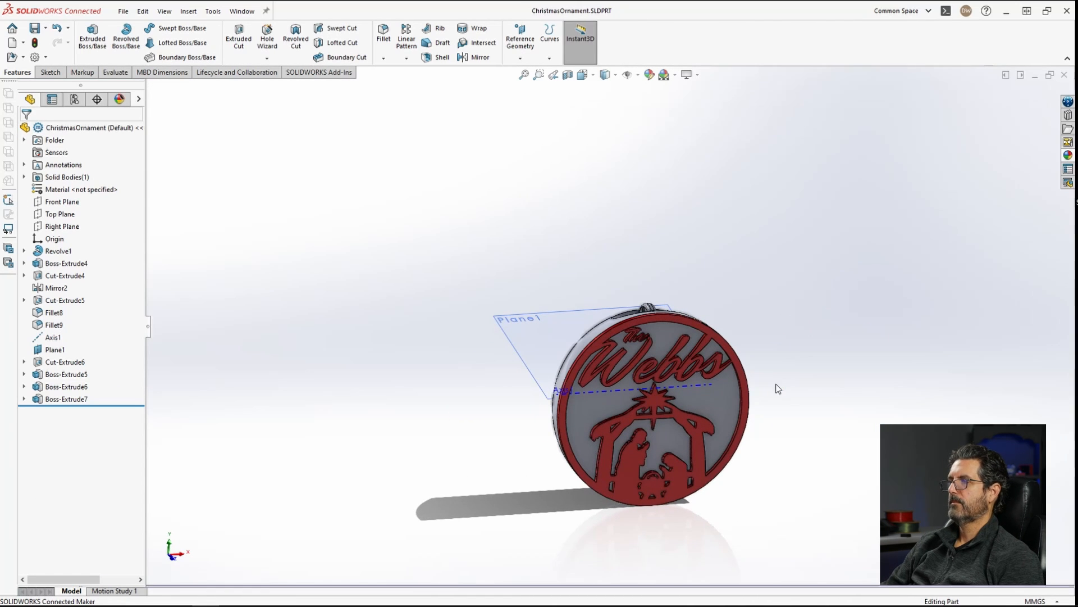
Step: Save the part as a new copy named ChristmasOrnamentTree
scroll(813, 393, up, 2)
scroll(797, 398, down, 2)
scroll(652, 412, down, 2)
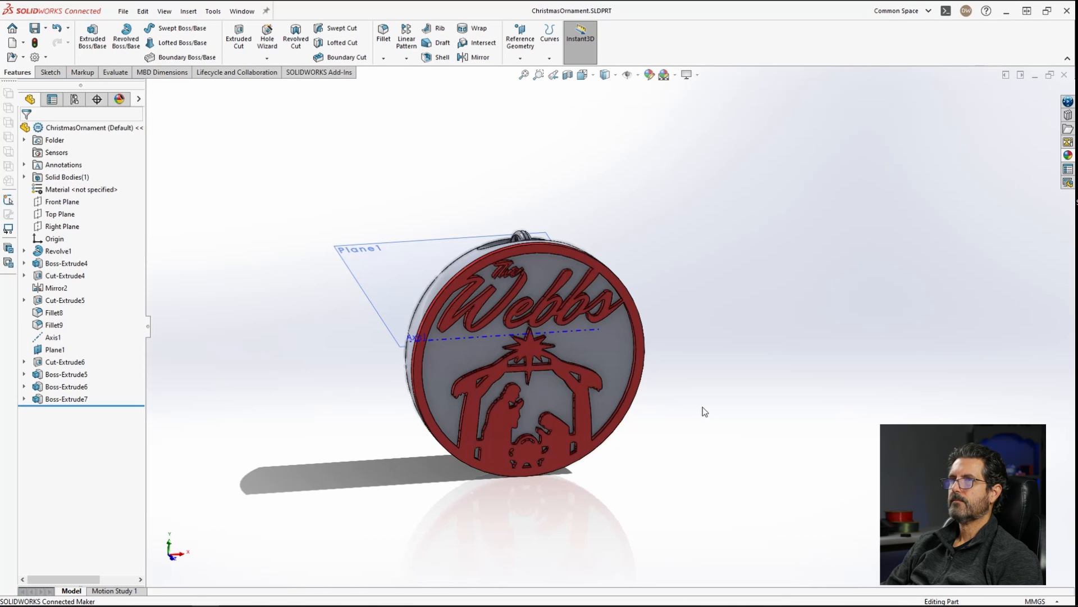
click(123, 12)
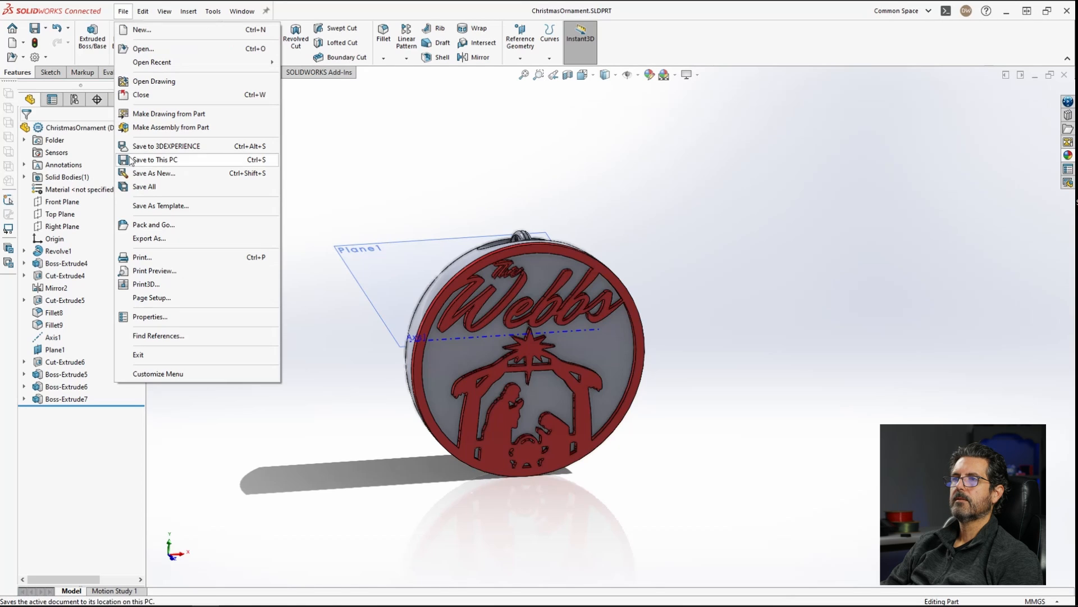
click(155, 174)
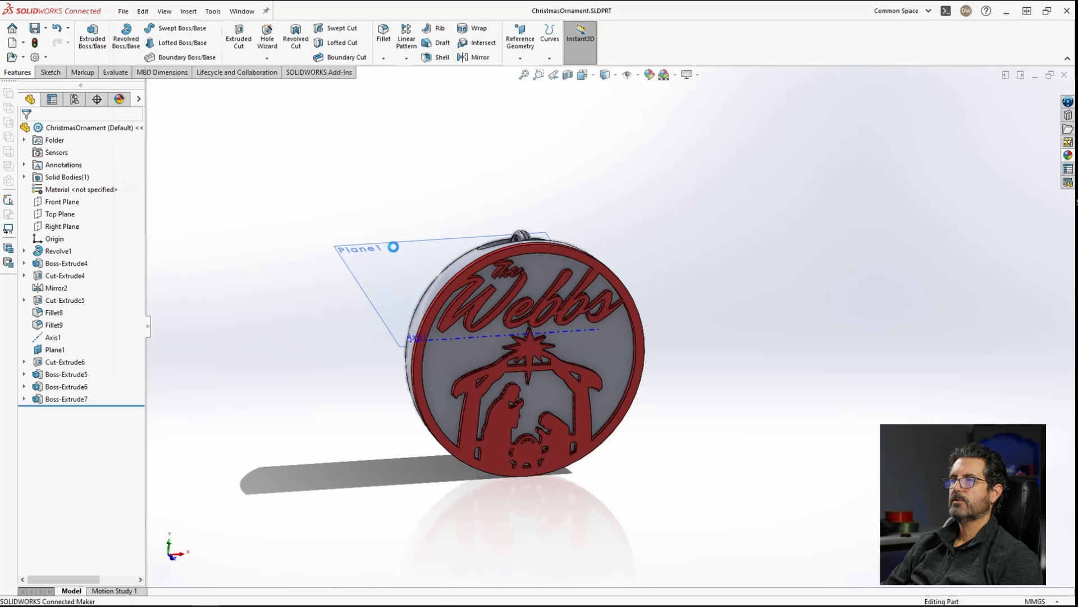
click(137, 196)
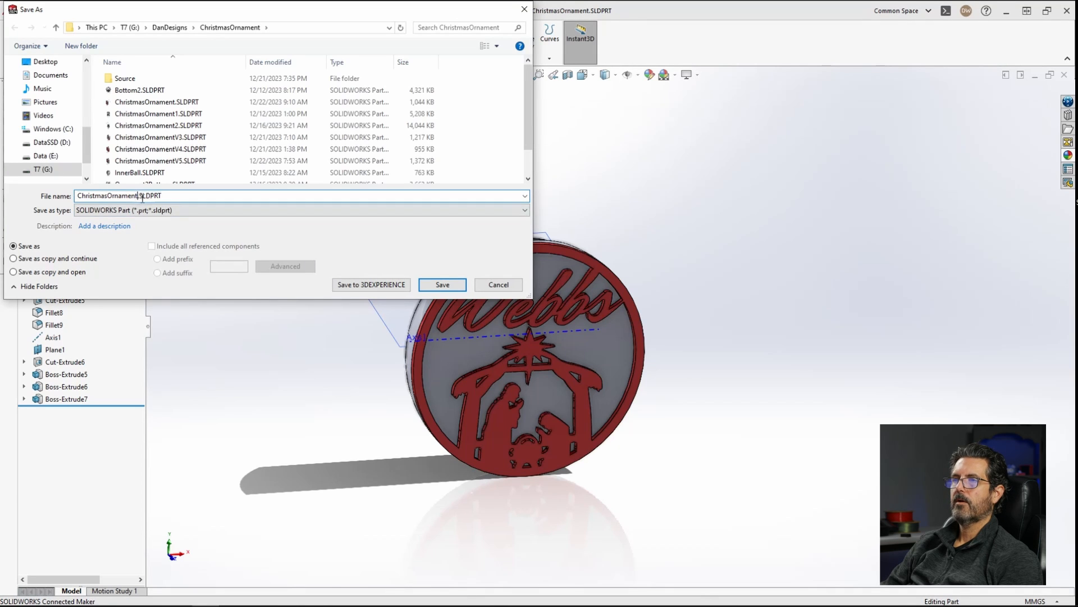
text(Tree)
key(Return)
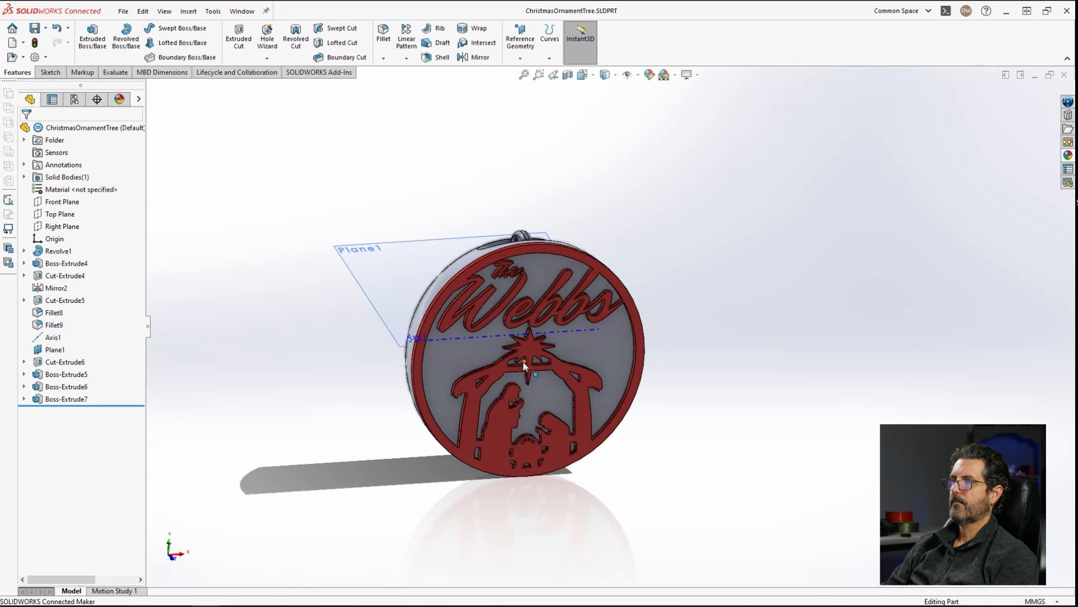
Step: Delete the nativity and text extrude features, Boss-Extrude6 and Boss-Extrude7, and save the part
scroll(523, 366, down, 3)
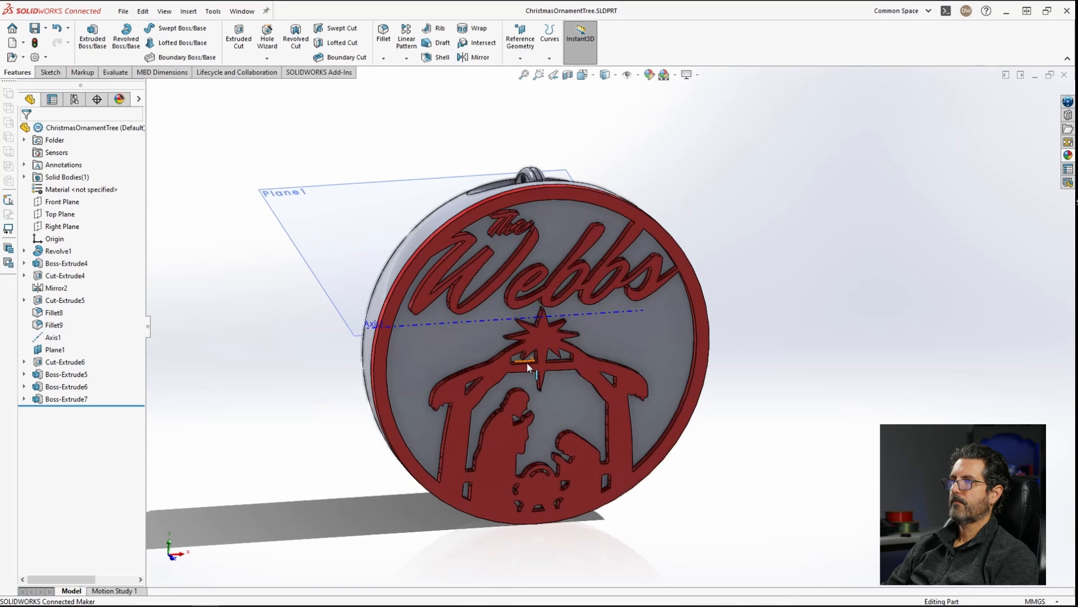
click(60, 388)
ctrl+click(54, 398)
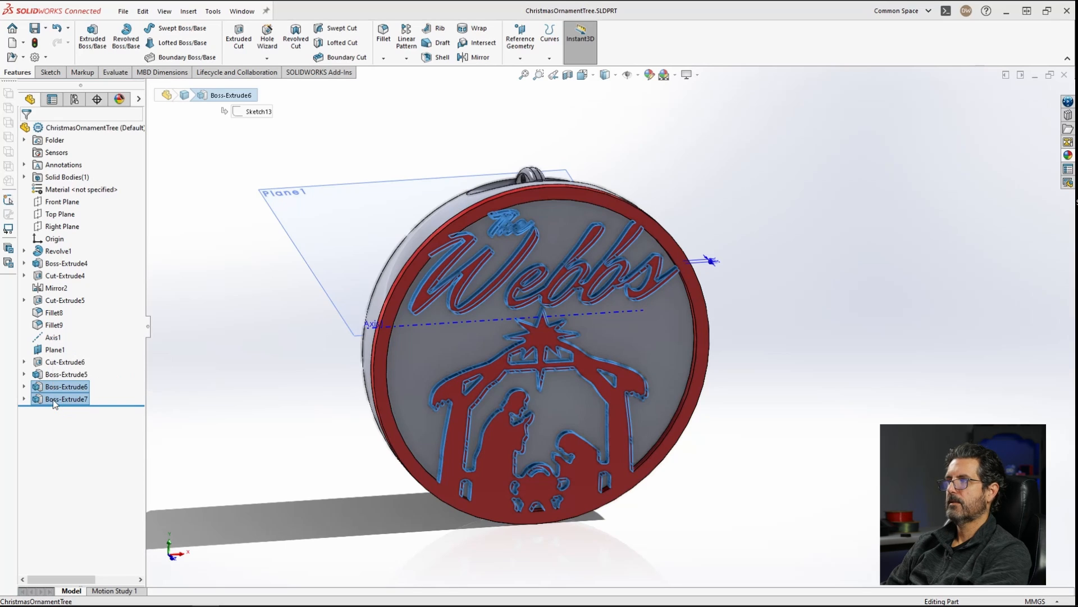
key(Delete)
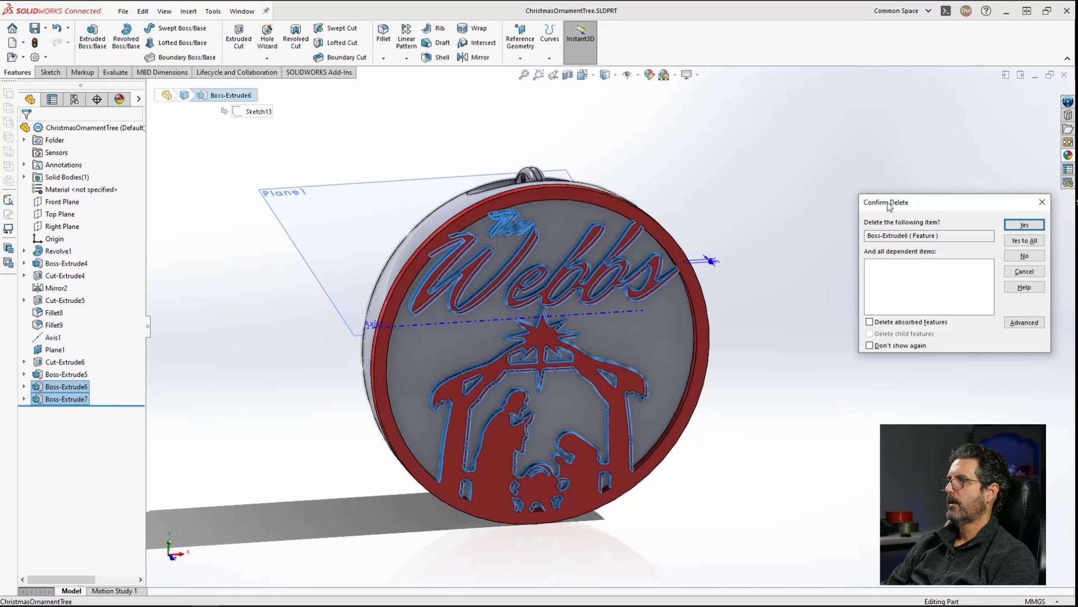
click(712, 283)
click(859, 199)
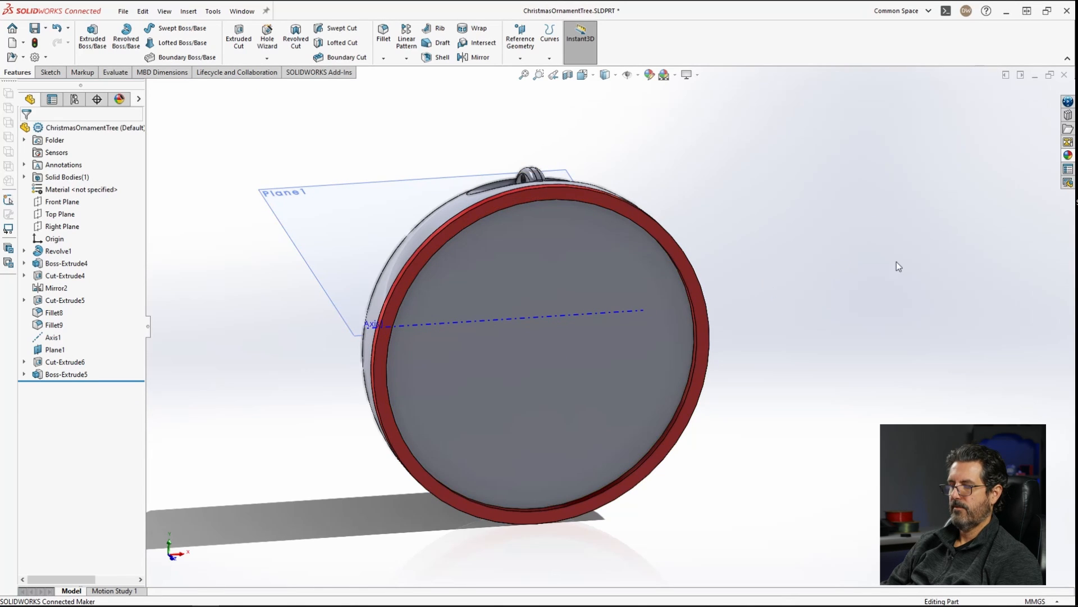
key(ctrl+s)
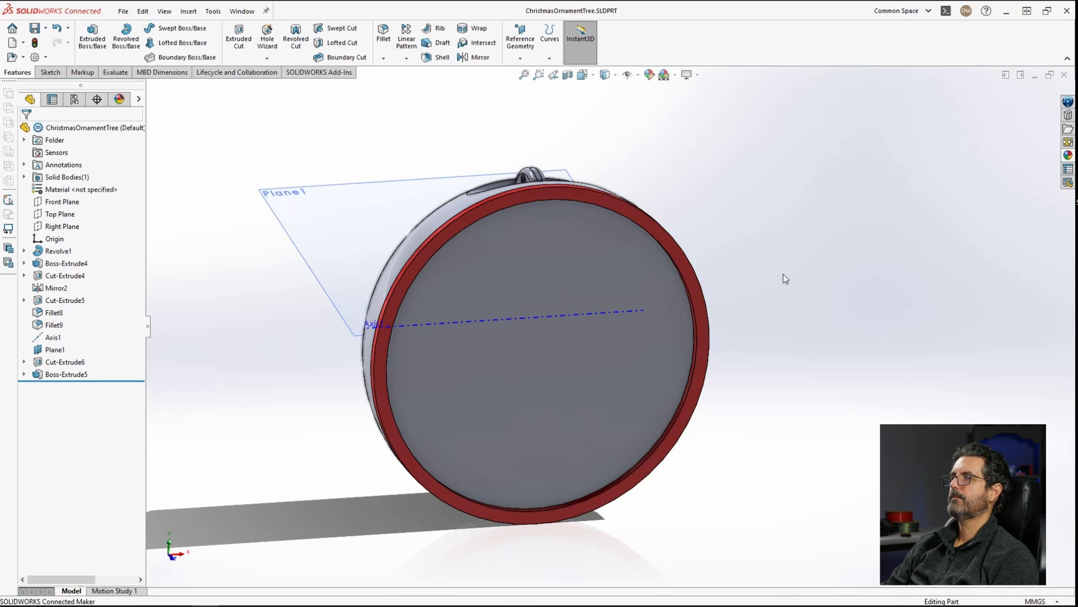
Step: Import Merry.dxf as a 2D sketch onto the ornament's front face
click(554, 376)
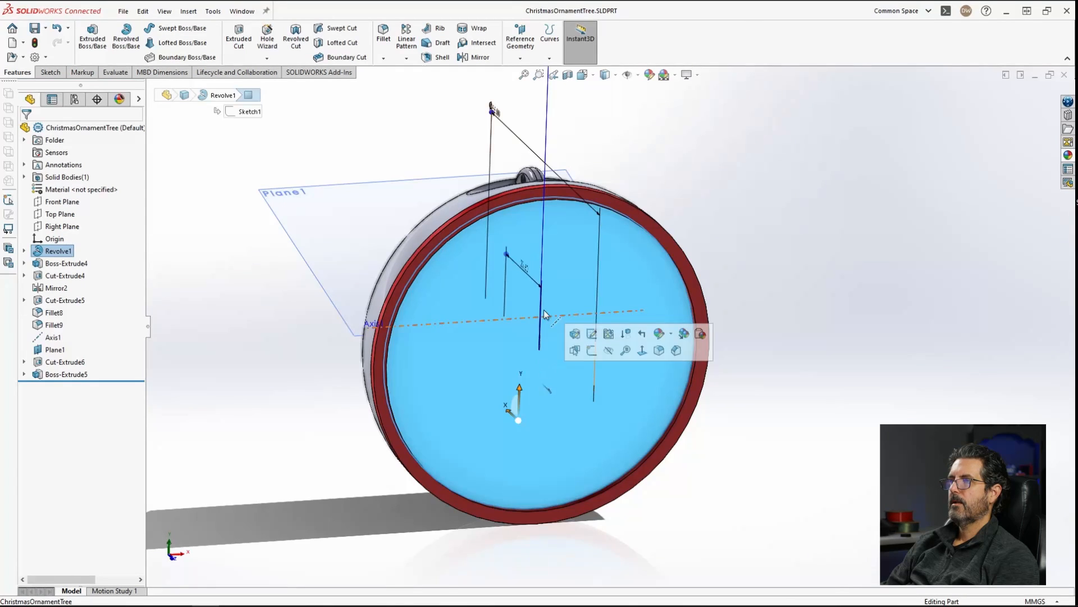
click(187, 11)
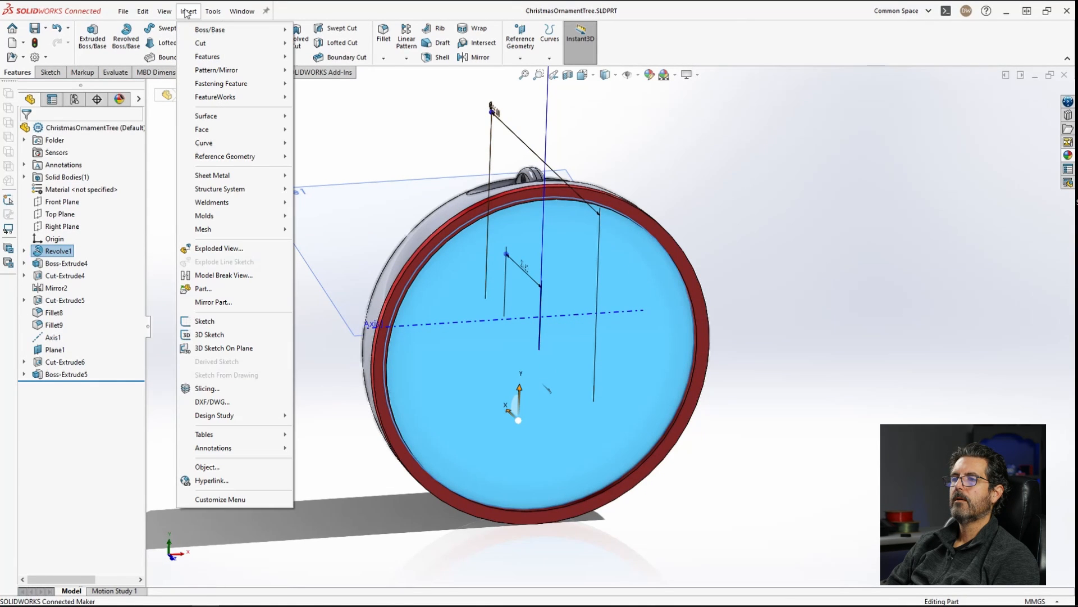
click(210, 403)
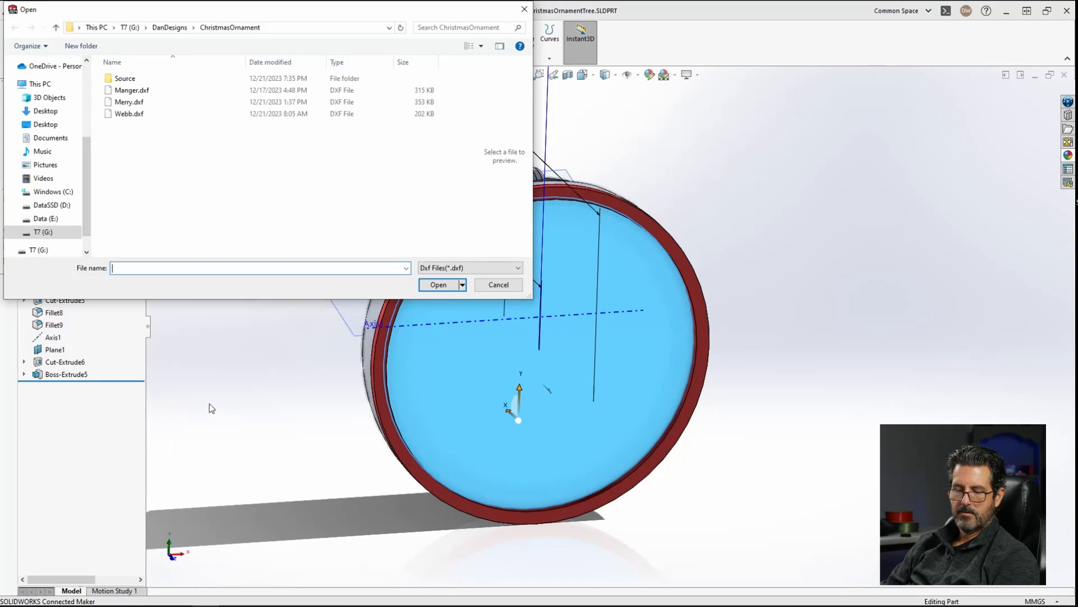
click(134, 103)
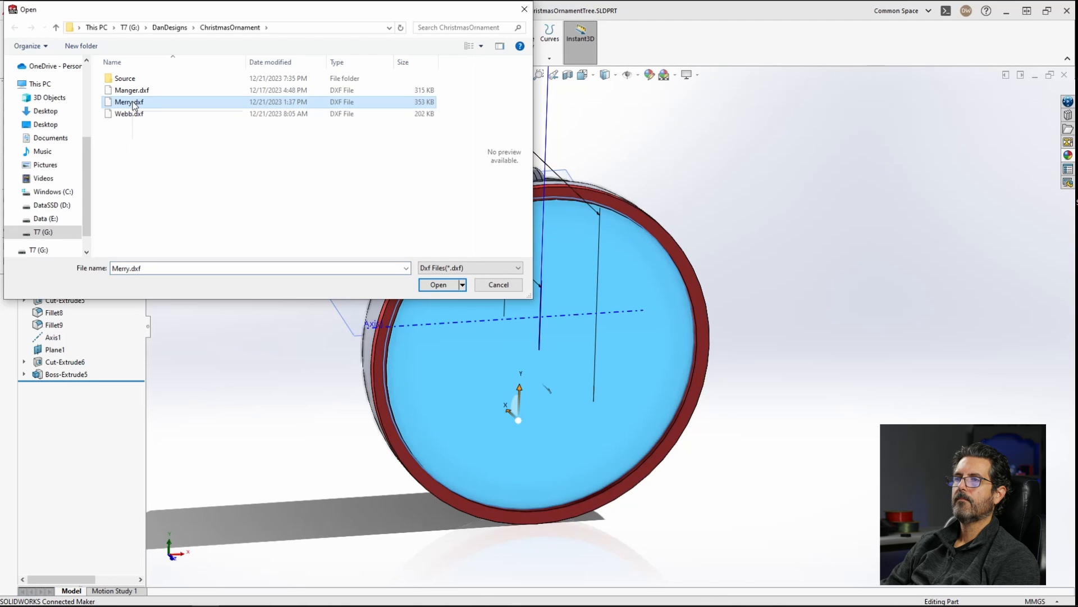
click(439, 285)
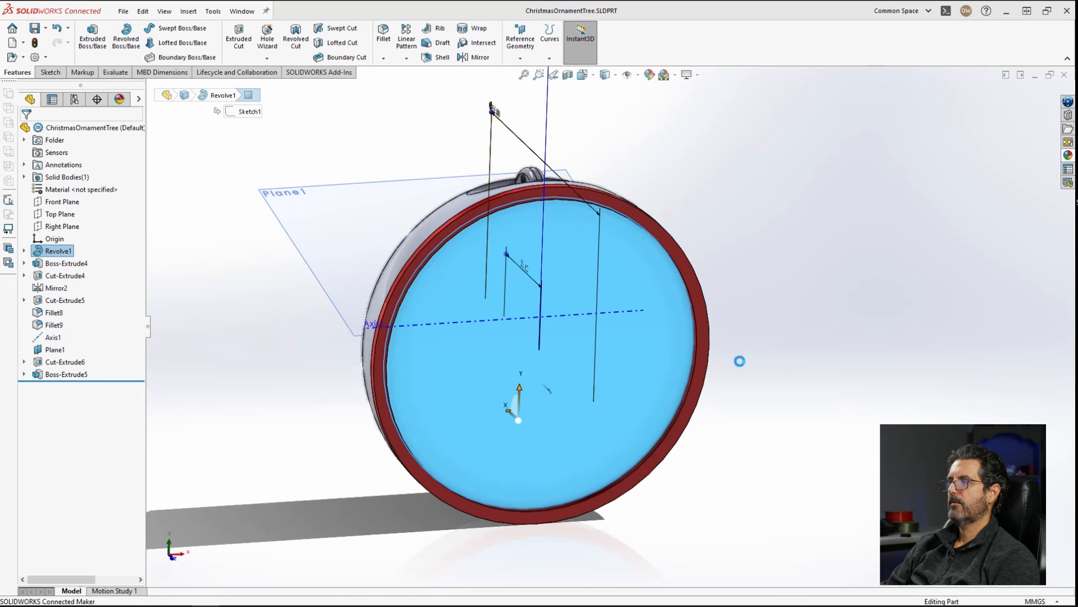
click(348, 309)
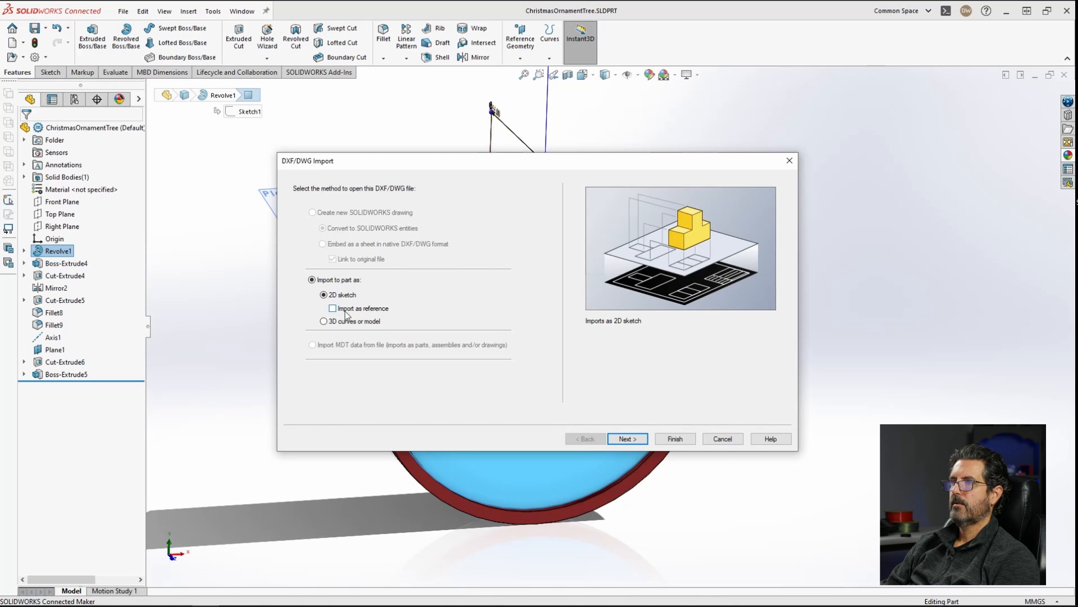
click(676, 441)
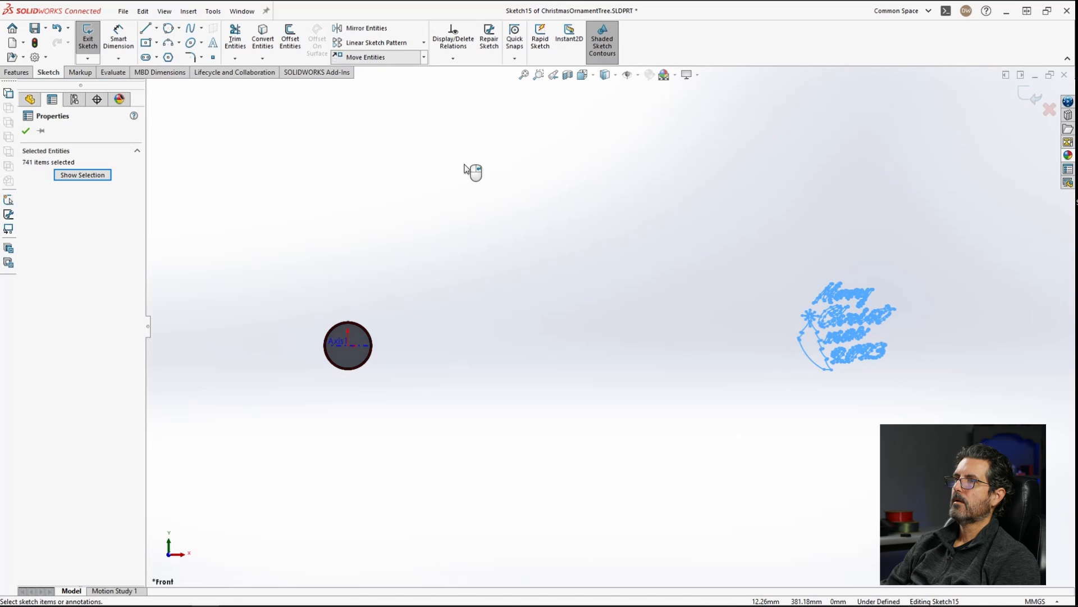
Step: Move the imported Merry Christmas geometry from its location onto the ornament's centre
click(849, 325)
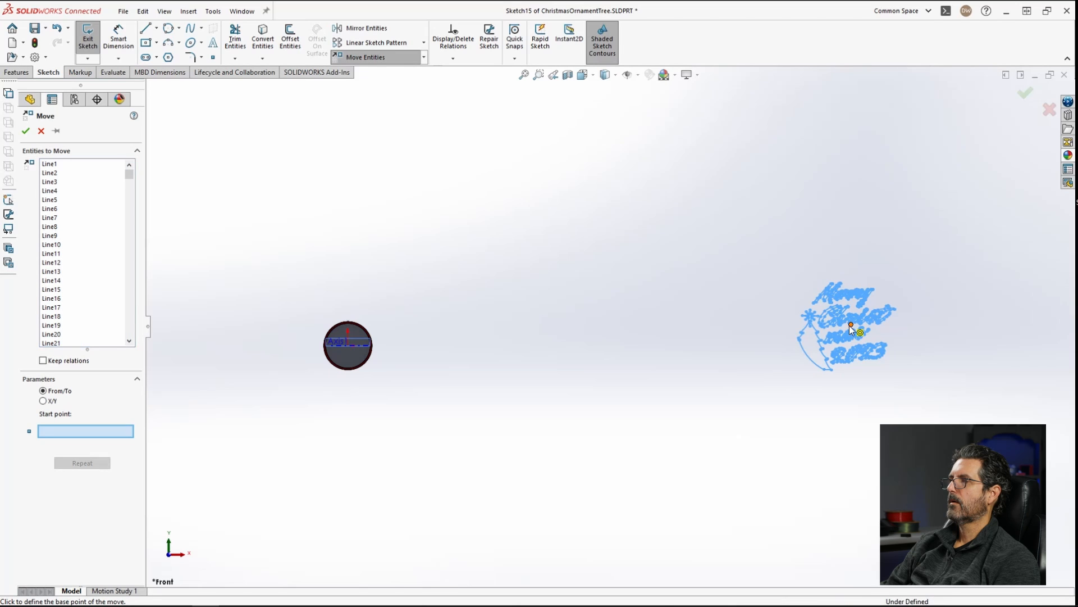
click(347, 345)
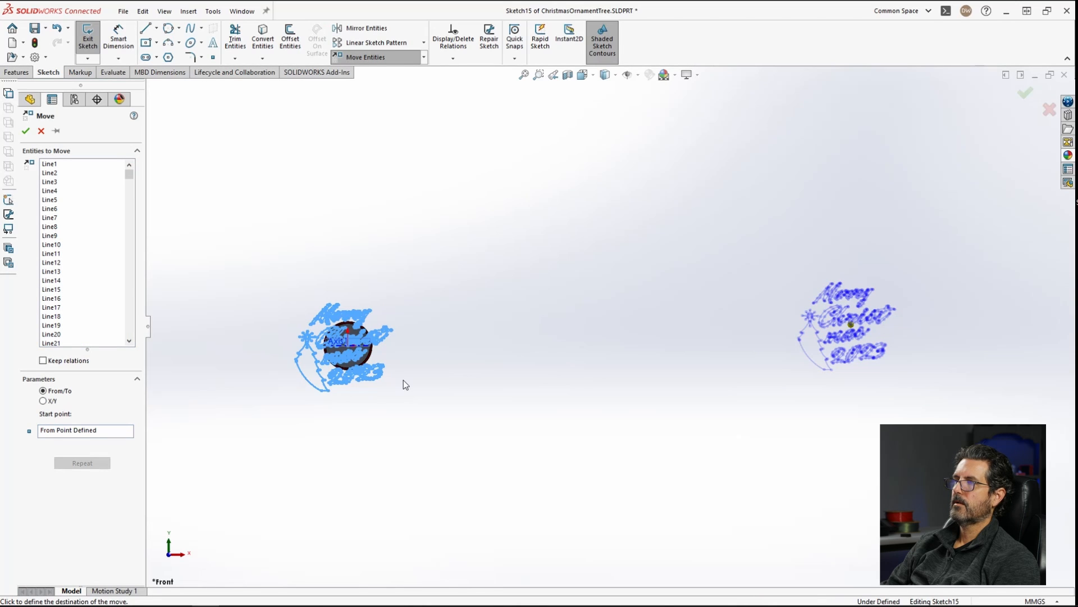
key(Return)
Step: Scale all the imported sketch geometry about the ornament's centre by a factor of 0.45
scroll(318, 349, down, 5)
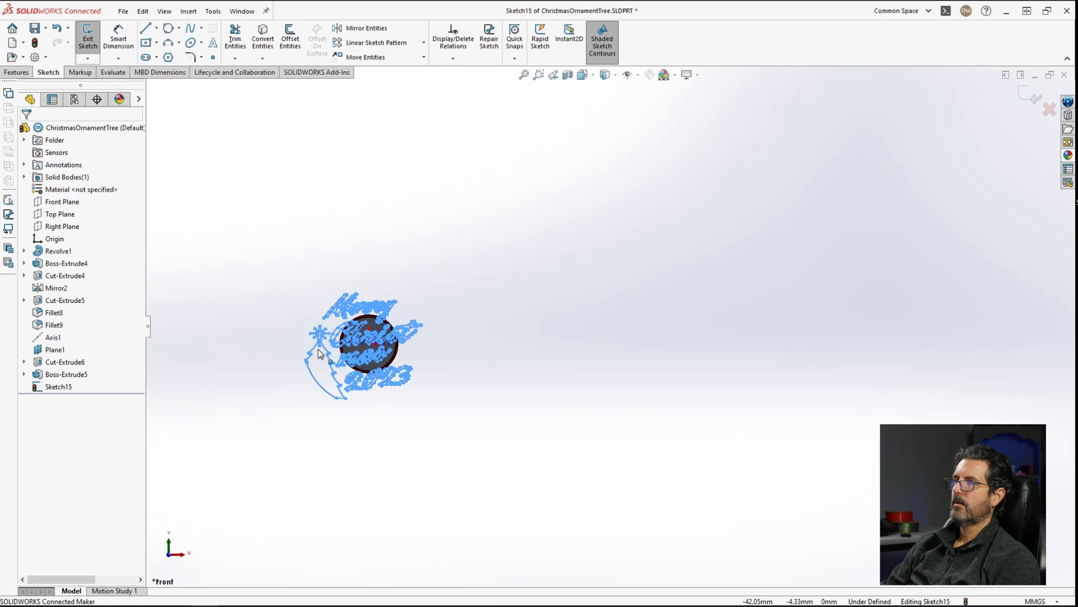
scroll(415, 325, down, 2)
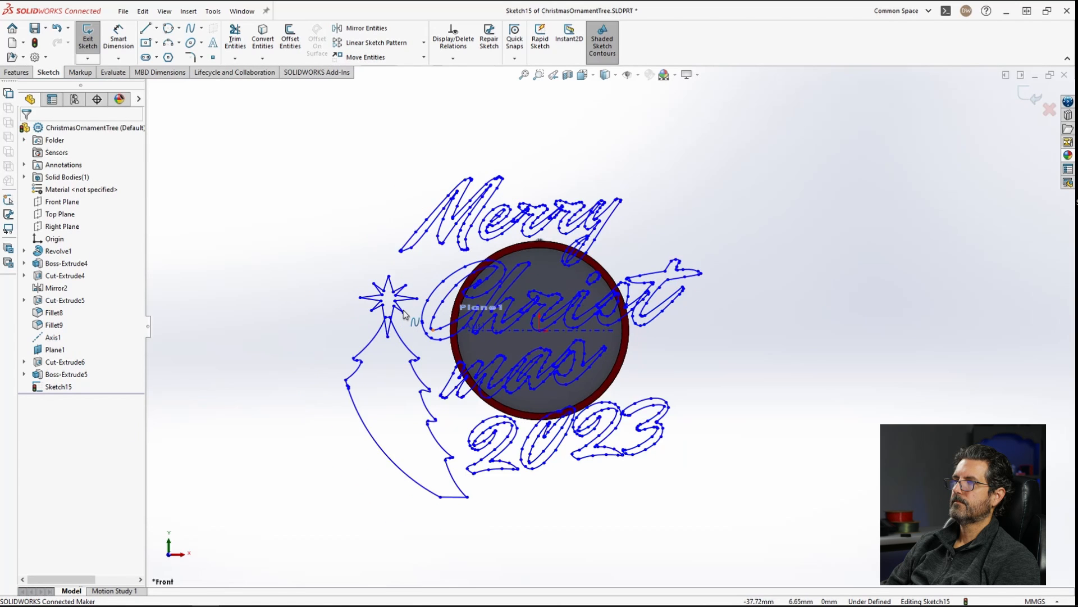
key(ctrl+a)
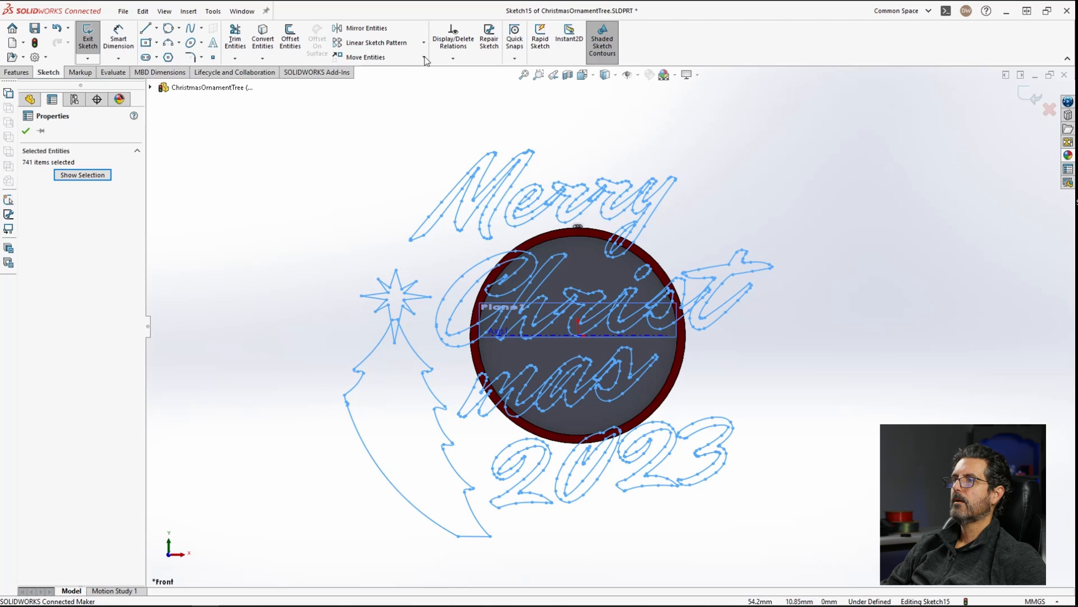
click(424, 58)
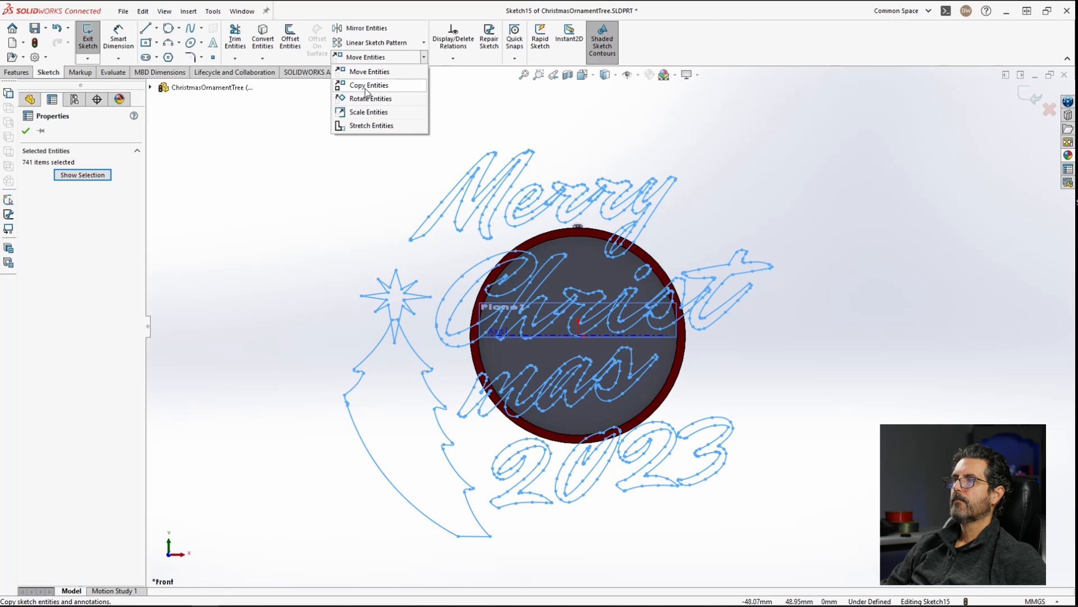
click(369, 114)
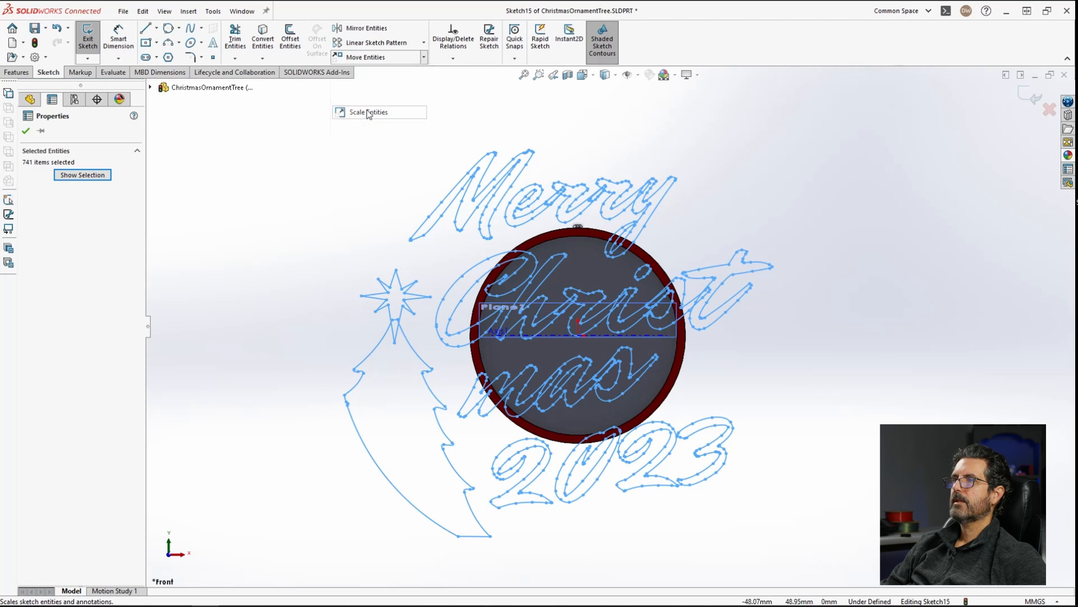
click(579, 335)
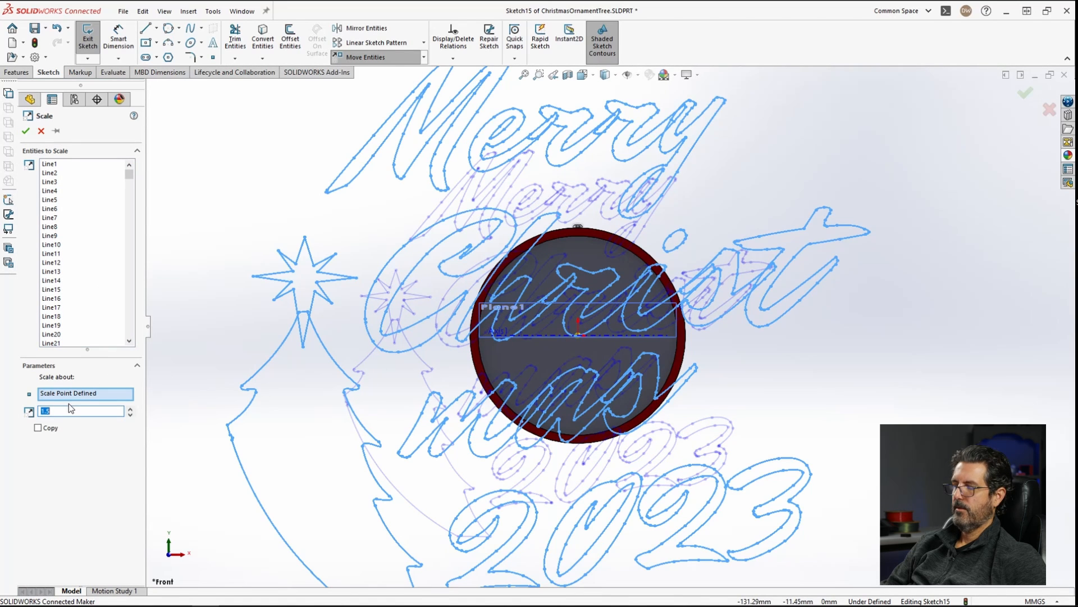
text(.8)
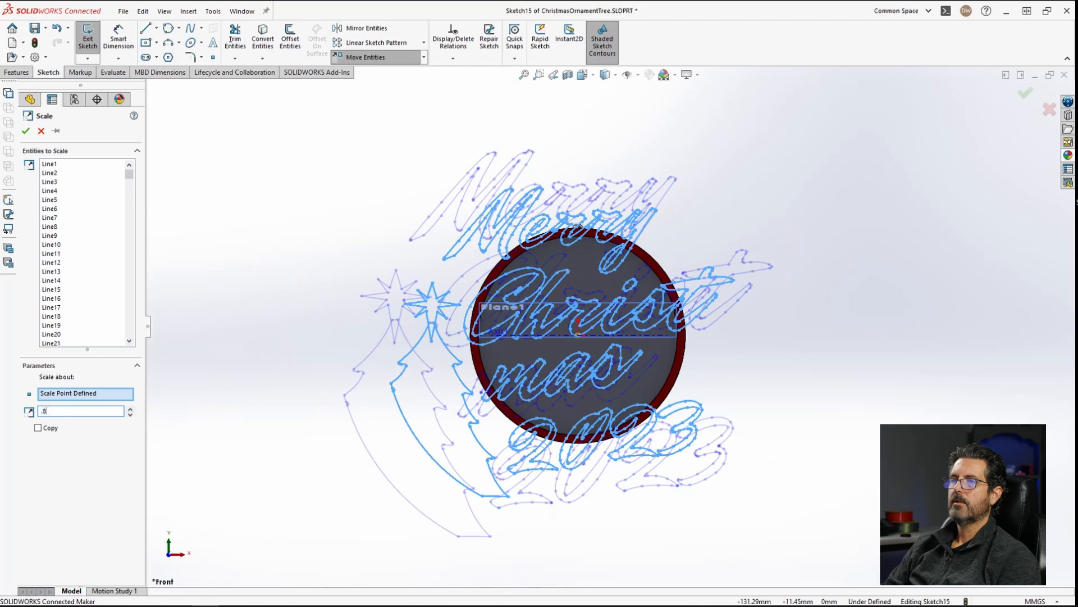
drag(62, 411, 19, 404)
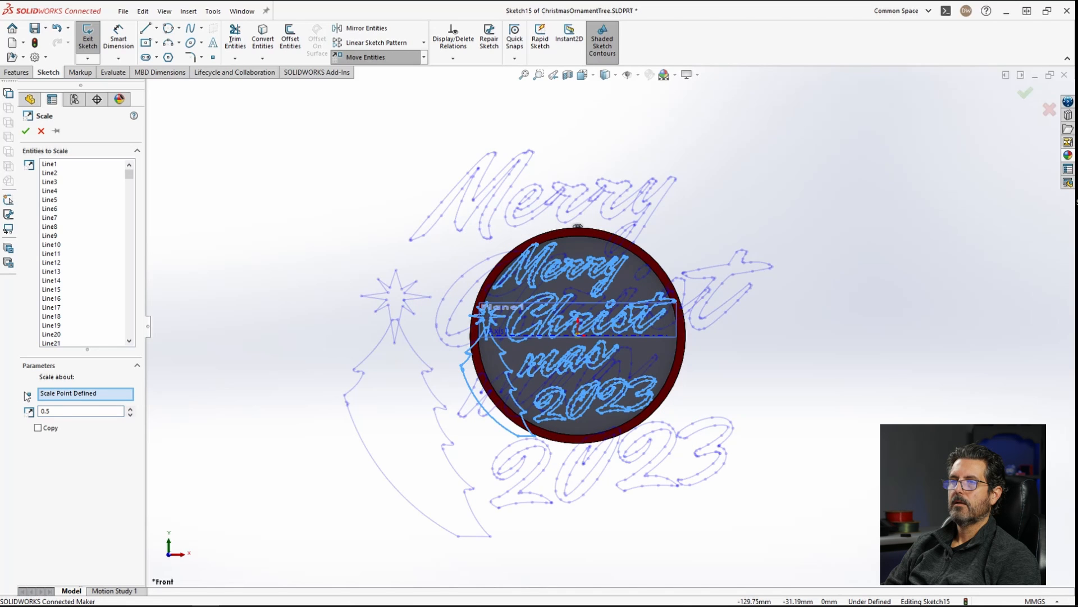
drag(62, 410, 25, 406)
text(.4)
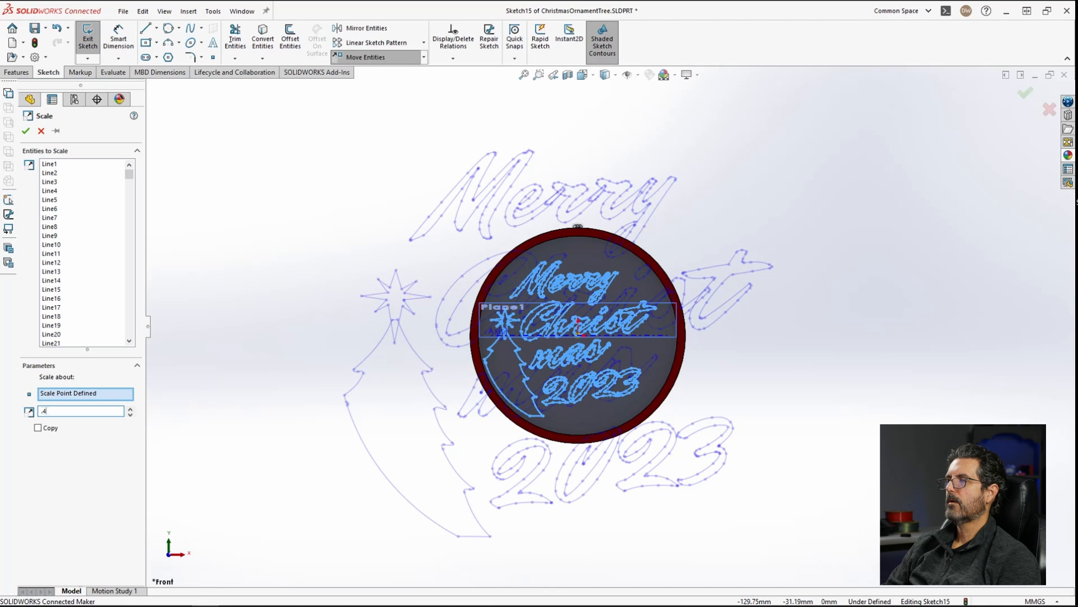
click(78, 411)
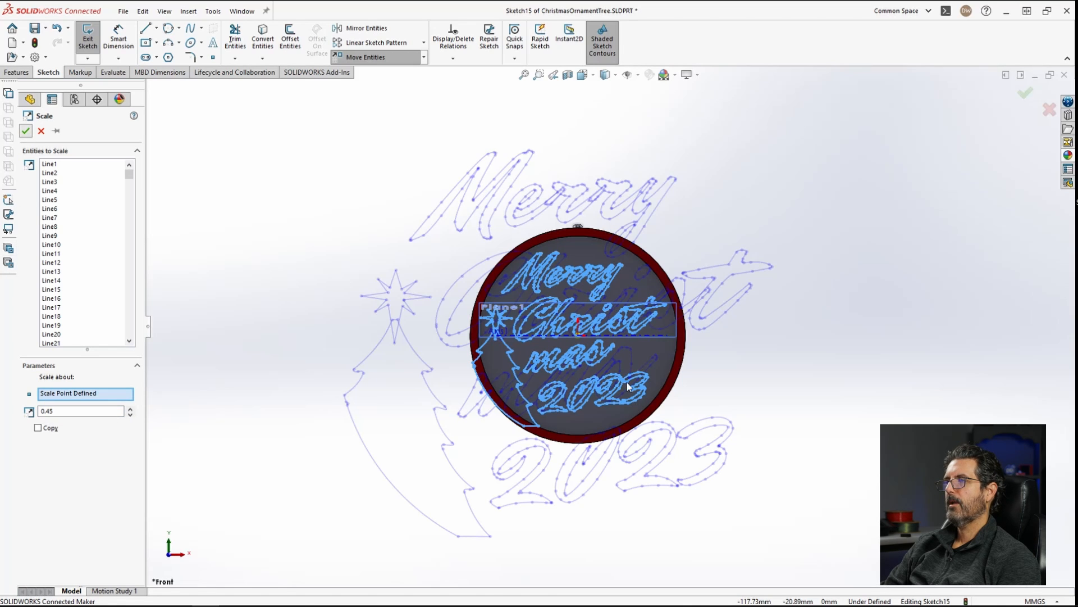
scroll(608, 328, down, 2)
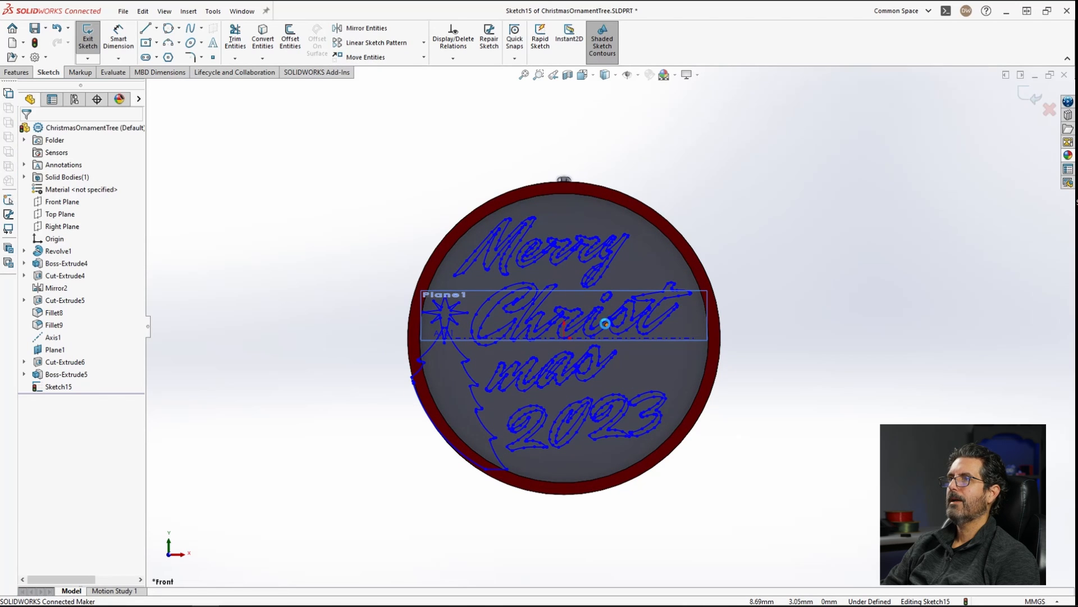
Step: Move all the scaled sketch geometry slightly up and to the right to centre it on the ornament face
key(ctrl+a)
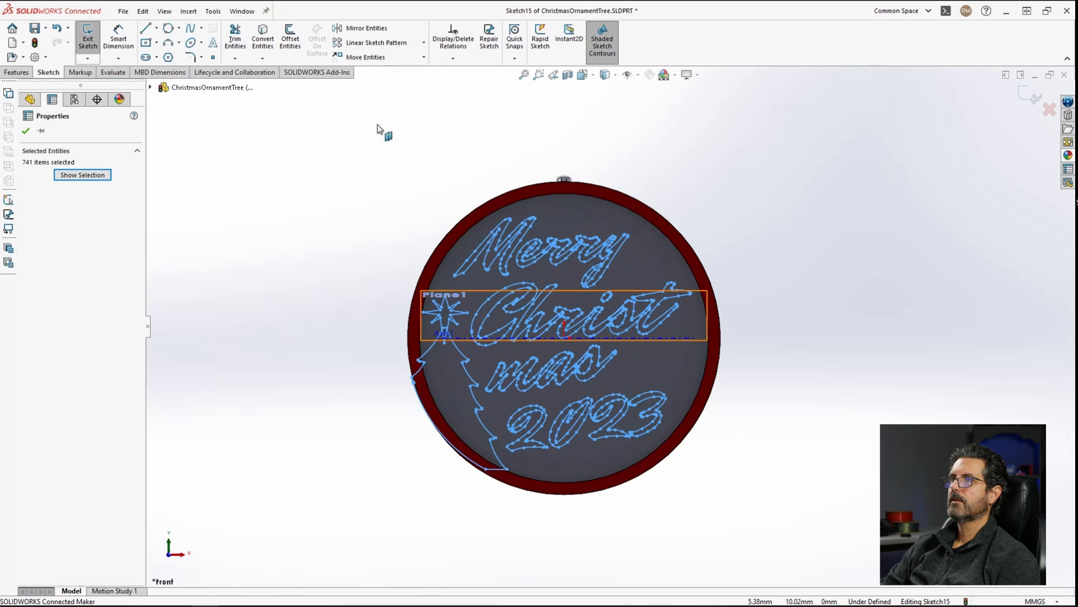
click(365, 56)
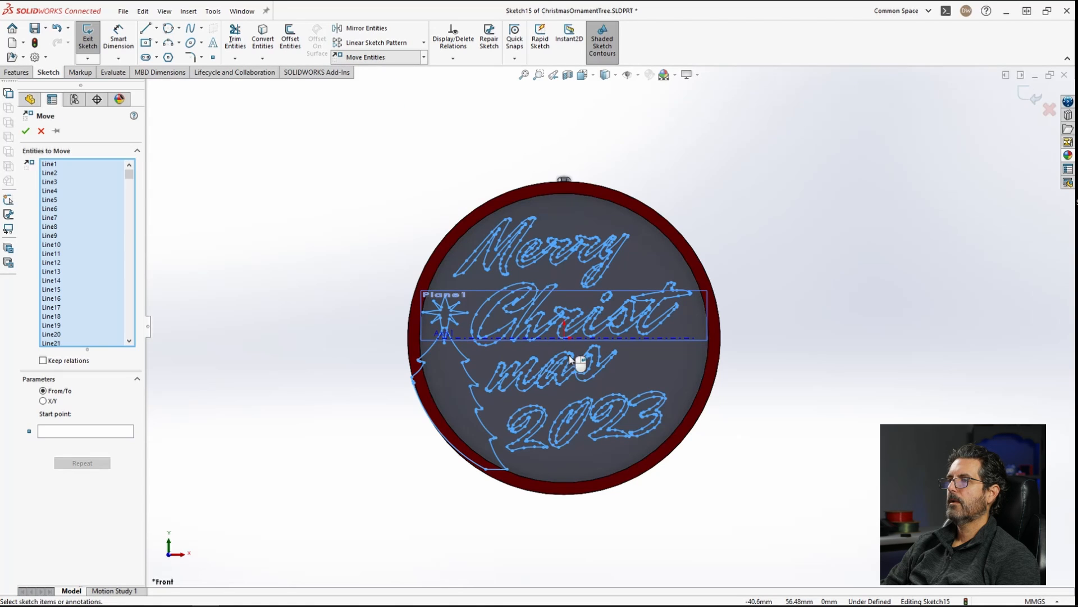
right_click(812, 401)
click(812, 397)
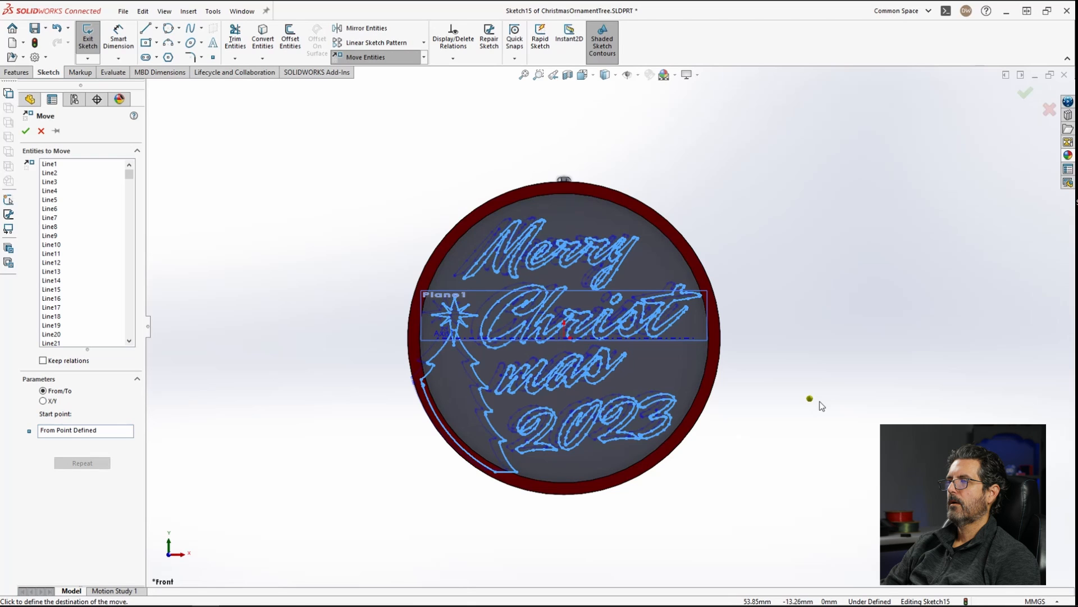
click(854, 325)
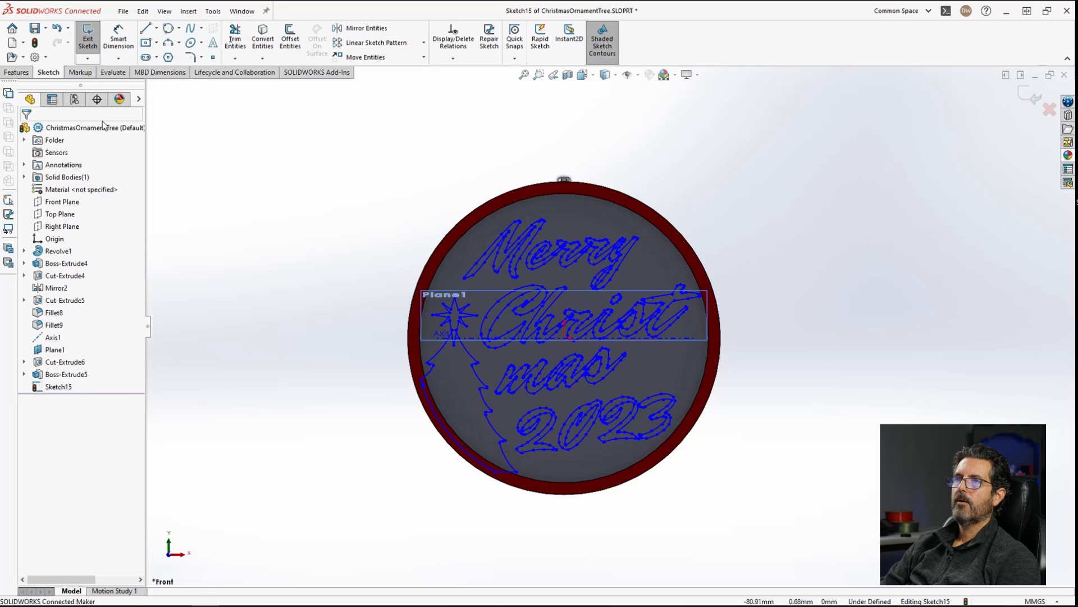
Step: Start a Boss-Extrude on the sketch and select the tree and star regions as contours
click(17, 72)
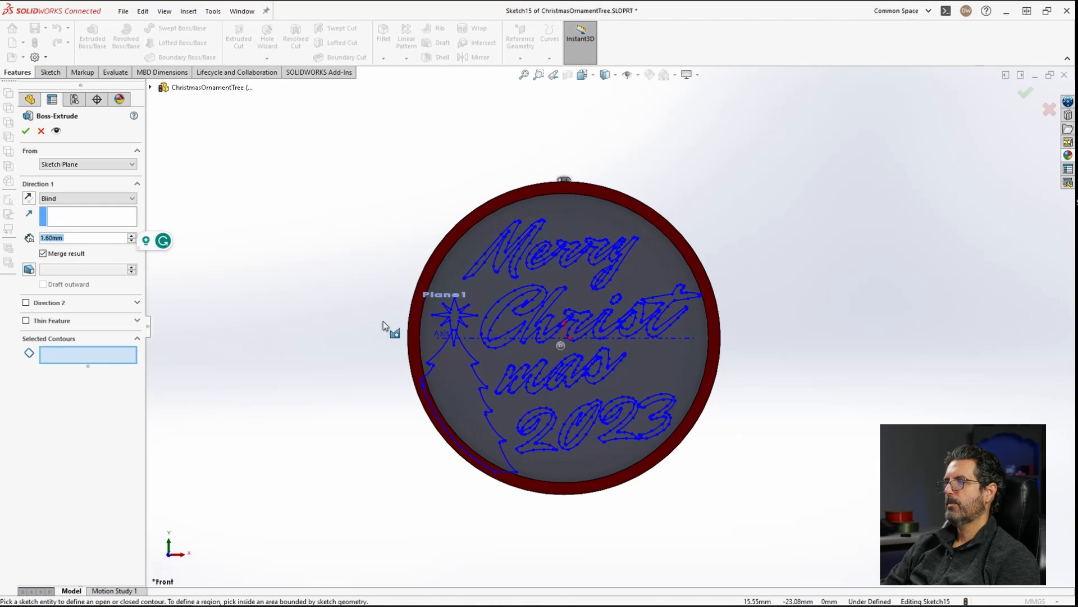
scroll(571, 377, down, 3)
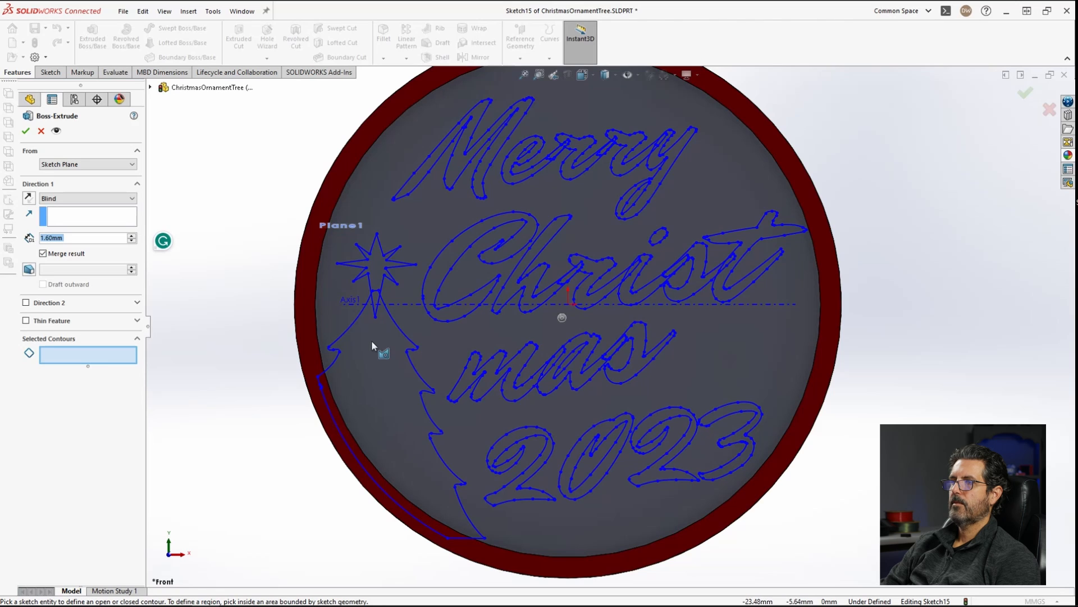
click(378, 356)
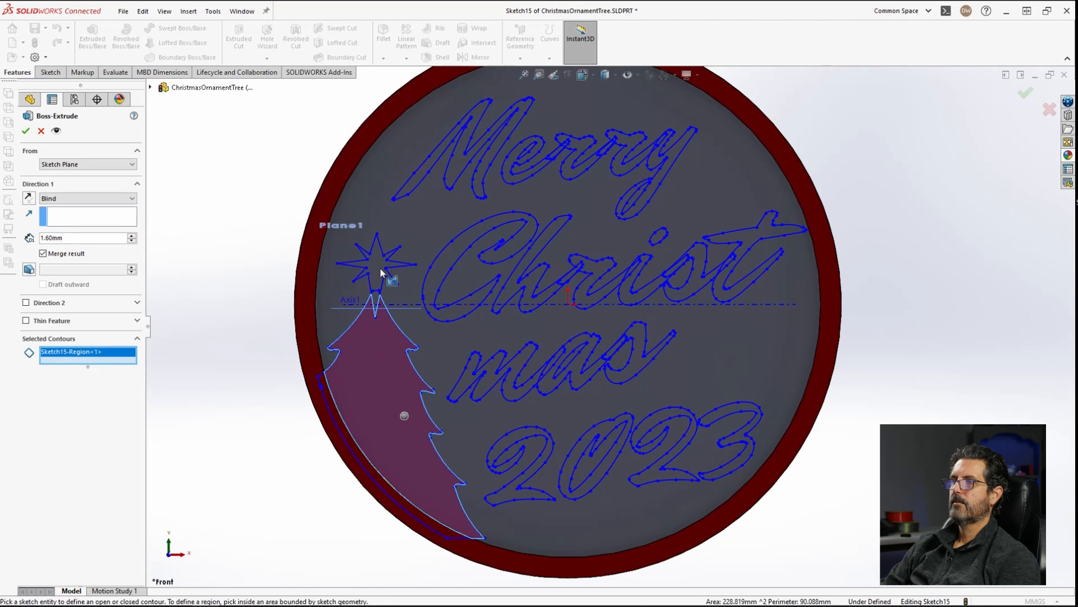
scroll(382, 270, down, 4)
click(456, 365)
click(458, 321)
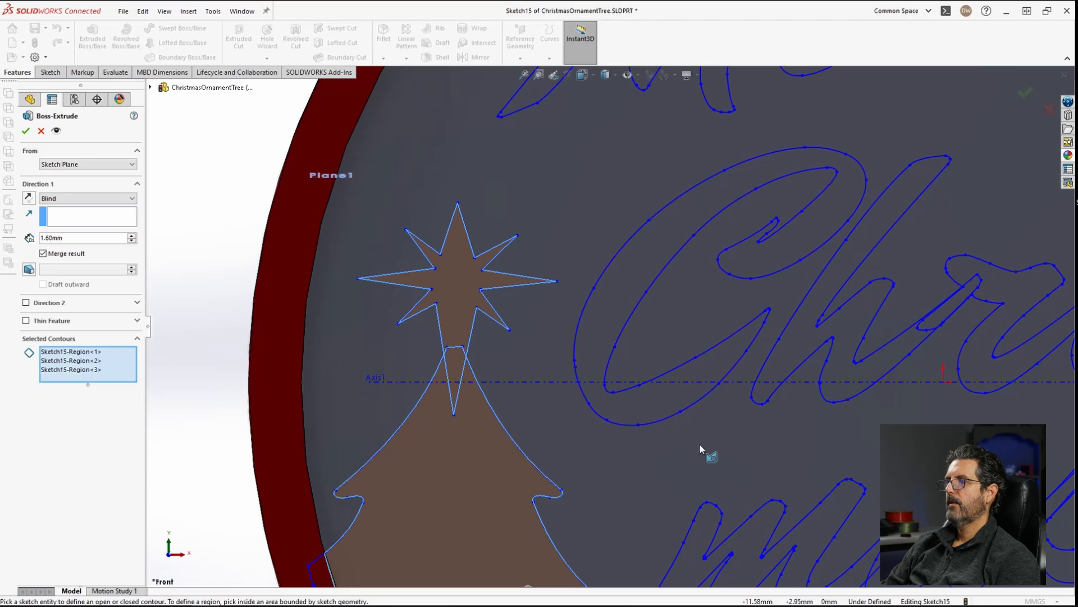
Step: Add the regions of the digits 2023 to the extrude's selected contours
scroll(699, 443, up, 5)
scroll(720, 427, down, 3)
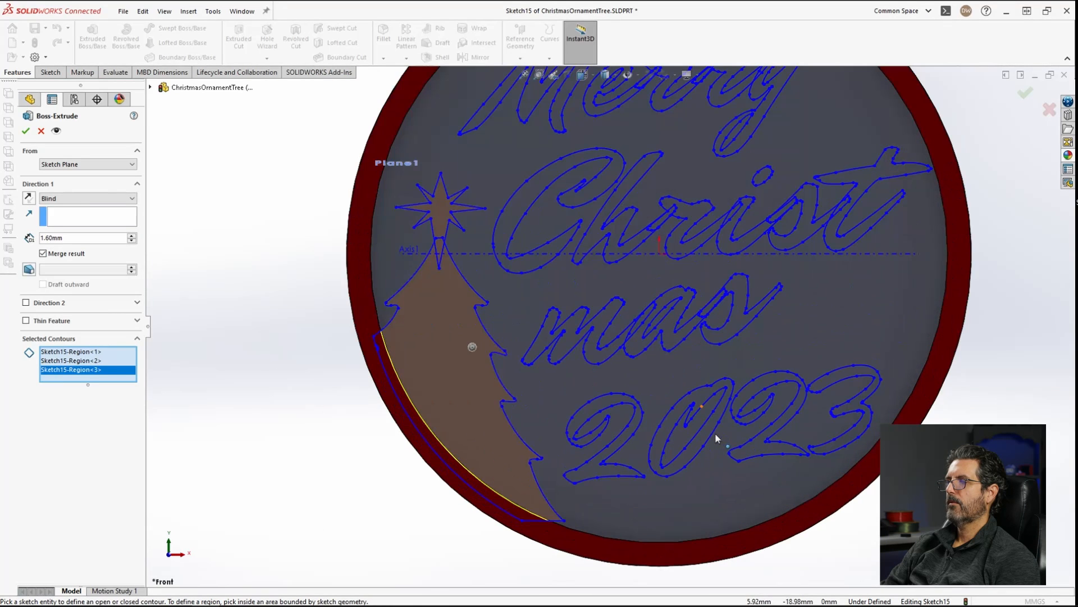
click(596, 478)
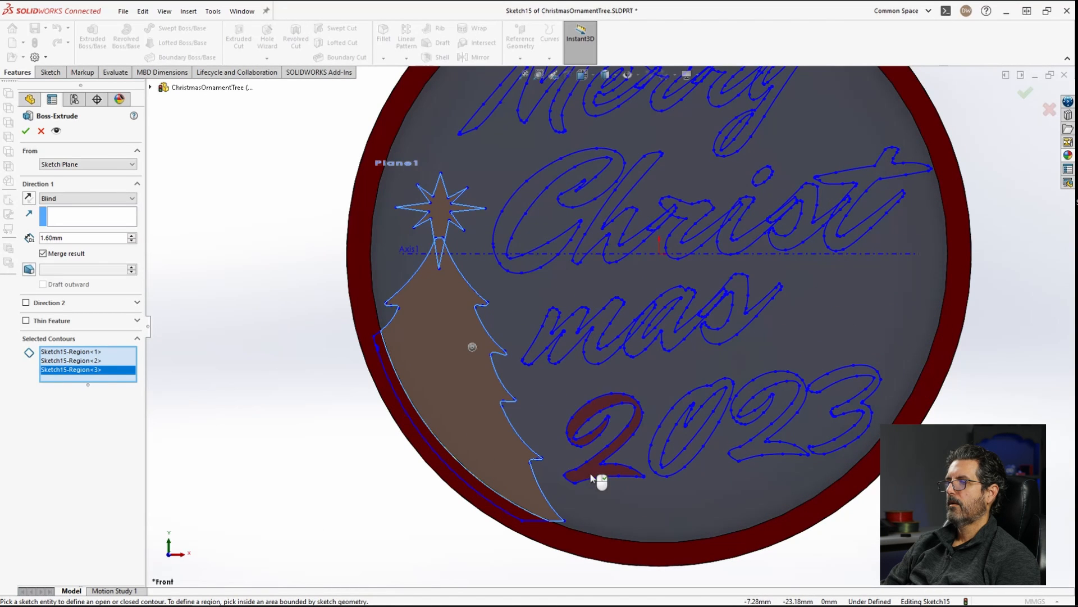
click(662, 451)
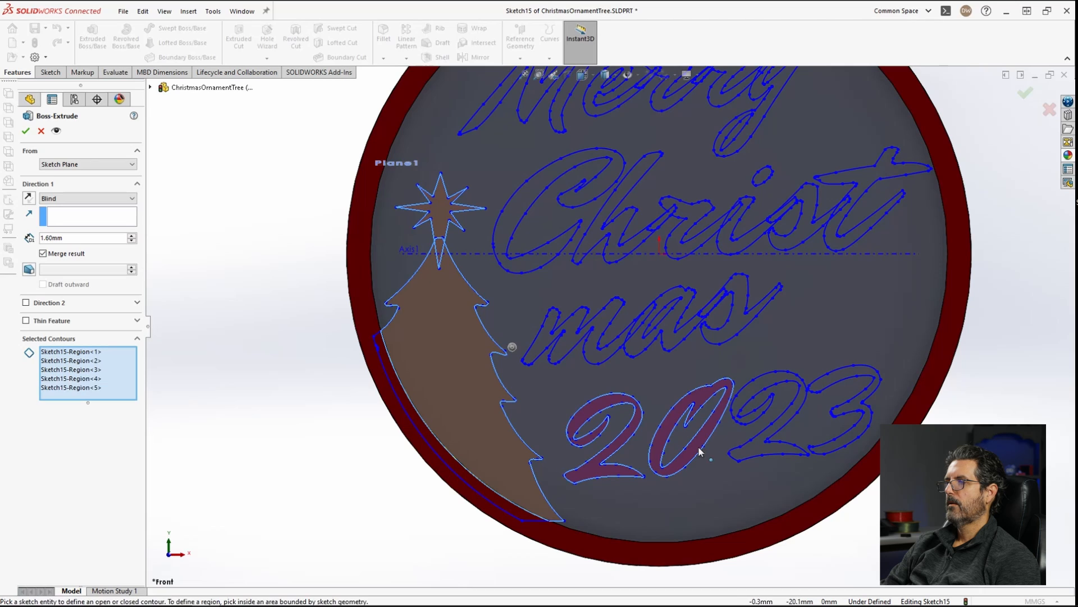
click(752, 395)
click(839, 376)
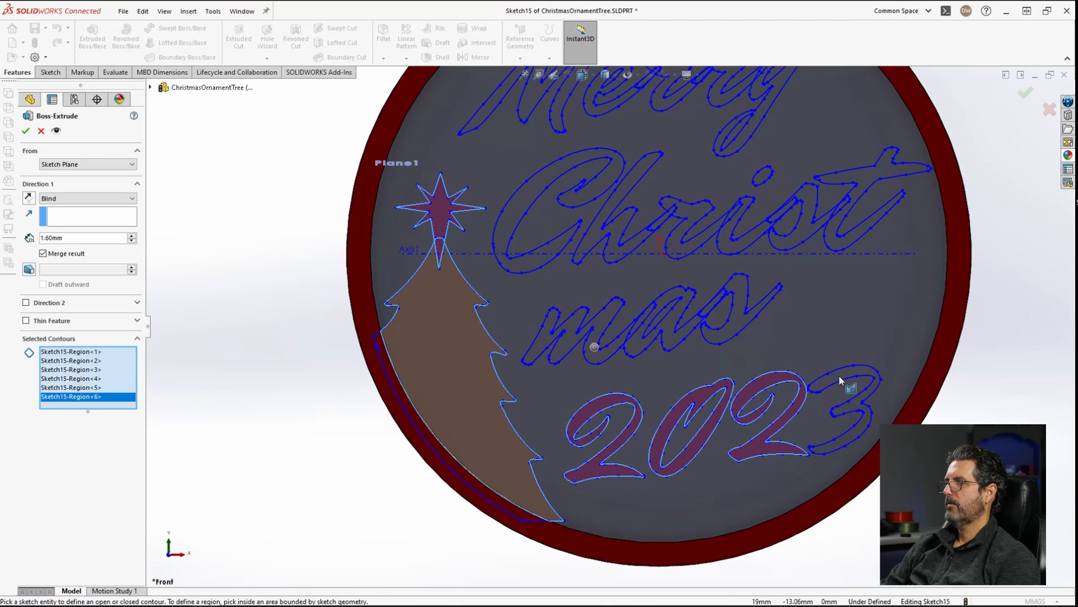
click(841, 374)
Step: Add the letter regions of 'mas' to the extrude's selected contours
click(577, 324)
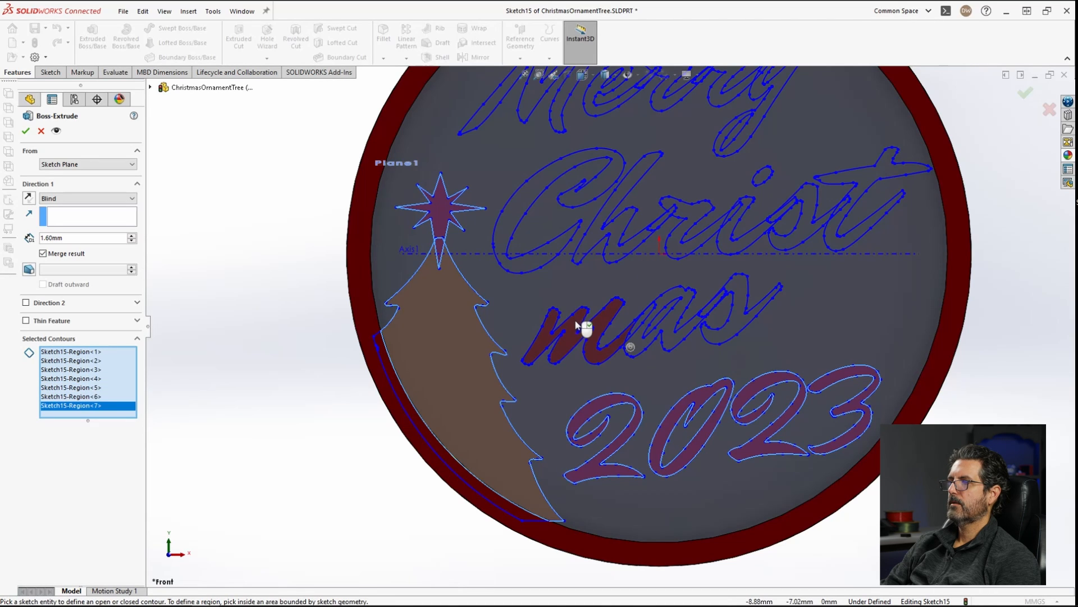
click(583, 331)
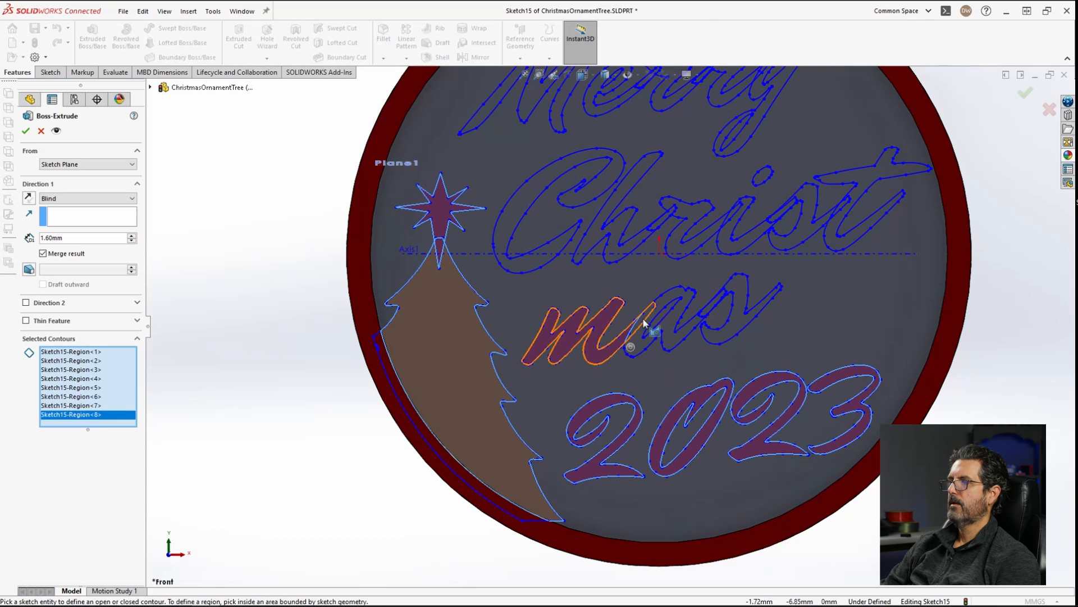
click(641, 322)
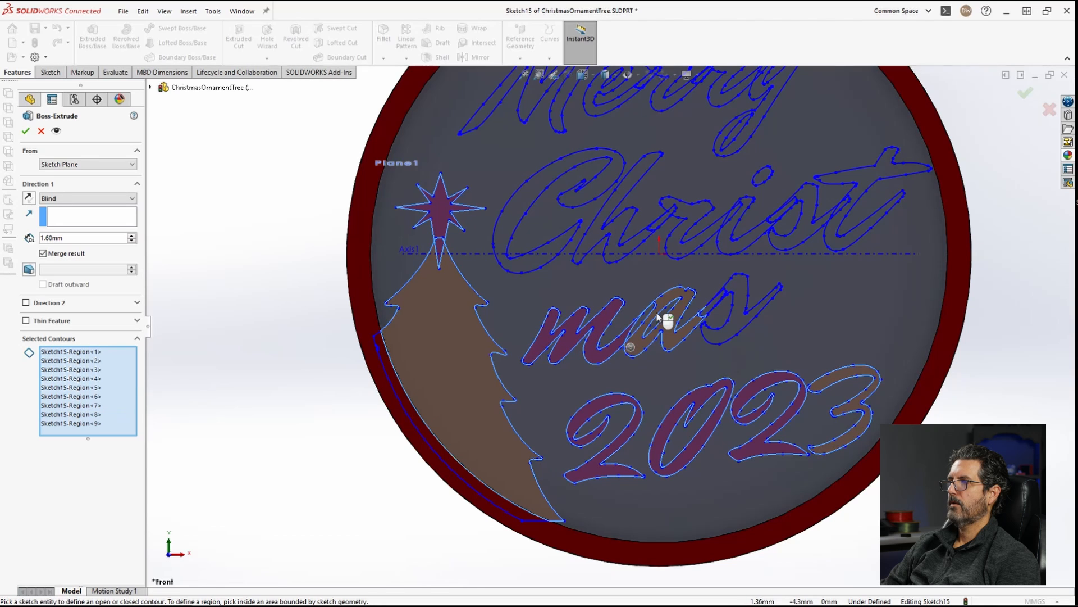
scroll(679, 324, down, 4)
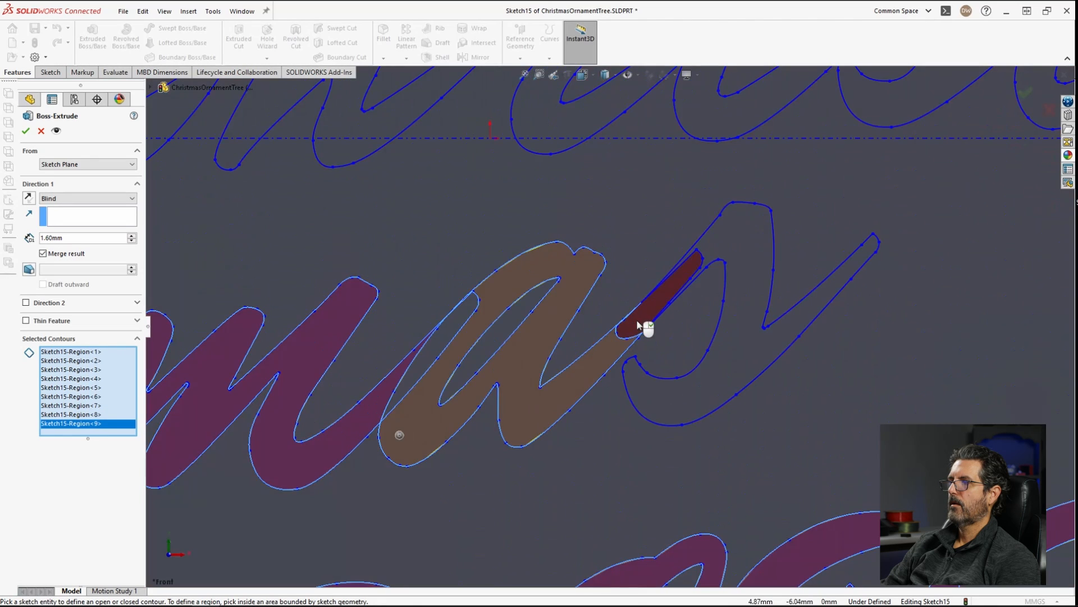
click(640, 324)
click(730, 253)
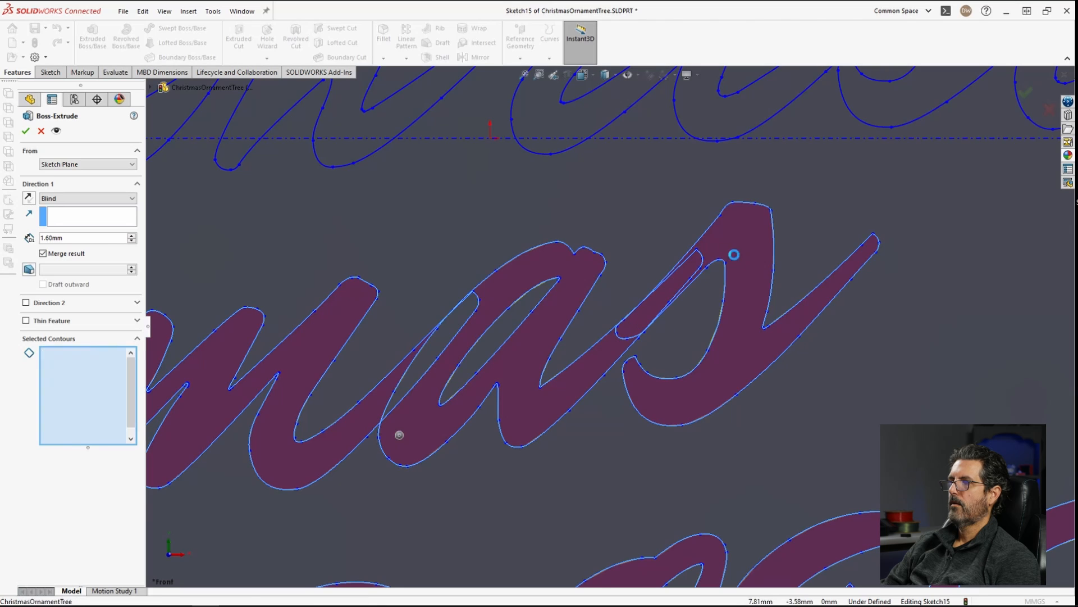
click(449, 343)
scroll(454, 337, up, 5)
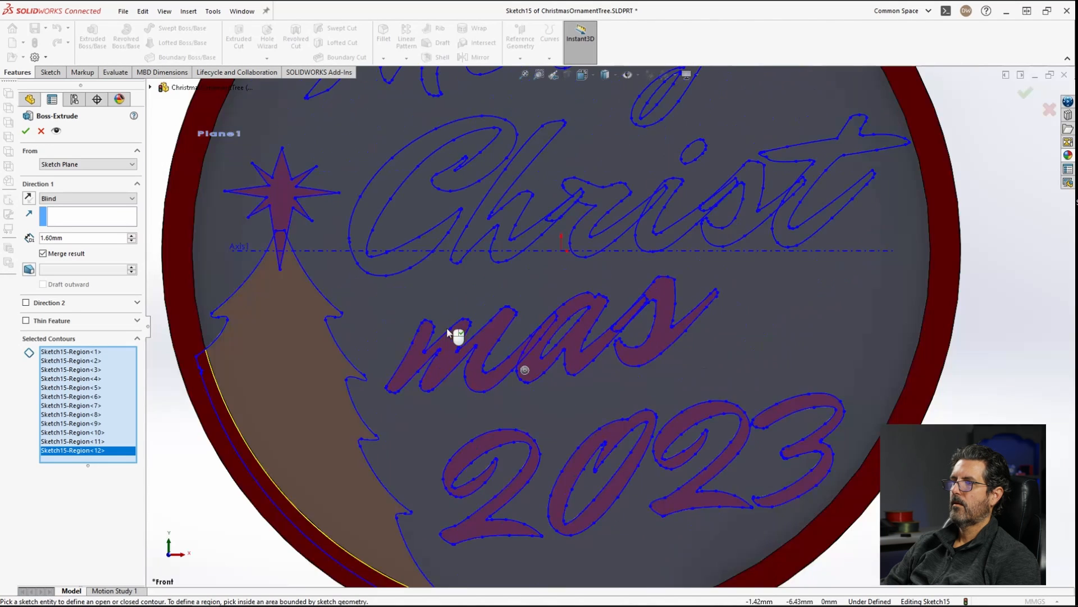
scroll(636, 211, up, 3)
scroll(635, 211, down, 3)
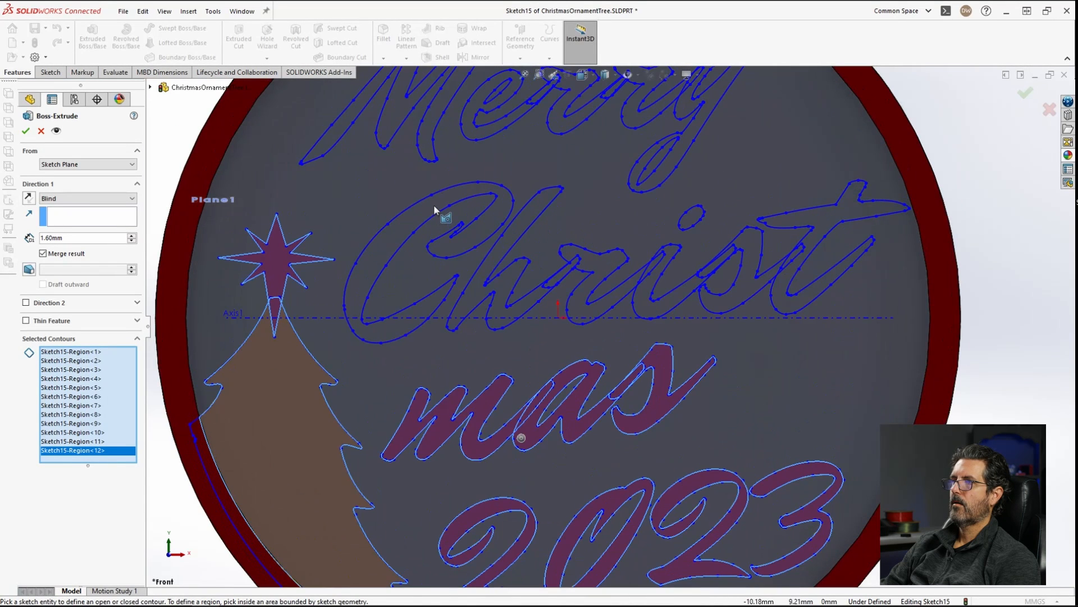
Step: Add the regions of the letters 'Chr' to the extrude's selected contours
click(528, 229)
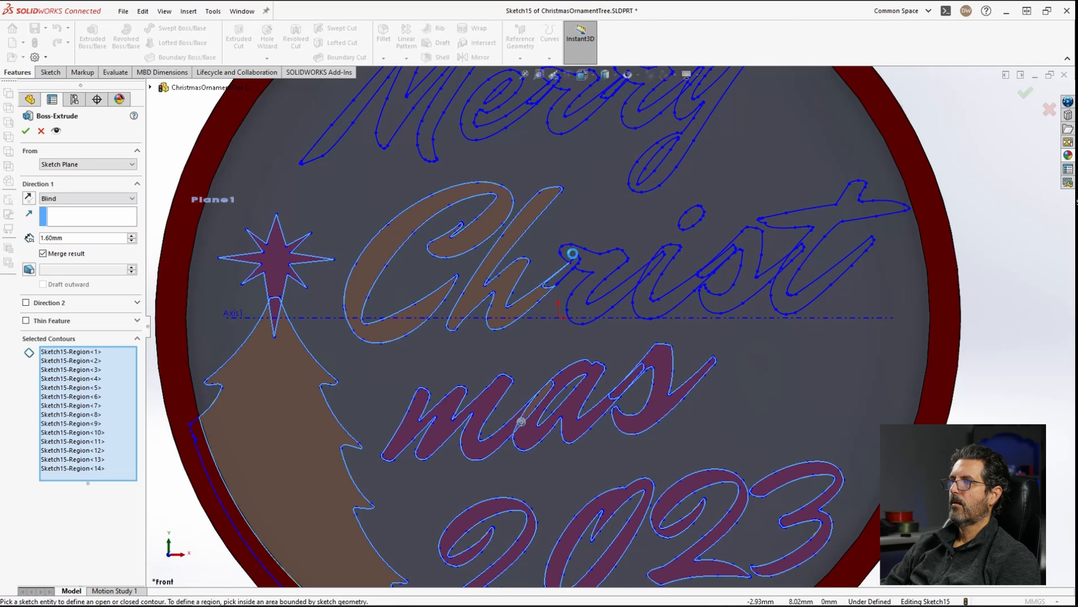
click(596, 266)
click(598, 269)
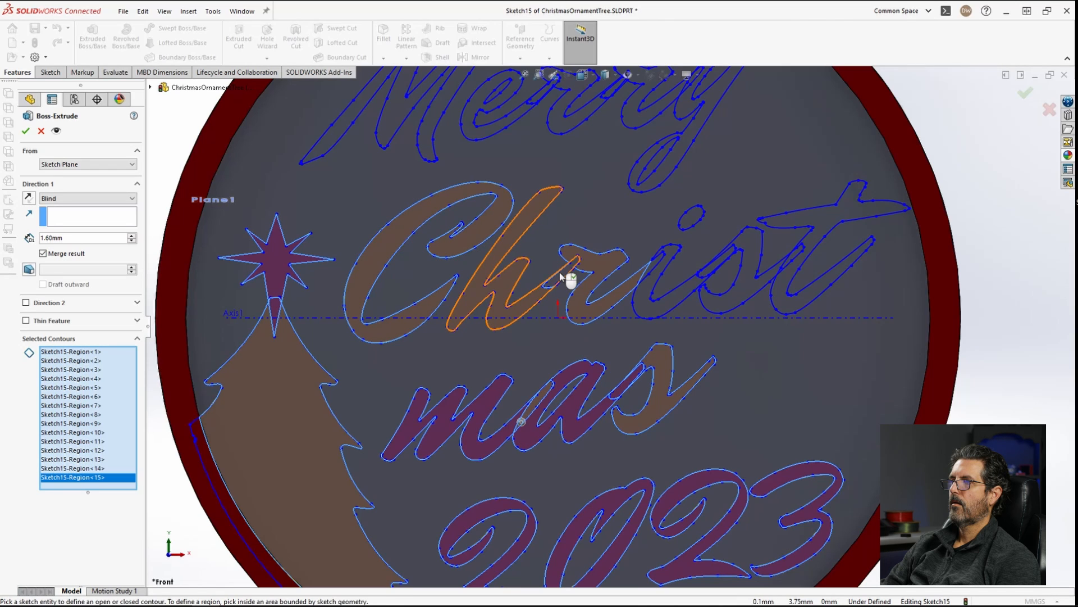
click(641, 281)
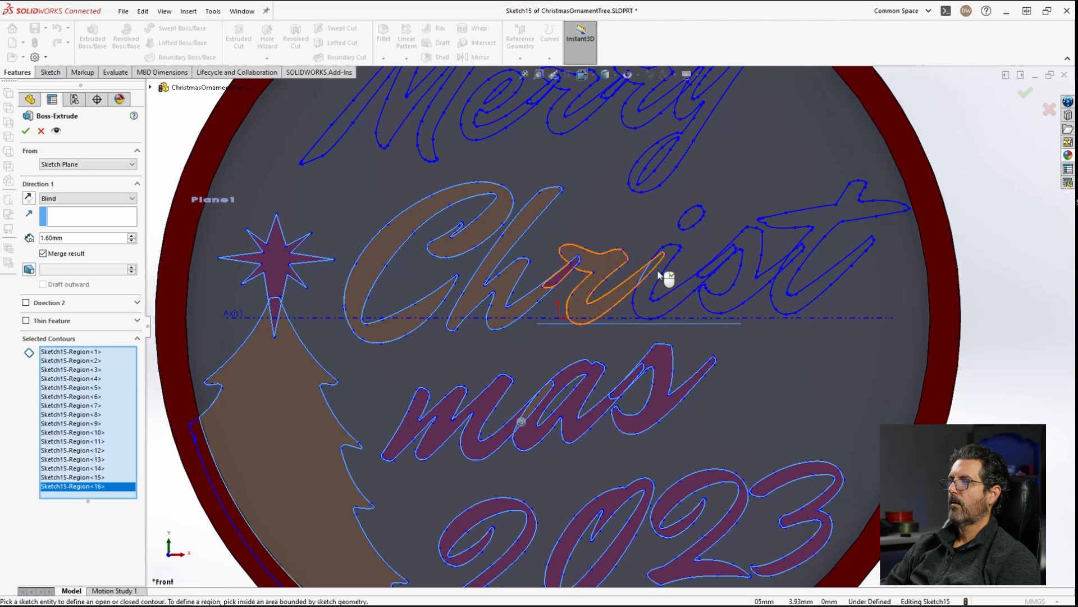
scroll(662, 270, up, 1)
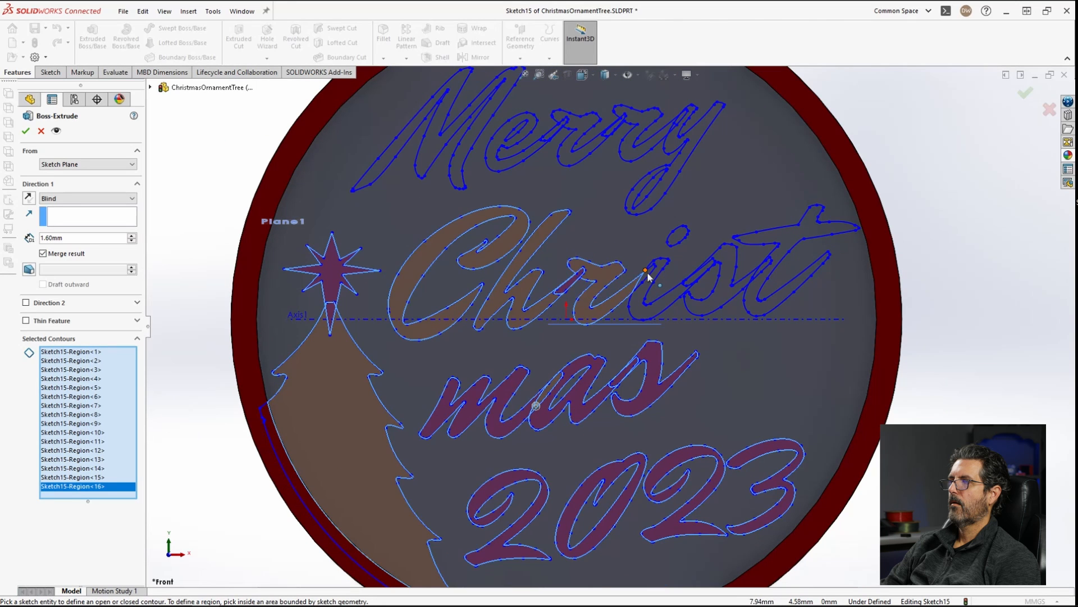
scroll(647, 272, down, 2)
scroll(649, 275, down, 1)
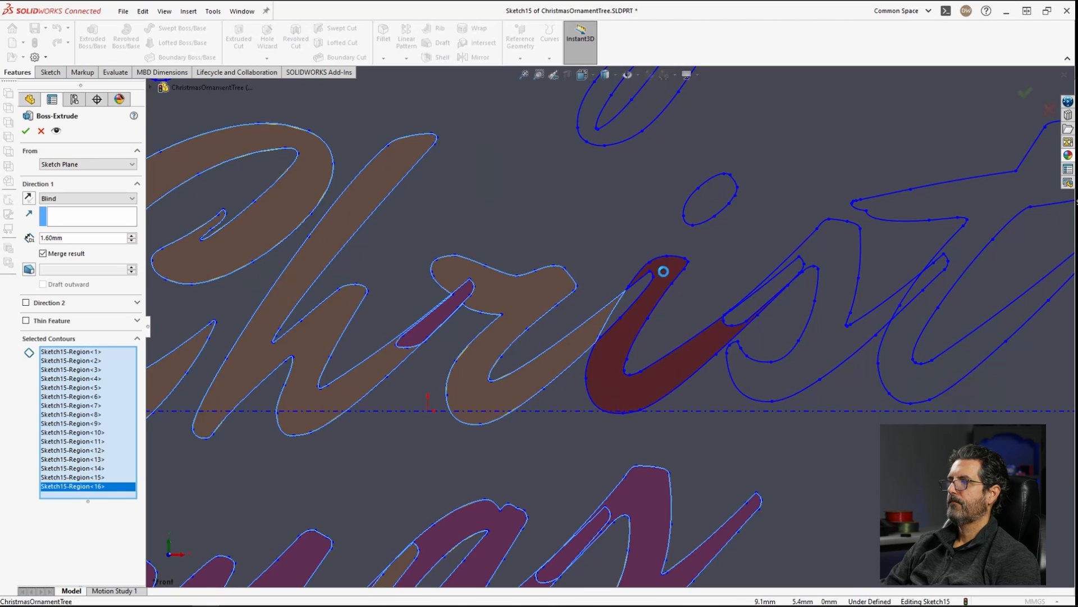
Step: Add the regions of the letters 'ist', including the dot of the i, to the selected contours
click(662, 289)
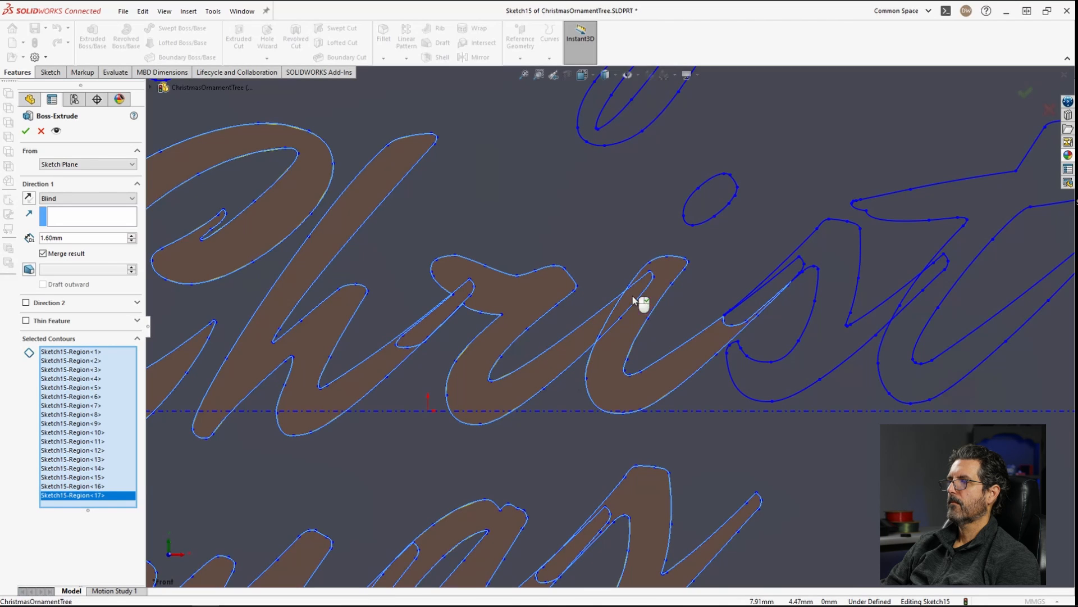
click(762, 298)
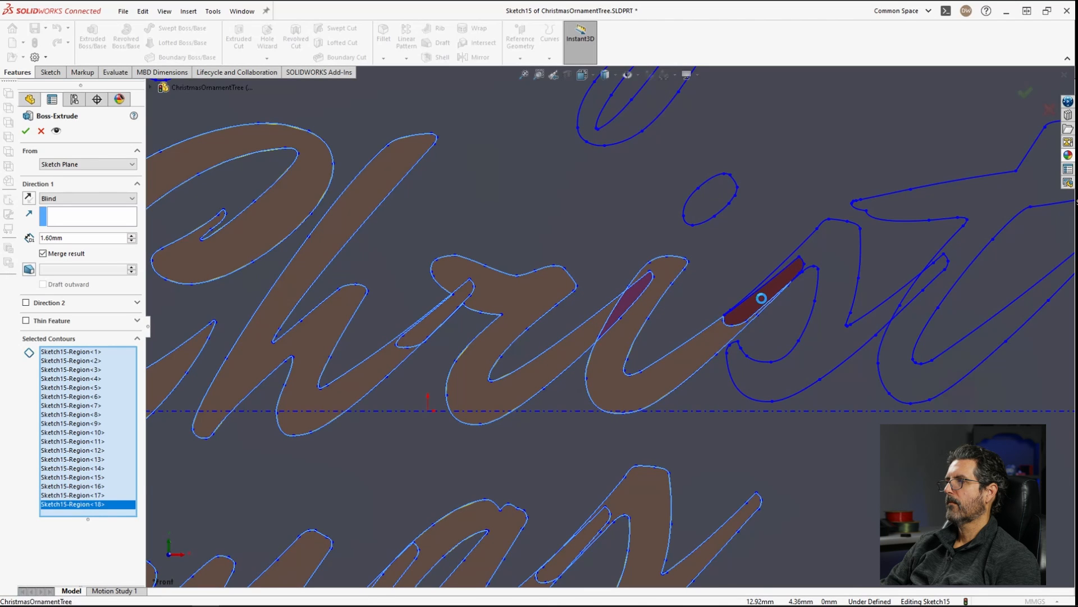
click(717, 204)
click(836, 257)
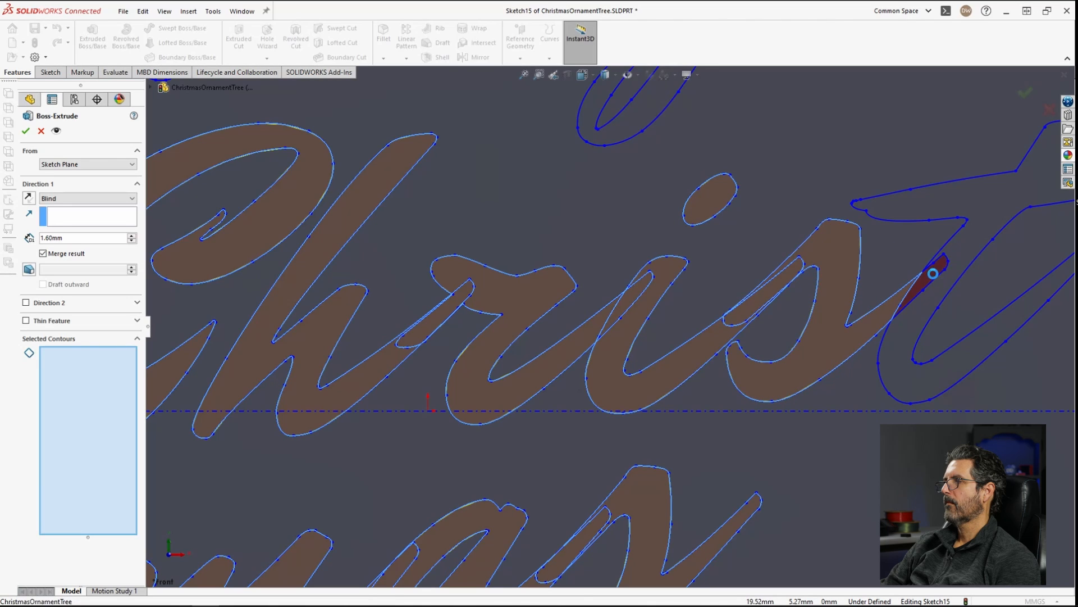
click(966, 220)
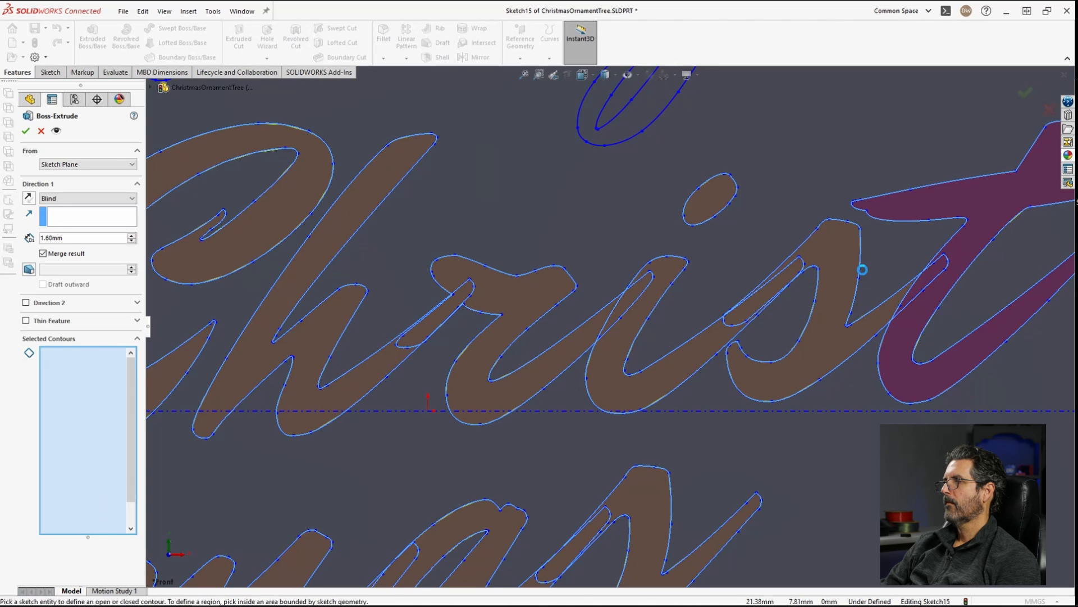
Step: Add the regions of the letters 'Me' of 'Merry' to the selected contours
scroll(542, 262, up, 9)
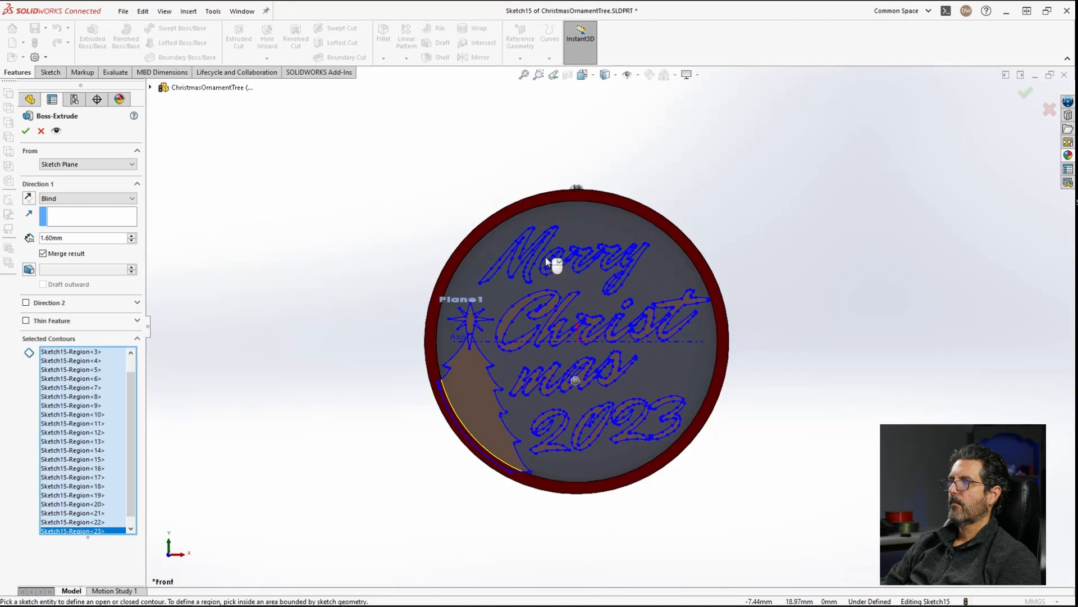
scroll(544, 258, down, 6)
click(491, 309)
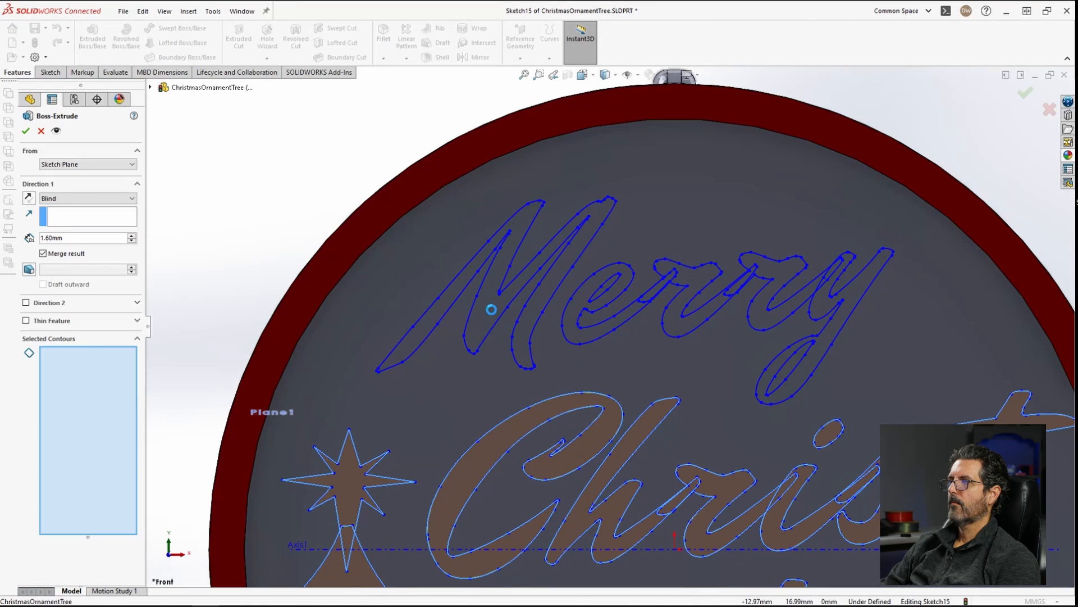
scroll(764, 284, down, 3)
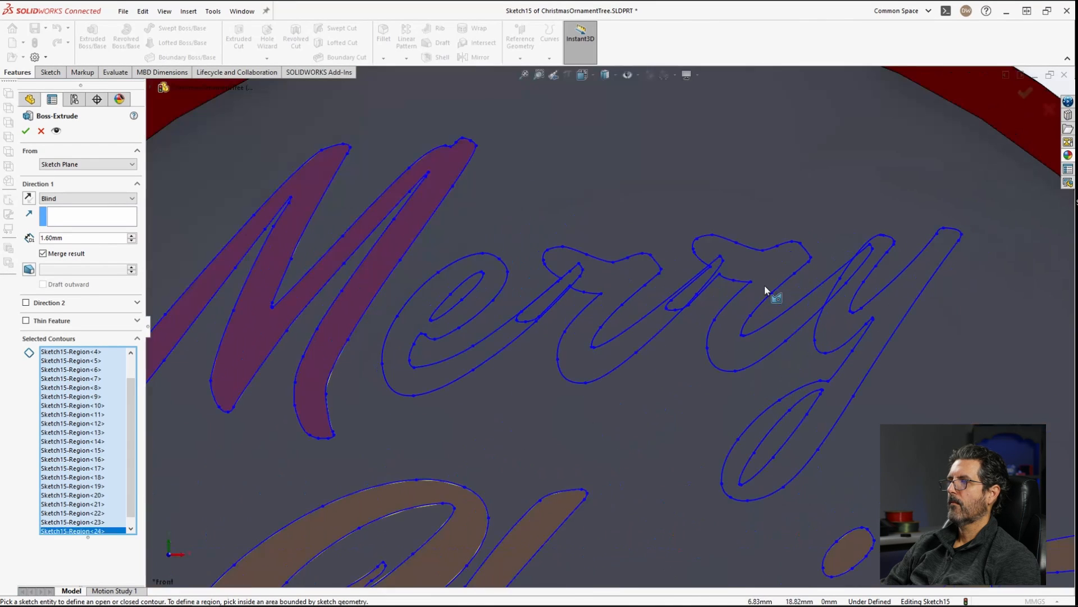
click(490, 282)
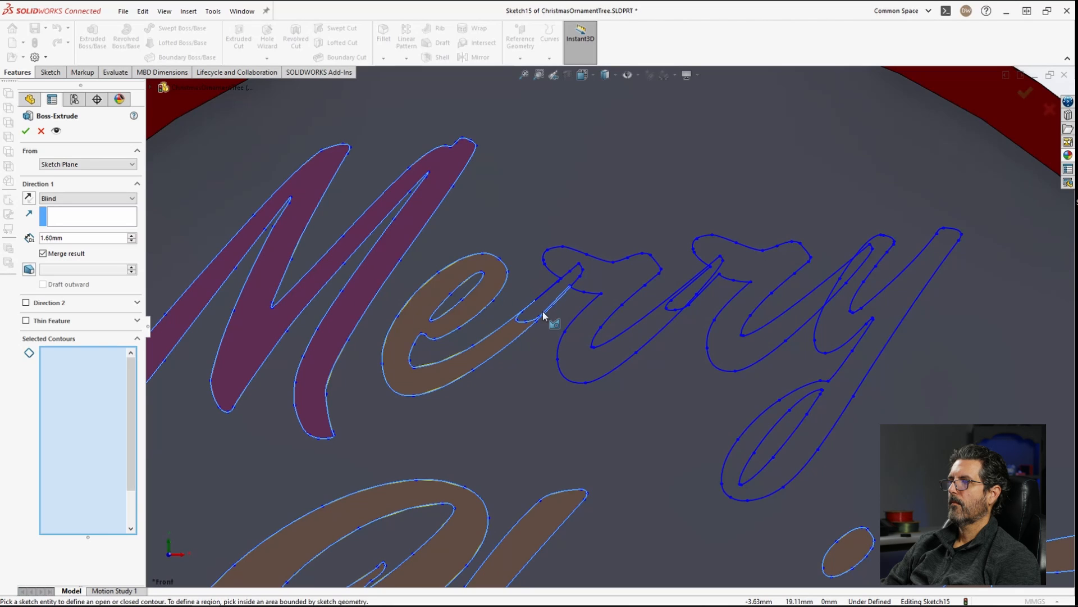
click(541, 308)
Step: Add the regions of the letters 'rry' to the selected contours
click(616, 298)
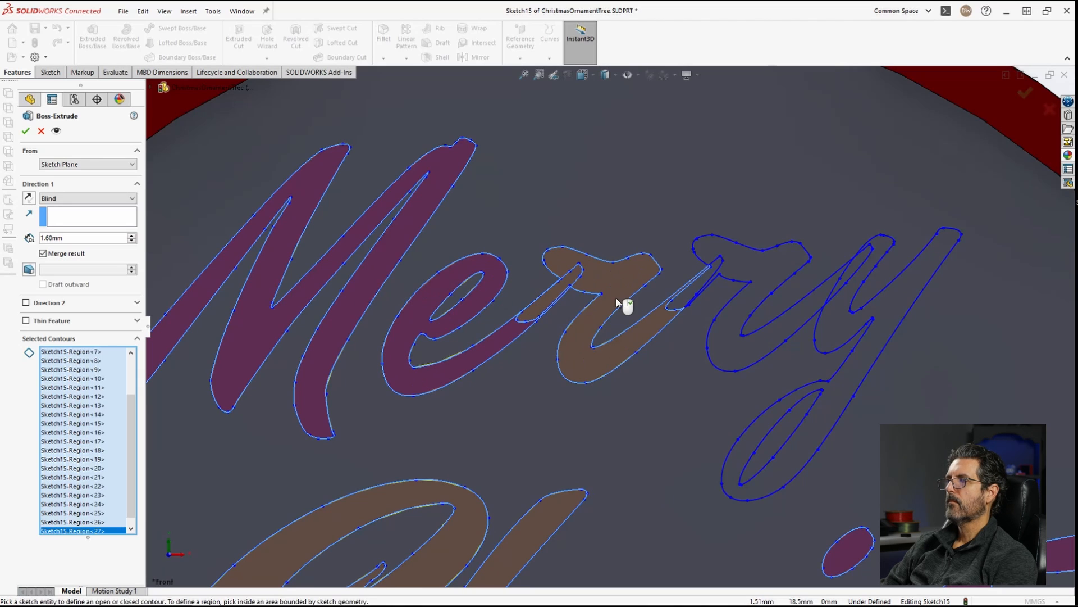
click(668, 302)
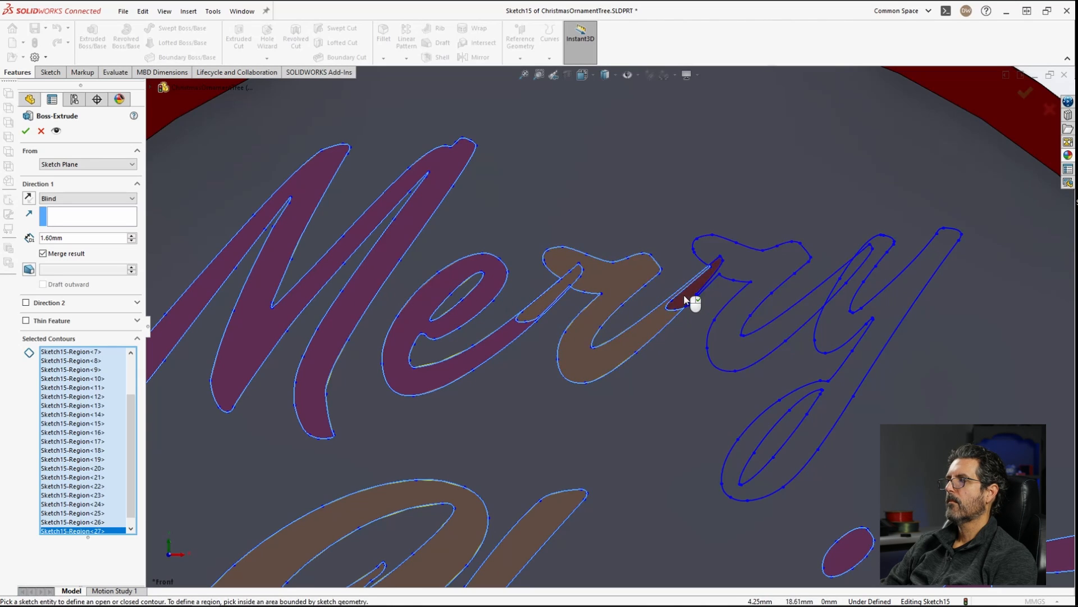
click(746, 272)
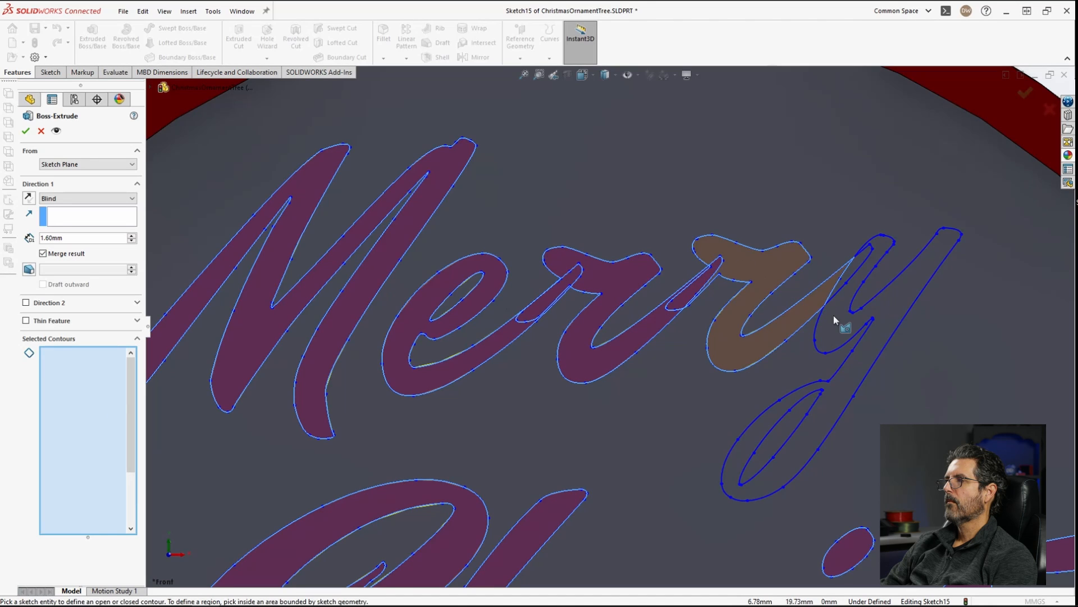
click(858, 264)
click(879, 249)
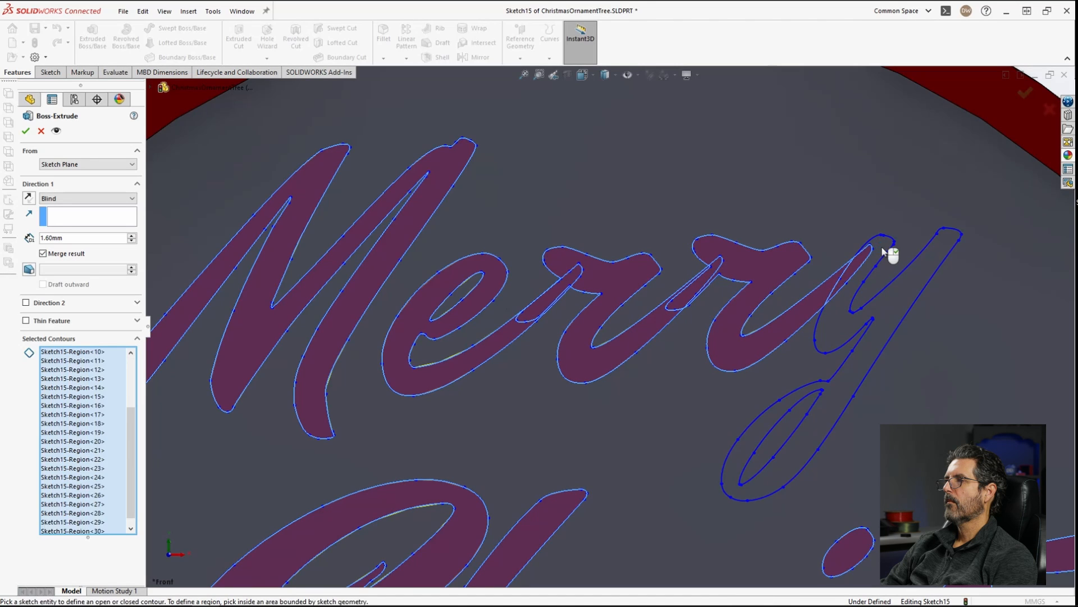
Step: Complete the 1.60 mm Boss-Extrude of all the selected lettering, tree and star regions
scroll(884, 337, down, 1)
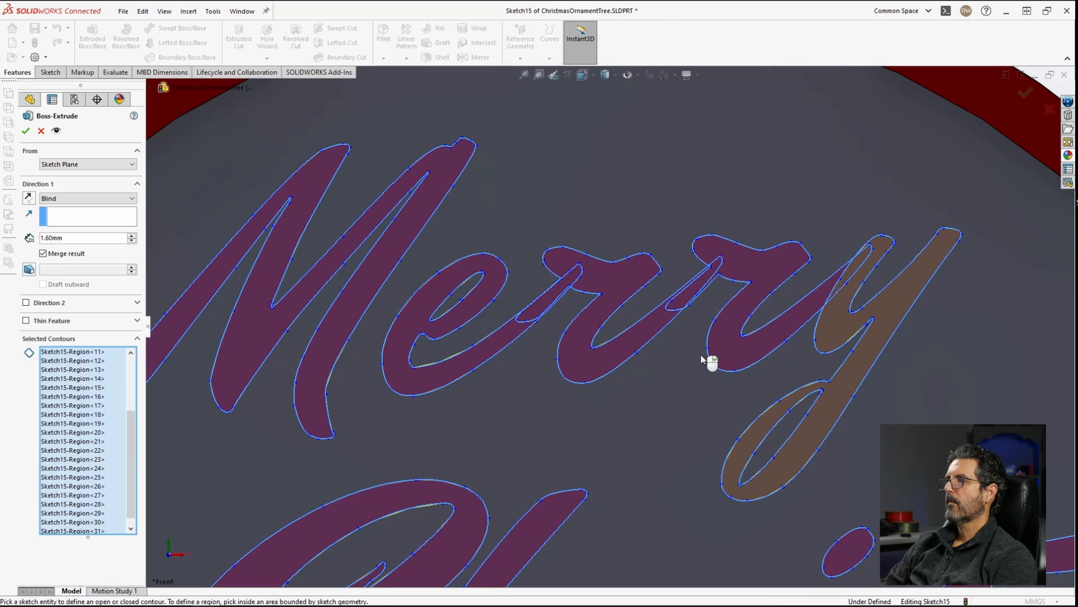
scroll(709, 363, down, 3)
scroll(702, 360, down, 3)
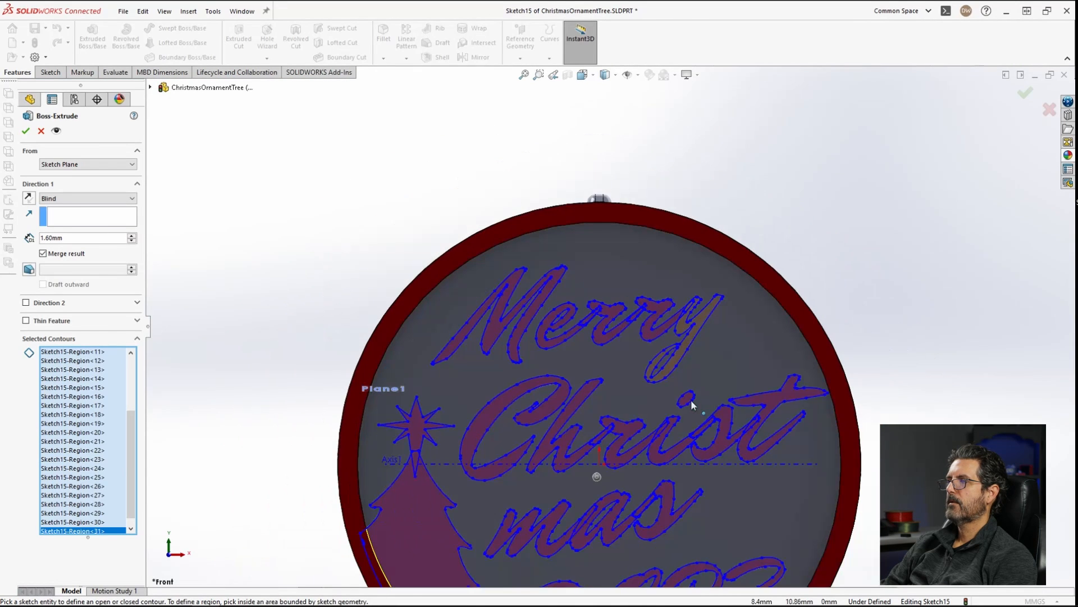
scroll(876, 372, down, 2)
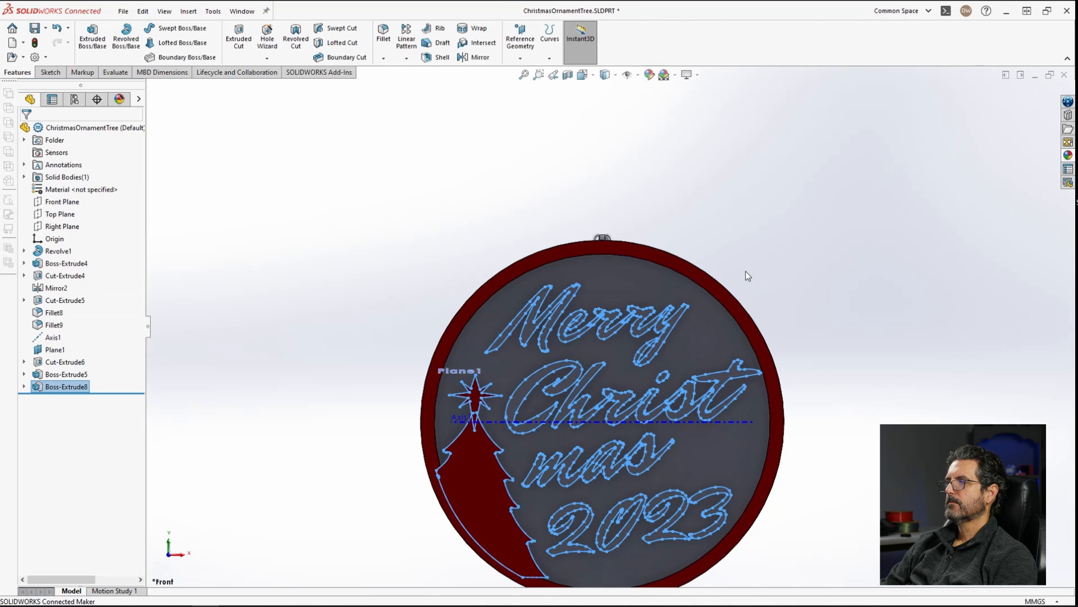
Step: Apply a green colour appearance to the Boss-Extrude5 and Boss-Extrude8 features
middle_drag(747, 296, 665, 378)
scroll(664, 378, up, 3)
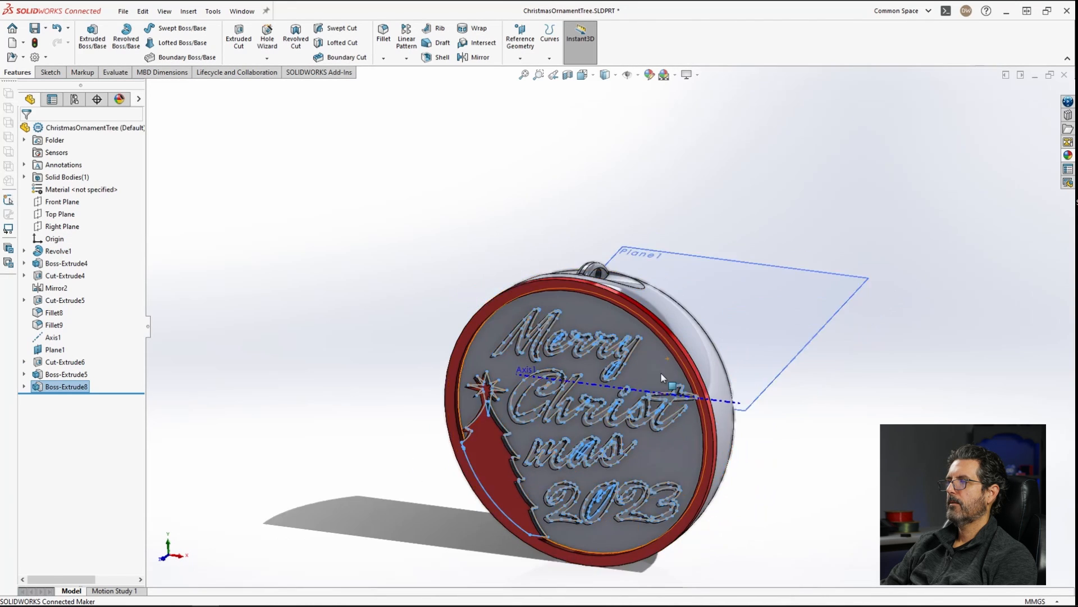
click(766, 395)
scroll(561, 416, down, 3)
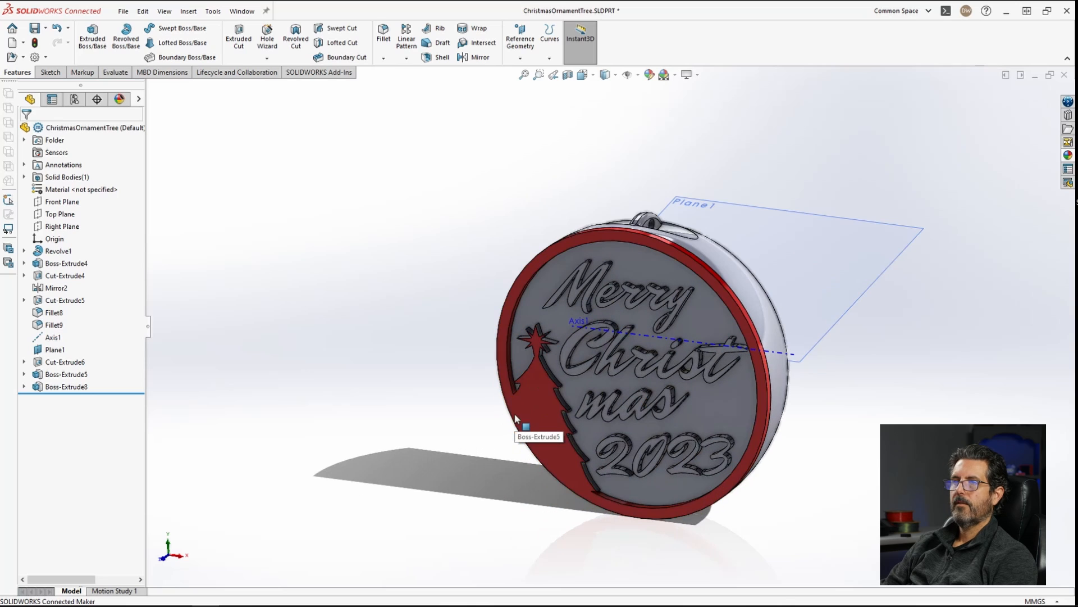
click(58, 376)
ctrl+click(59, 388)
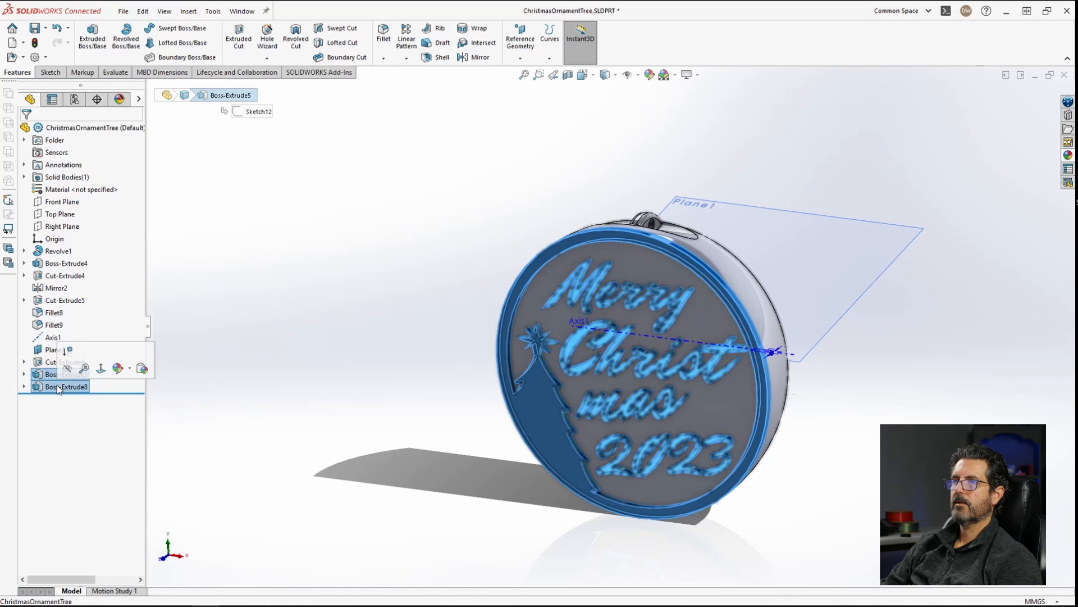
click(118, 368)
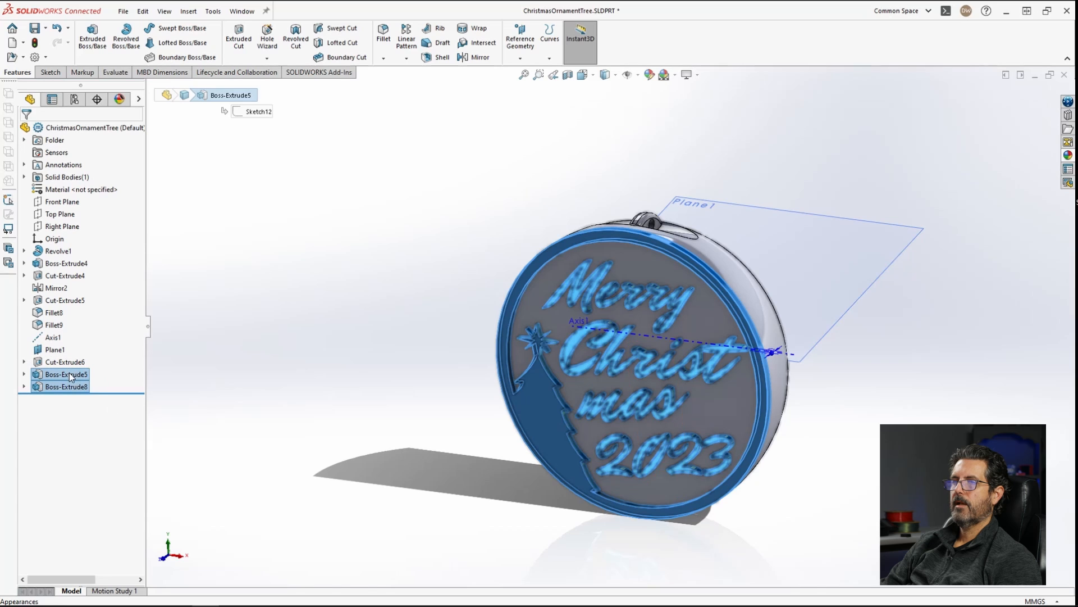
right_click(70, 375)
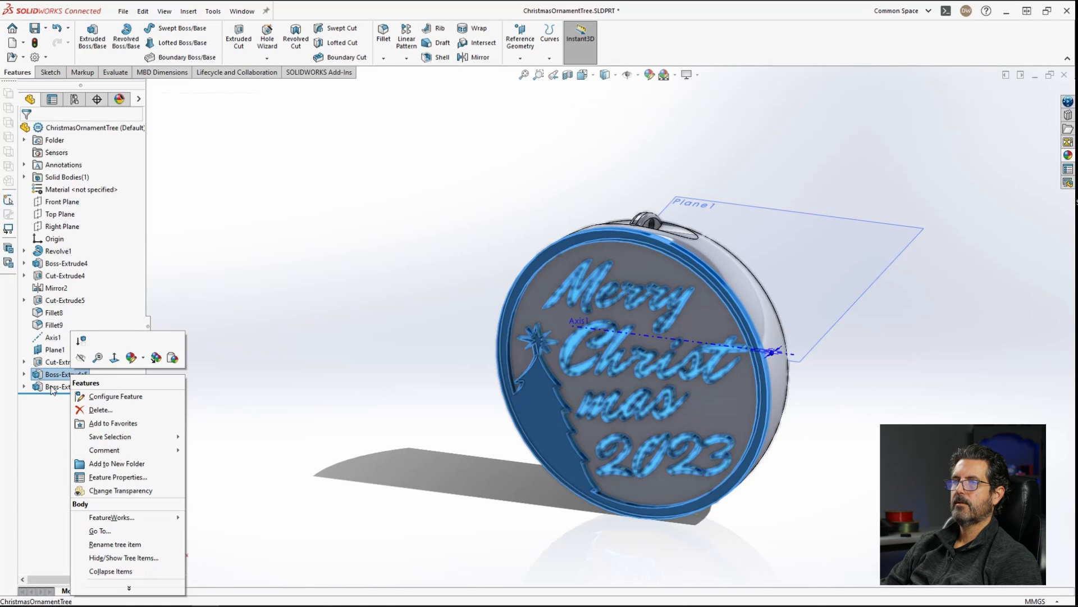
ctrl+click(52, 388)
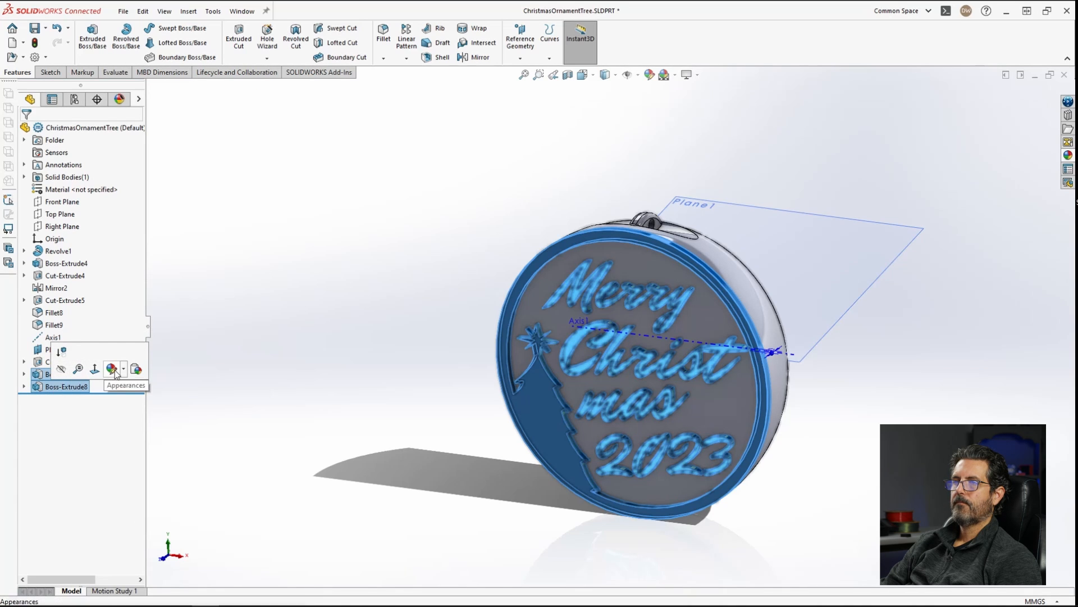
click(114, 370)
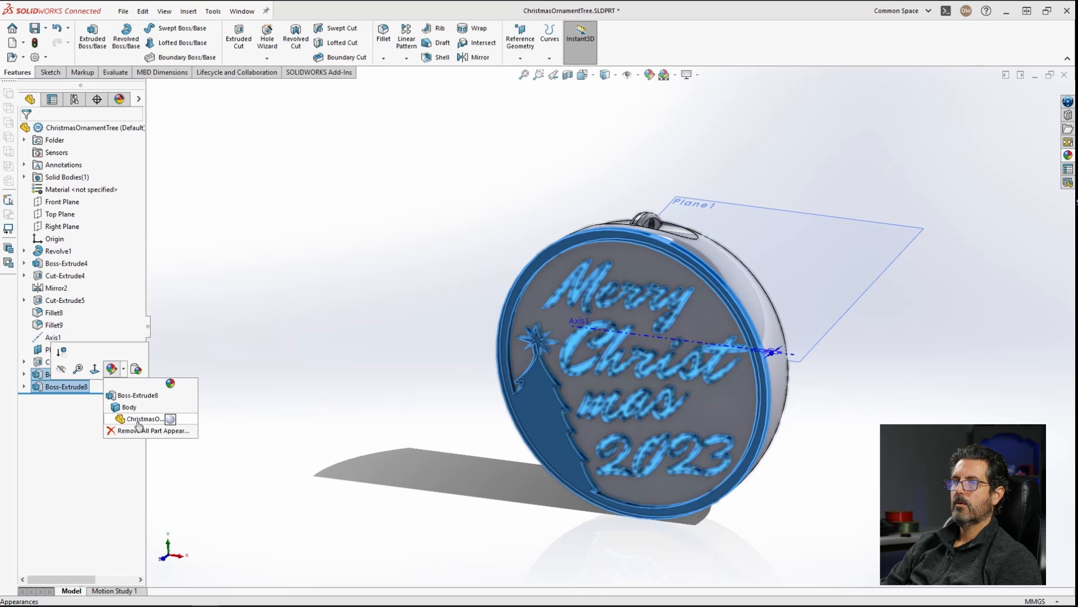
click(132, 397)
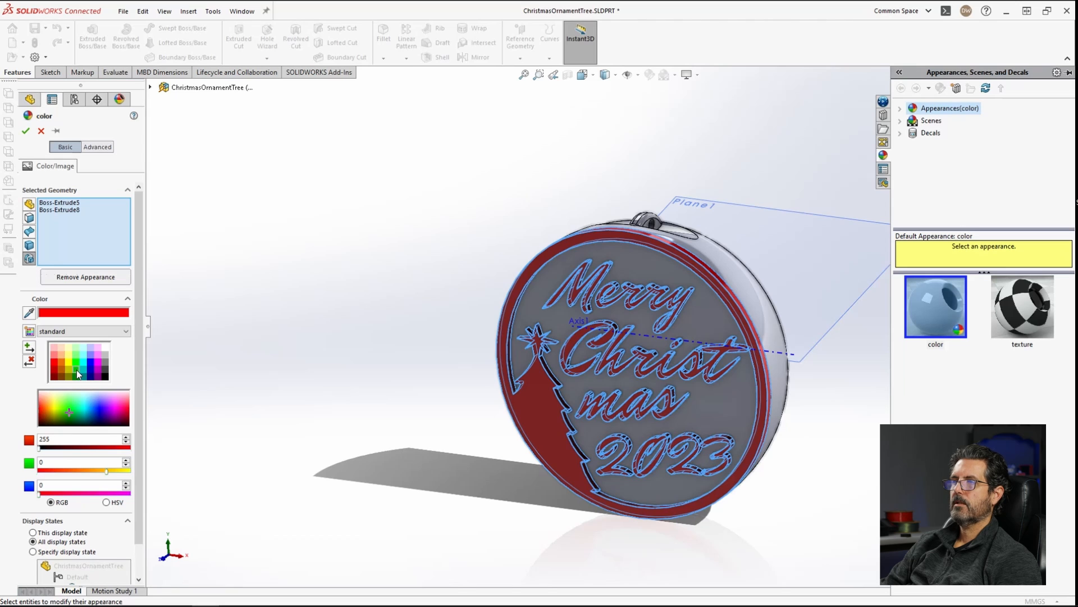
click(77, 369)
click(26, 131)
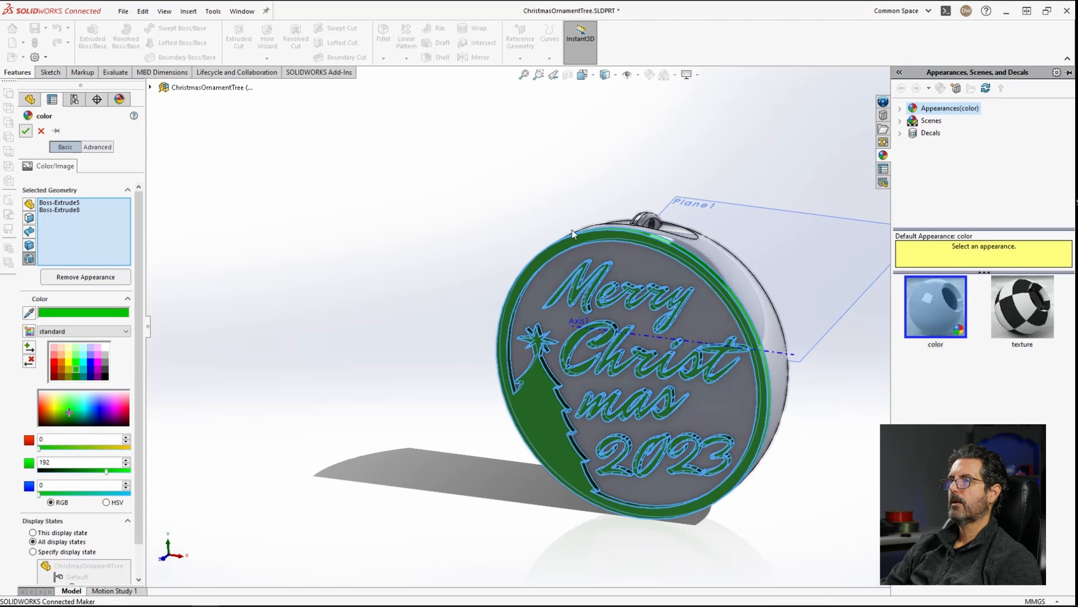
Step: Hide the reference planes and axes in the view and save the part
middle_drag(546, 293, 639, 314)
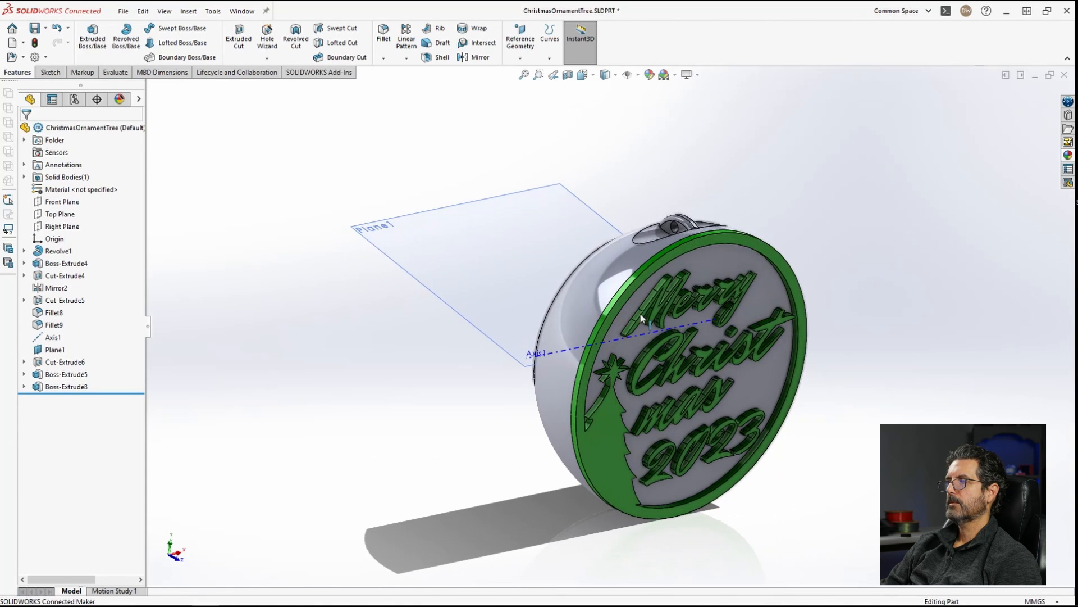
click(806, 342)
click(861, 392)
middle_drag(861, 392, 828, 353)
scroll(827, 353, up, 3)
scroll(827, 352, down, 2)
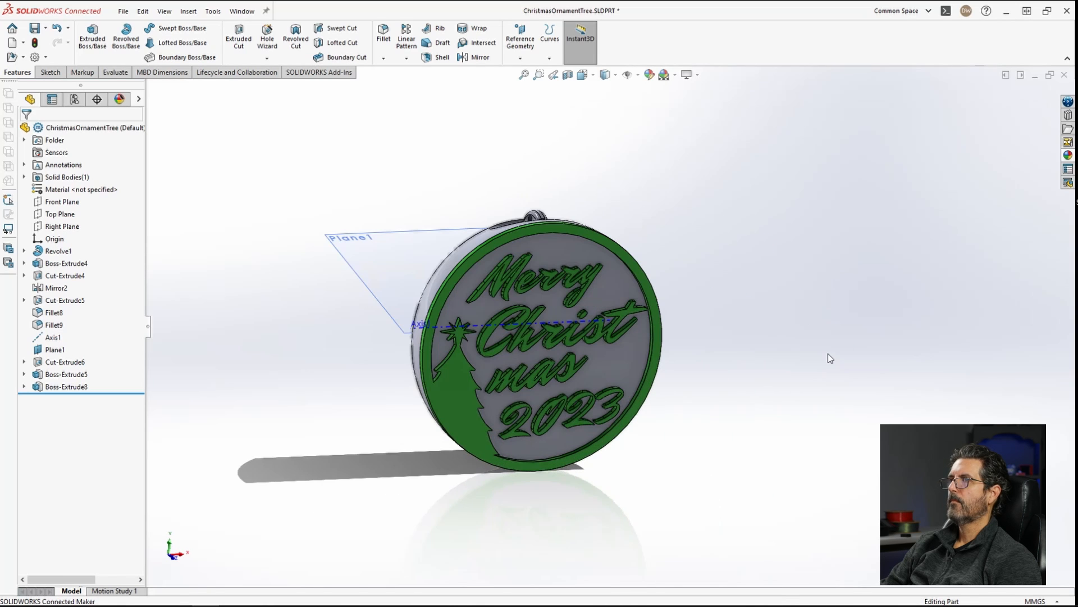
click(627, 75)
mouse_move(711, 239)
middle_down()
mouse_move(708, 167)
mouse_move(717, 244)
middle_up()
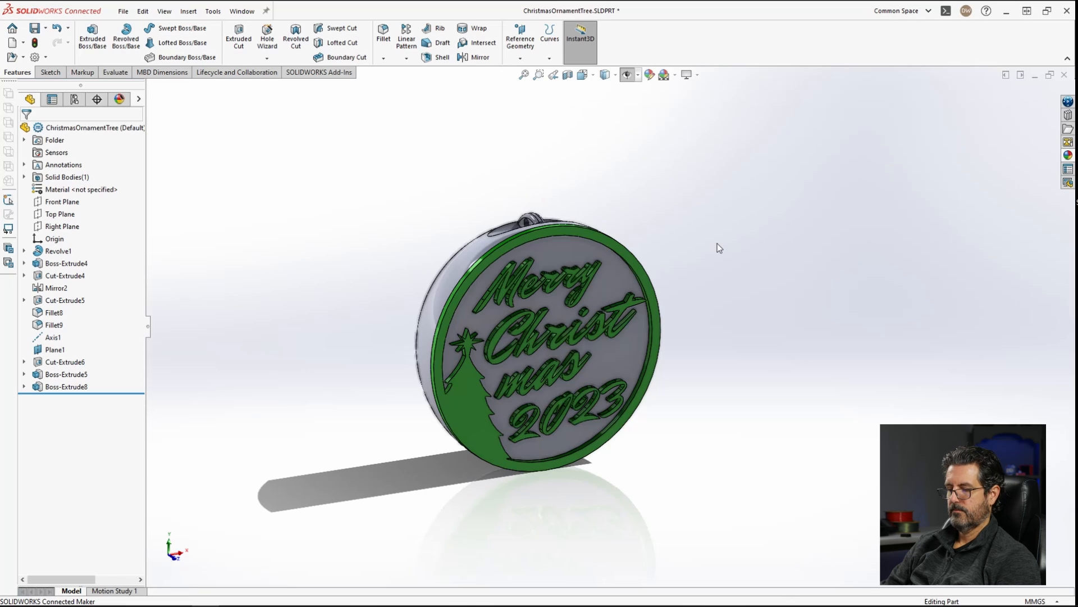
key(ctrl+s)
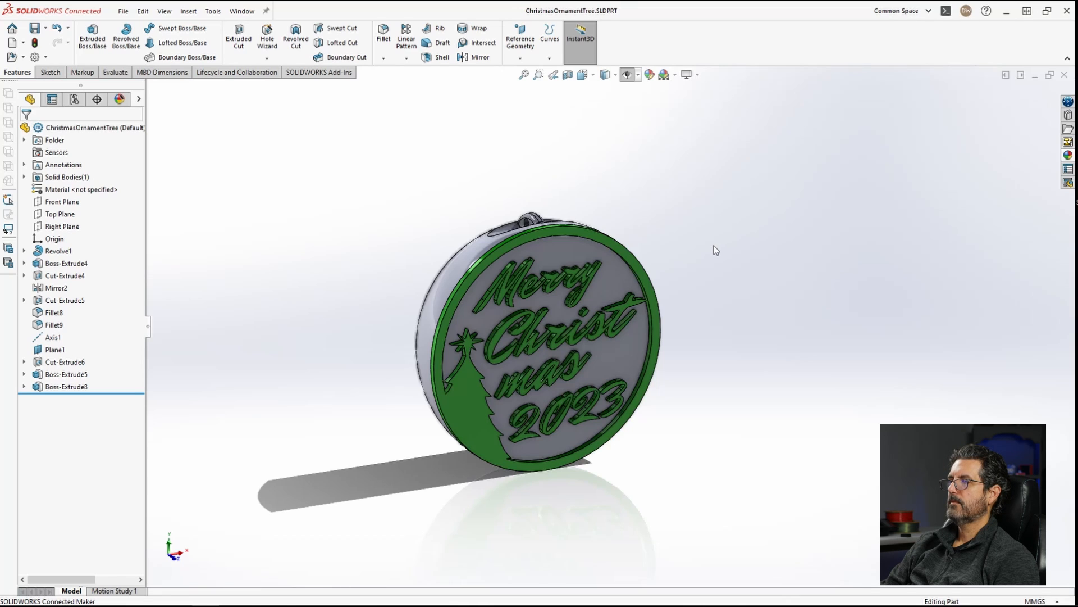